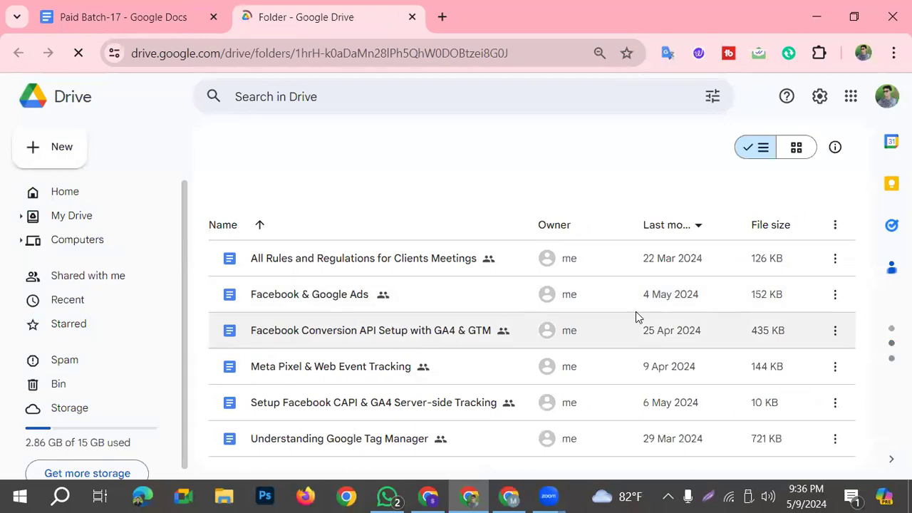
# Open the "Facebook Conversion API Setup with GA4 & GTM" note and skim its diagrams, lesson list and container setup steps
pyautogui.click(361, 337)
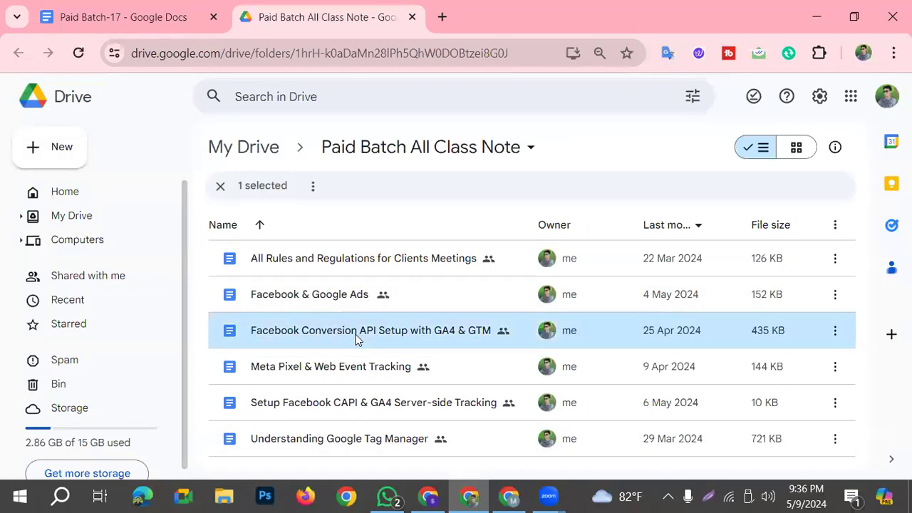
pyautogui.doubleClick(357, 339)
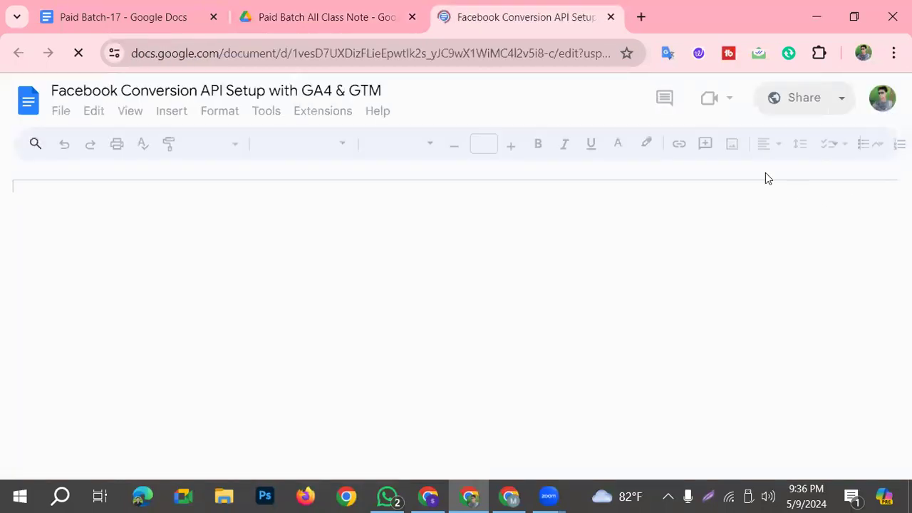
pyautogui.scroll(-3, 515, 303)
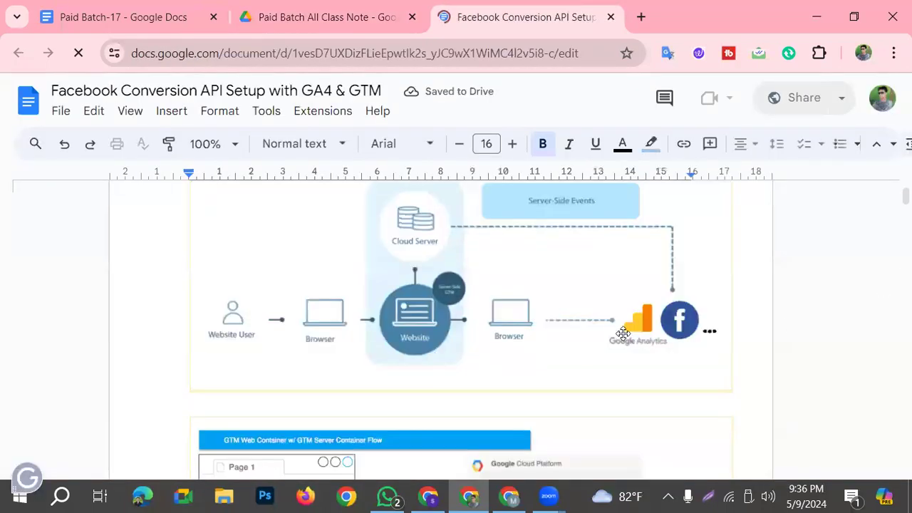
pyautogui.scroll(-15, 393, 354)
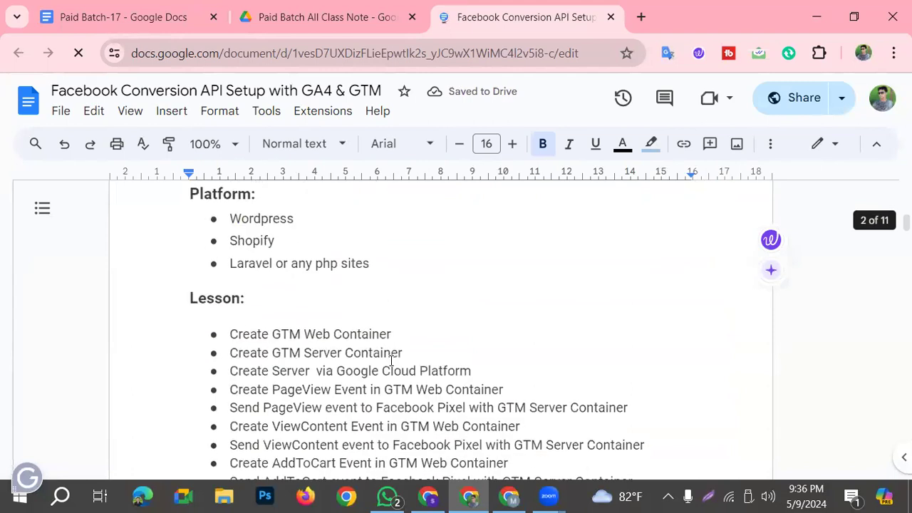
pyautogui.scroll(-10, 390, 360)
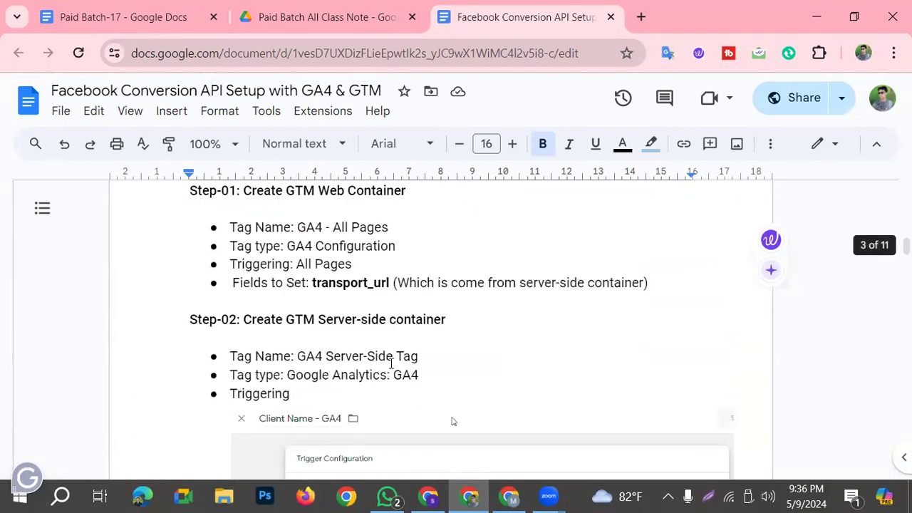
pyautogui.scroll(-5, 391, 363)
pyautogui.scroll(2, 389, 362)
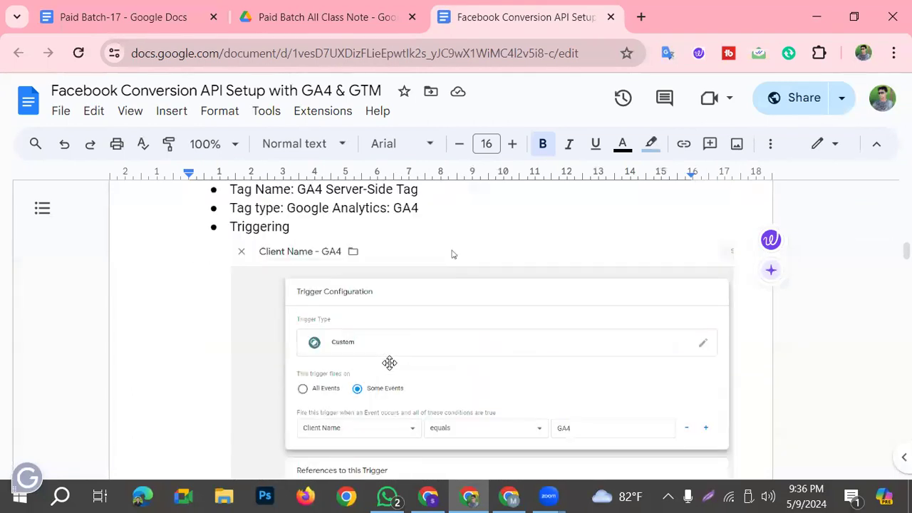
pyautogui.scroll(12, 340, 405)
pyautogui.scroll(12, 278, 413)
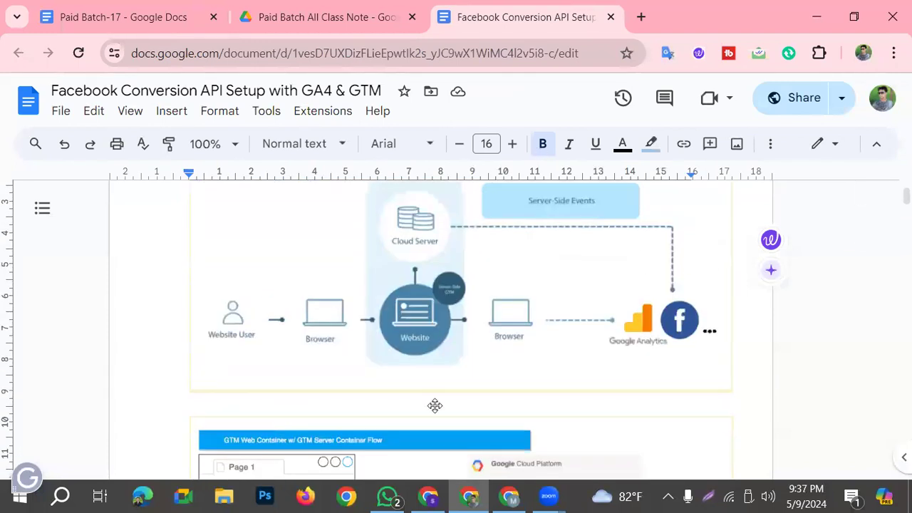
# Switch to Google Tag Manager and look over the tags list of the mkfshop batch 17 web container
pyautogui.moveTo(511, 493); pyautogui.dragTo(467, 493)
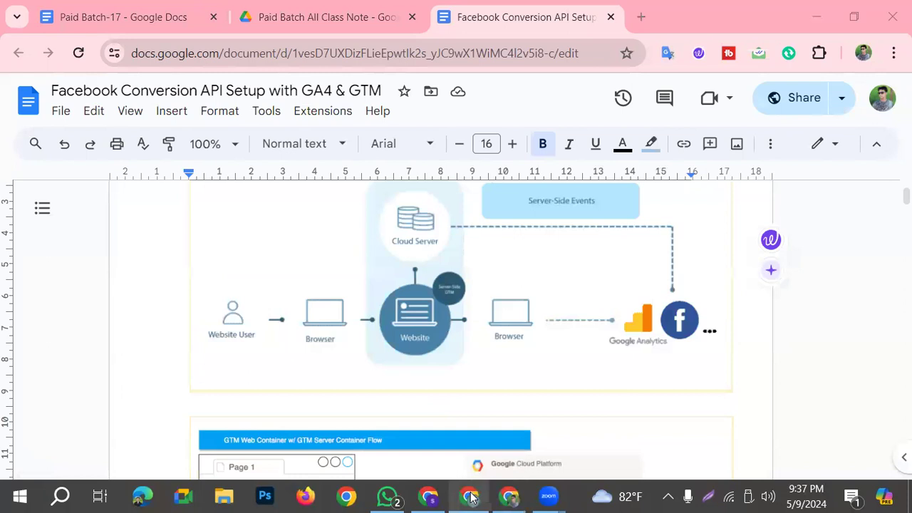
pyautogui.click(468, 497)
pyautogui.scroll(1, 369, 326)
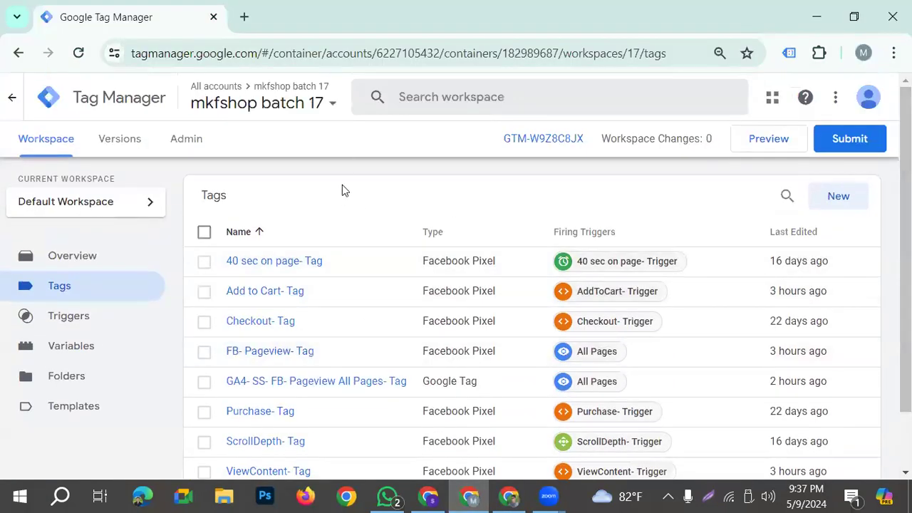
pyautogui.scroll(-1, 378, 348)
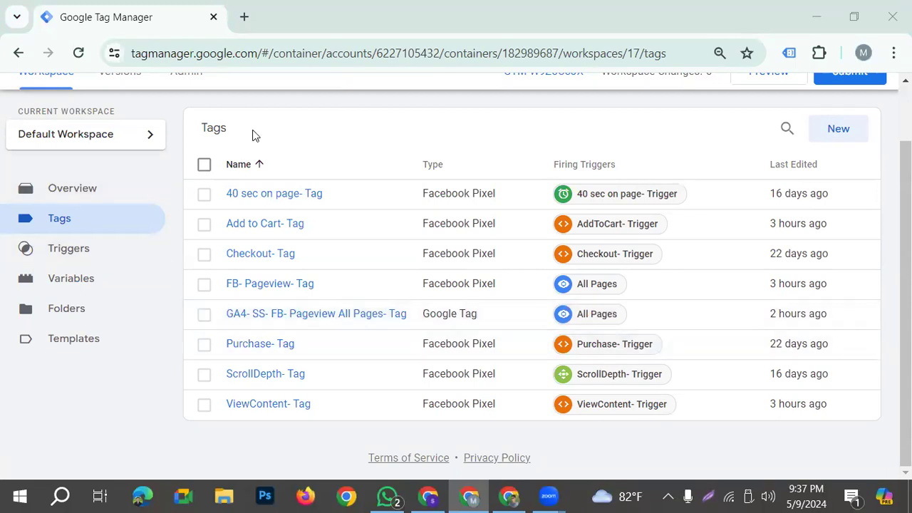
# Glance at the pixel's test events in Meta Events Manager and return to the notes in Google Docs to view the GTM web-to-server container flow diagram
pyautogui.click(428, 497)
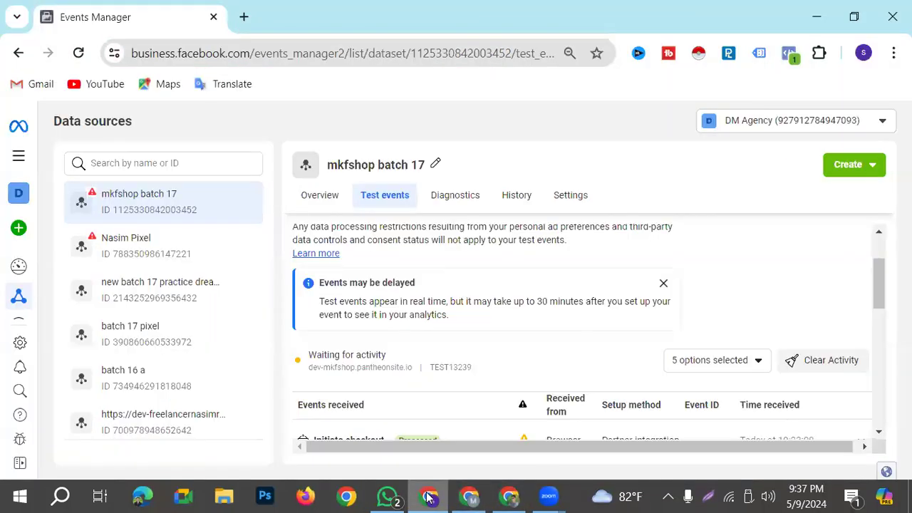
pyautogui.click(508, 496)
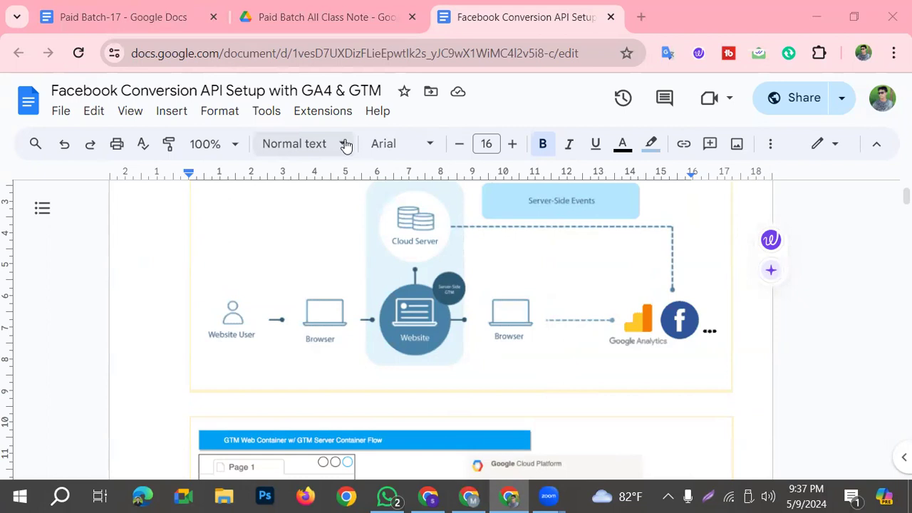
pyautogui.scroll(-2, 553, 370)
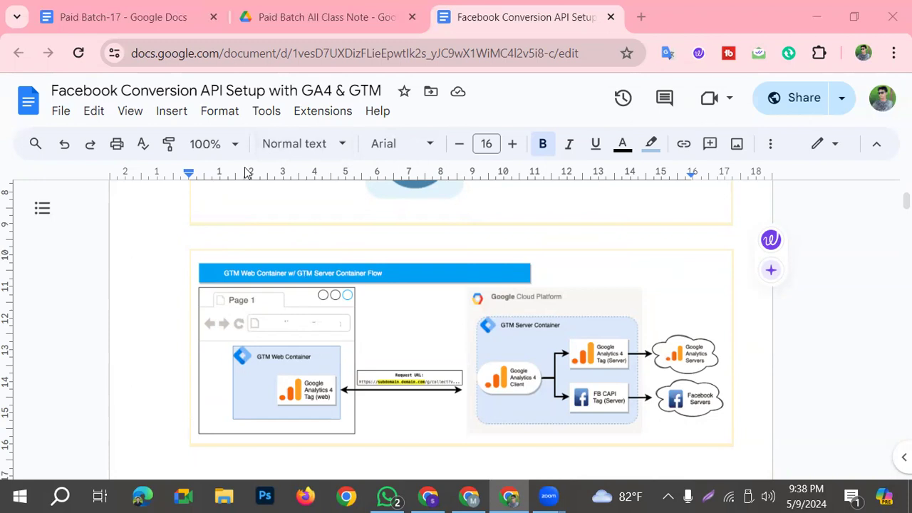
# Return to Google Tag Manager and open the "GA4- SS- FB- Pageview All Pages- Tag" to inspect its configuration
pyautogui.click(469, 497)
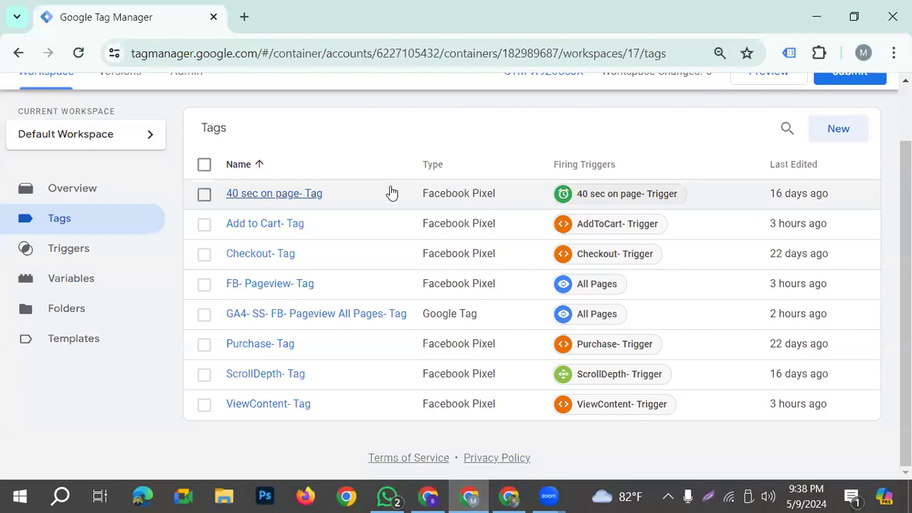
pyautogui.click(351, 317)
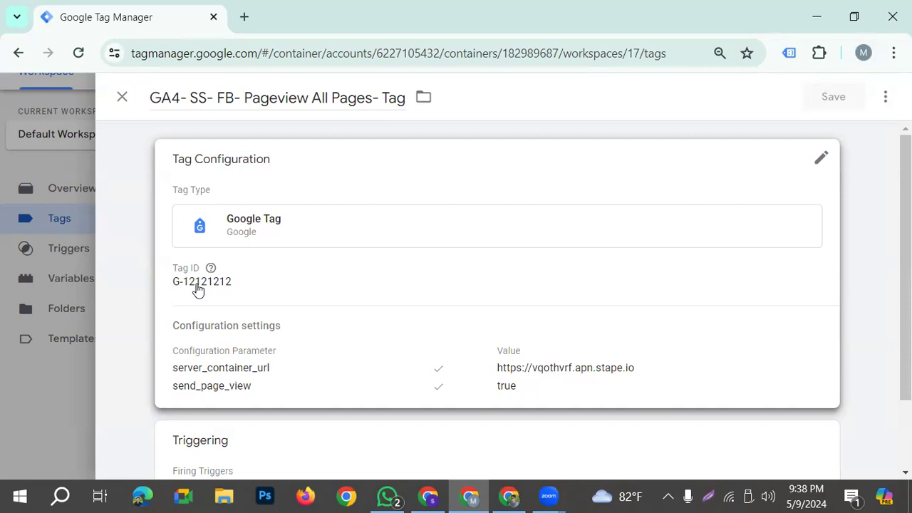
# Switch to Meta Events Manager and examine the source and setup method of the test events received for mkfshop batch 17
pyautogui.click(428, 496)
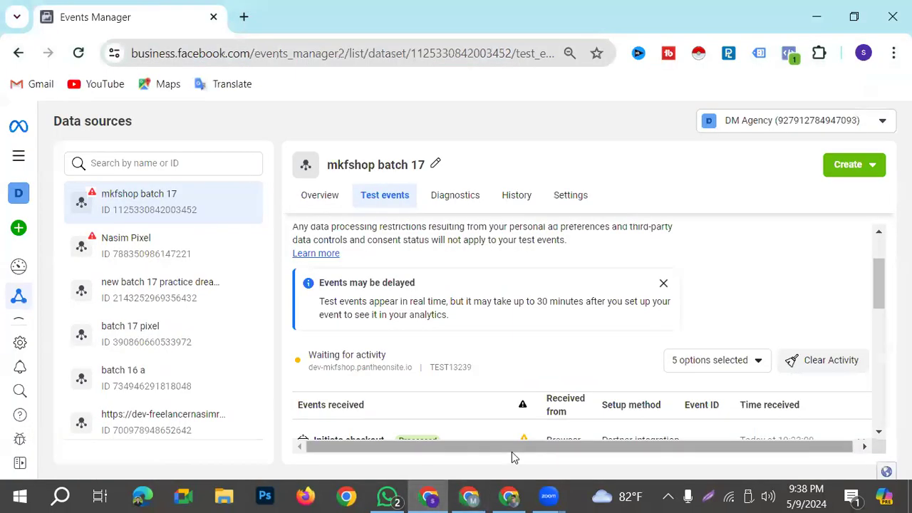
pyautogui.scroll(-5, 428, 335)
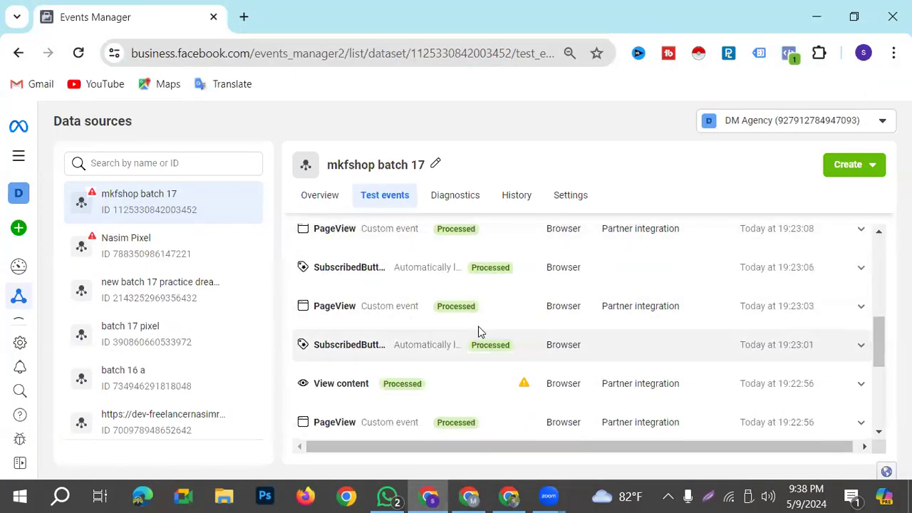
pyautogui.scroll(3, 575, 366)
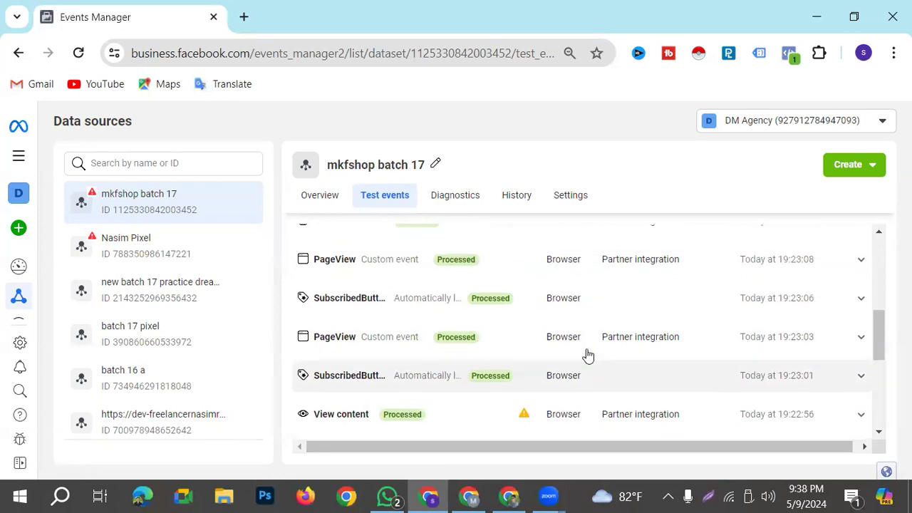
pyautogui.scroll(-4, 427, 357)
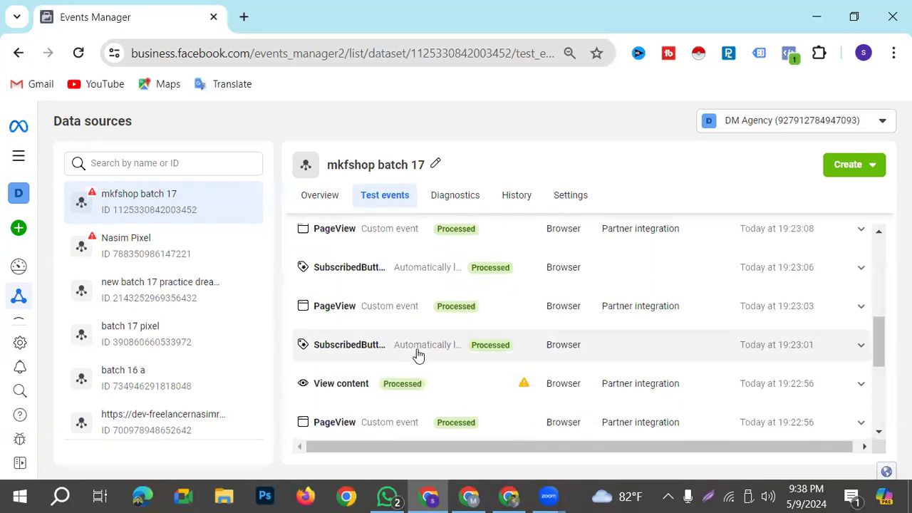
pyautogui.scroll(2, 456, 352)
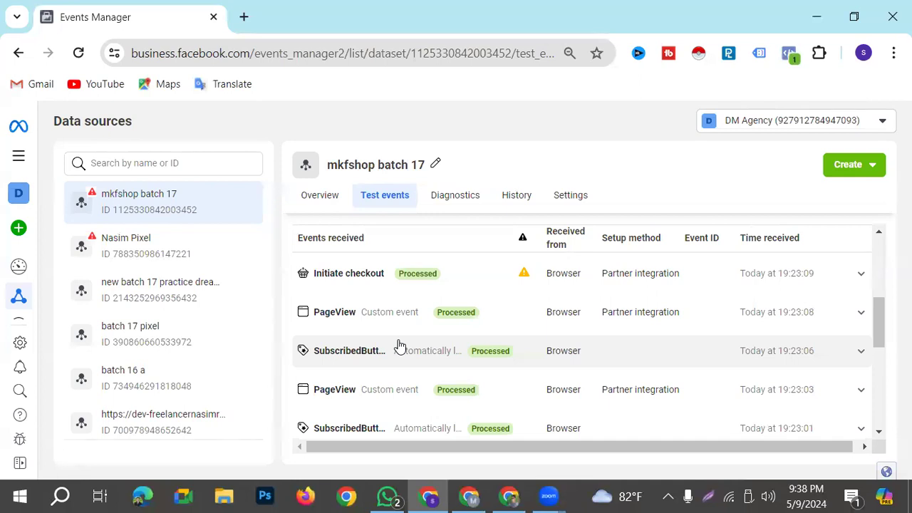
# Back in Google Tag Manager, close the GA4 tag and open the mkfshop 16 17 server container in a new browser tab
pyautogui.click(469, 496)
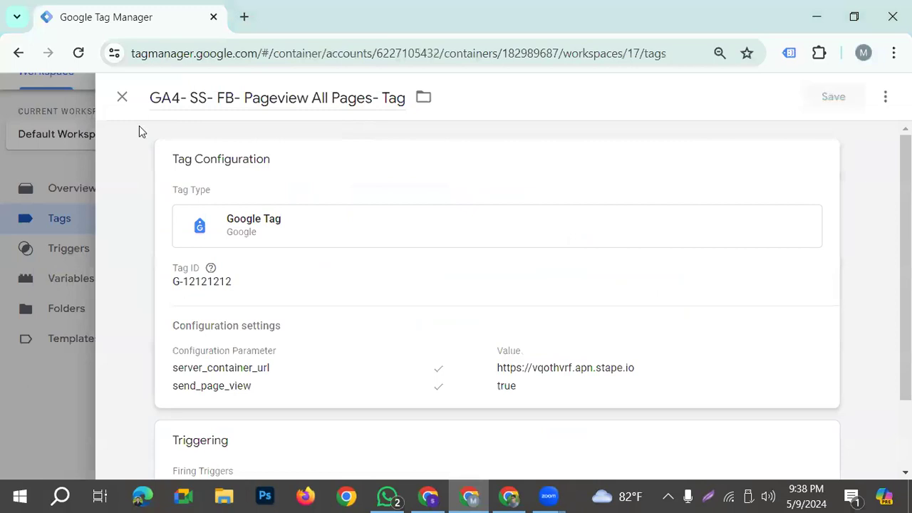
pyautogui.click(122, 97)
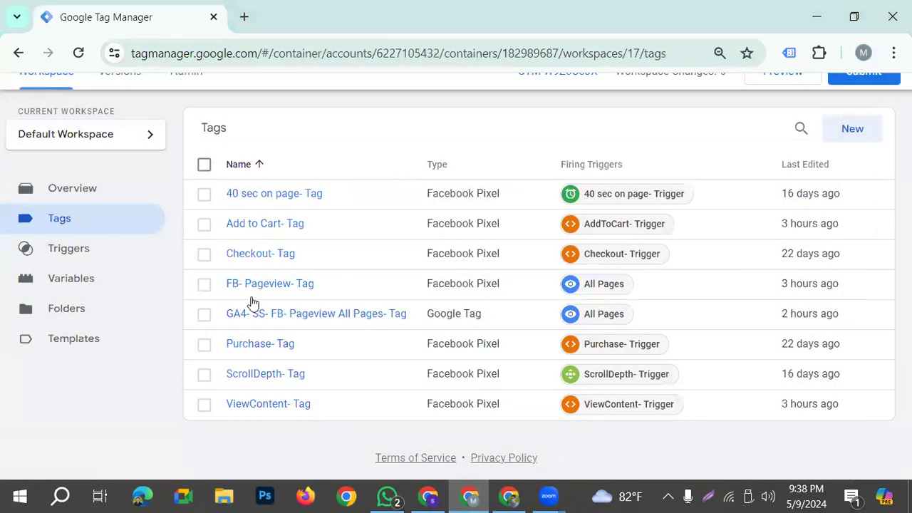
pyautogui.scroll(1, 170, 219)
pyautogui.click(319, 98)
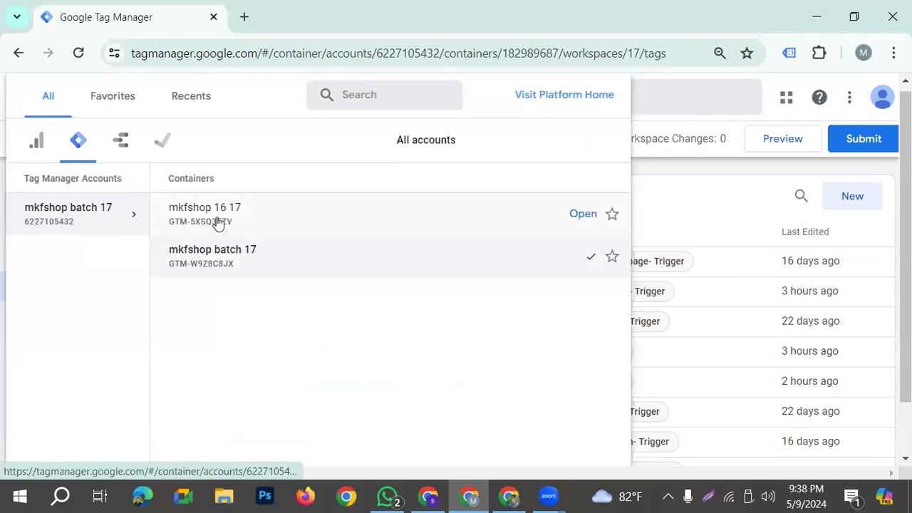
pyautogui.rightClick(218, 223)
pyautogui.click(274, 241)
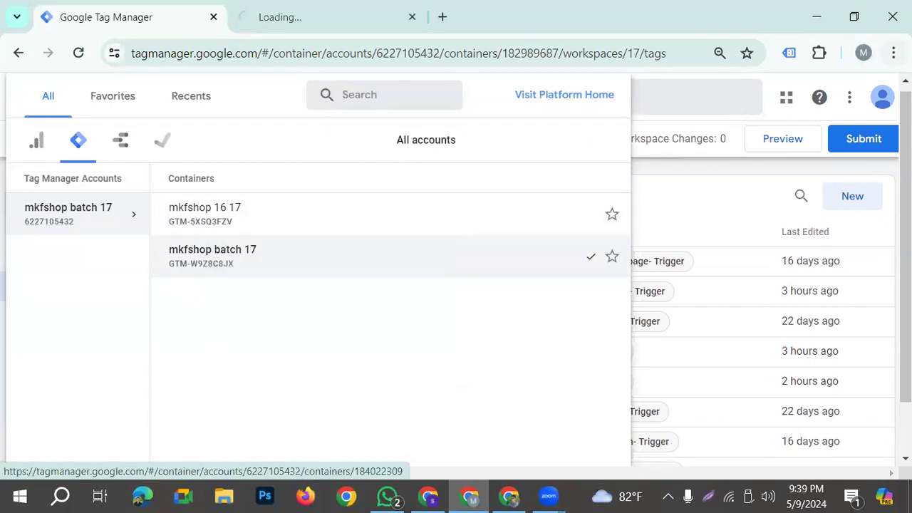
pyautogui.click(707, 204)
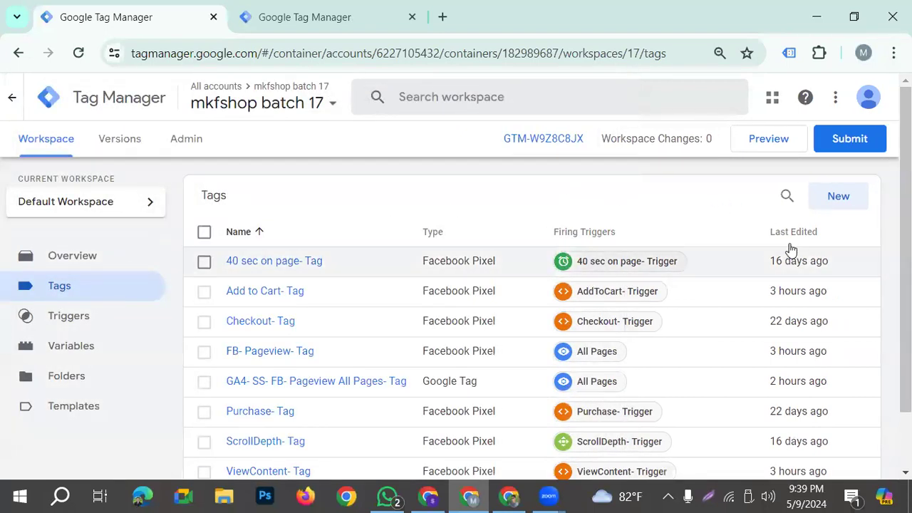
# Start preview mode for both the mkfshop batch 17 web container and the mkfshop 16 17 server container
pyautogui.click(767, 146)
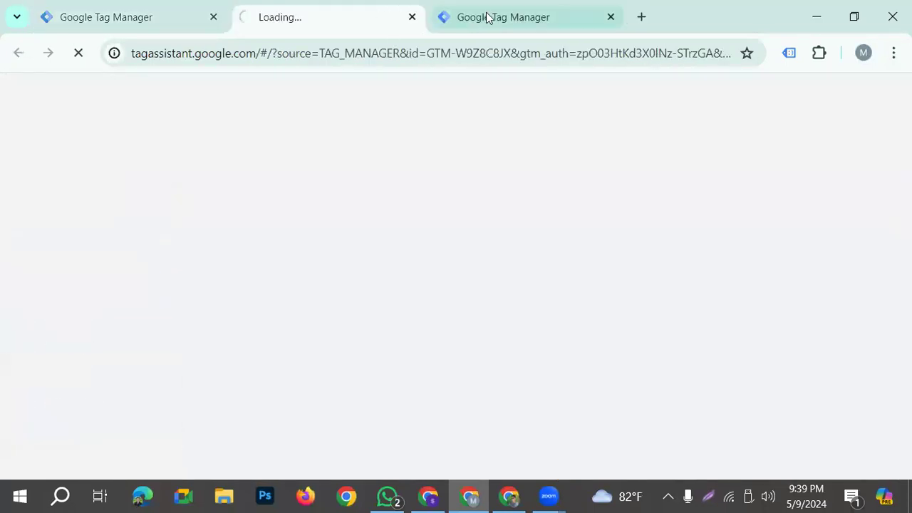
pyautogui.click(488, 17)
pyautogui.click(766, 142)
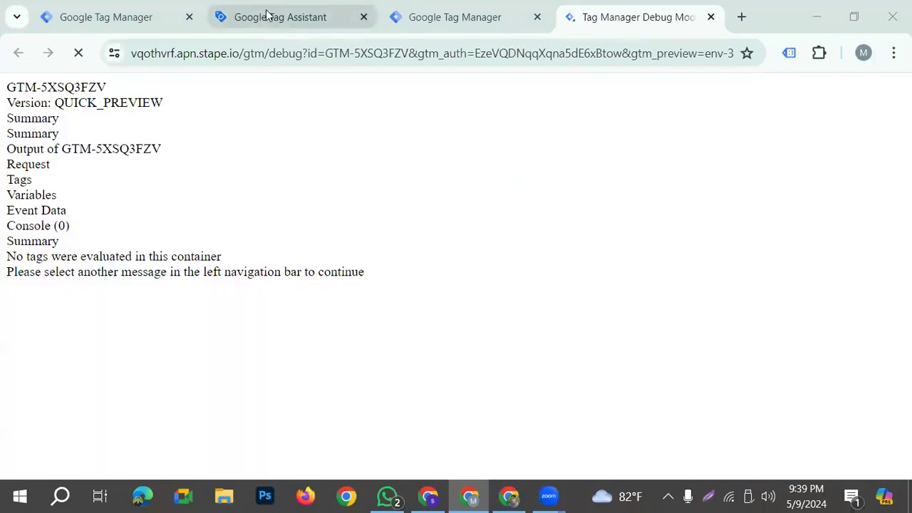
pyautogui.click(266, 15)
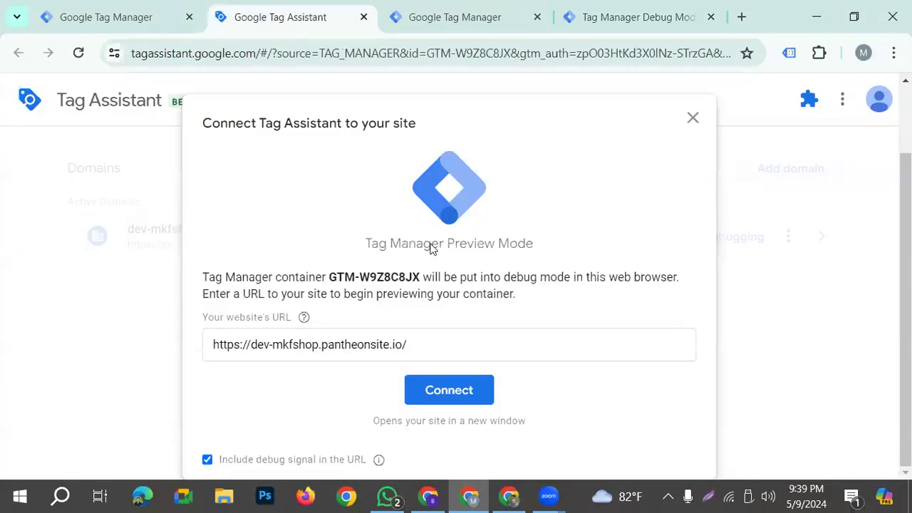
pyautogui.click(454, 403)
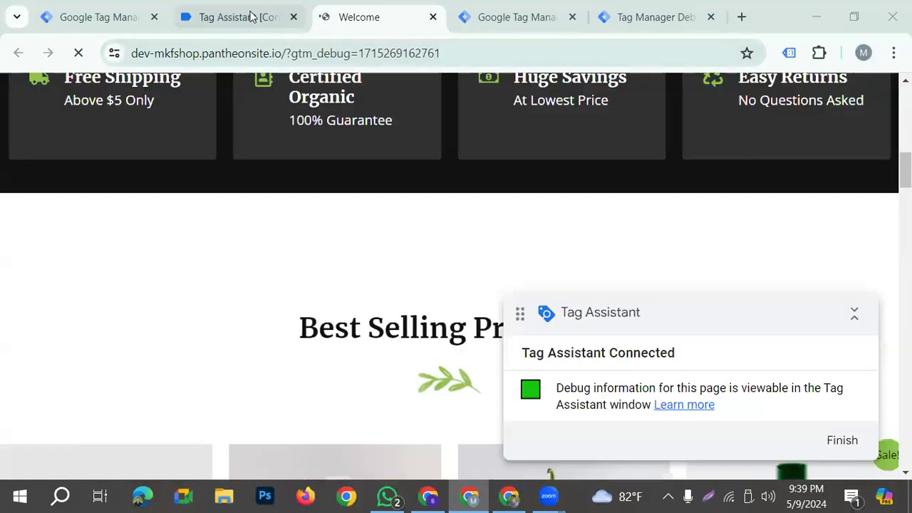
pyautogui.click(242, 17)
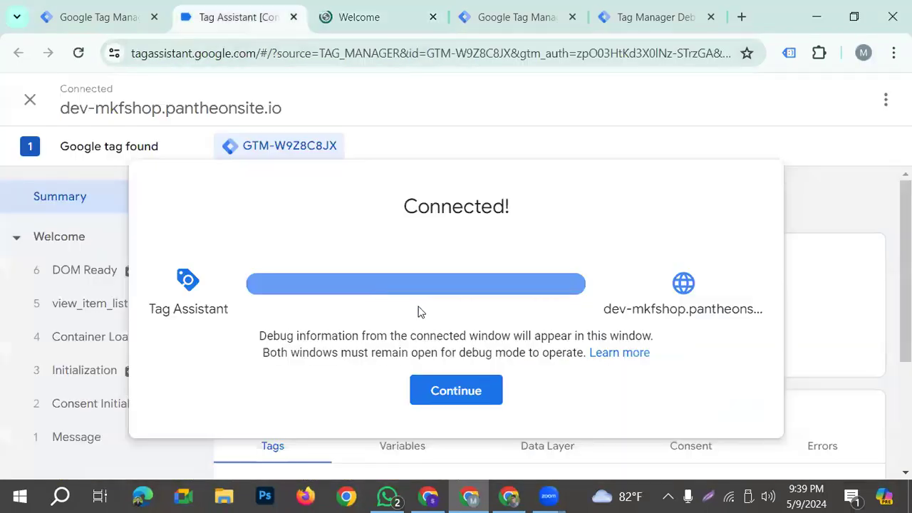
pyautogui.click(490, 389)
pyautogui.scroll(-2, 492, 390)
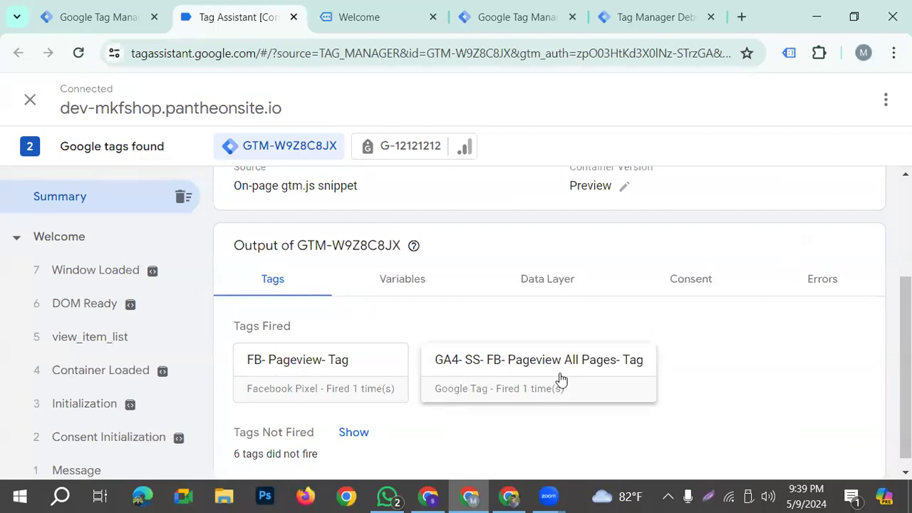
# Check the previewed shop page and the server container's debug summary, and return to the container flow diagram in the Google Docs notes
pyautogui.click(352, 28)
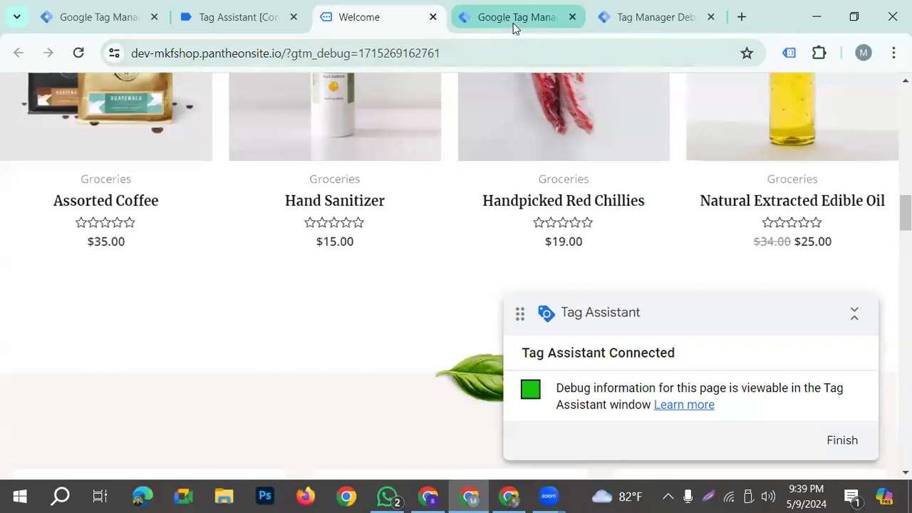
pyautogui.click(513, 21)
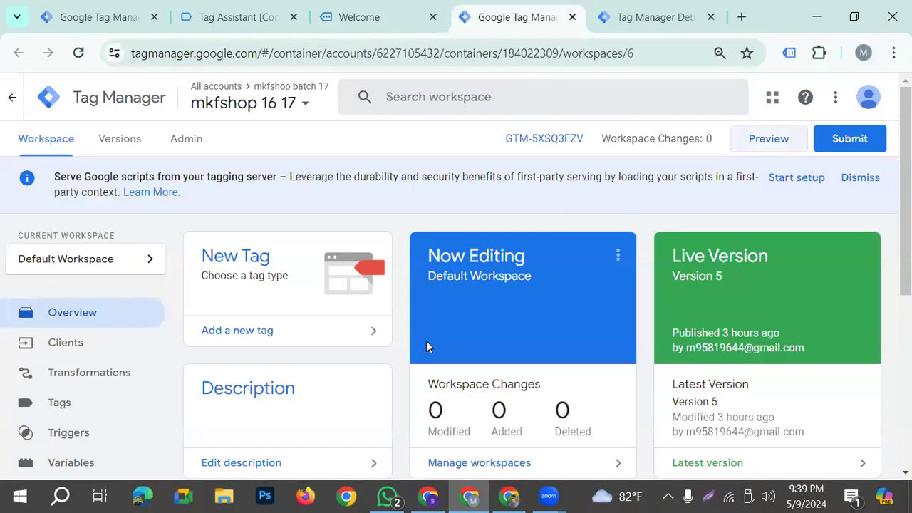
pyautogui.click(654, 19)
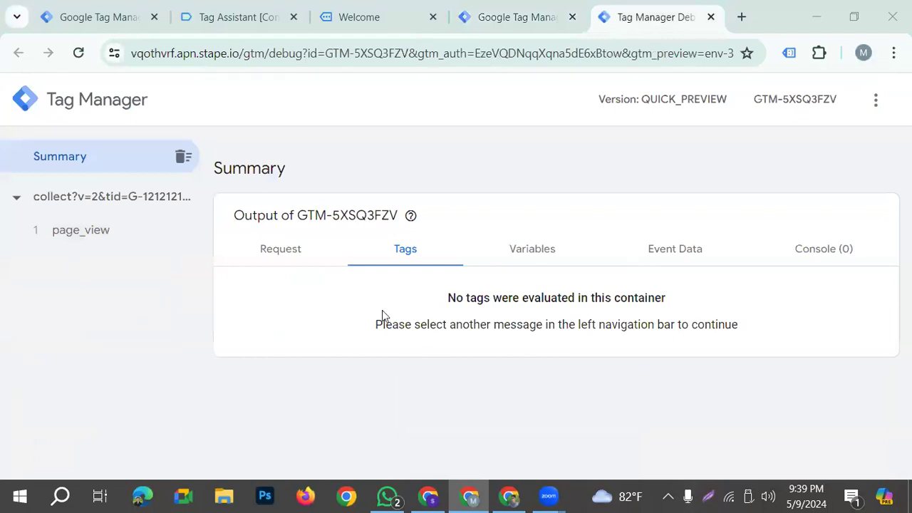
pyautogui.click(510, 497)
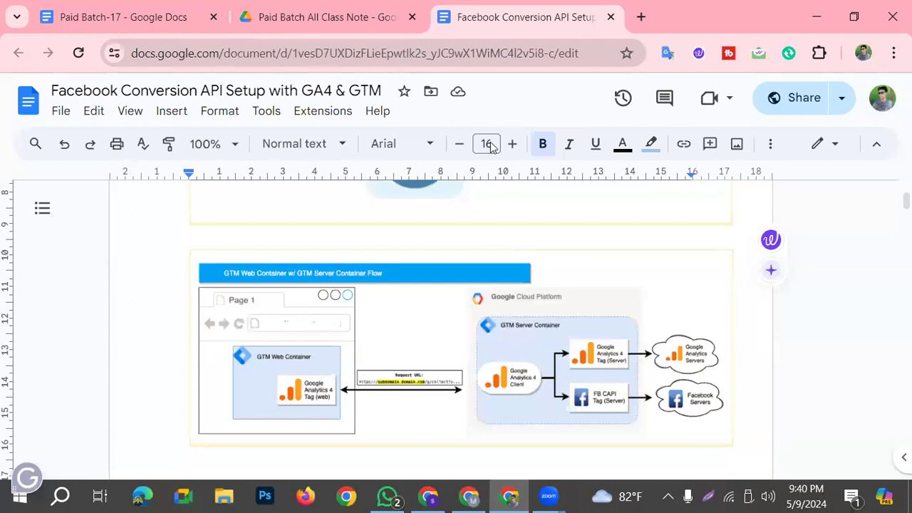
# Switch to Google Tag Manager and check the client list of the mkfshop 16 17 server container
pyautogui.click(469, 497)
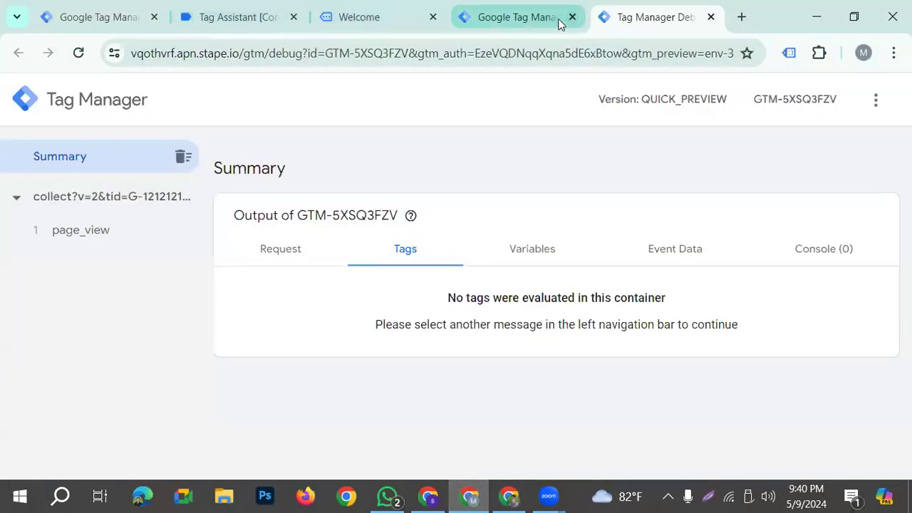
pyautogui.click(531, 22)
pyautogui.click(53, 345)
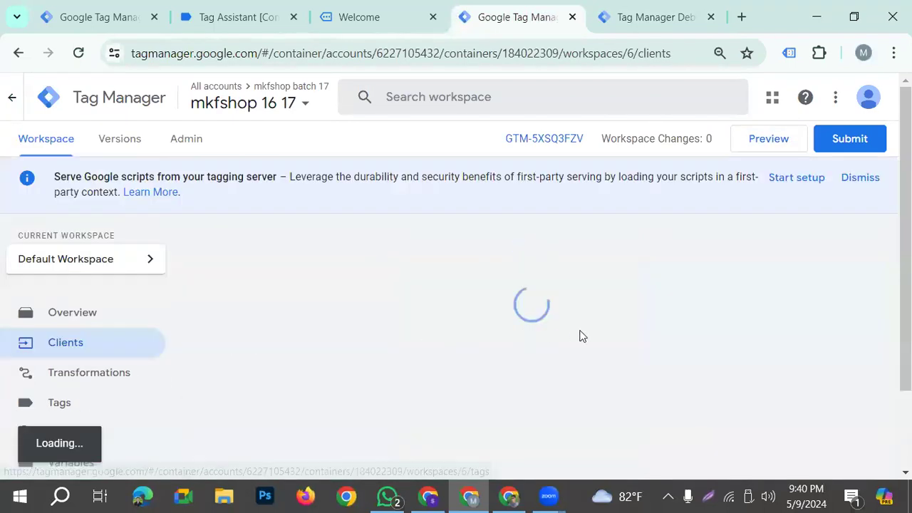
pyautogui.scroll(-2, 271, 338)
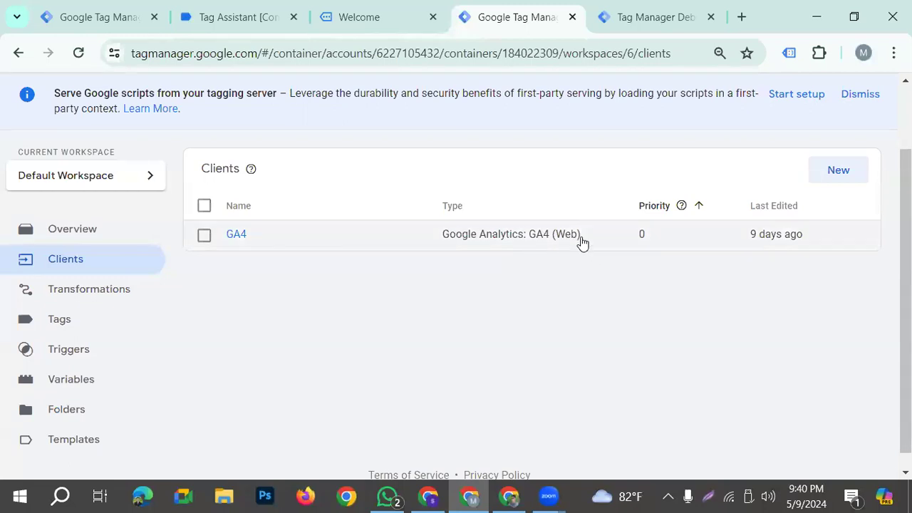
# Check the request summary in the server container's debug view and return to the mkfshop batch 17 web container's tag list
pyautogui.click(619, 14)
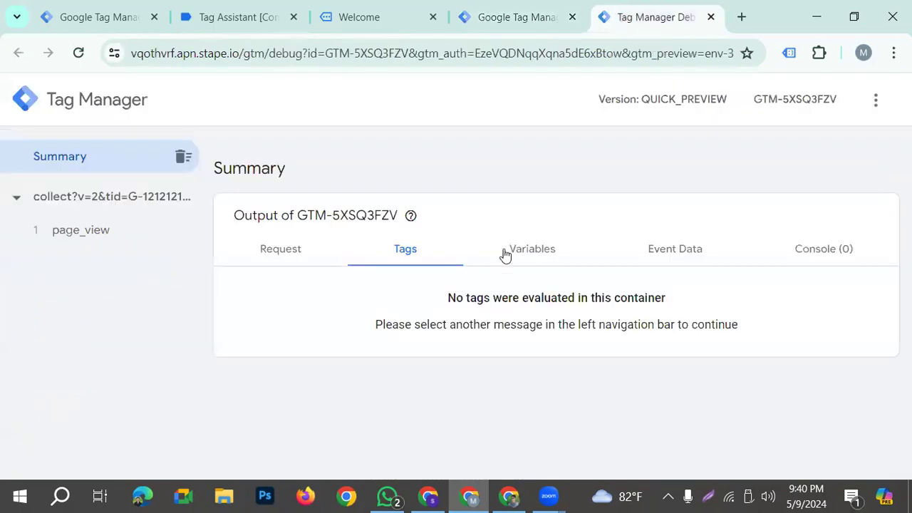
pyautogui.click(311, 263)
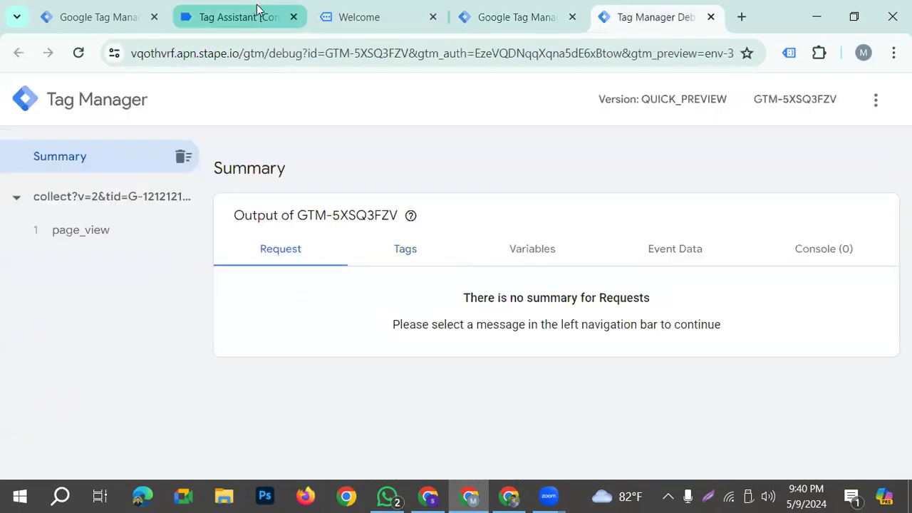
pyautogui.click(335, 16)
pyautogui.click(121, 23)
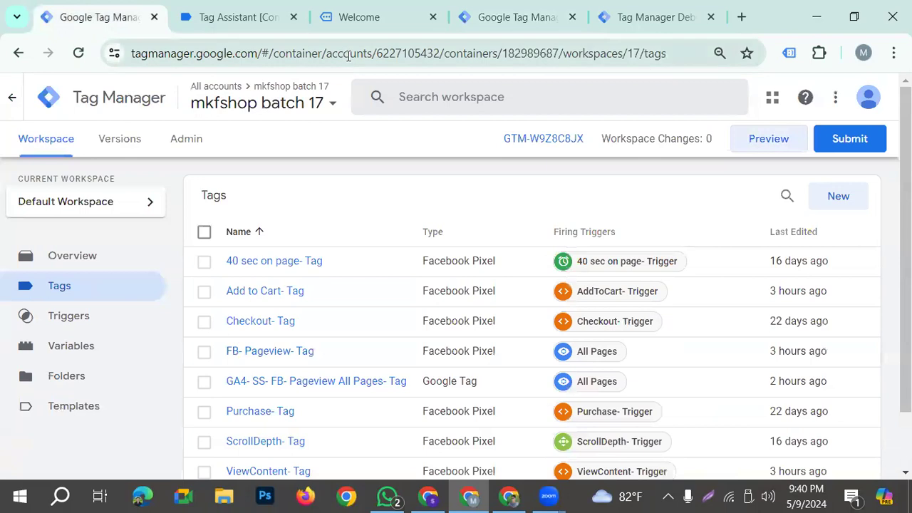
# Review the GTM web and server container flow diagram in the Google Docs notes
pyautogui.click(510, 497)
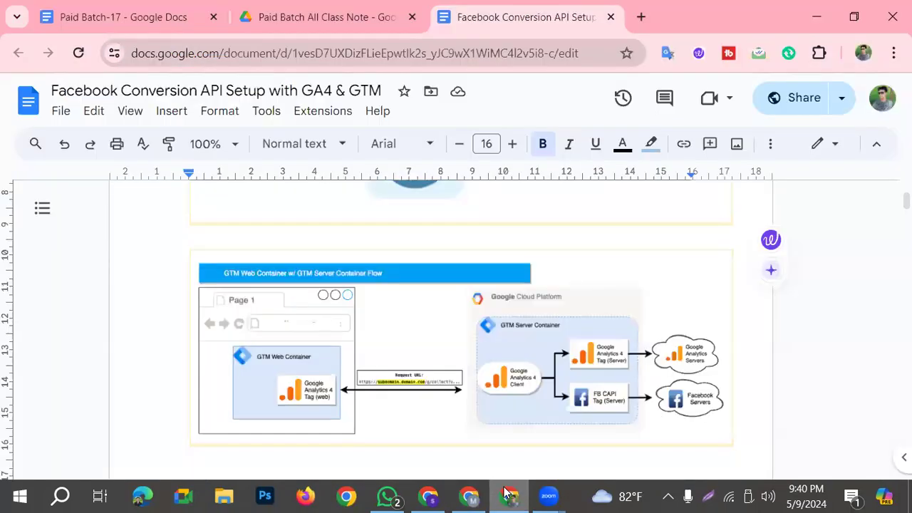
pyautogui.scroll(1, 321, 286)
pyautogui.scroll(-1, 556, 356)
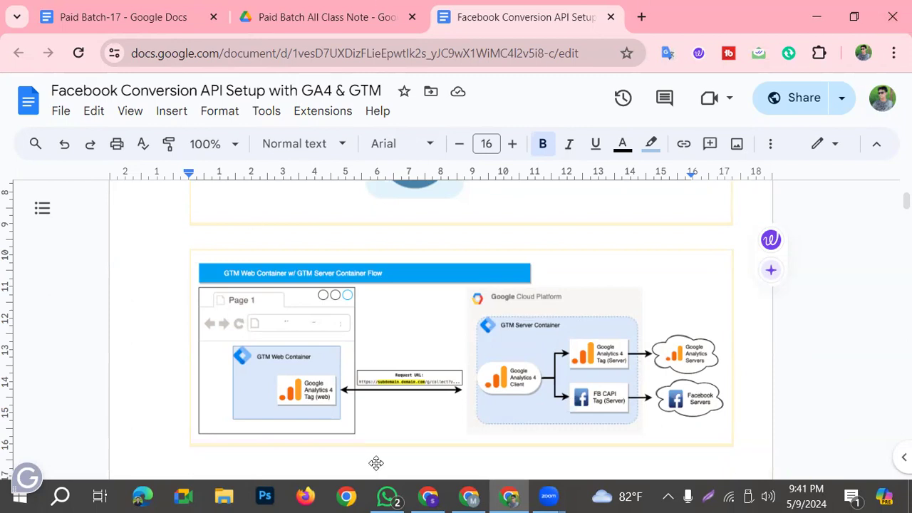
# Return to the mkfshop 16 17 server container overview in Google Tag Manager and check the account's container list
pyautogui.click(468, 497)
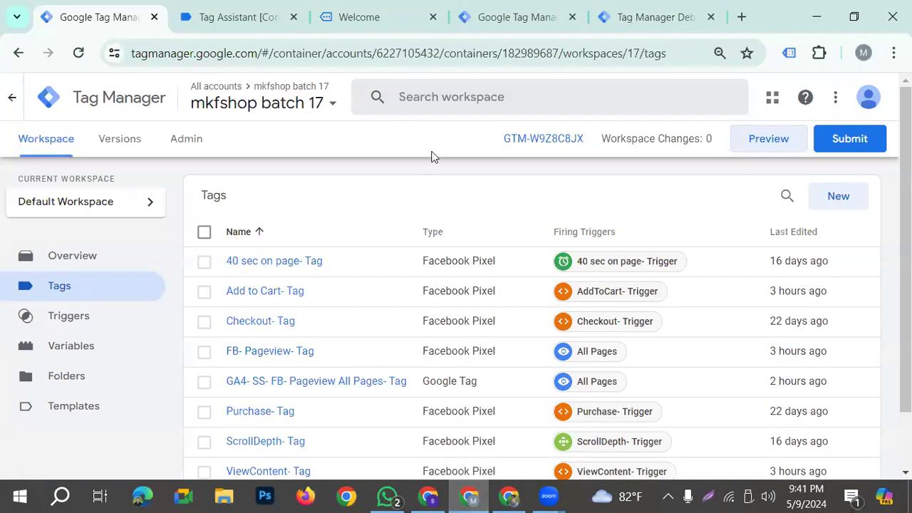
pyautogui.hotkey('ctrl', '4')
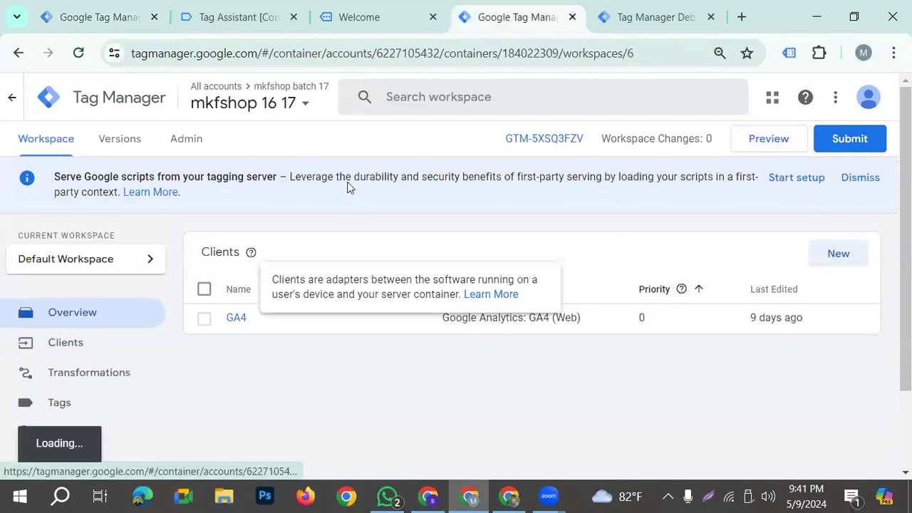
pyautogui.click(308, 101)
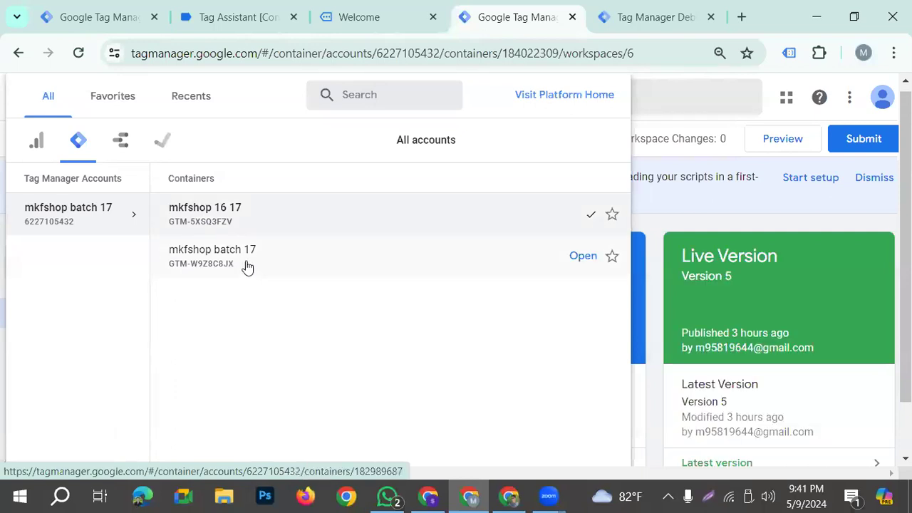
pyautogui.click(764, 226)
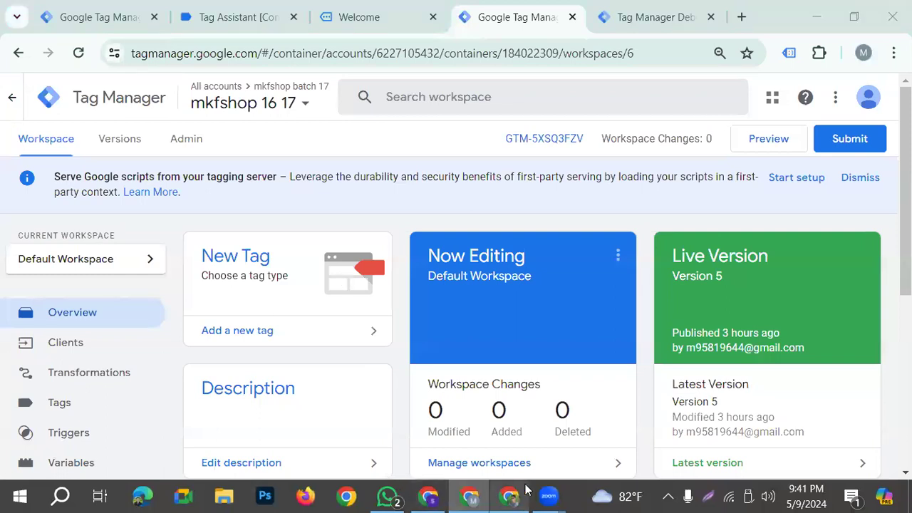
# Open a window for the Chrome profile that holds the Stape account and go to the Stape dashboard
pyautogui.click(865, 55)
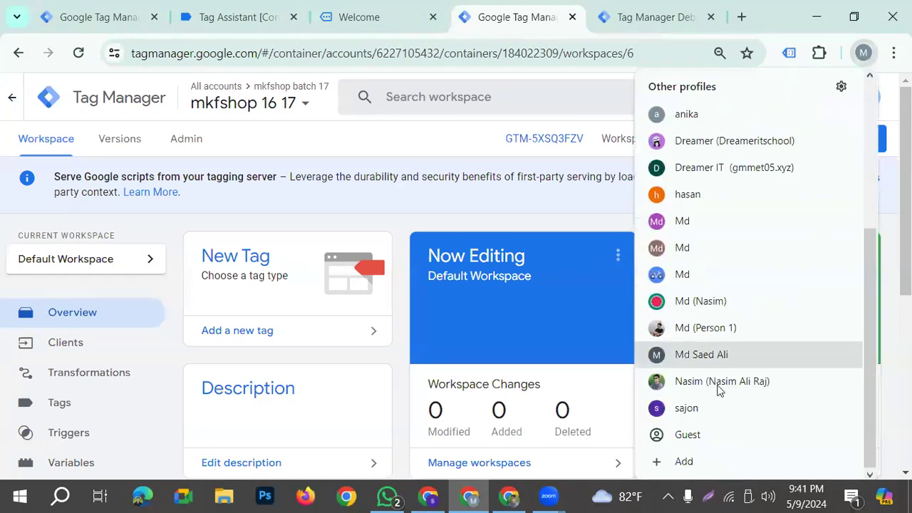
pyautogui.click(703, 305)
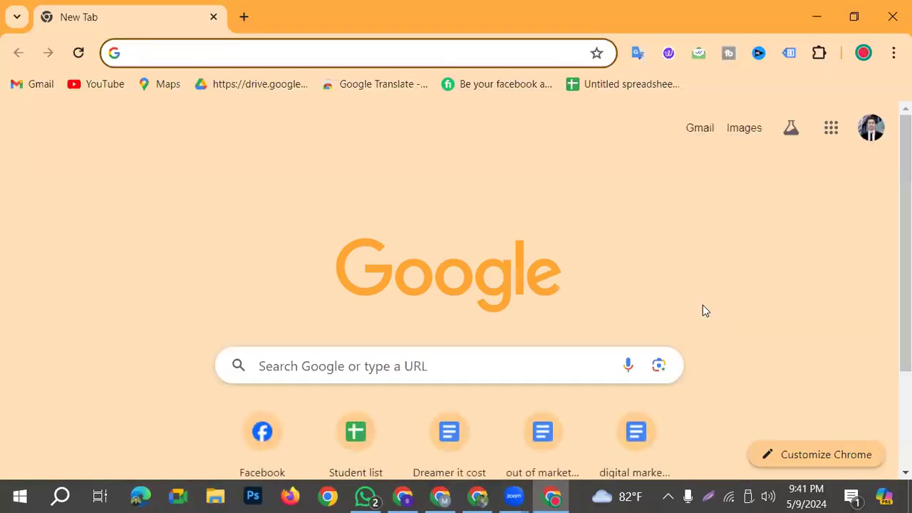
pyautogui.write('s')
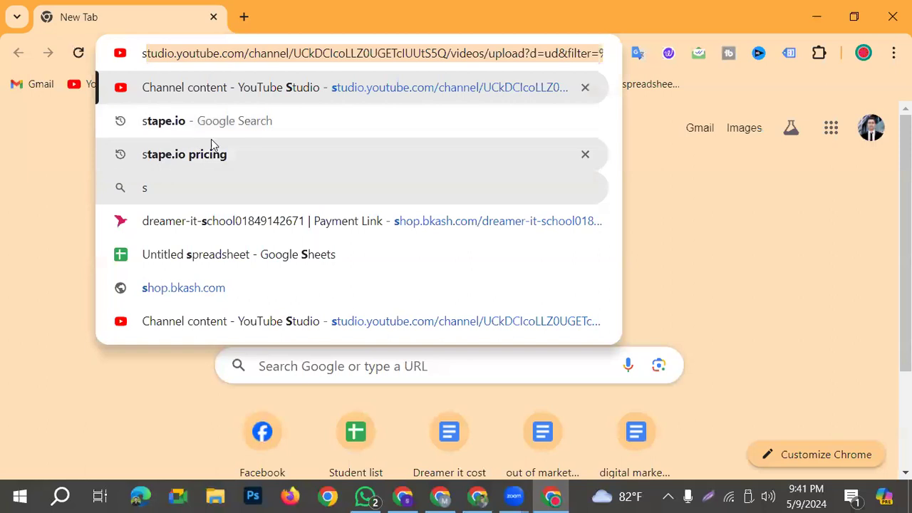
pyautogui.click(190, 128)
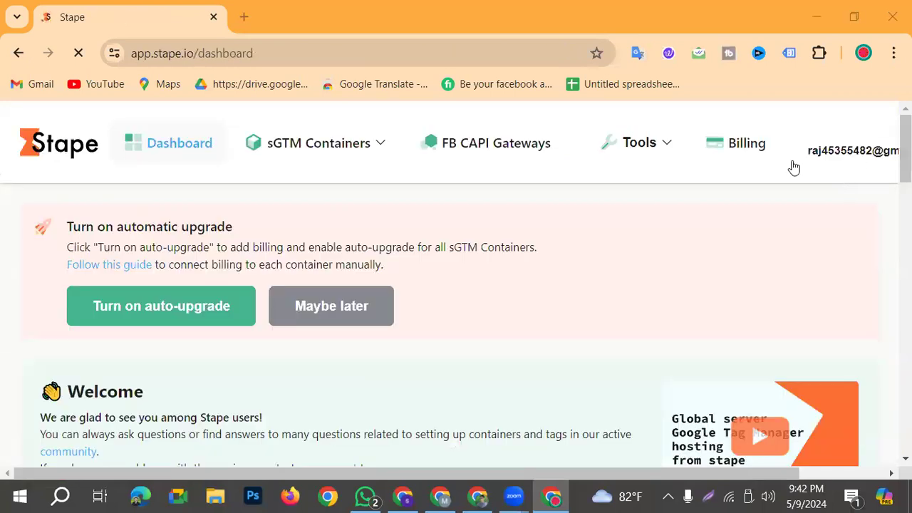
# Open the MKShop 16 17 sGTM container in Stape and examine its tagging server domain name
pyautogui.moveTo(356, 147)
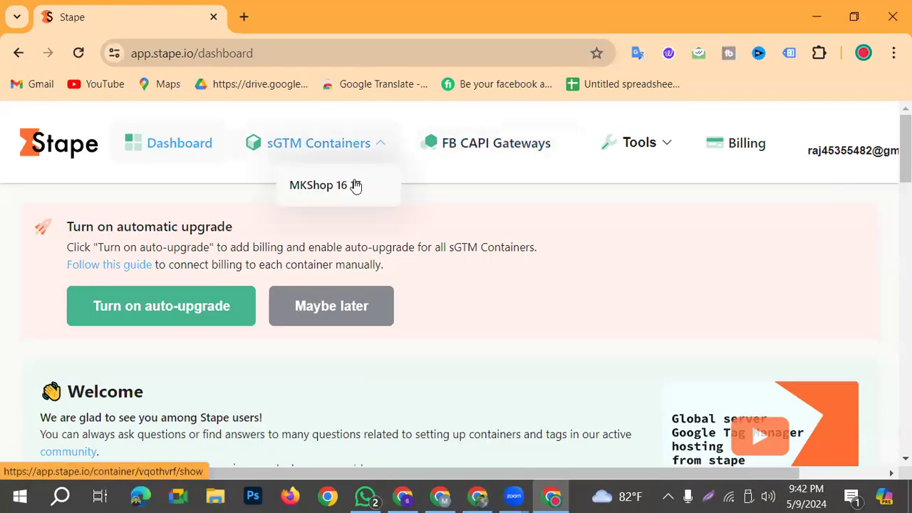
pyautogui.click(327, 189)
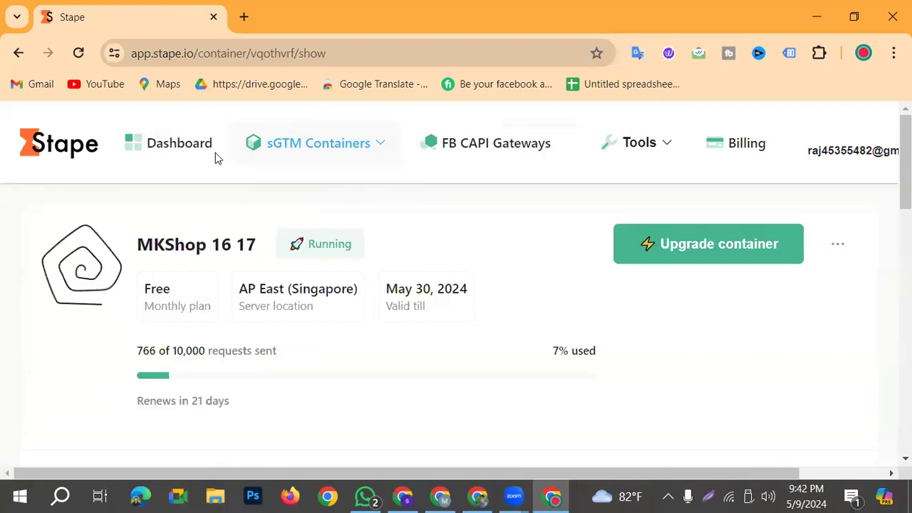
pyautogui.scroll(-15, 210, 305)
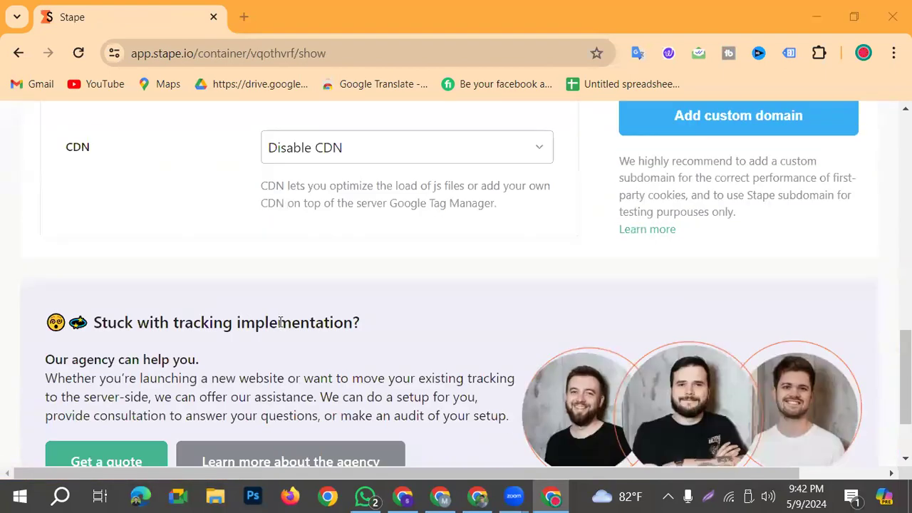
pyautogui.scroll(8, 291, 326)
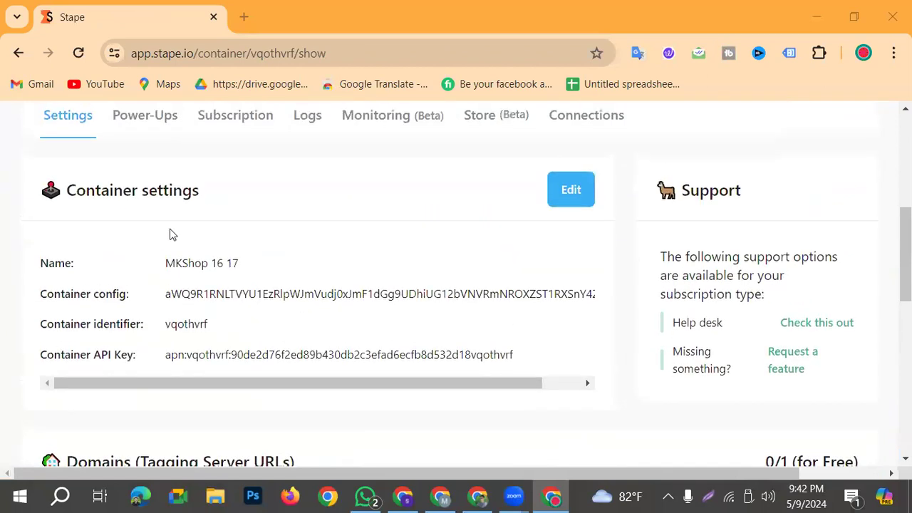
pyautogui.scroll(-3, 382, 271)
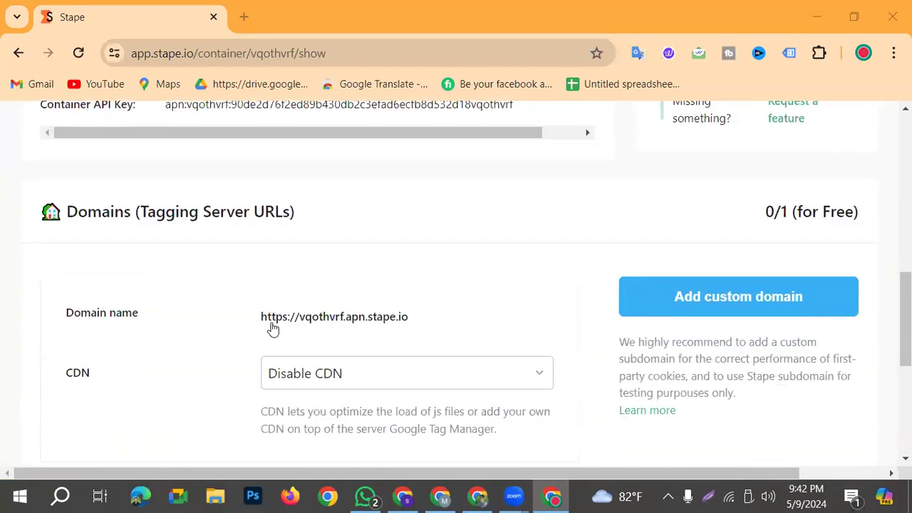
pyautogui.moveTo(67, 312); pyautogui.dragTo(430, 324)
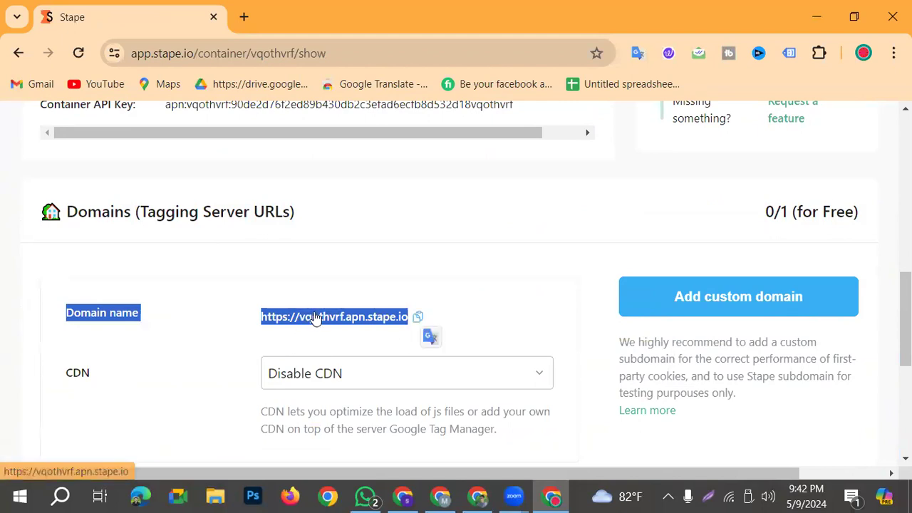
pyautogui.click(434, 244)
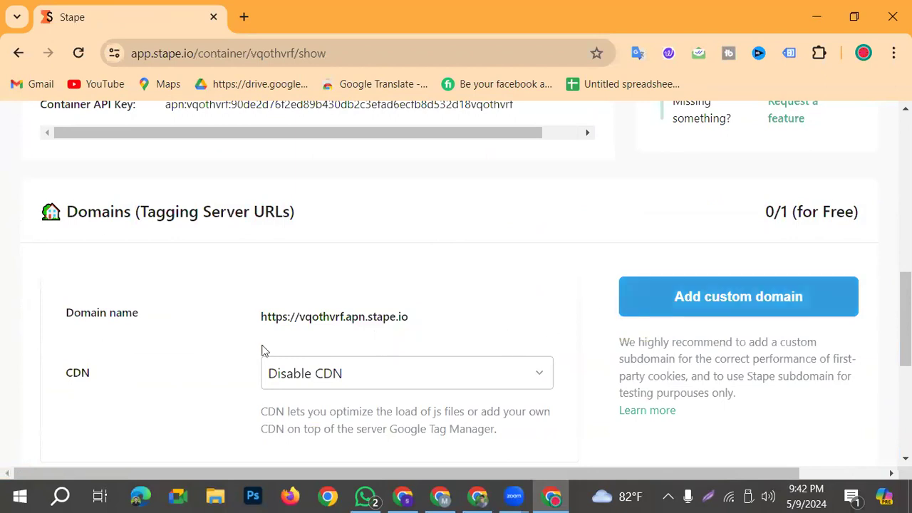
pyautogui.scroll(-2, 256, 328)
pyautogui.scroll(2, 342, 309)
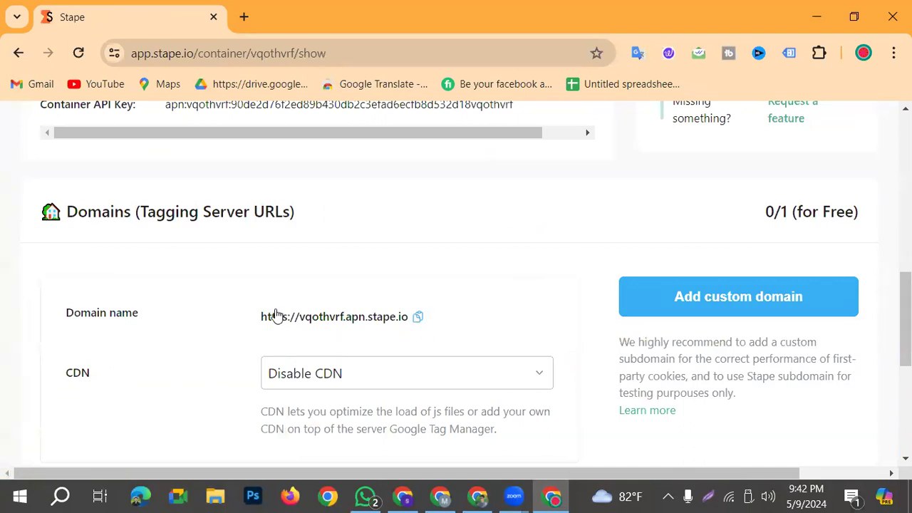
# Open a blank custom domain entry for the Stape container and return to the container flow diagram in Google Docs
pyautogui.click(738, 298)
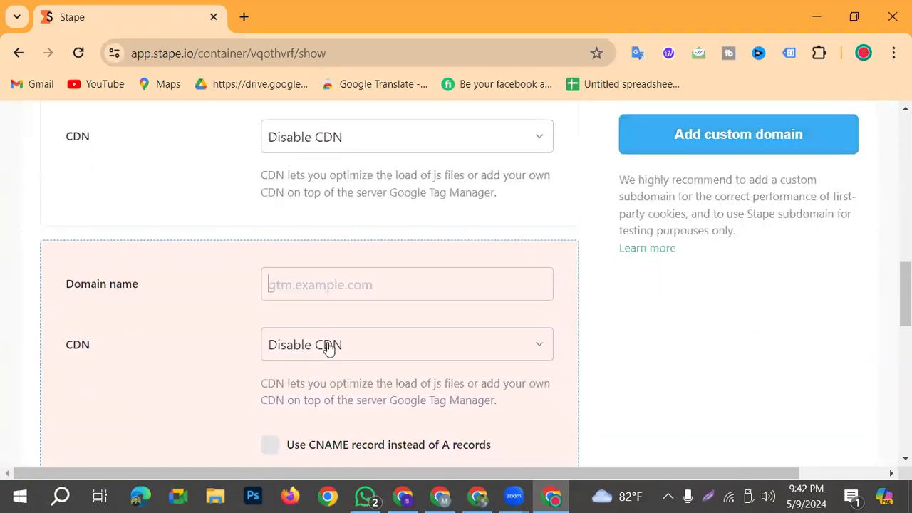
pyautogui.click(352, 298)
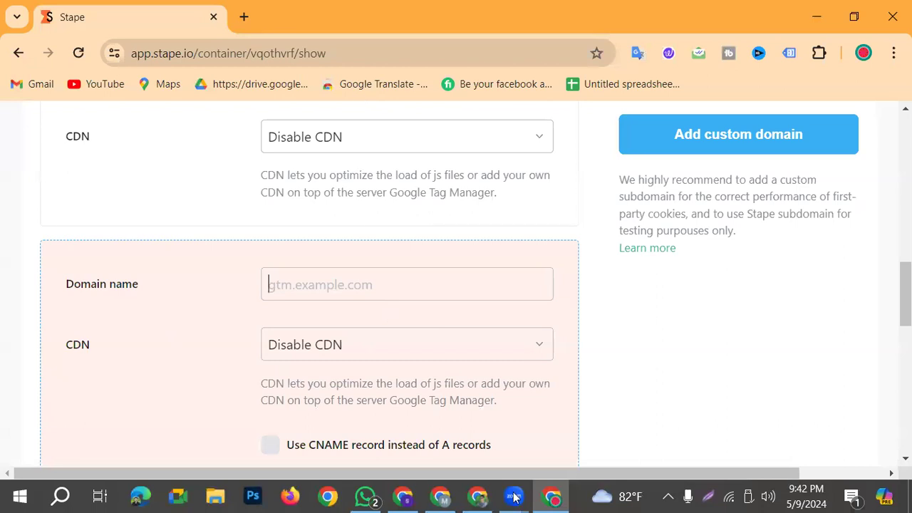
pyautogui.click(476, 497)
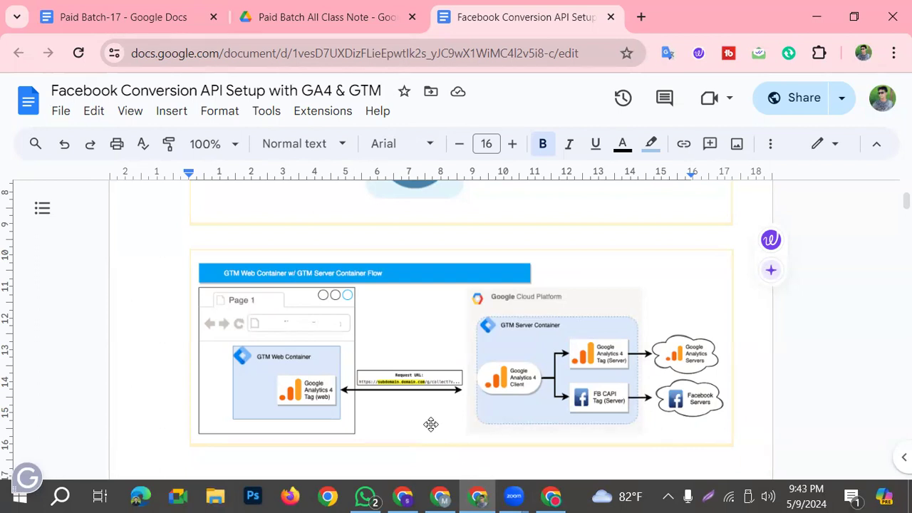
# Switch to Google Tag Manager and open the templates page of the mkfshop 16 17 server container
pyautogui.click(441, 496)
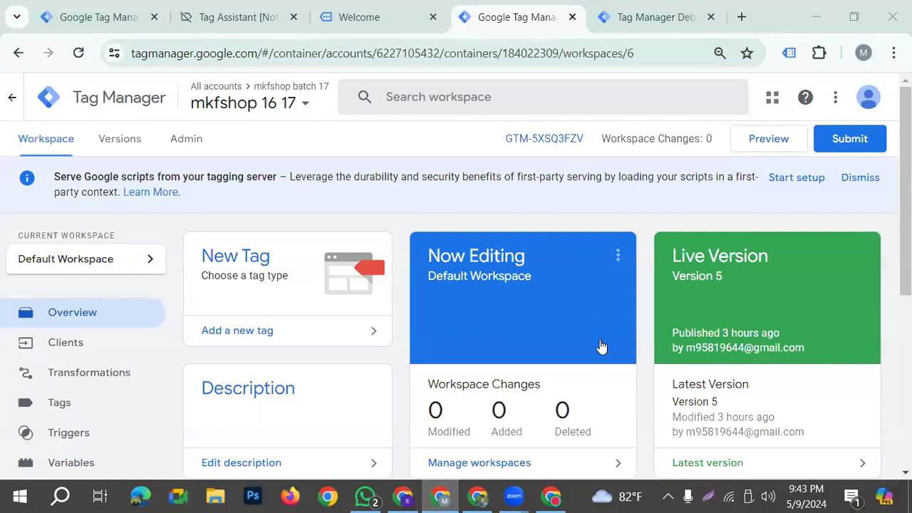
pyautogui.scroll(-2, 77, 346)
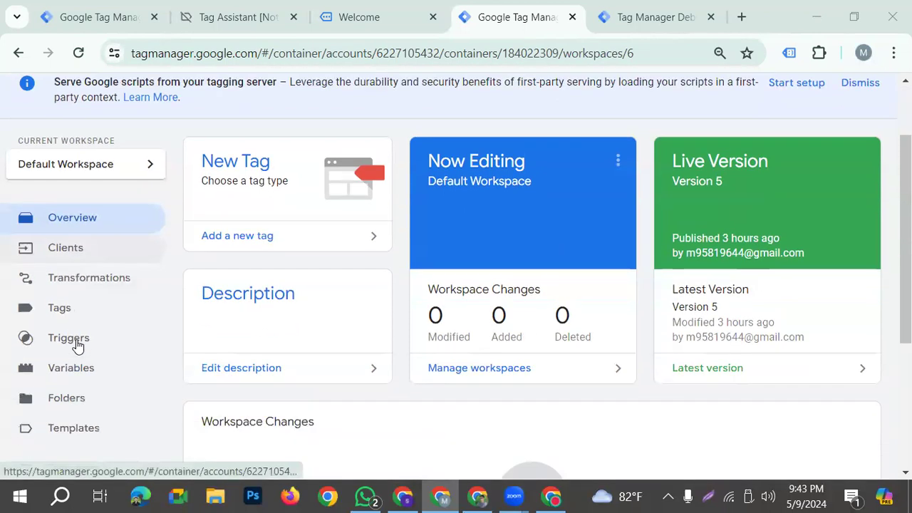
pyautogui.click(74, 356)
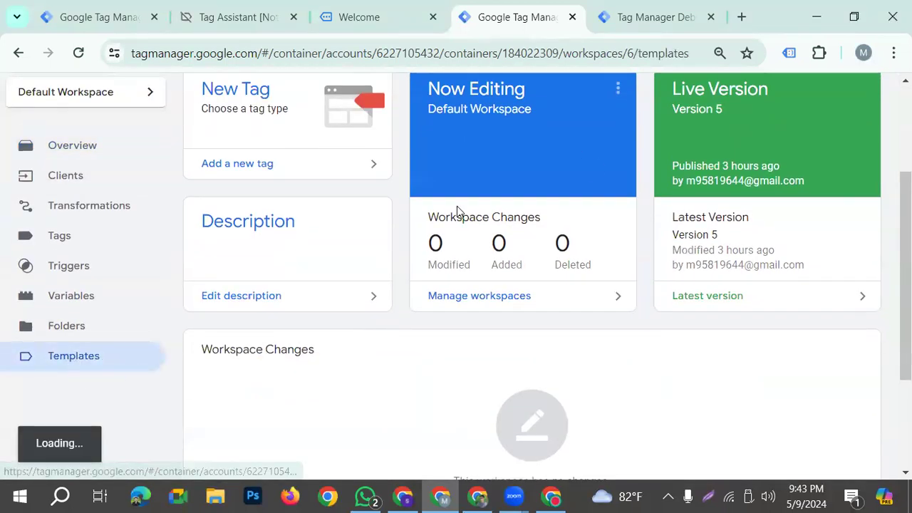
pyautogui.click(95, 362)
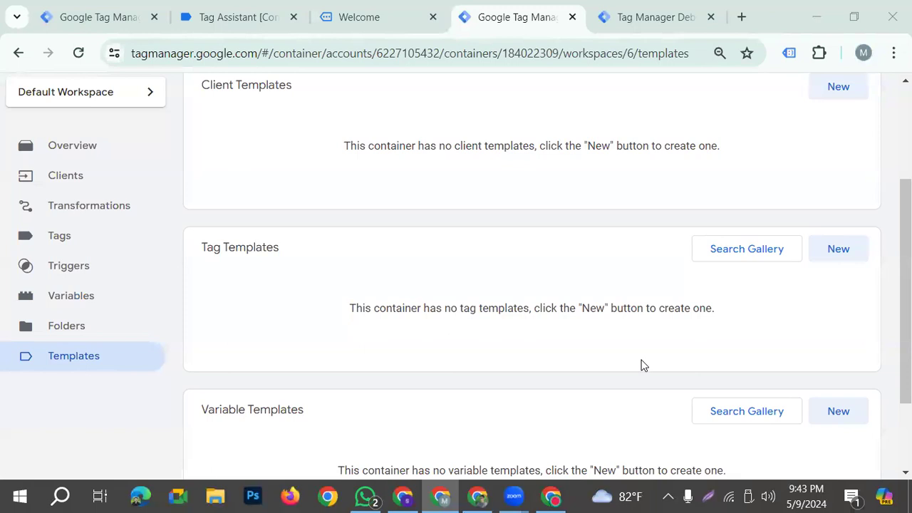
pyautogui.scroll(3, 636, 363)
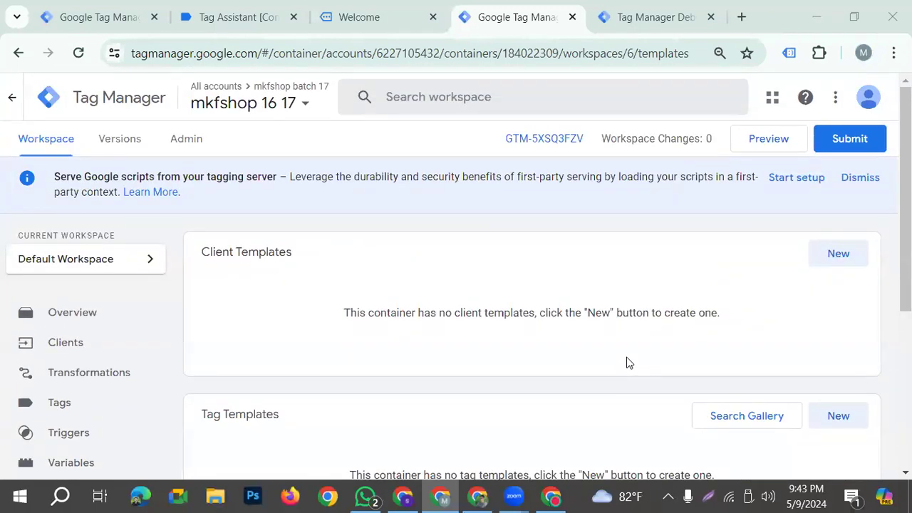
pyautogui.scroll(-2, 492, 356)
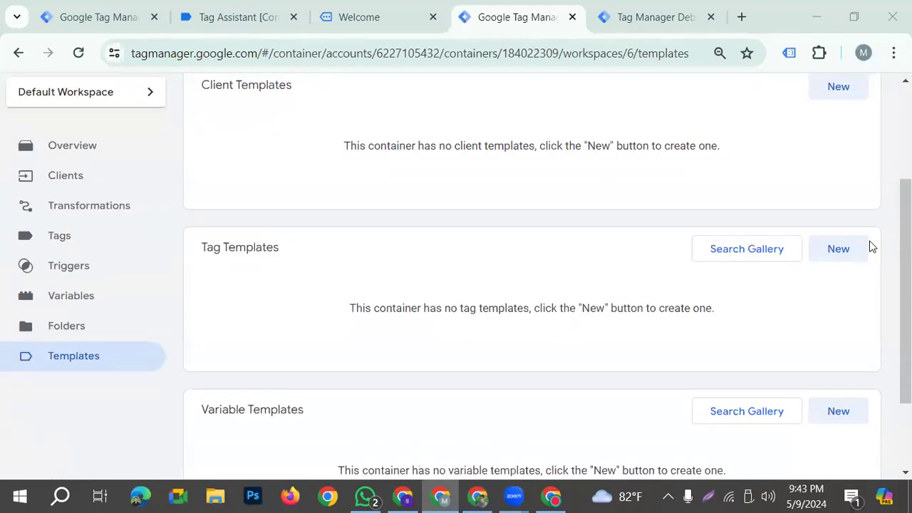
# Search the community gallery of tag templates for "conver"
pyautogui.click(752, 255)
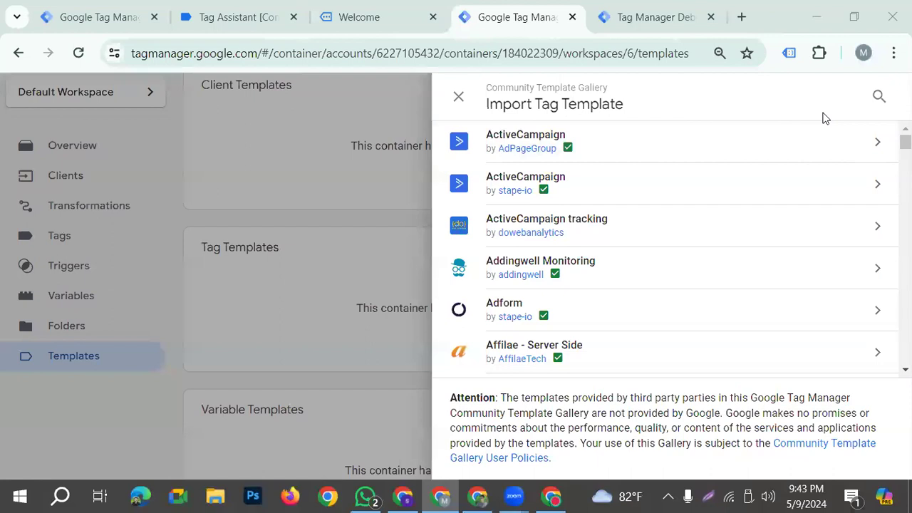
pyautogui.click(879, 97)
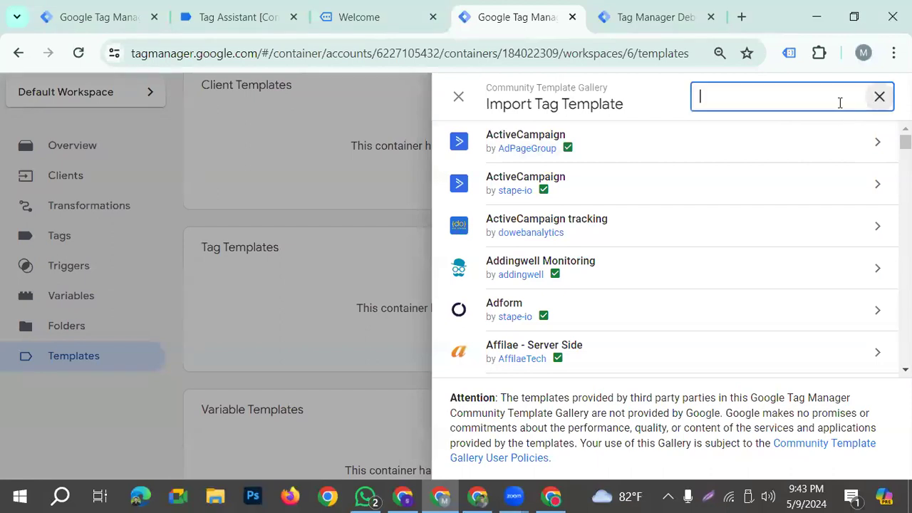
pyautogui.write('conver')
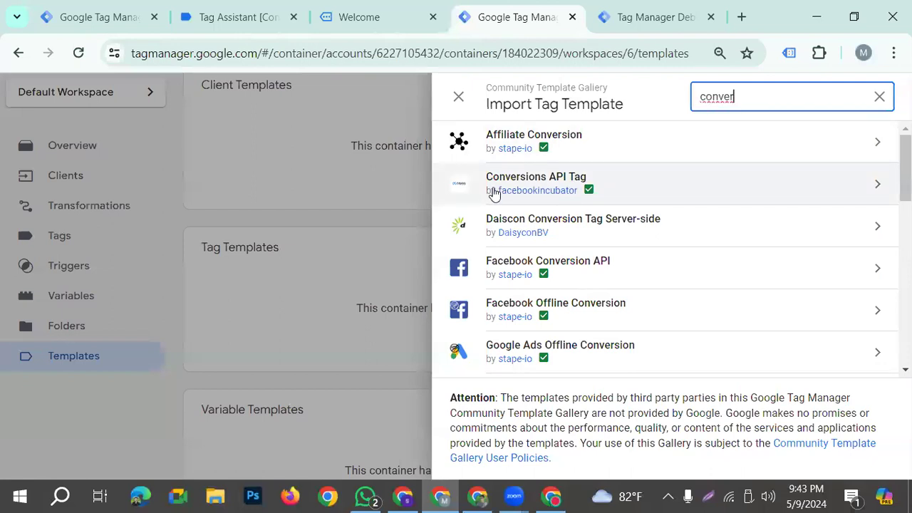
# Mark the Conversions API Tag by facebookincubator with a temporary red rectangle and return to the template gallery results
pyautogui.click(711, 497)
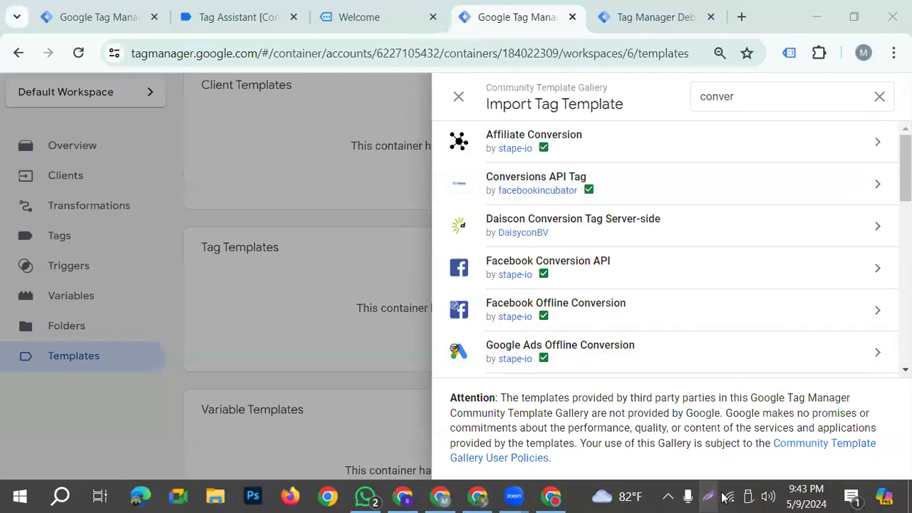
pyautogui.hotkey('ctrl', 'a')
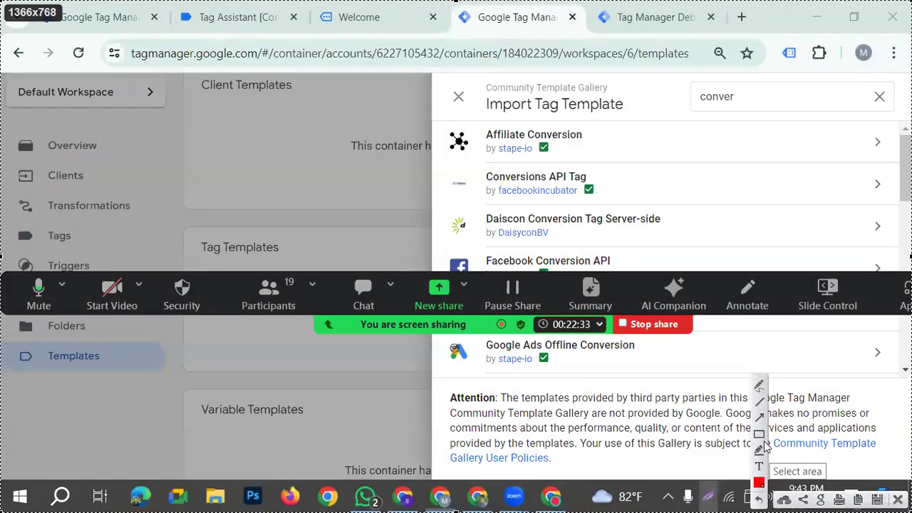
pyautogui.click(759, 437)
pyautogui.moveTo(430, 162)
pyautogui.mouseDown()
pyautogui.moveTo(597, 207)
pyautogui.moveTo(632, 206)
pyautogui.mouseUp()
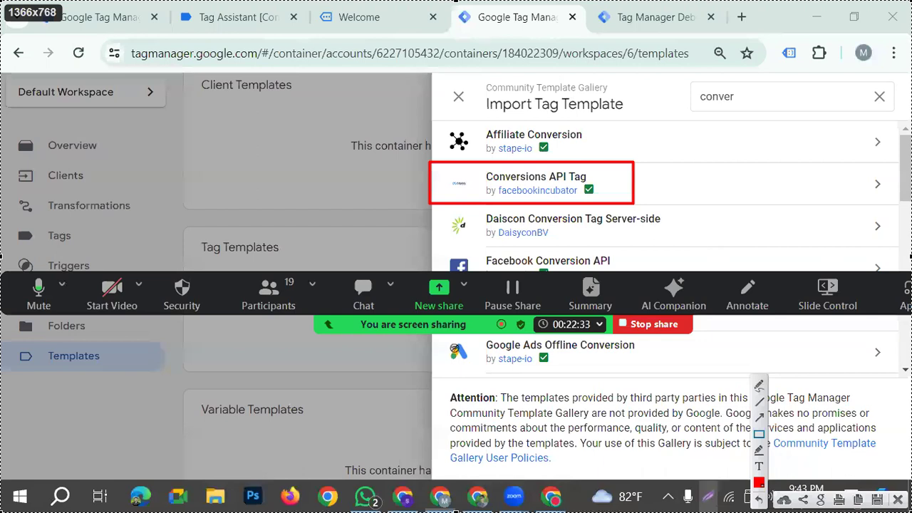
pyautogui.click(538, 191)
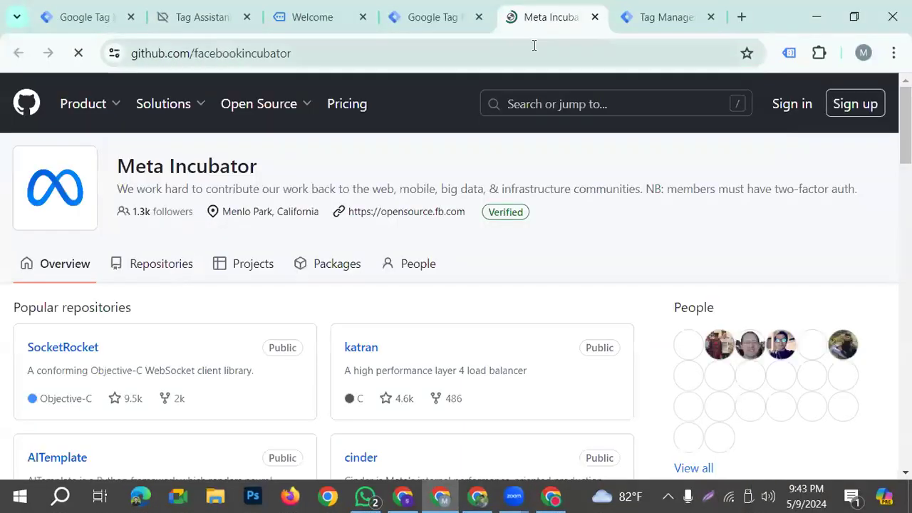
pyautogui.click(435, 20)
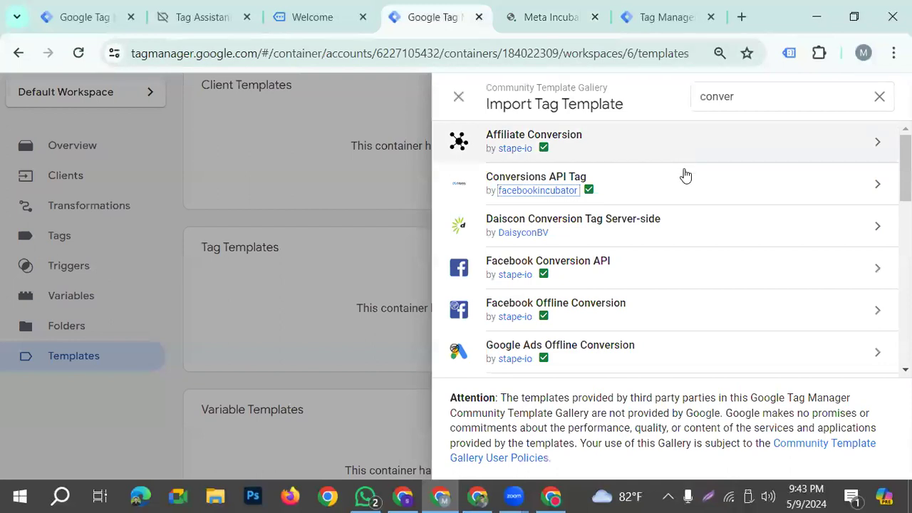
# Add the Conversions API Tag template by facebookincubator to the workspace
pyautogui.click(878, 185)
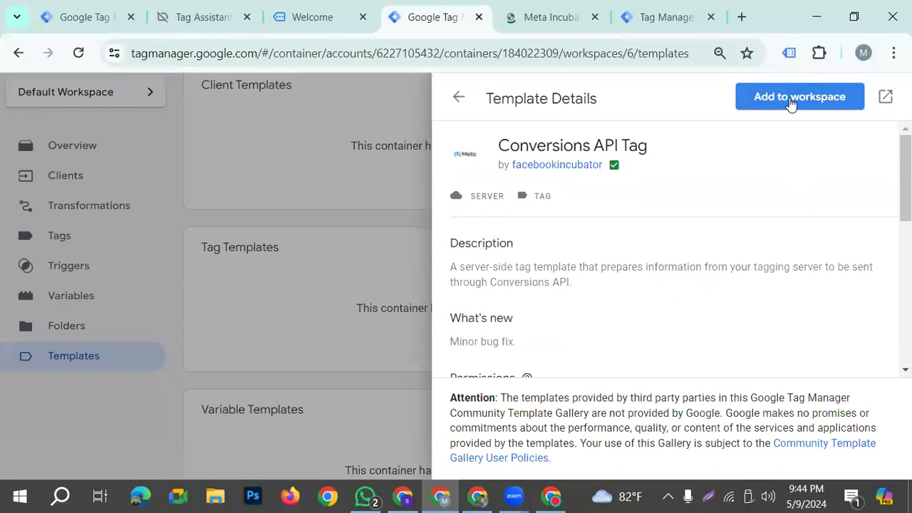
pyautogui.click(788, 100)
pyautogui.click(635, 449)
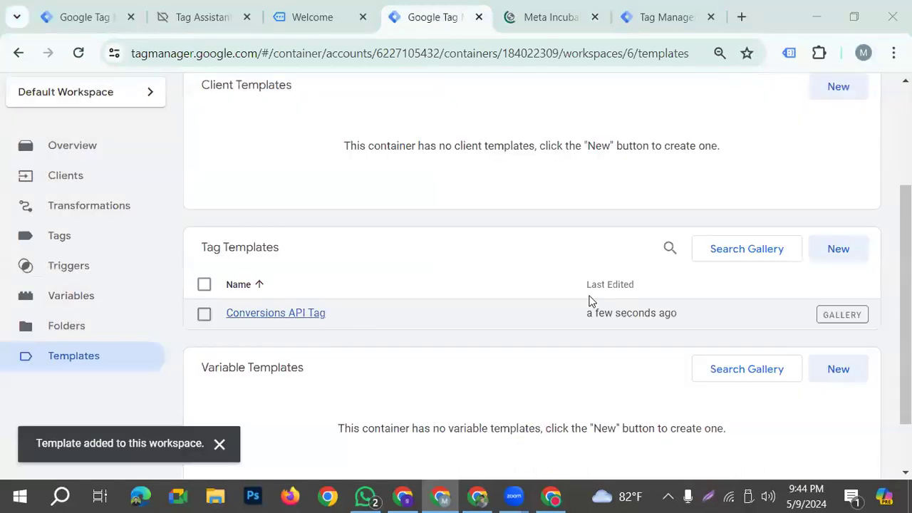
# Start a new tag in the server container with the custom Conversions API Tag as its tag type
pyautogui.scroll(3, 330, 362)
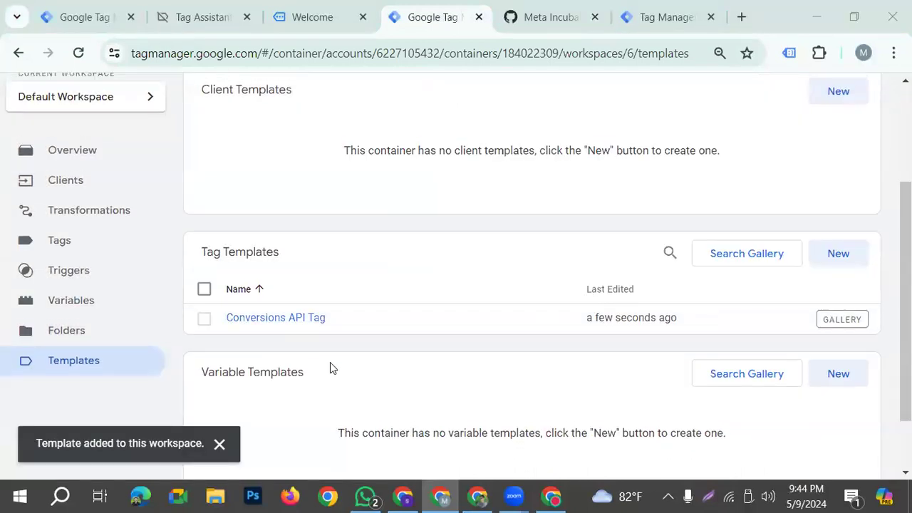
pyautogui.scroll(-1, 161, 328)
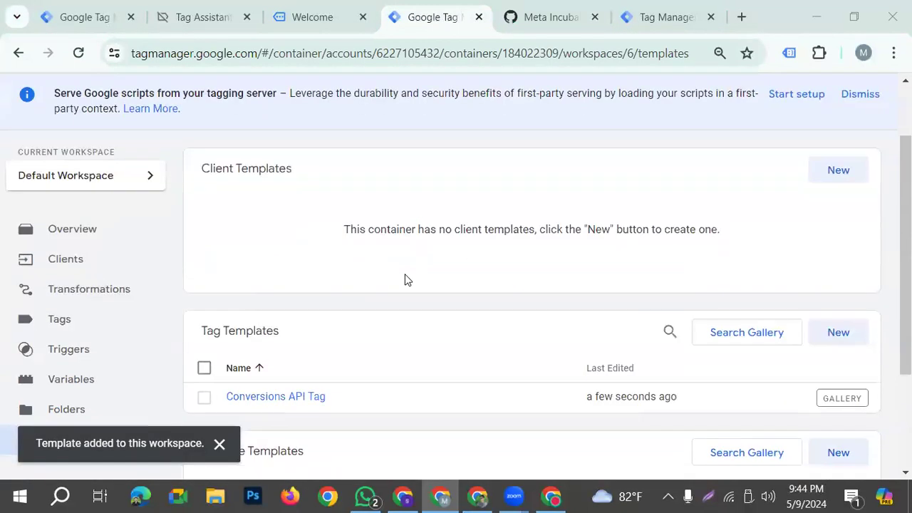
pyautogui.click(57, 322)
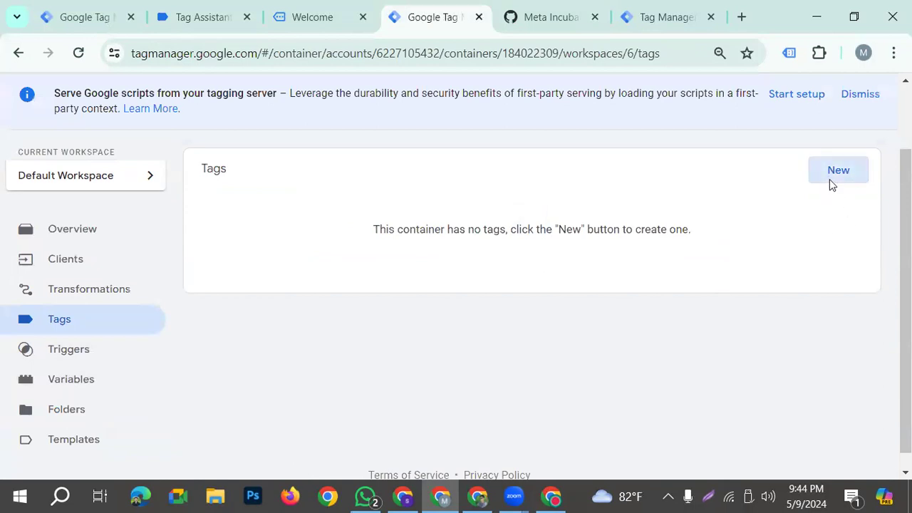
pyautogui.click(830, 179)
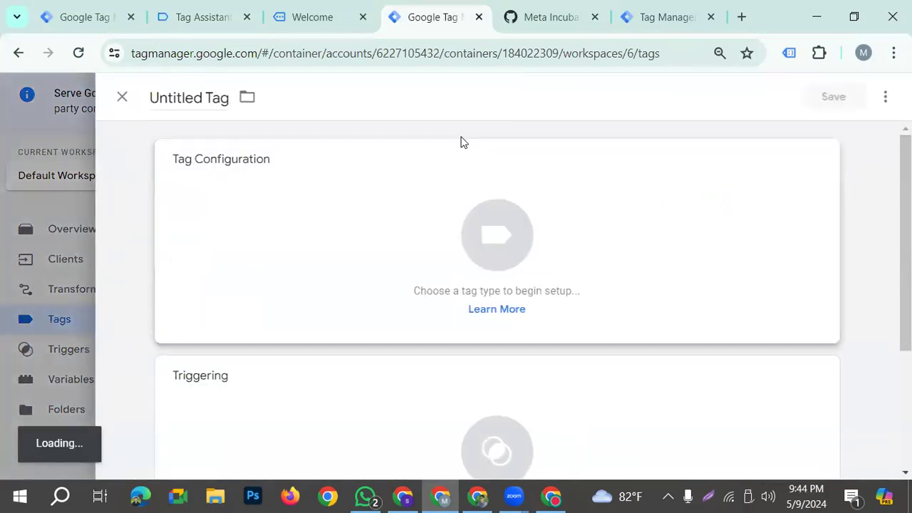
pyautogui.click(413, 232)
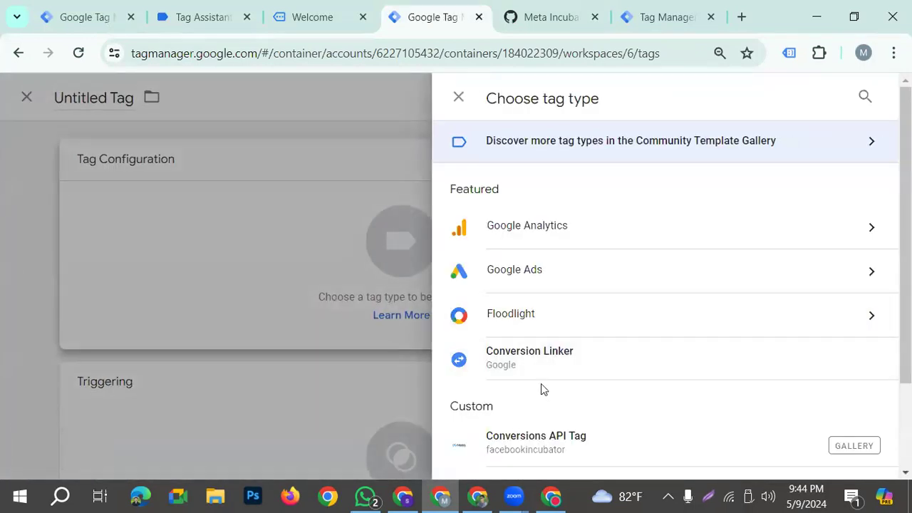
pyautogui.scroll(-1, 527, 391)
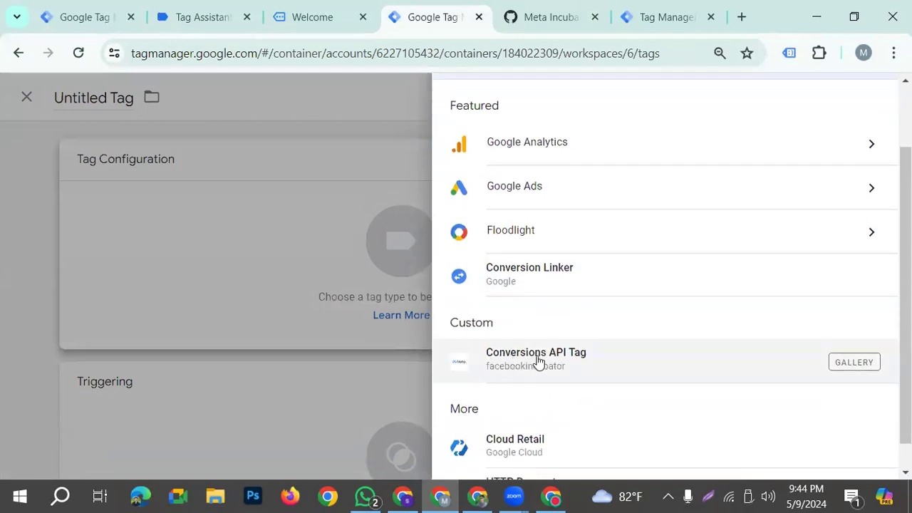
pyautogui.click(513, 365)
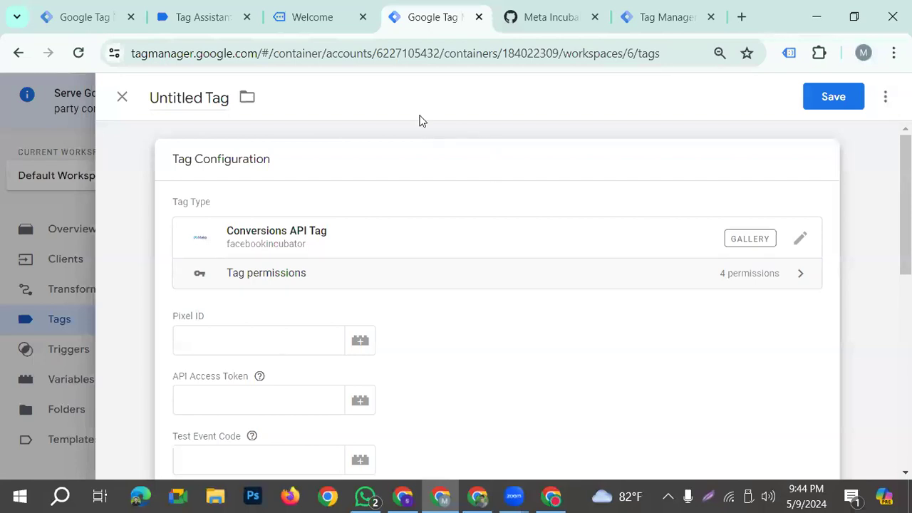
# Go through the Pixel ID, API Access Token and Test Event Code fields of the untitled Conversions API tag
pyautogui.click(321, 352)
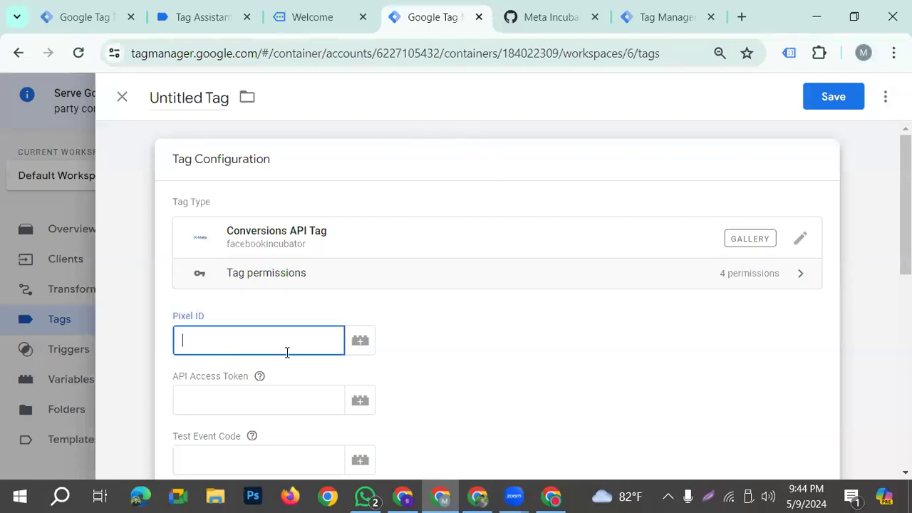
pyautogui.click(242, 400)
pyautogui.scroll(-1, 285, 385)
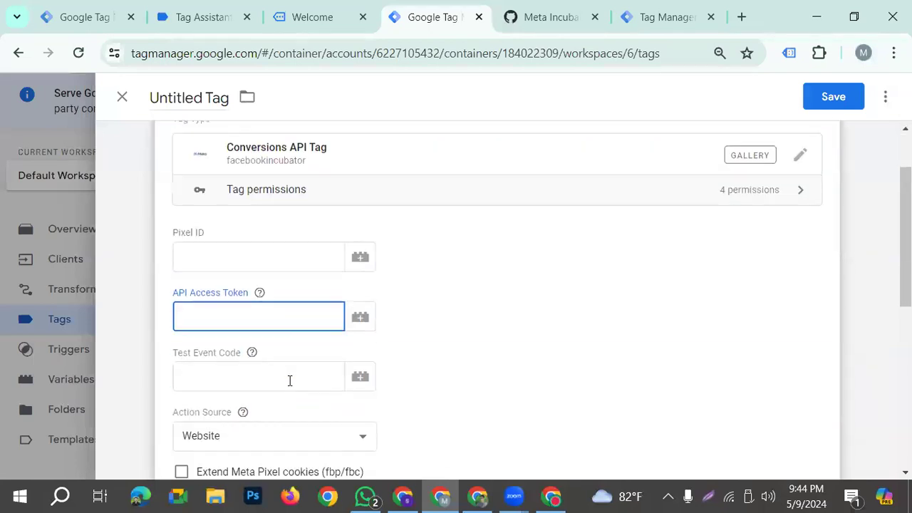
pyautogui.click(188, 378)
pyautogui.click(214, 404)
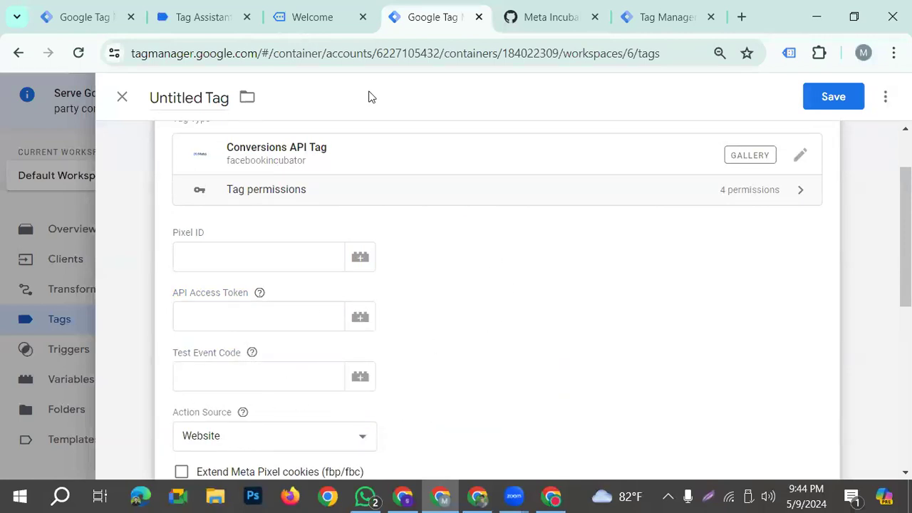
# Switch to Meta Events Manager, point out Settings with a red arrow and open the settings of the mkfshop batch 17 dataset
pyautogui.click(404, 496)
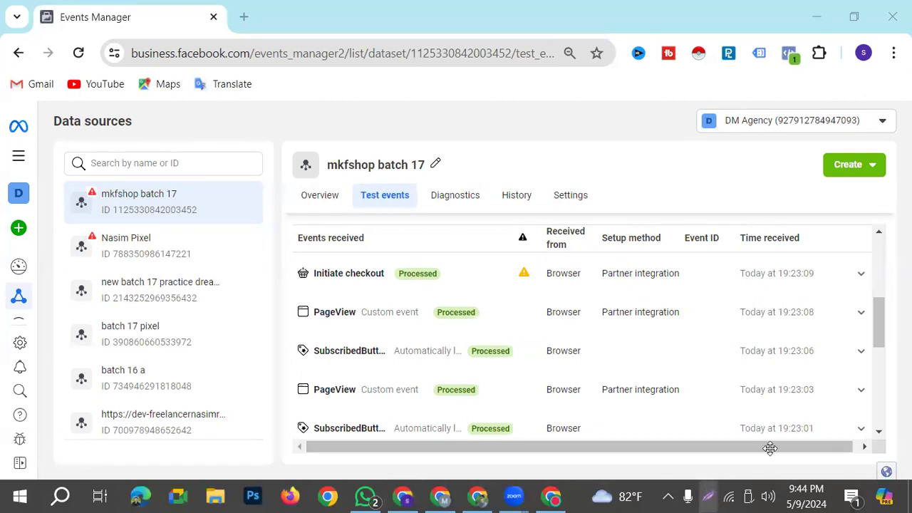
pyautogui.click(758, 421)
pyautogui.moveTo(345, 436)
pyautogui.mouseDown()
pyautogui.moveTo(527, 228)
pyautogui.moveTo(561, 206)
pyautogui.mouseUp()
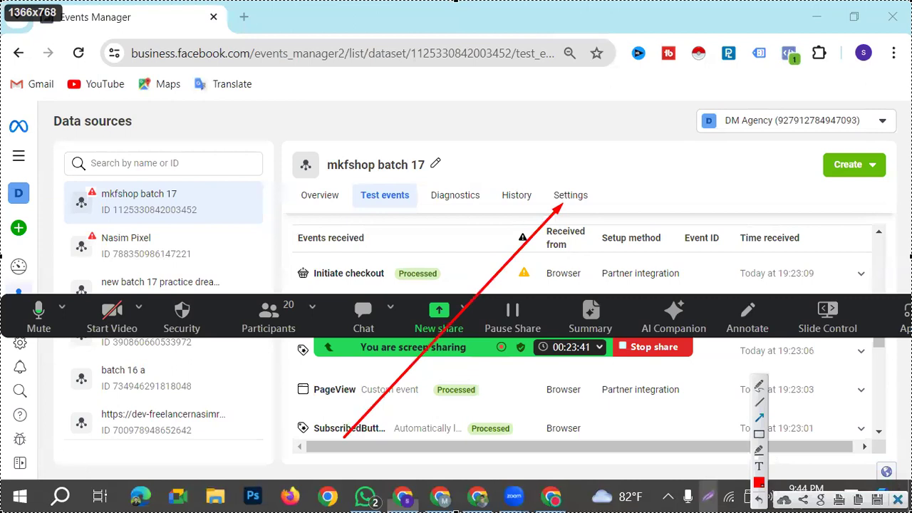
pyautogui.press('Escape')
pyautogui.click(577, 196)
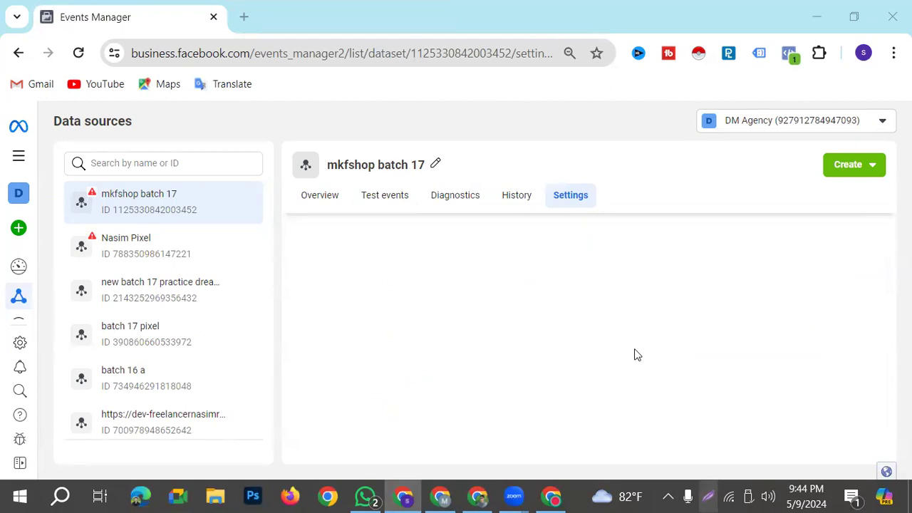
pyautogui.scroll(-2, 421, 346)
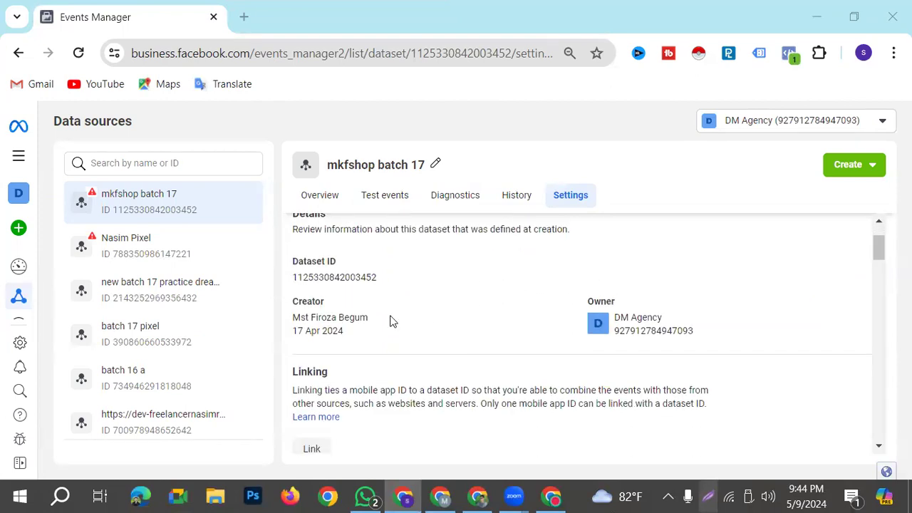
# Mark the Dataset ID in the mkfshop batch 17 settings with a temporary red rectangle and an arrow
pyautogui.click(708, 496)
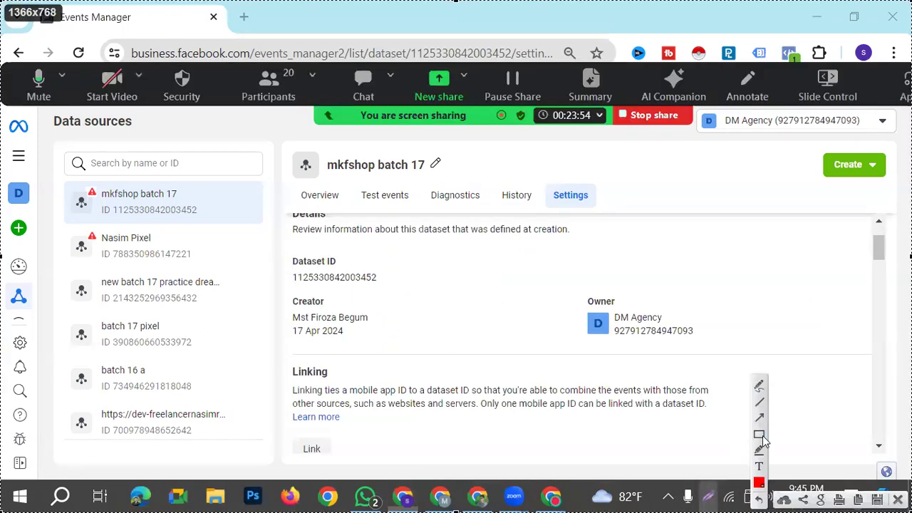
pyautogui.moveTo(284, 252)
pyautogui.mouseDown()
pyautogui.moveTo(291, 272)
pyautogui.moveTo(393, 288)
pyautogui.mouseUp()
pyautogui.moveTo(340, 420); pyautogui.dragTo(375, 288)
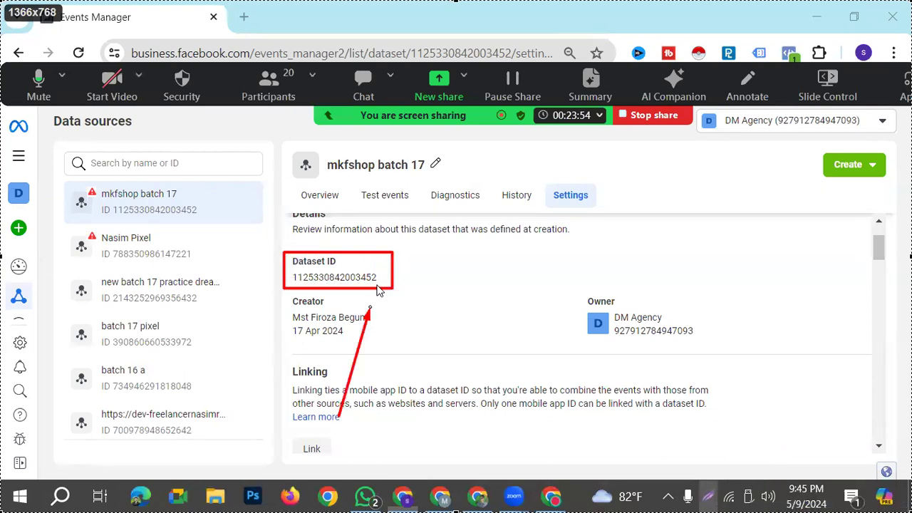
pyautogui.press('Escape')
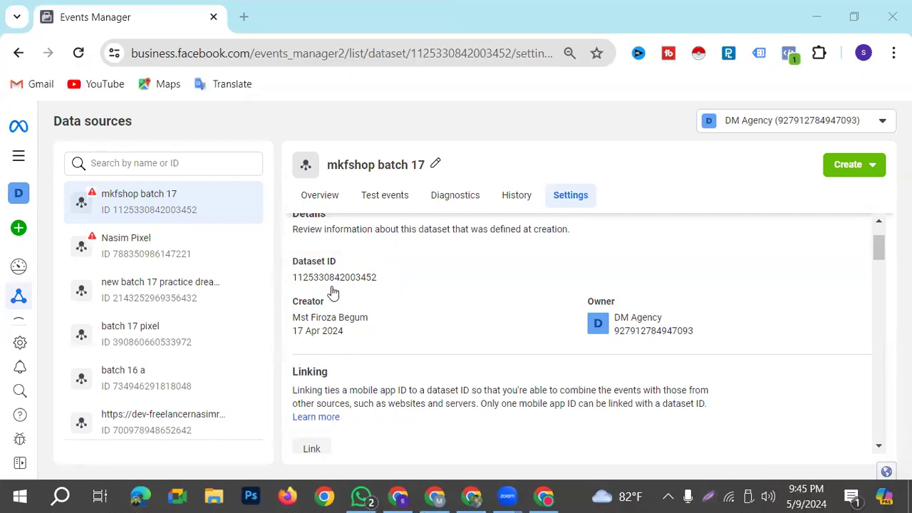
# Copy the dataset ID of mkfshop batch 17 into the Pixel ID field of the Conversions API tag in Google Tag Manager
pyautogui.click(332, 281)
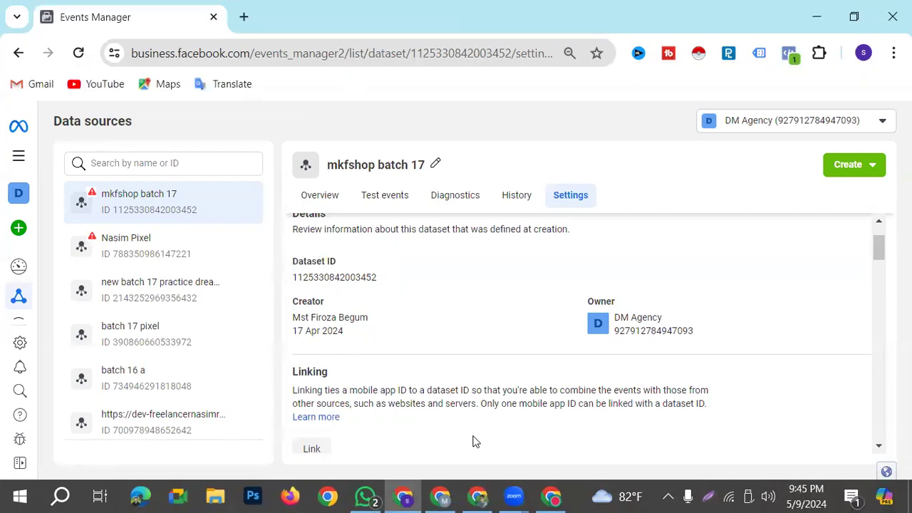
pyautogui.click(441, 496)
pyautogui.click(235, 260)
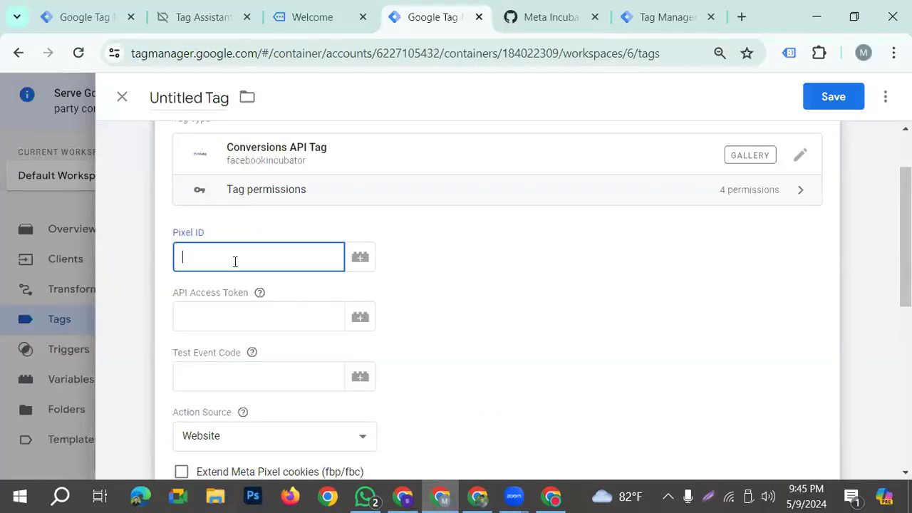
pyautogui.hotkey('ctrl', 'v')
# Switch to Meta Events Manager and locate the Conversions API direct integration section in the mkfshop batch 17 settings
pyautogui.click(214, 316)
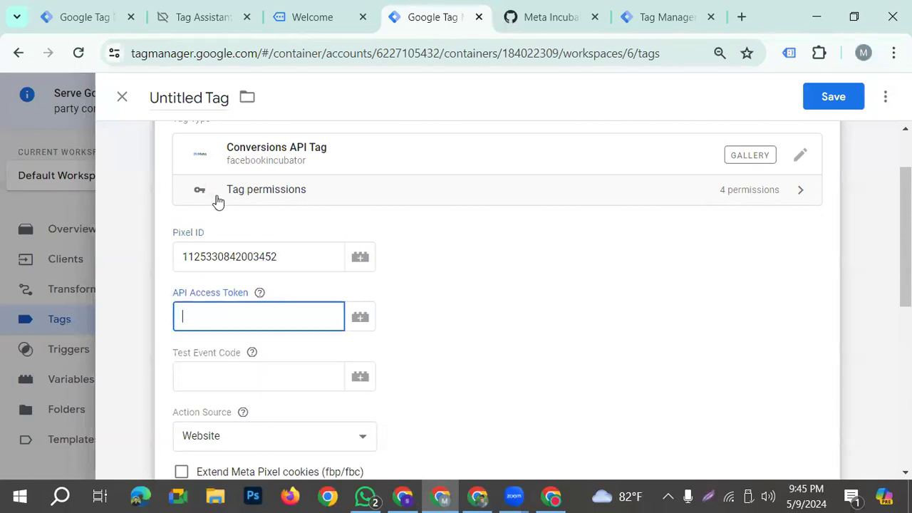
pyautogui.click(492, 497)
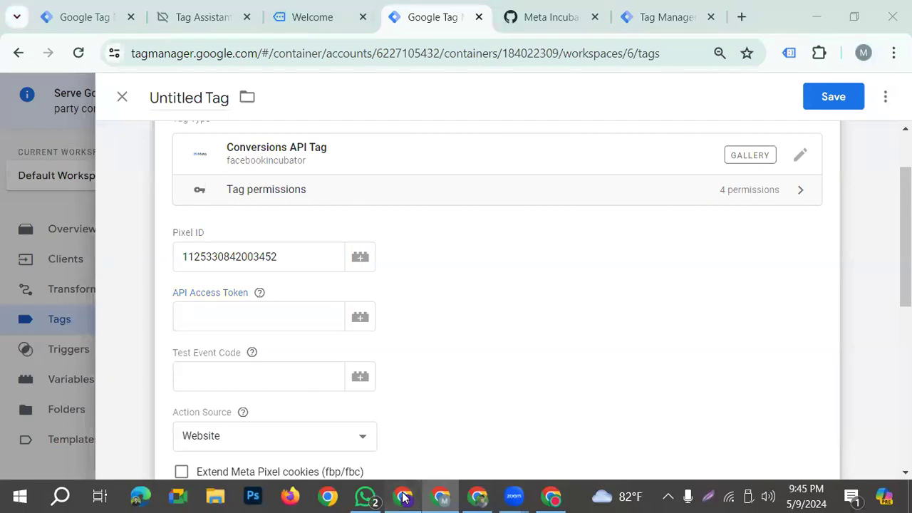
pyautogui.scroll(-5, 410, 354)
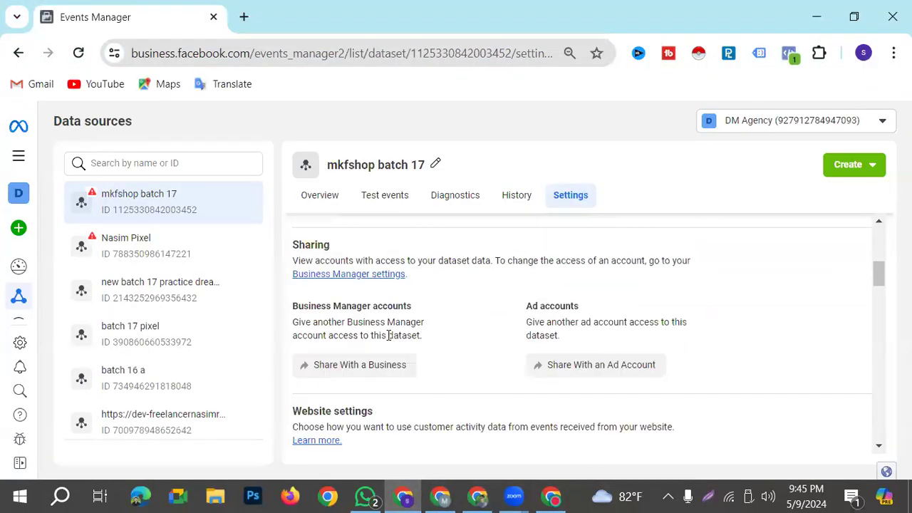
pyautogui.scroll(-5, 389, 342)
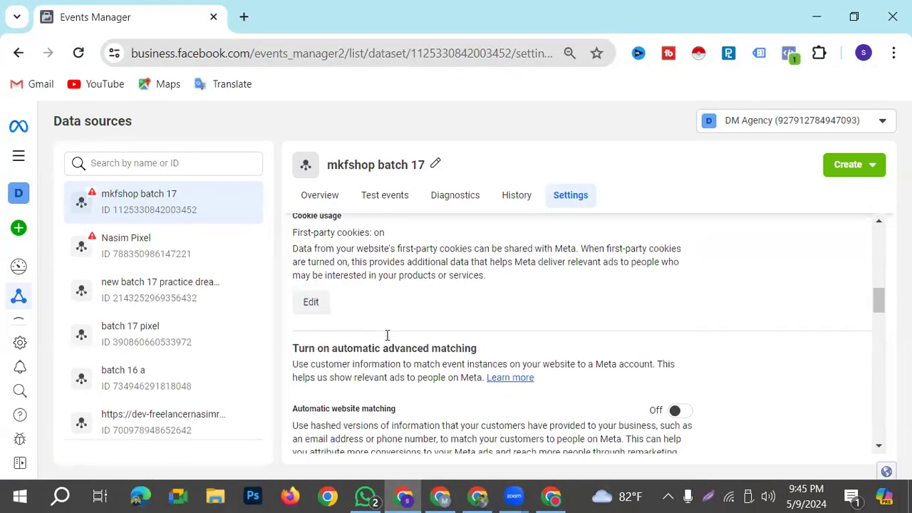
pyautogui.scroll(-5, 384, 341)
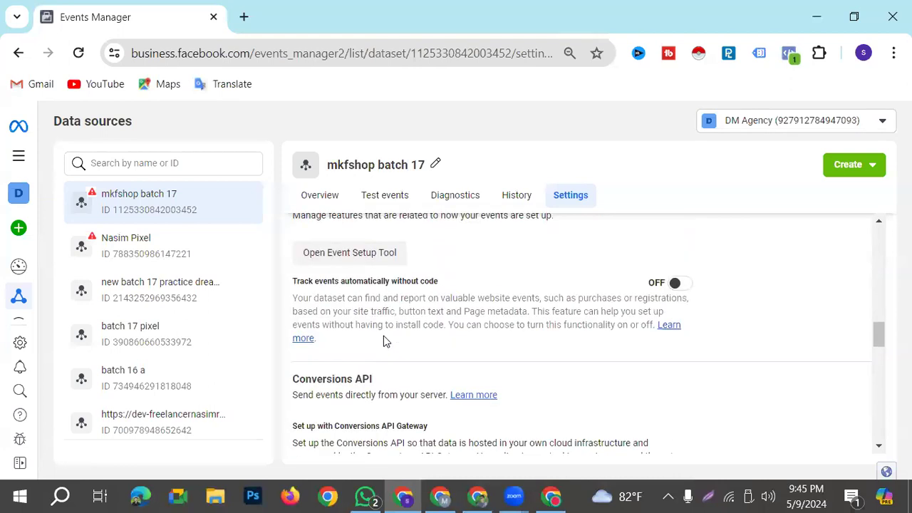
pyautogui.scroll(-1, 384, 341)
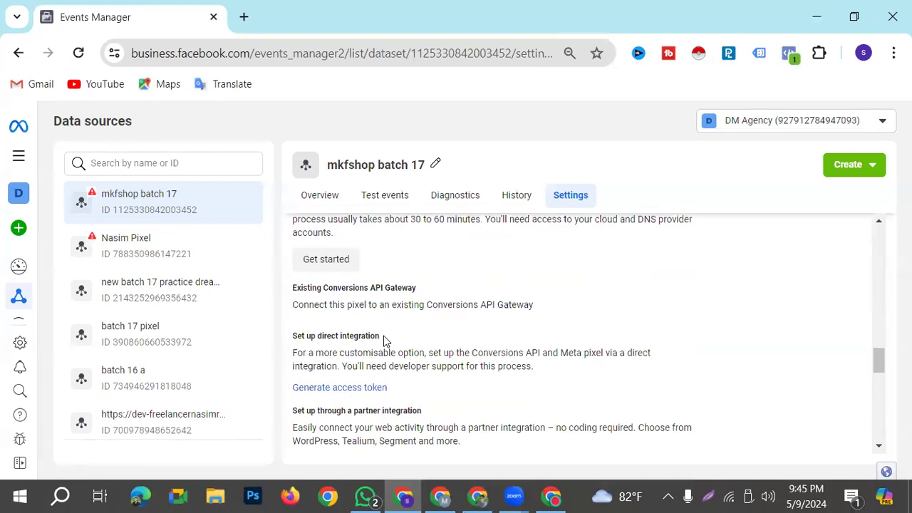
# Mark the Generate access token link under Set up direct integration with a temporary red rectangle
pyautogui.click(708, 496)
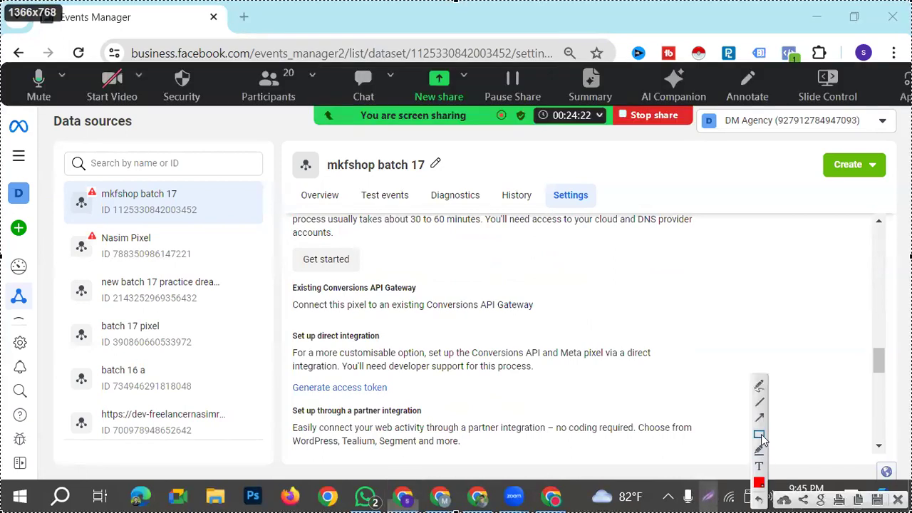
pyautogui.moveTo(283, 382); pyautogui.dragTo(397, 399)
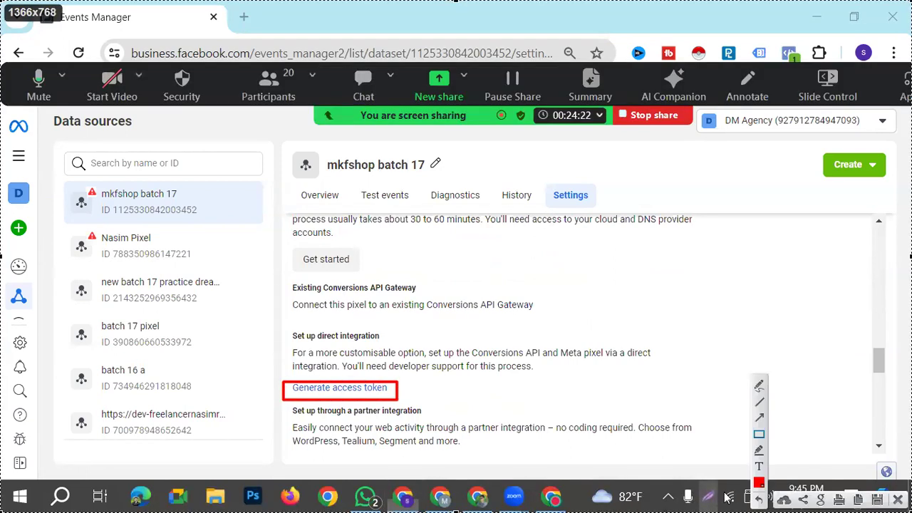
pyautogui.hotkey('ctrl', 'c')
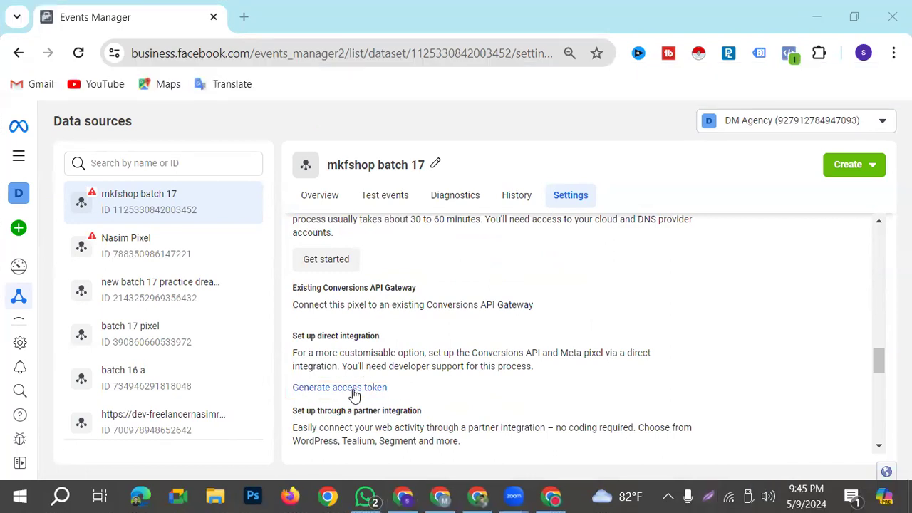
# Generate an access token for mkfshop batch 17 and copy it into the API Access Token field of the tag in Google Tag Manager
pyautogui.click(351, 390)
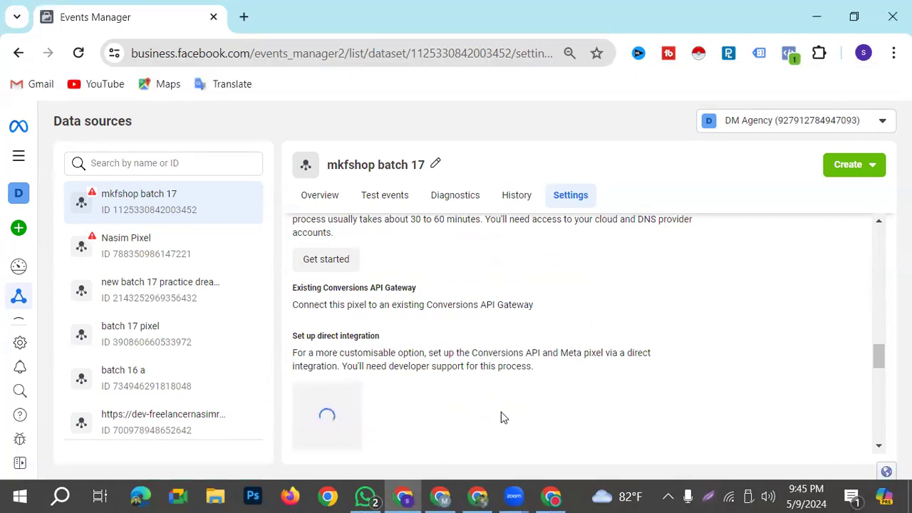
pyautogui.scroll(-1, 462, 397)
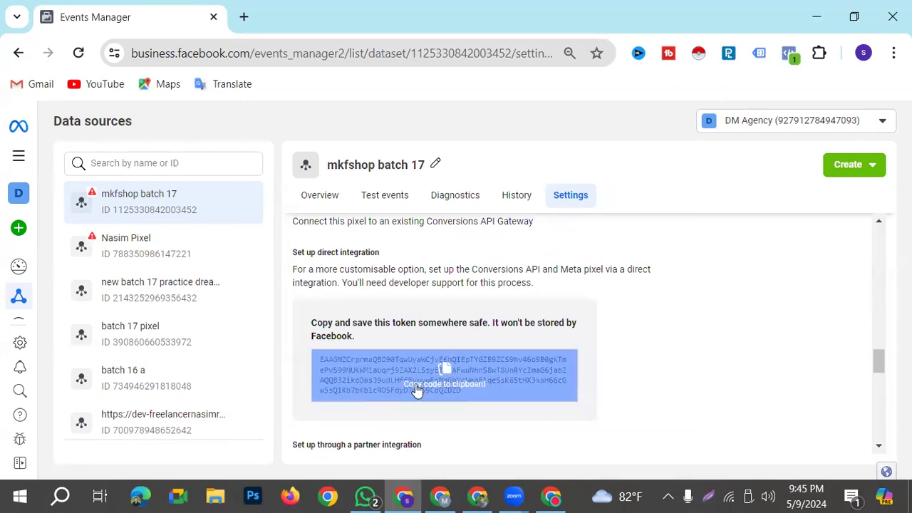
pyautogui.click(426, 379)
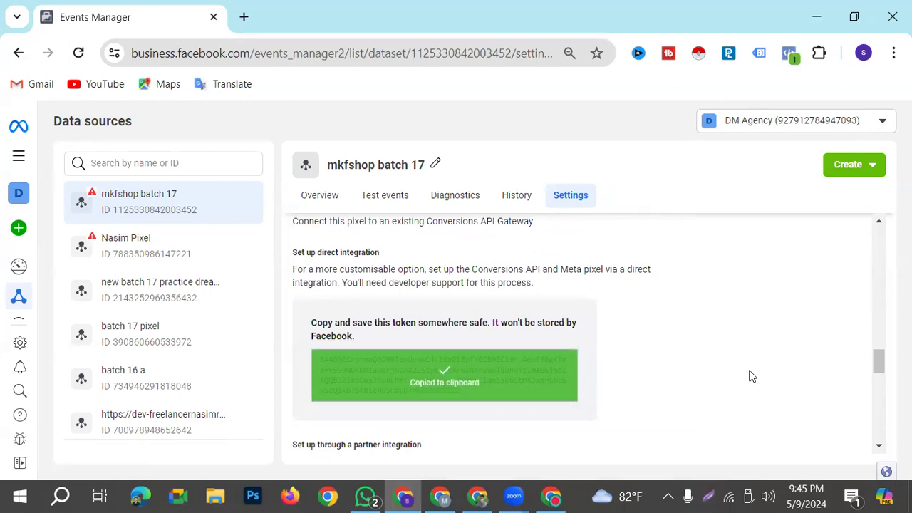
pyautogui.click(440, 496)
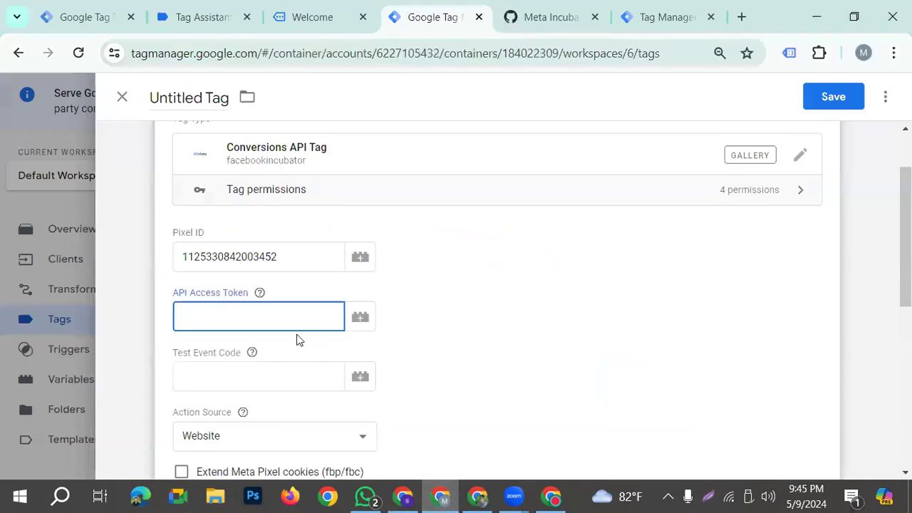
pyautogui.hotkey('ctrl', 'v')
# Switch to Meta Events Manager, point out Test events with a temporary red arrow and open that page for mkfshop batch 17
pyautogui.click(204, 381)
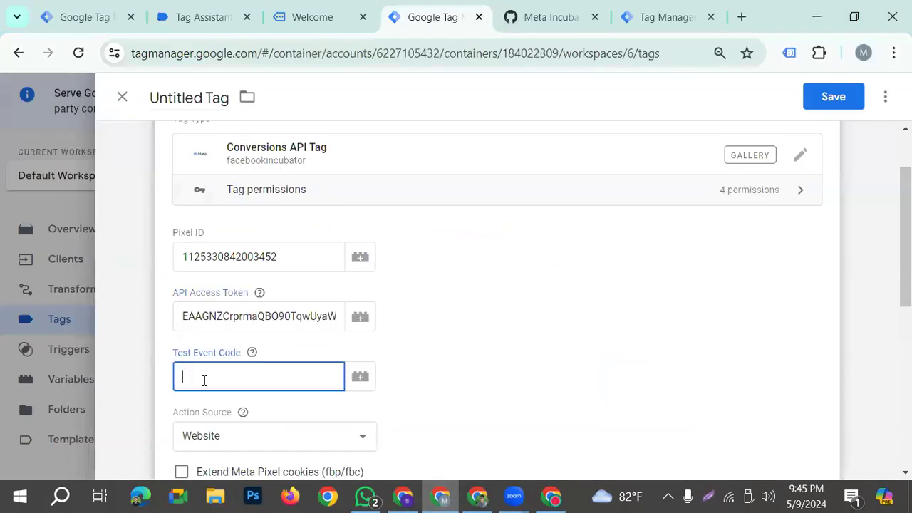
pyautogui.click(404, 496)
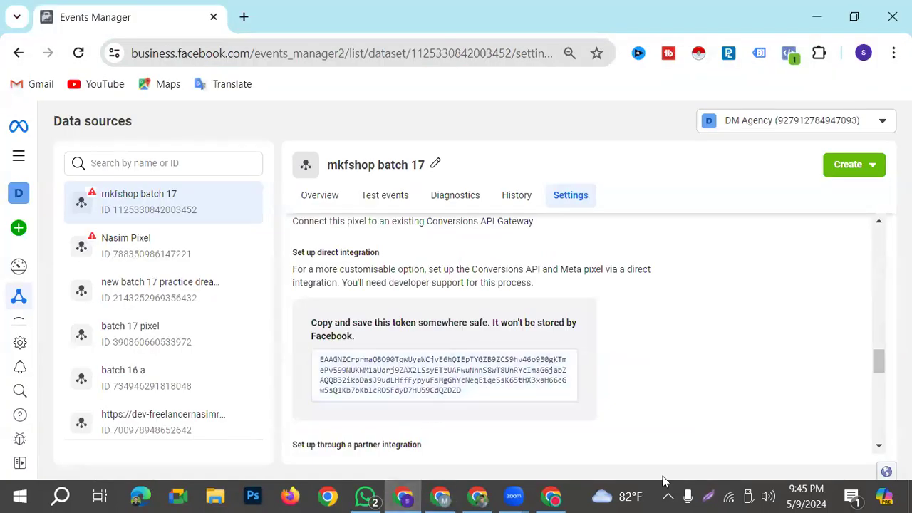
pyautogui.click(708, 496)
pyautogui.hotkey('ctrl', 'a')
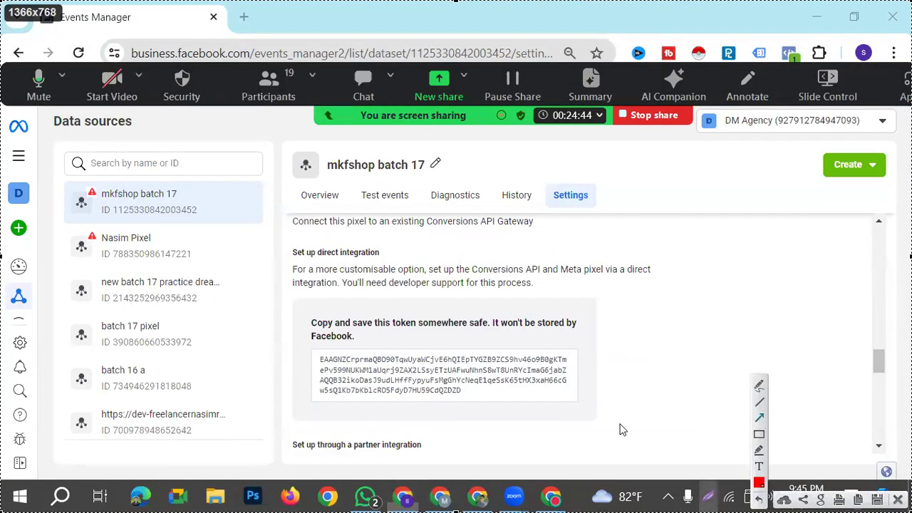
pyautogui.moveTo(342, 429); pyautogui.dragTo(374, 208)
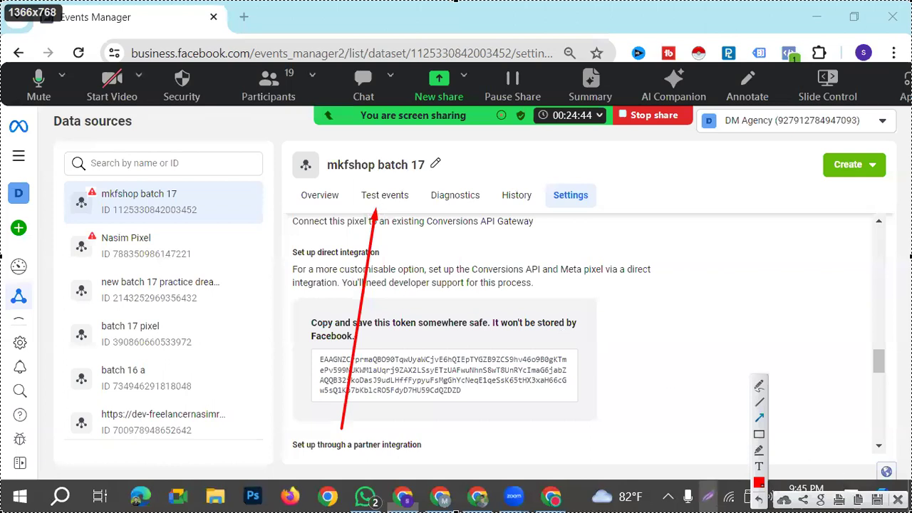
pyautogui.press('Escape')
pyautogui.click(379, 197)
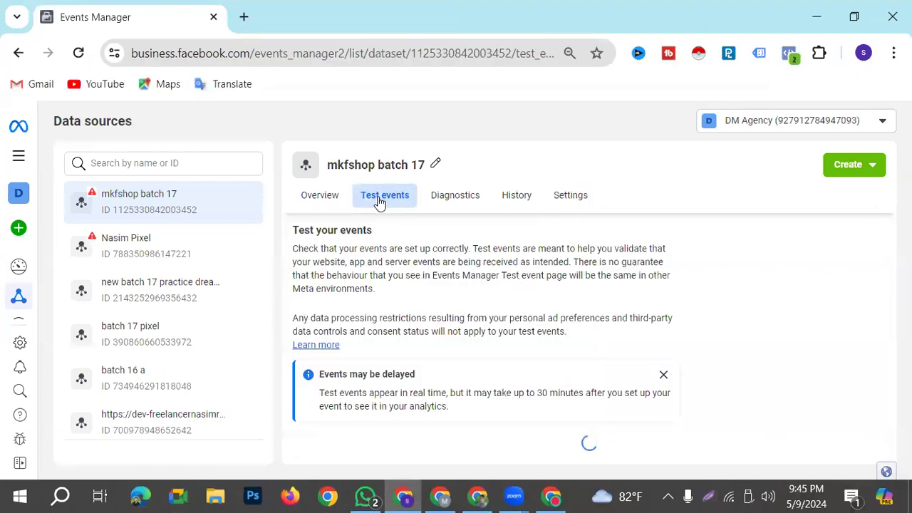
# Expand the section for confirming server event setup on the Test events page and go to its test event code
pyautogui.scroll(-4, 472, 363)
pyautogui.scroll(3, 505, 371)
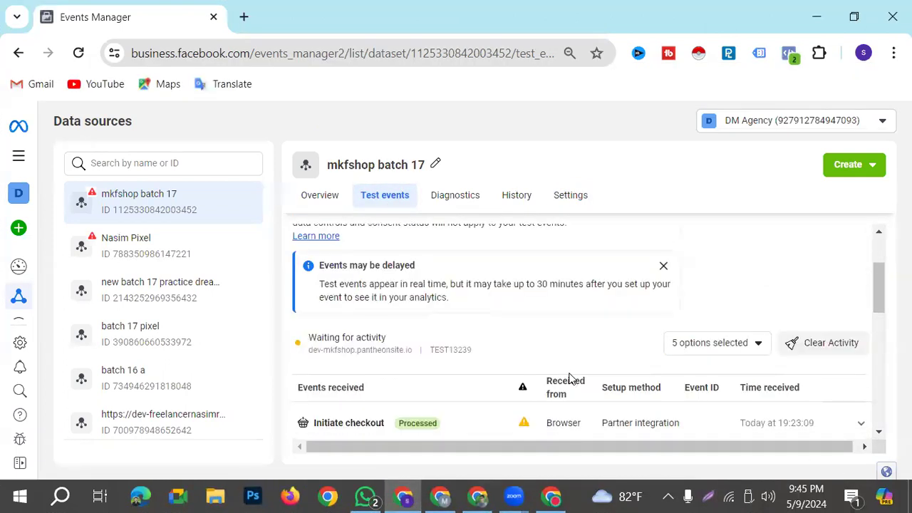
pyautogui.click(845, 375)
pyautogui.click(638, 289)
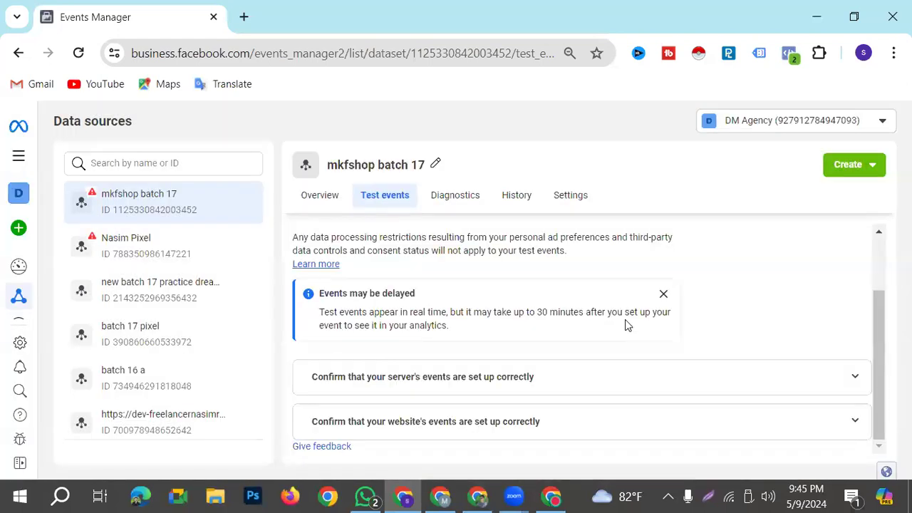
pyautogui.click(805, 382)
pyautogui.scroll(-2, 468, 365)
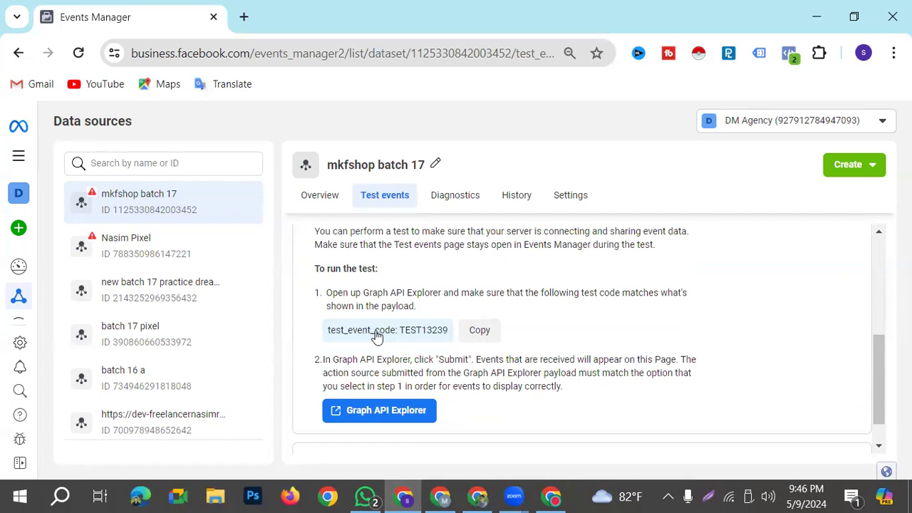
# Mark the test event code and its copy option with a temporary red rectangle
pyautogui.click(708, 496)
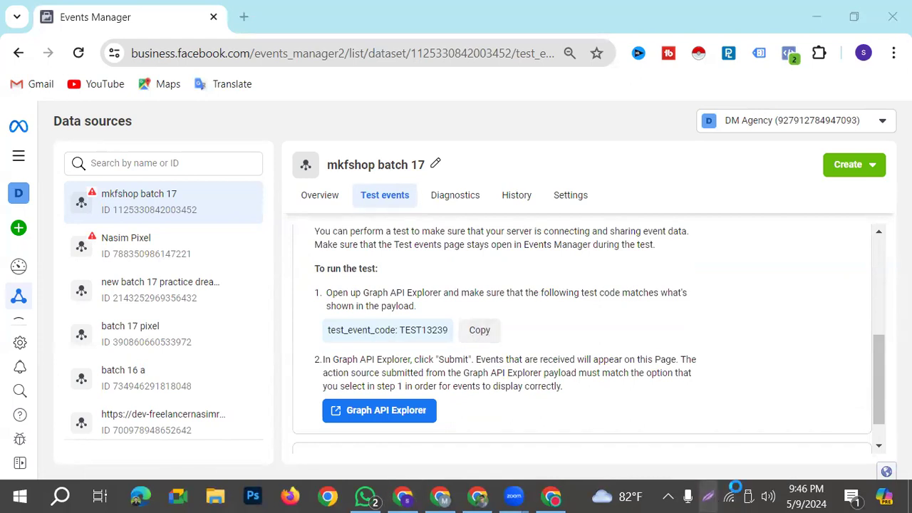
pyautogui.click(760, 433)
pyautogui.moveTo(310, 319)
pyautogui.mouseDown()
pyautogui.moveTo(489, 360)
pyautogui.moveTo(511, 346)
pyautogui.mouseUp()
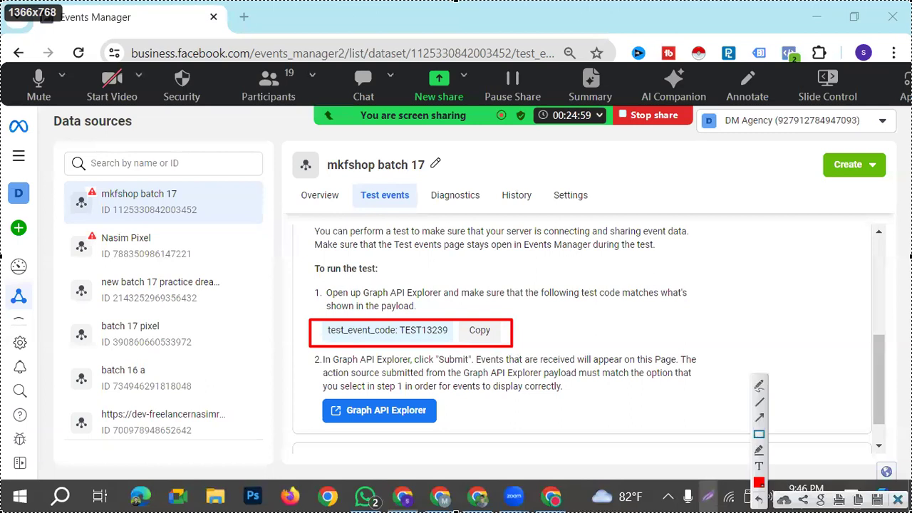
pyautogui.hotkey('ctrl', 'c')
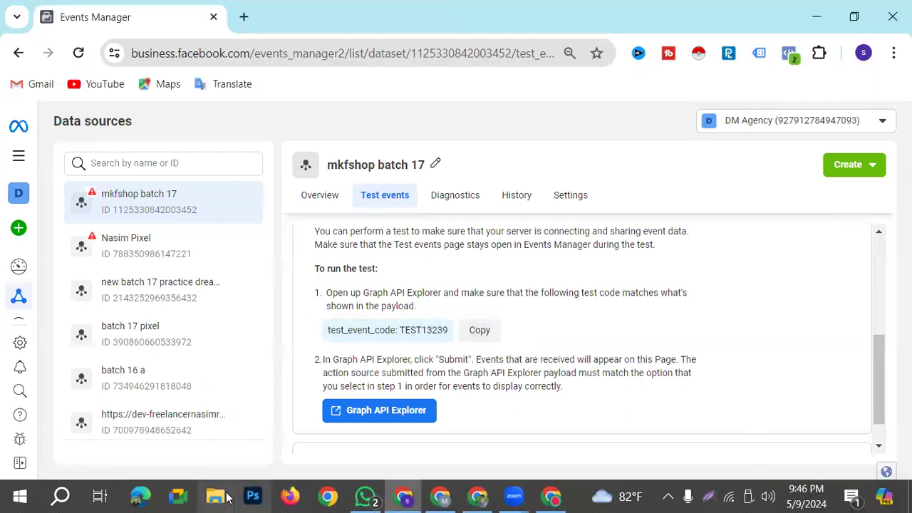
# Copy the test event code into the Test Event Code field of the Conversions API tag in Google Tag Manager
pyautogui.click(403, 497)
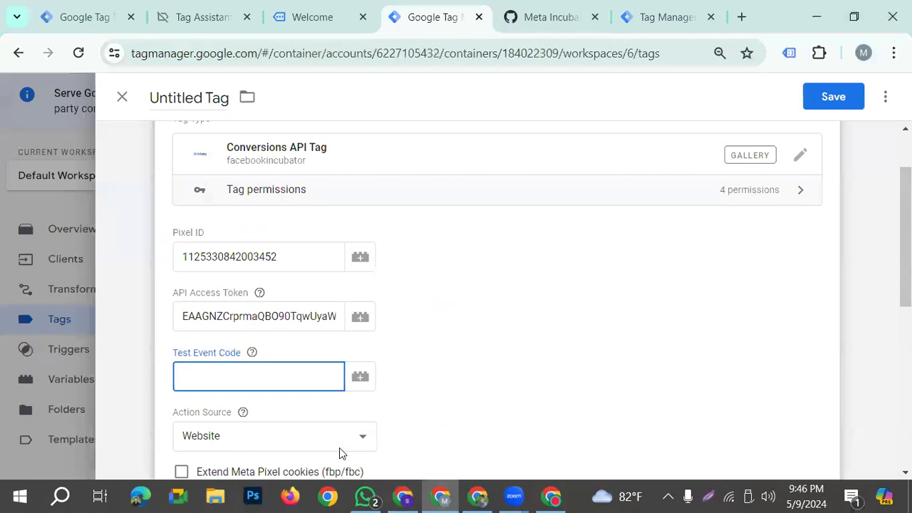
pyautogui.hotkey('ctrl', 'v')
pyautogui.scroll(-1, 357, 399)
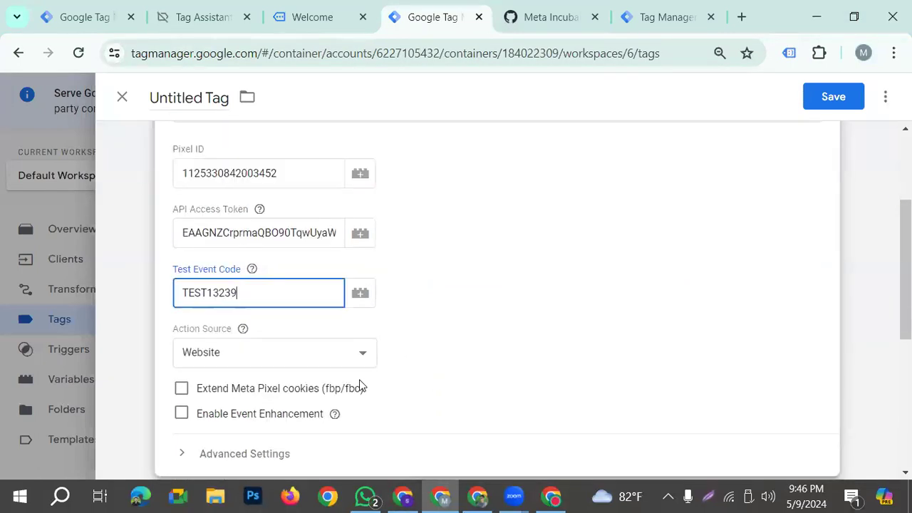
# Review the Conversions API tag's fields, save the tag and choose to add a firing trigger to it
pyautogui.scroll(1, 363, 385)
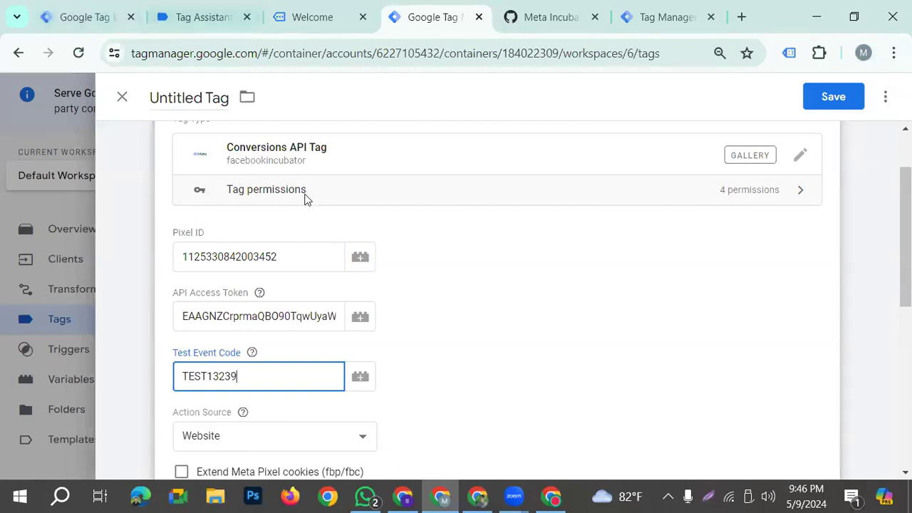
pyautogui.scroll(-1, 572, 383)
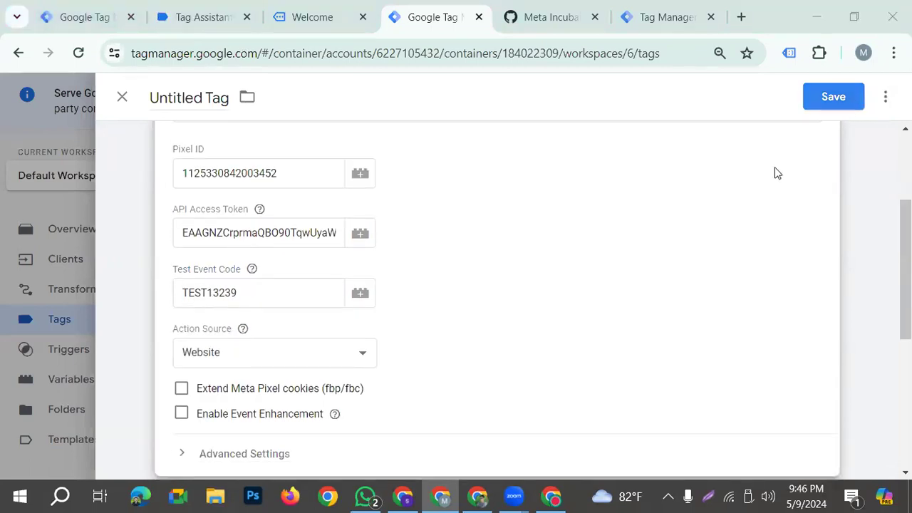
pyautogui.click(837, 97)
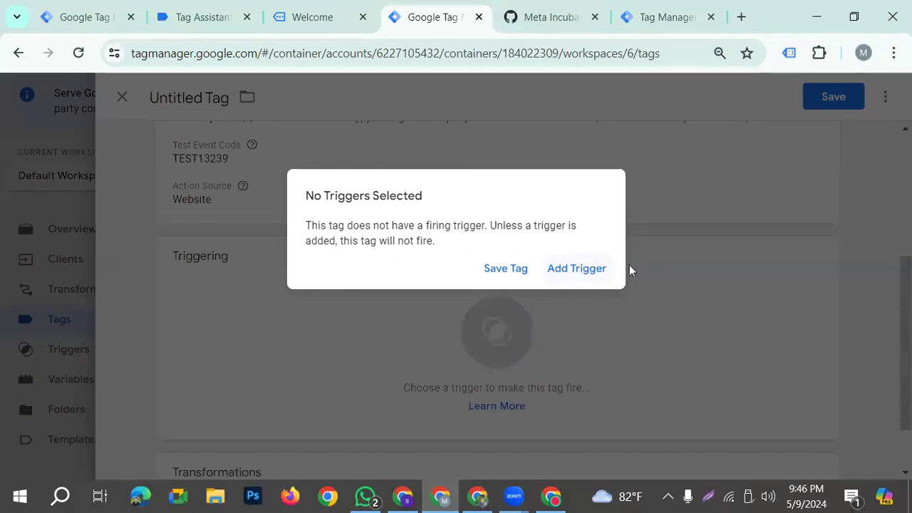
pyautogui.click(582, 270)
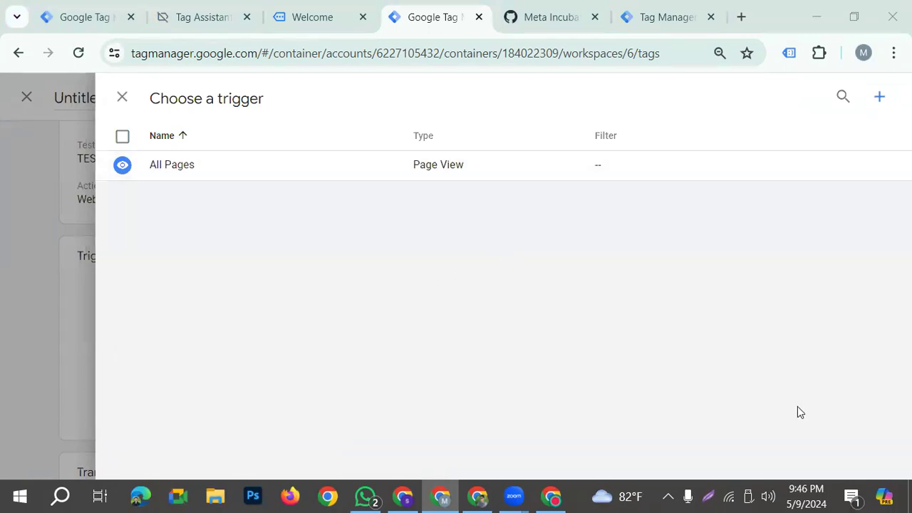
# Mark the control for adding a new trigger with a temporary red rectangle and an arrow
pyautogui.click(708, 497)
pyautogui.click(759, 436)
pyautogui.moveTo(868, 82); pyautogui.dragTo(896, 122)
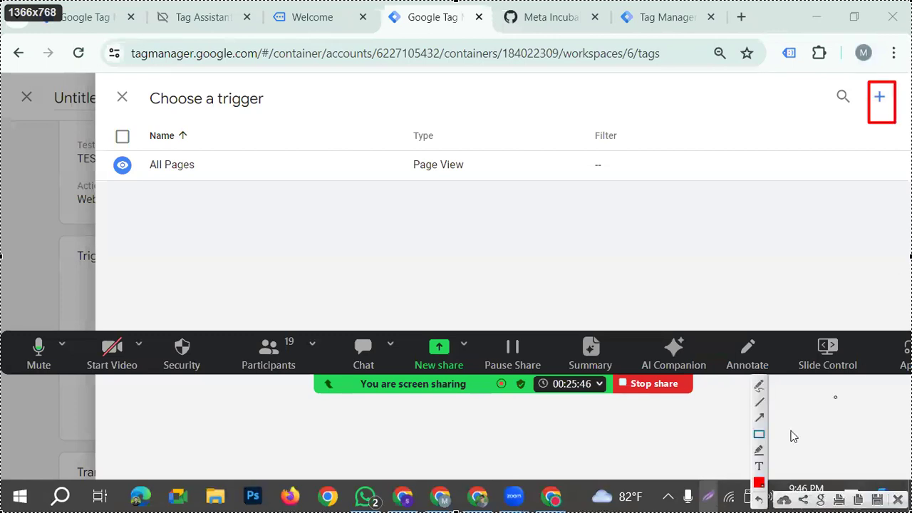
pyautogui.click(759, 418)
pyautogui.moveTo(666, 299); pyautogui.dragTo(871, 127)
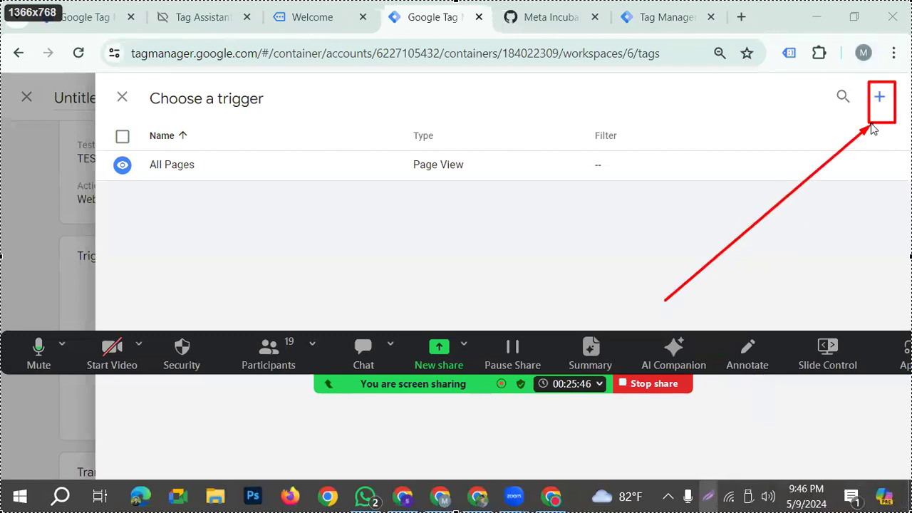
pyautogui.hotkey('ctrl', 'c')
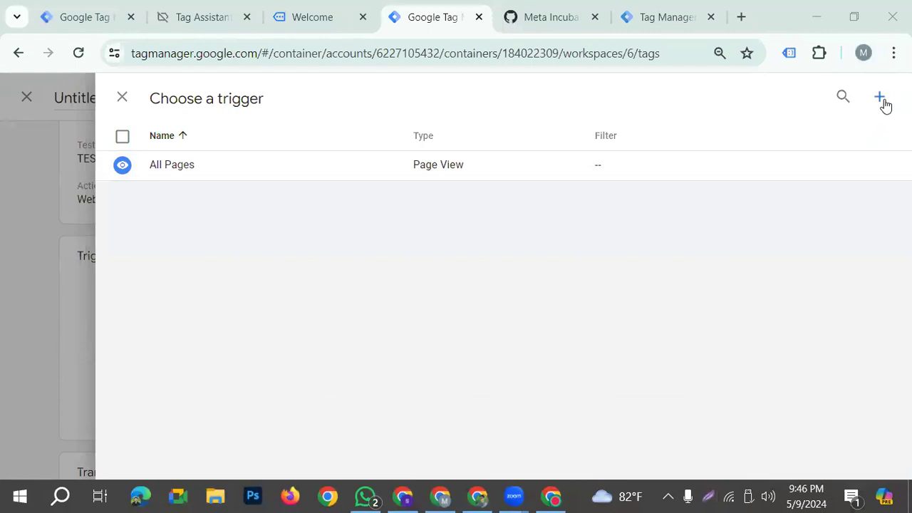
# Create a new trigger for the tag and name it "Client name- GA4"
pyautogui.click(881, 98)
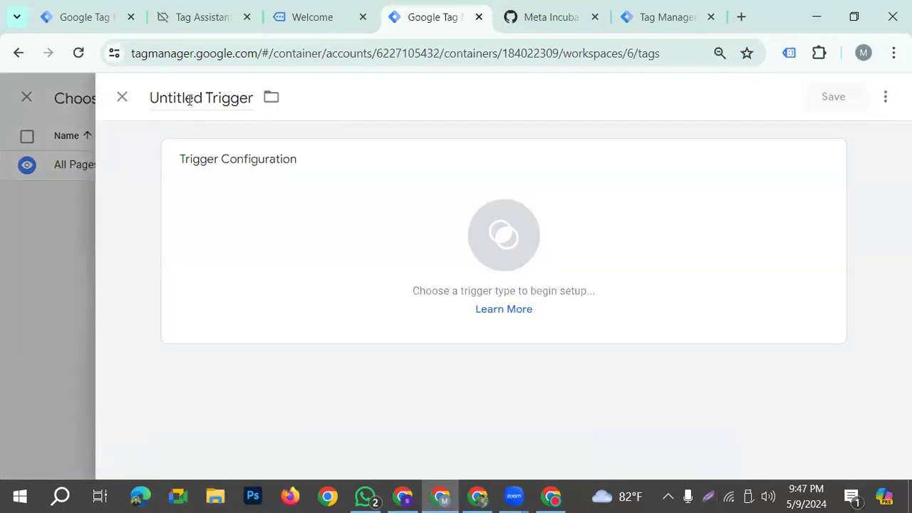
pyautogui.moveTo(204, 96); pyautogui.dragTo(130, 98)
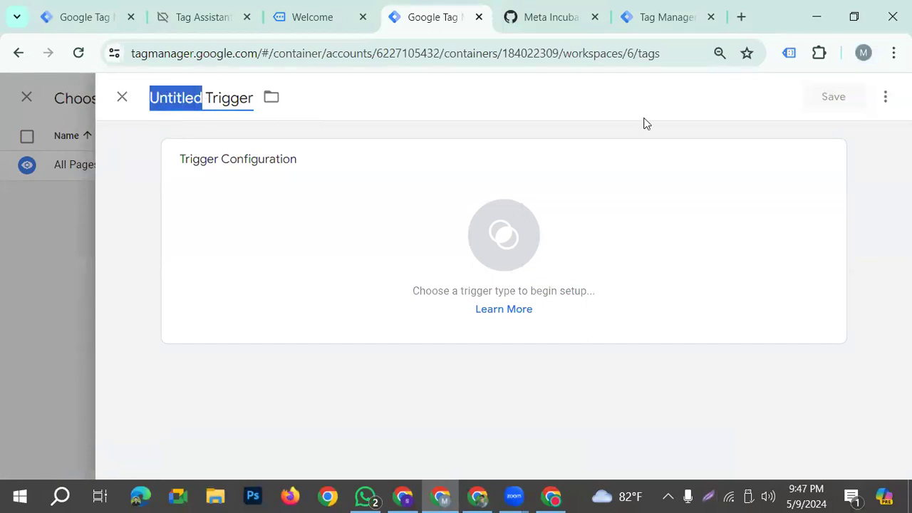
pyautogui.write('Clen')
pyautogui.press('BackSpace')
pyautogui.press('BackSpace')
pyautogui.write('ient')
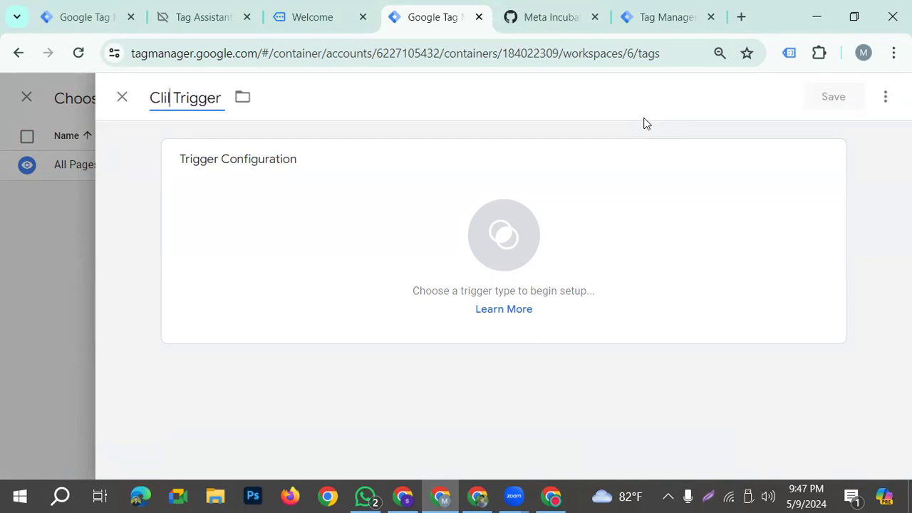
pyautogui.write(' name')
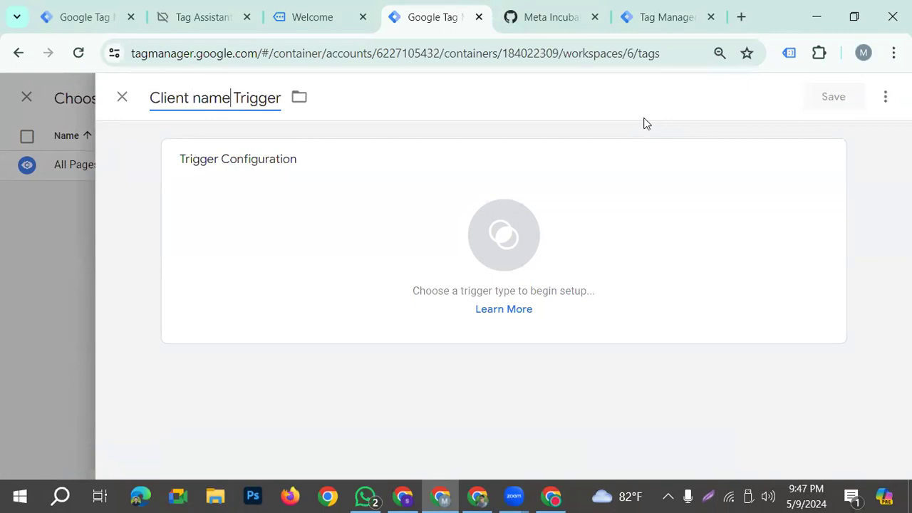
pyautogui.write('-')
pyautogui.write(' GA')
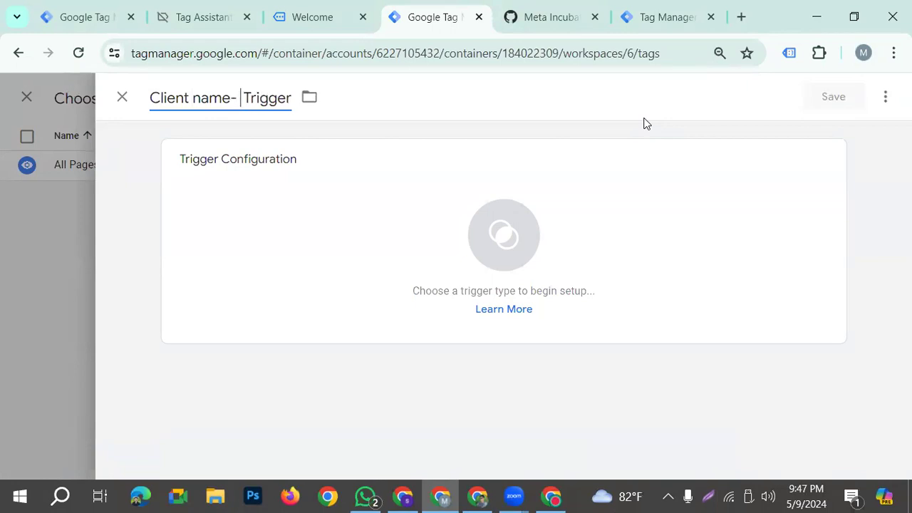
pyautogui.write('4')
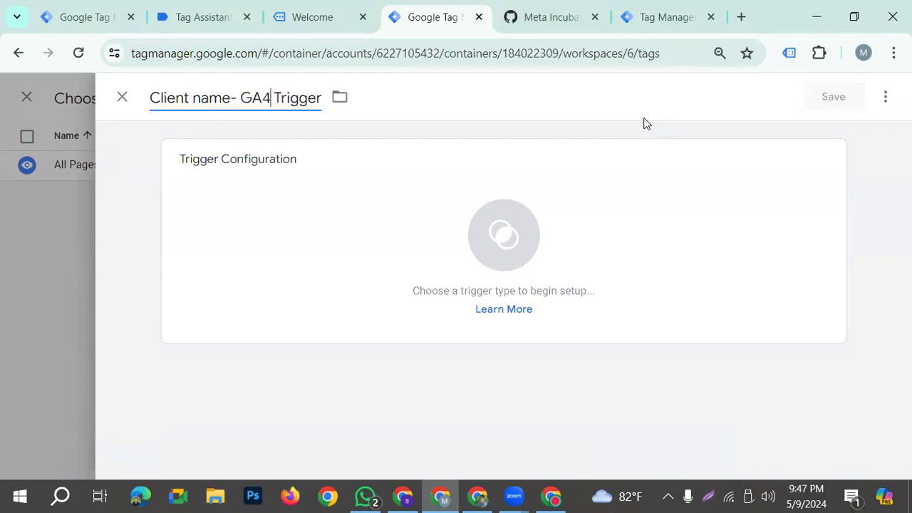
pyautogui.moveTo(273, 98); pyautogui.dragTo(335, 97)
pyautogui.press('BackSpace')
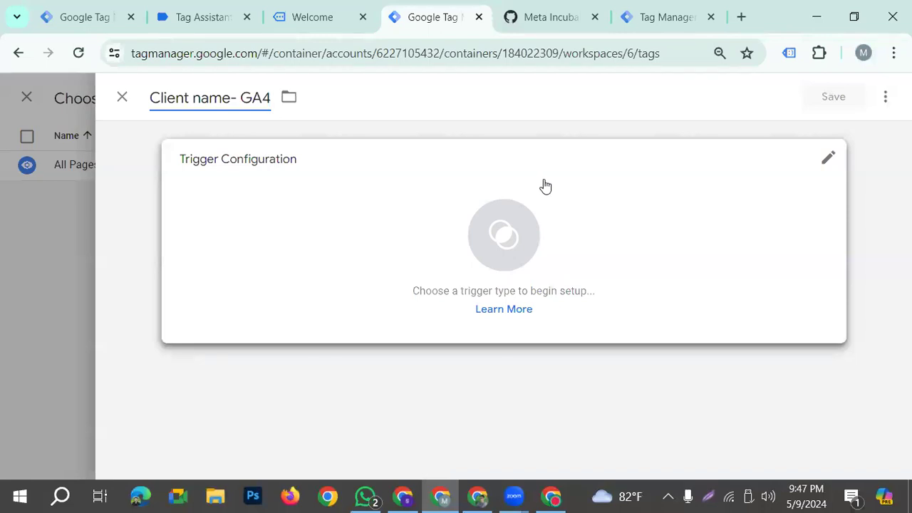
# Set the trigger type to Custom and have the trigger fire on Some Events
pyautogui.click(474, 222)
pyautogui.click(505, 141)
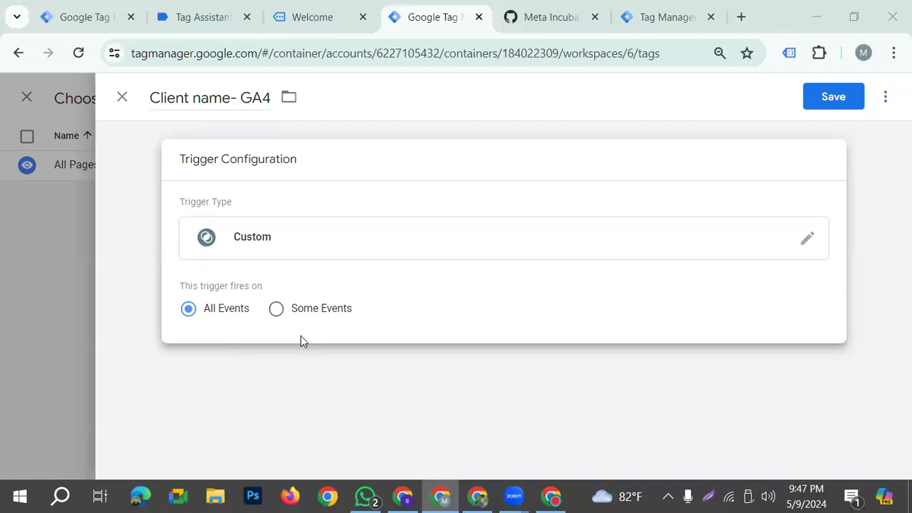
pyautogui.click(276, 313)
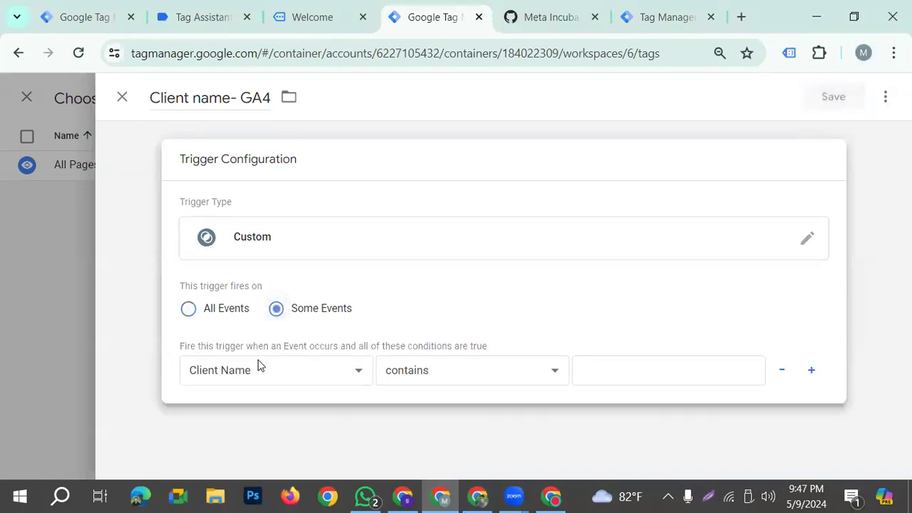
# Set the trigger's firing condition to Client Name equals GA4 and save the trigger
pyautogui.click(242, 375)
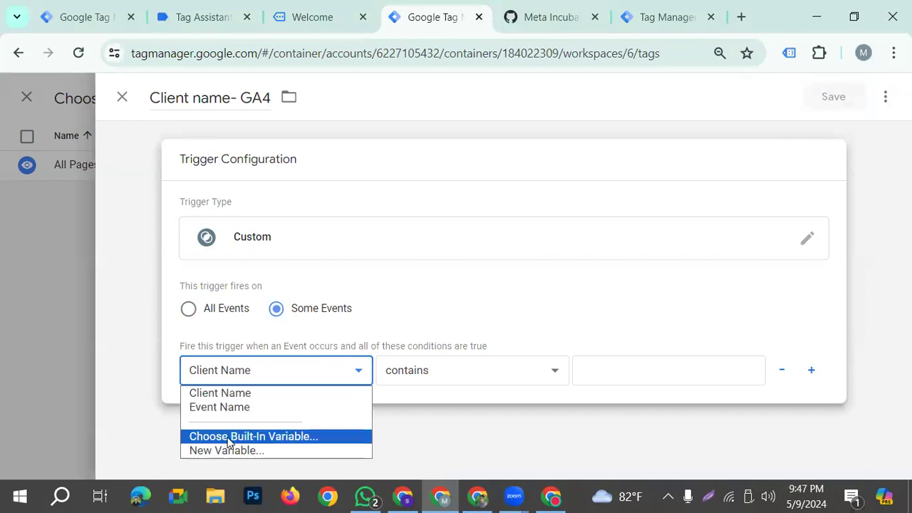
pyautogui.click(254, 437)
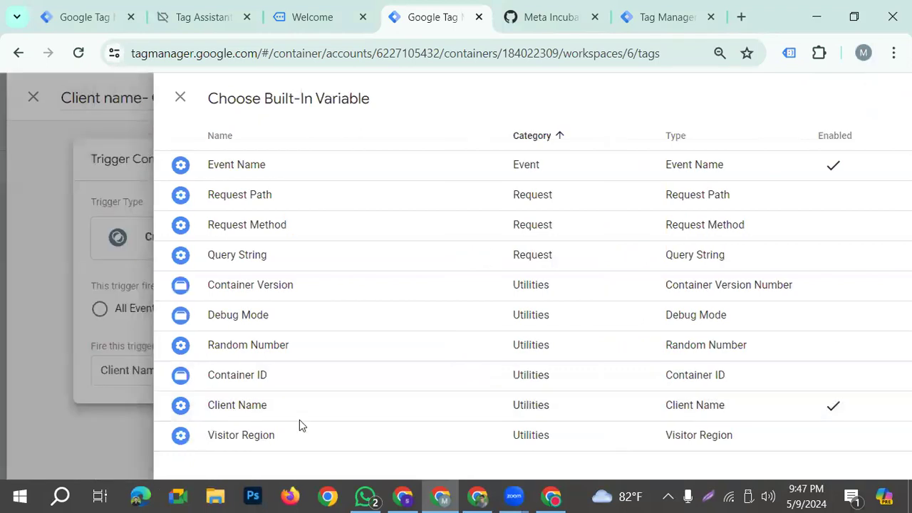
pyautogui.click(299, 419)
pyautogui.click(455, 378)
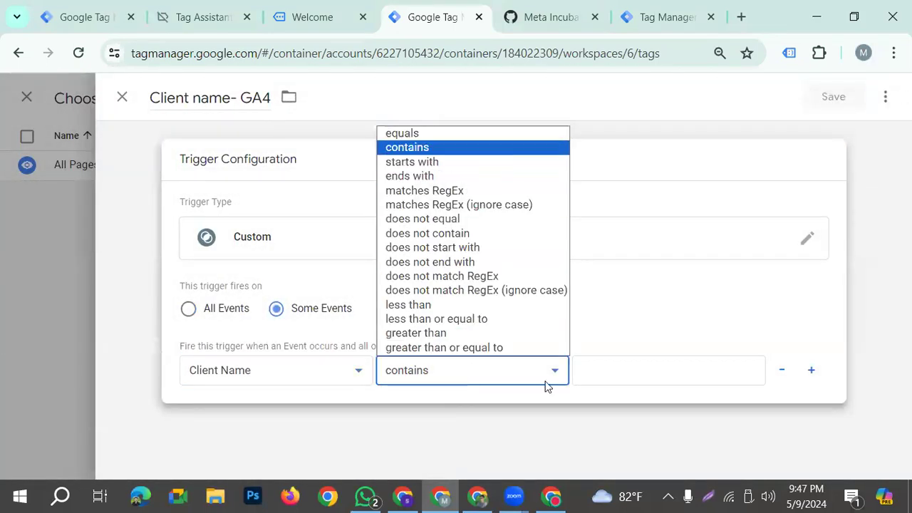
pyautogui.click(405, 134)
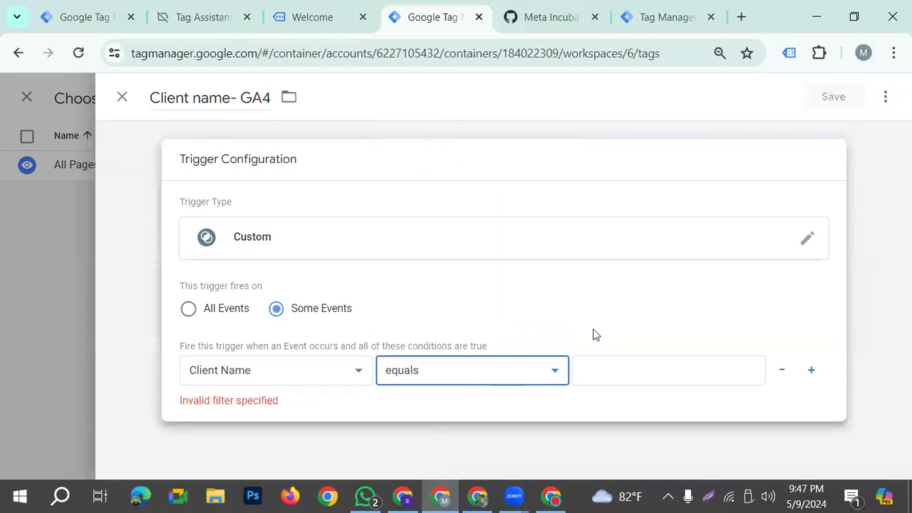
pyautogui.click(622, 371)
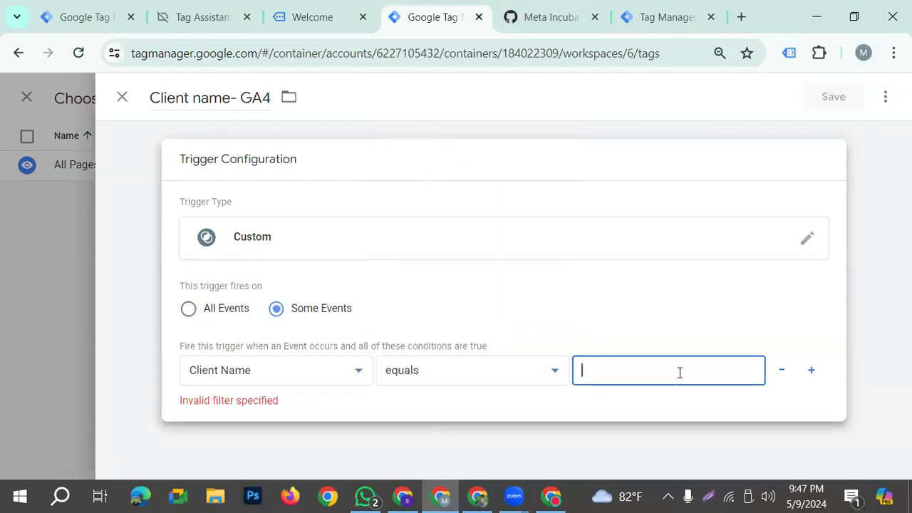
pyautogui.write('G')
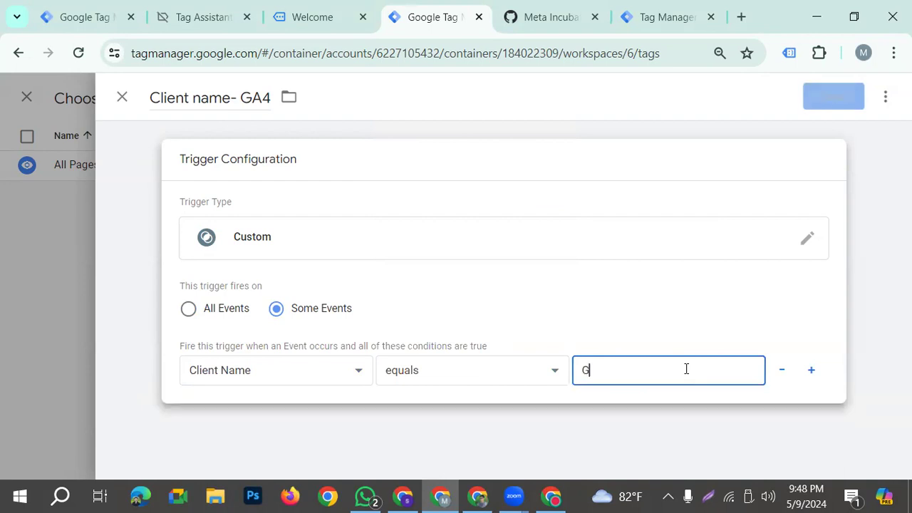
pyautogui.write('A4')
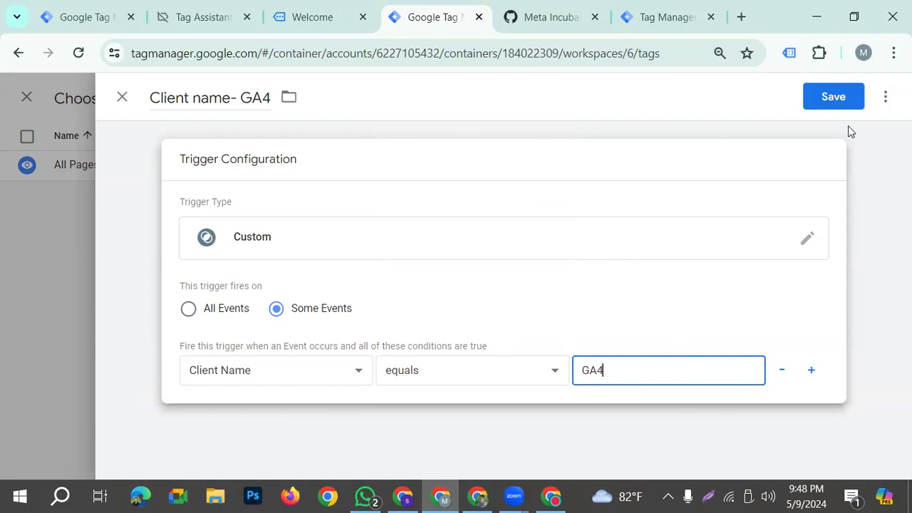
pyautogui.click(834, 97)
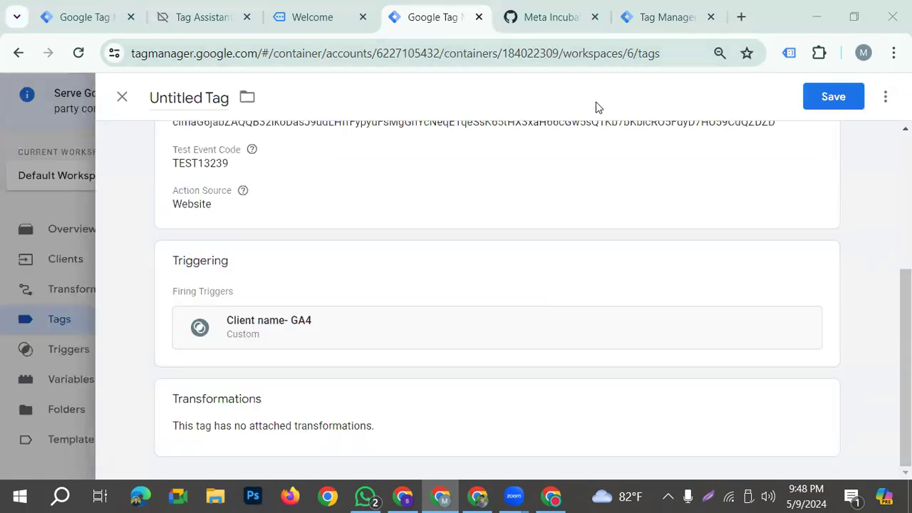
# Save the tag under the name "Conversions API Tag"
pyautogui.click(834, 100)
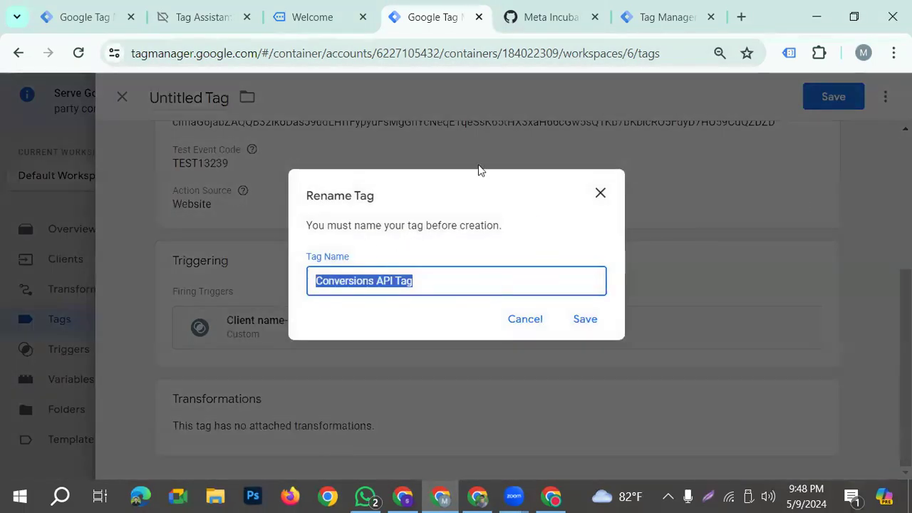
pyautogui.click(584, 322)
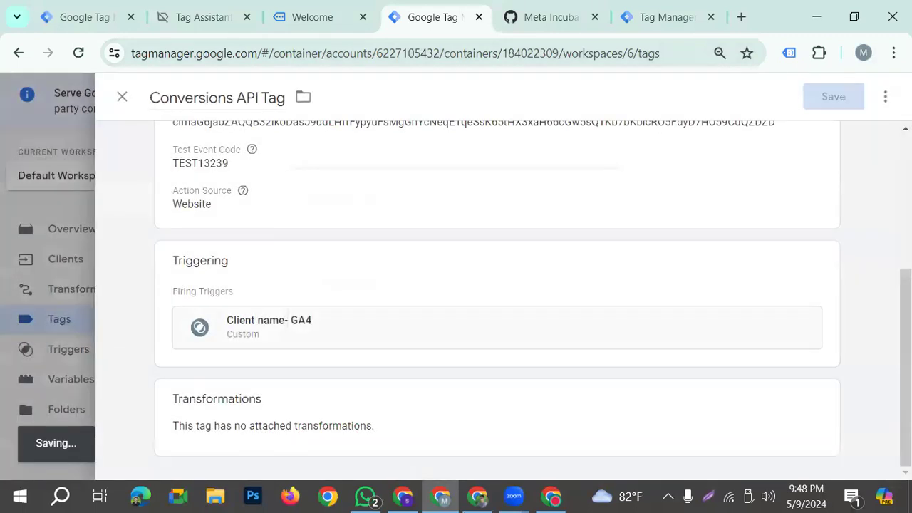
pyautogui.scroll(4, 564, 363)
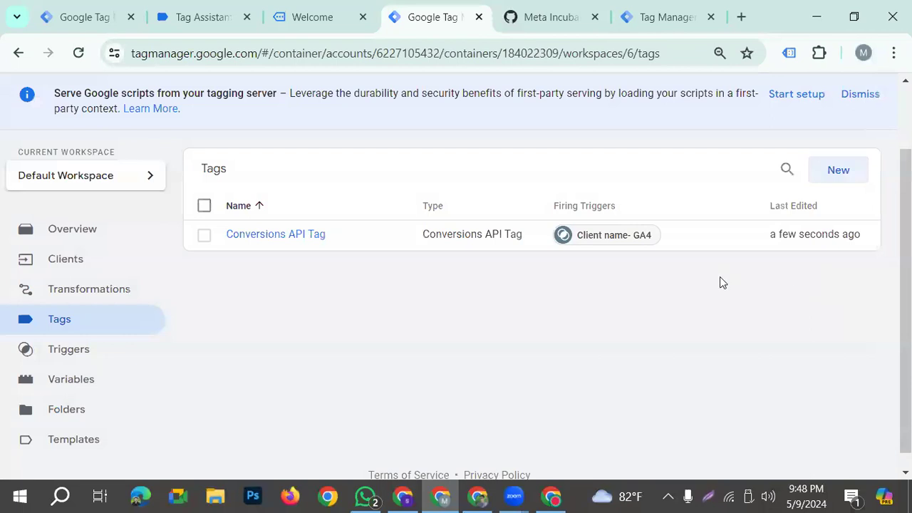
# Submit and publish the server container's changes without a version name or description, and close the version summary
pyautogui.scroll(2, 720, 278)
pyautogui.click(849, 139)
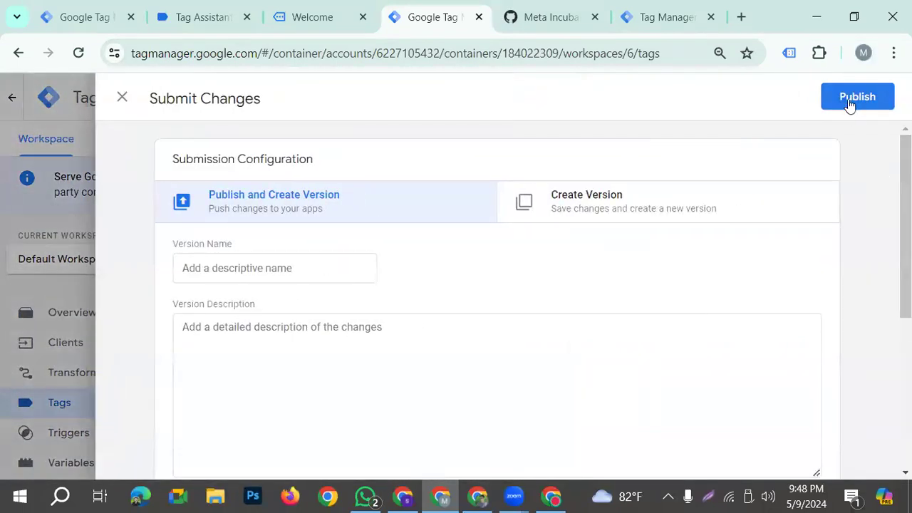
pyautogui.click(849, 100)
pyautogui.click(650, 449)
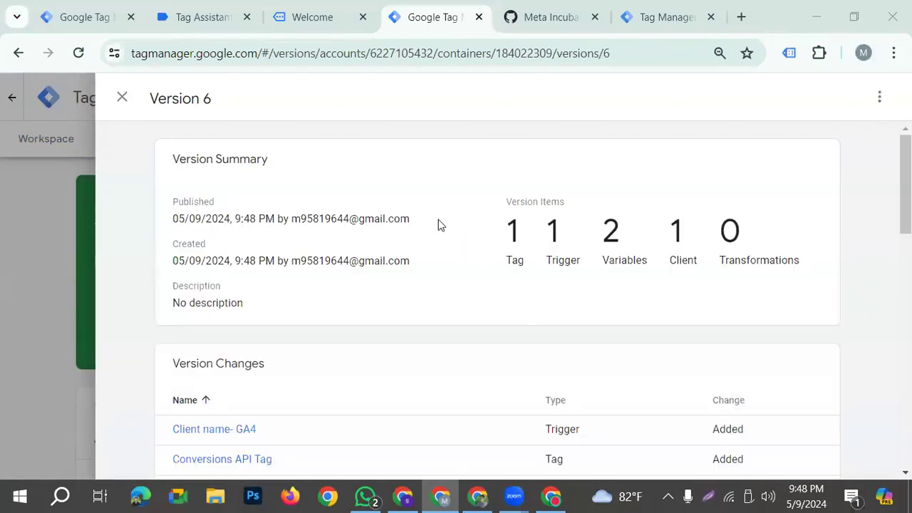
pyautogui.click(123, 99)
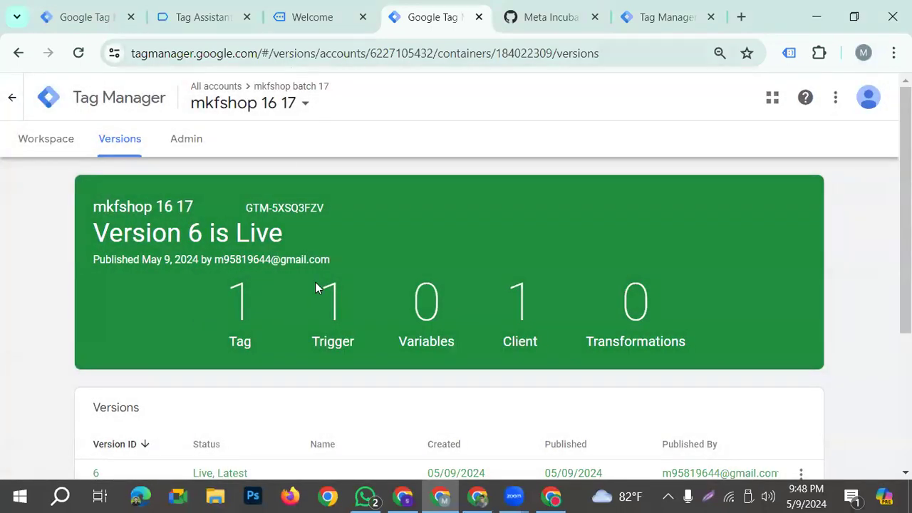
# Check the tags in the mkfshop batch 17 web container and the Test events page of its pixel in Facebook Events Manager
pyautogui.click(78, 14)
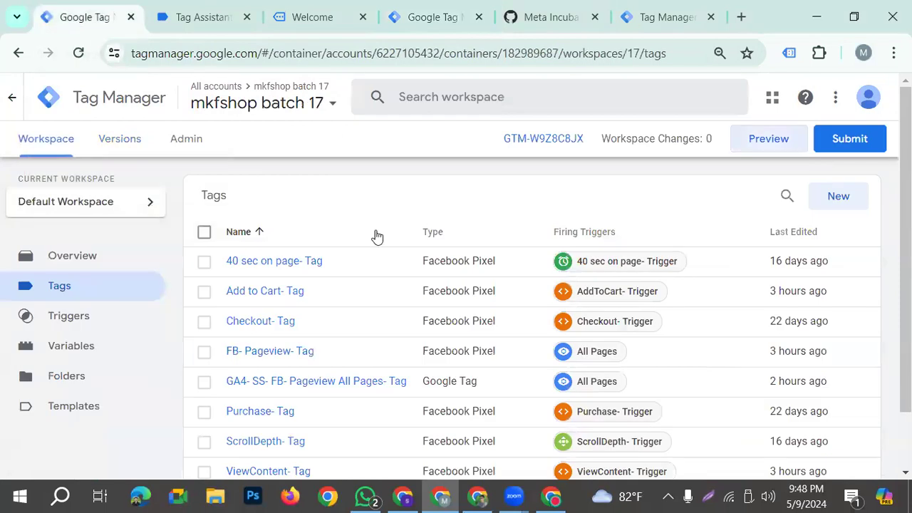
pyautogui.scroll(-2, 335, 313)
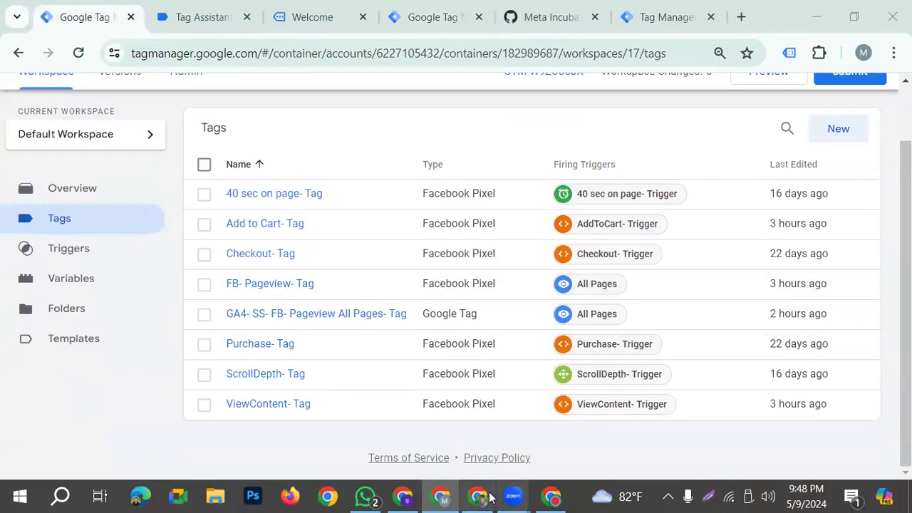
pyautogui.click(404, 496)
pyautogui.scroll(-1, 463, 385)
pyautogui.scroll(5, 481, 385)
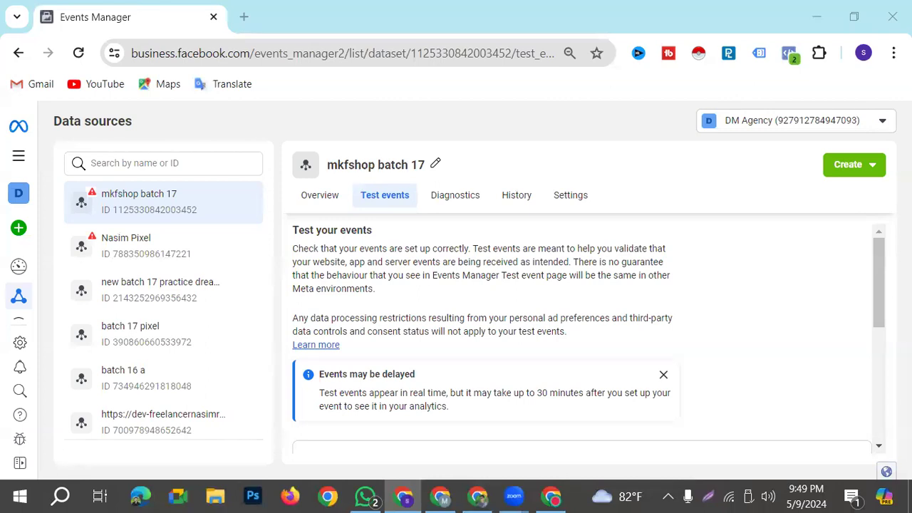
pyautogui.click(770, 345)
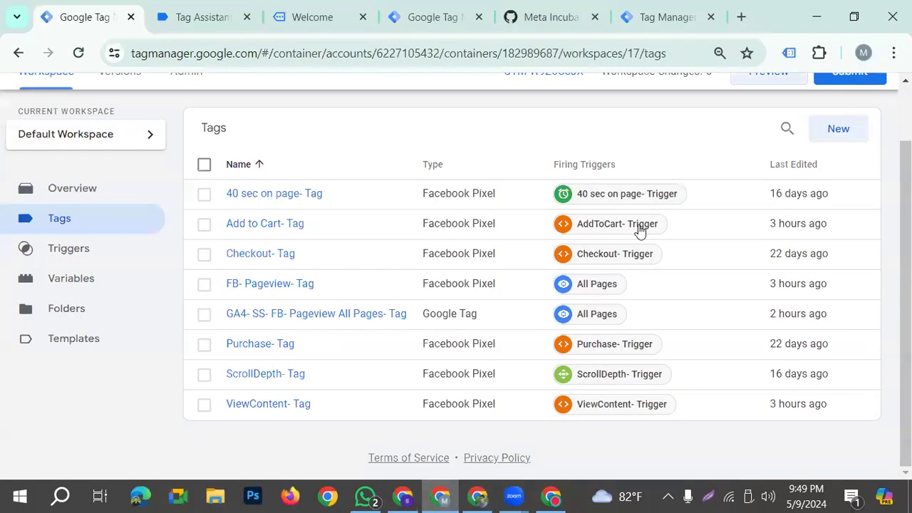
pyautogui.click(440, 496)
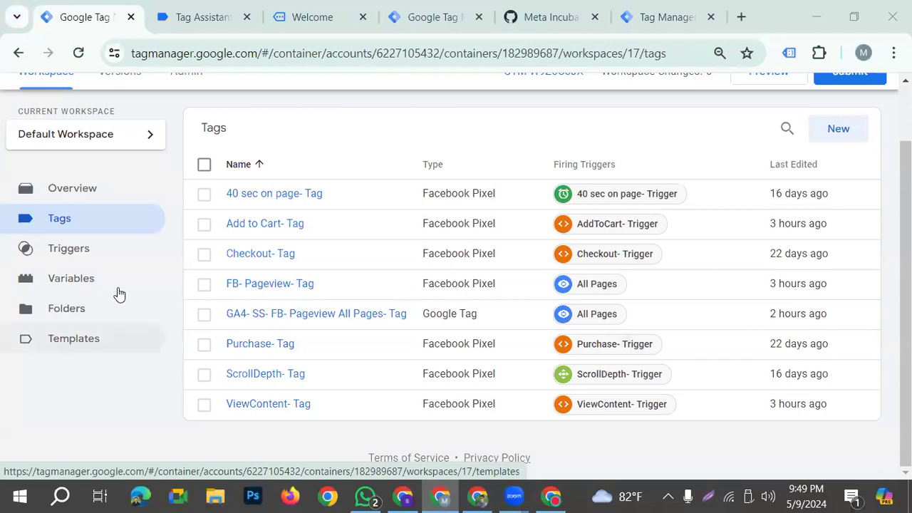
pyautogui.click(89, 286)
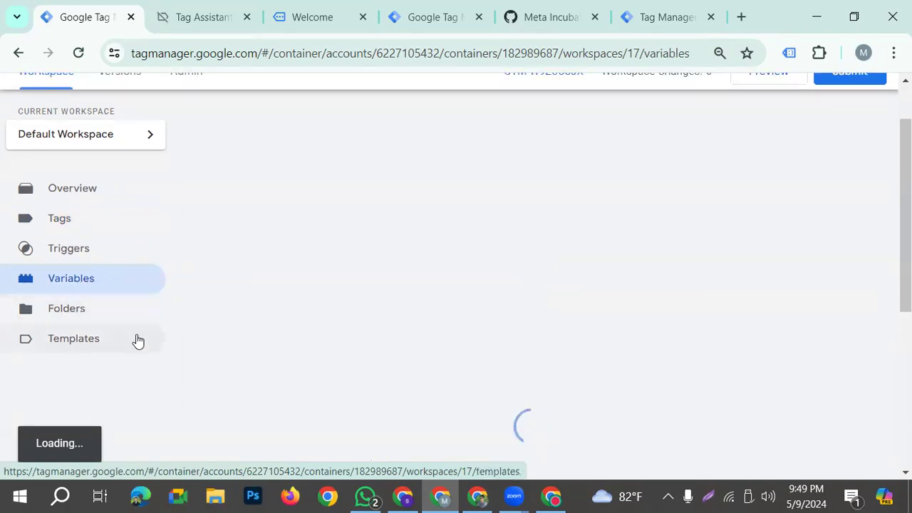
pyautogui.scroll(-1, 289, 332)
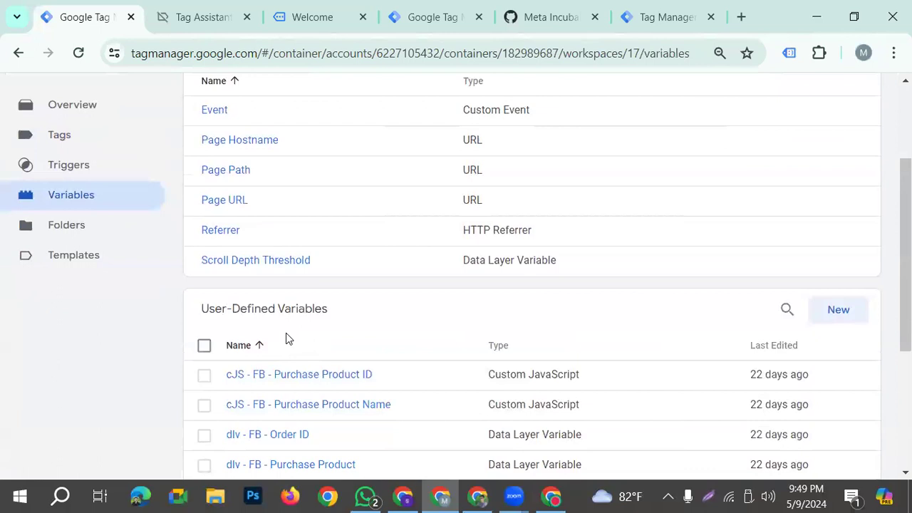
pyautogui.scroll(1, 836, 323)
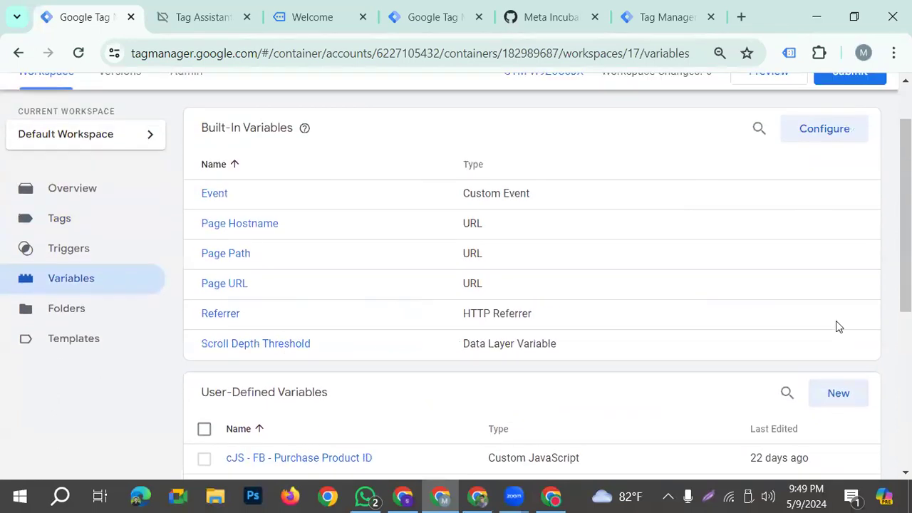
pyautogui.click(839, 394)
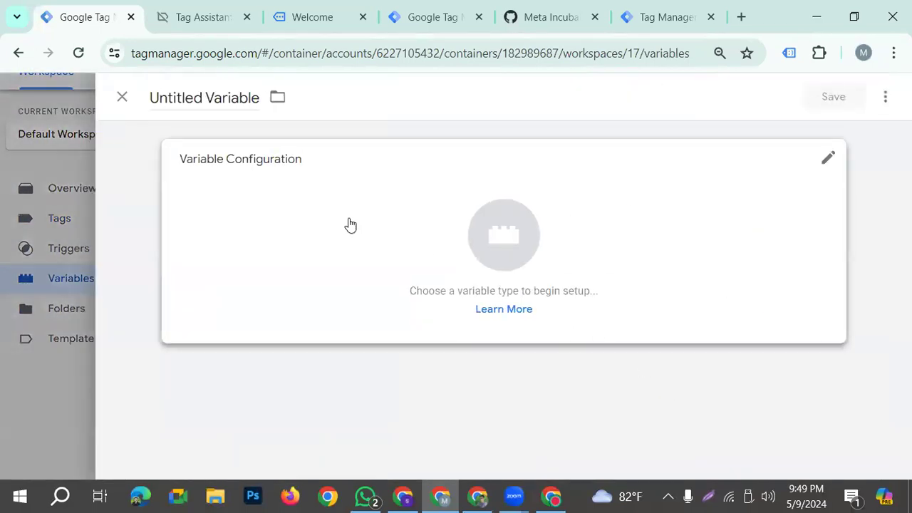
pyautogui.click(128, 100)
pyautogui.scroll(-1, 302, 326)
pyautogui.scroll(1, 180, 295)
# Add the Event Id variable template by mbaersch from the Community Template Gallery to the mkfshop batch 17 workspace
pyautogui.click(67, 349)
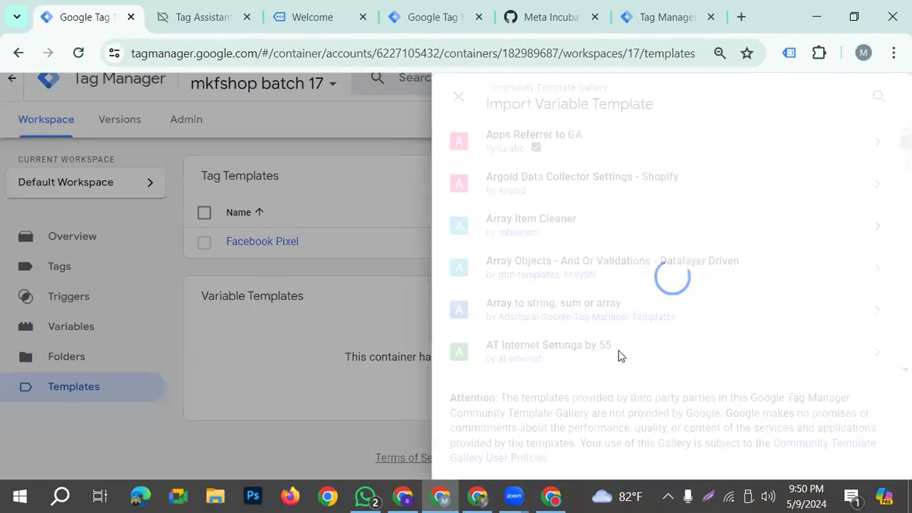
pyautogui.click(878, 98)
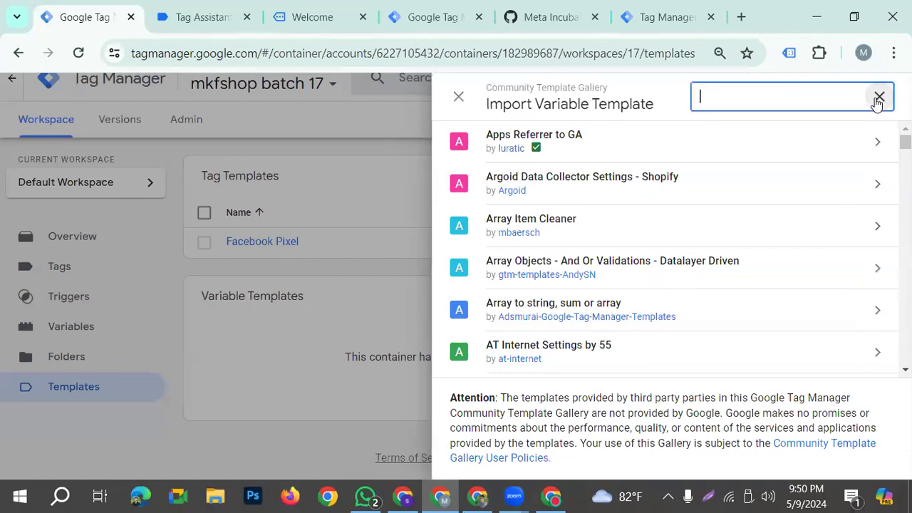
pyautogui.write('event')
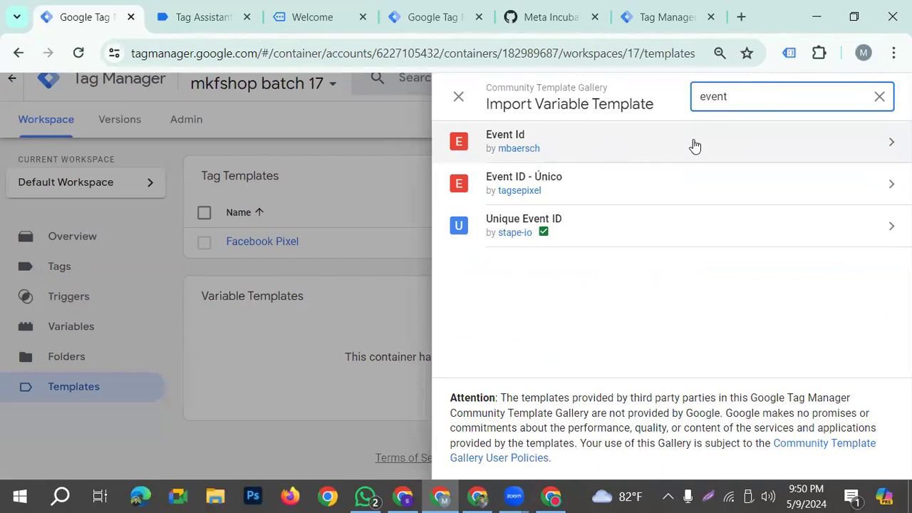
pyautogui.click(888, 145)
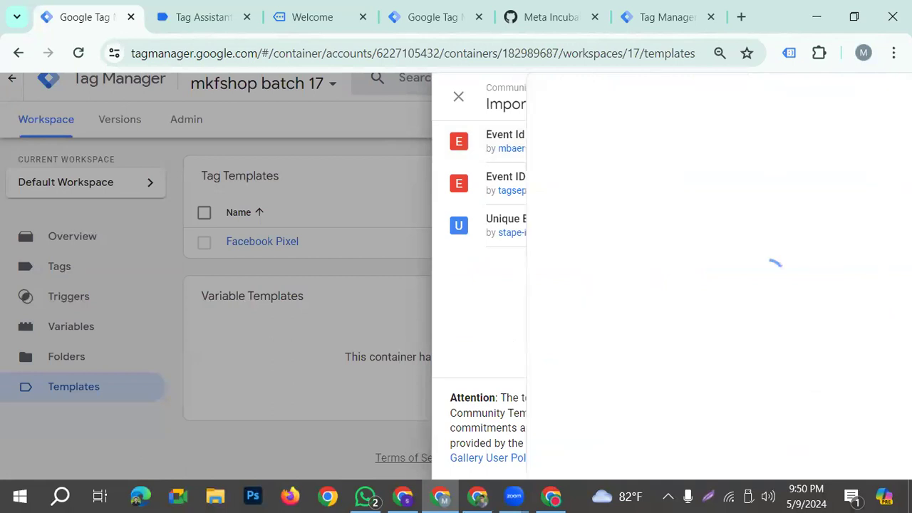
pyautogui.click(789, 99)
pyautogui.click(657, 374)
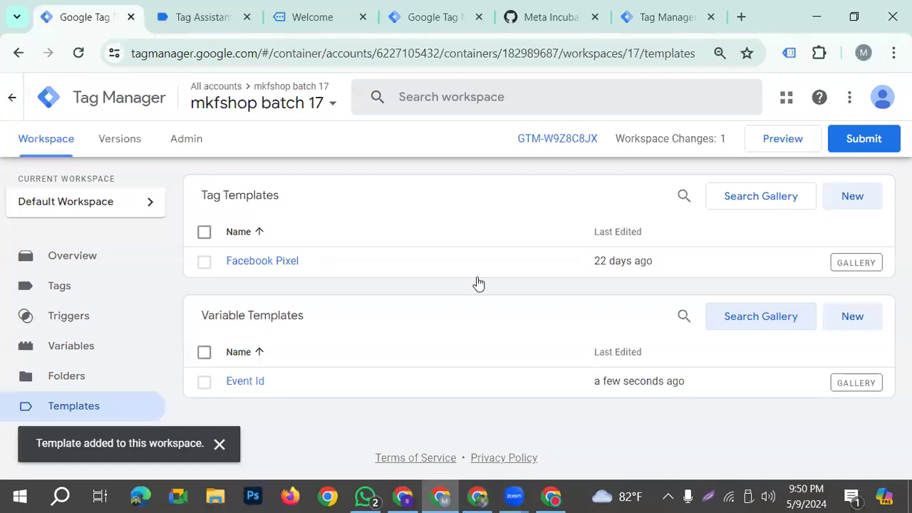
# Create a new user-defined variable using the Event Id custom template as its type
pyautogui.click(89, 348)
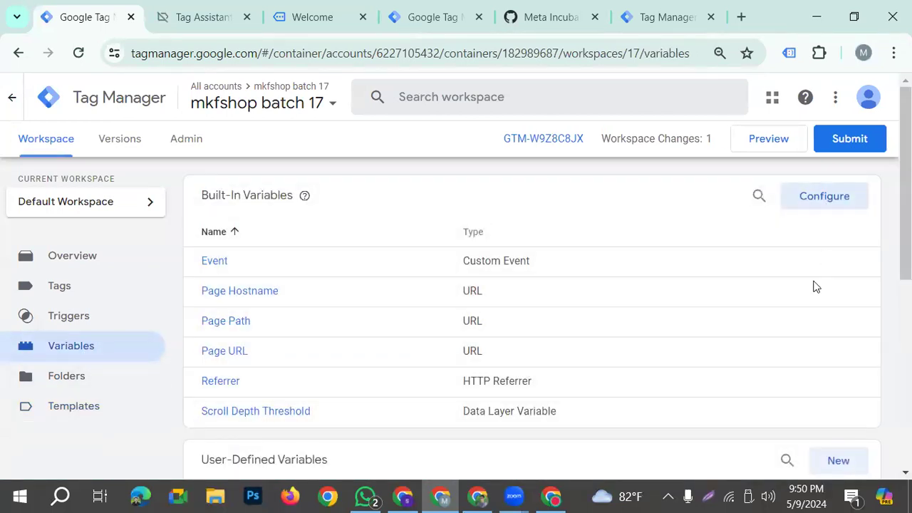
pyautogui.scroll(-4, 820, 357)
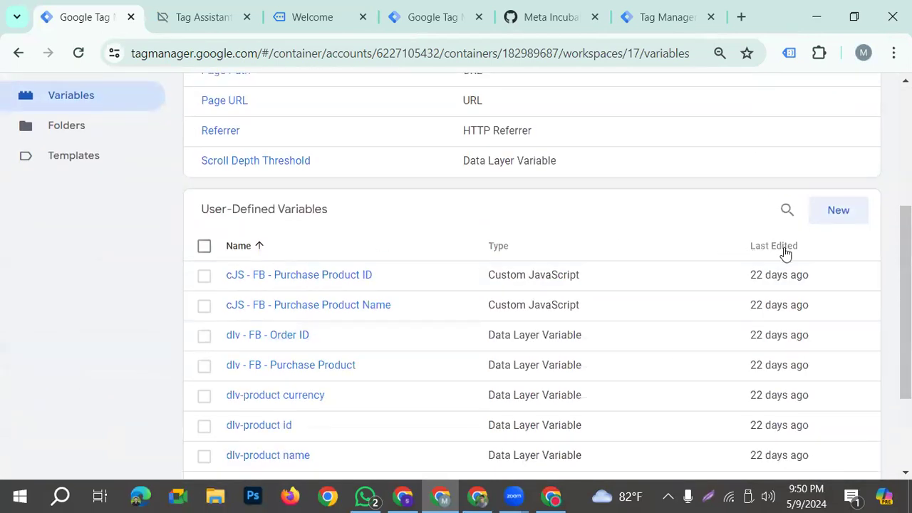
pyautogui.click(839, 216)
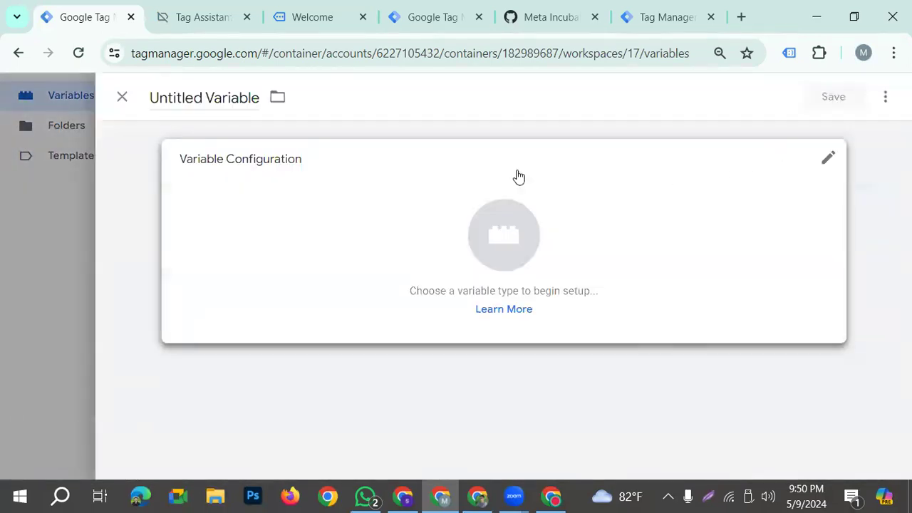
pyautogui.click(489, 251)
pyautogui.scroll(-1, 504, 374)
pyautogui.scroll(1, 498, 361)
pyautogui.scroll(-2, 501, 349)
pyautogui.scroll(2, 508, 313)
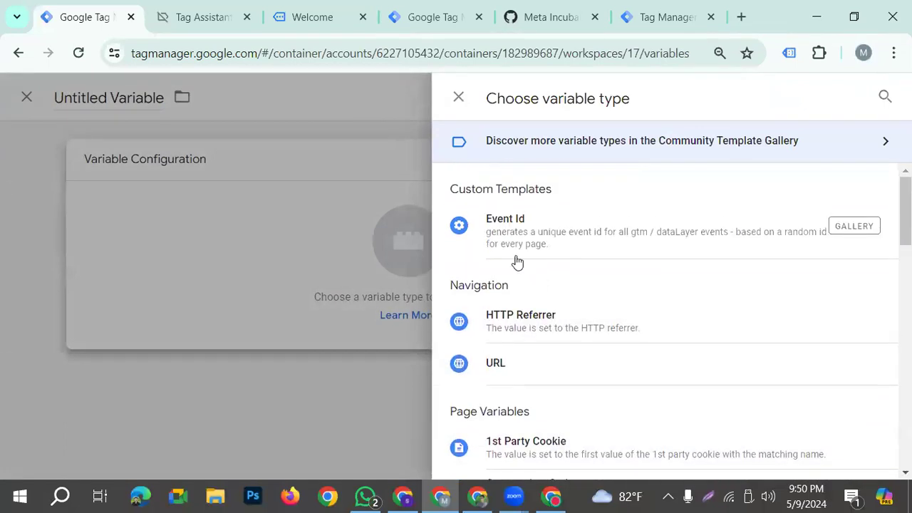
pyautogui.click(502, 228)
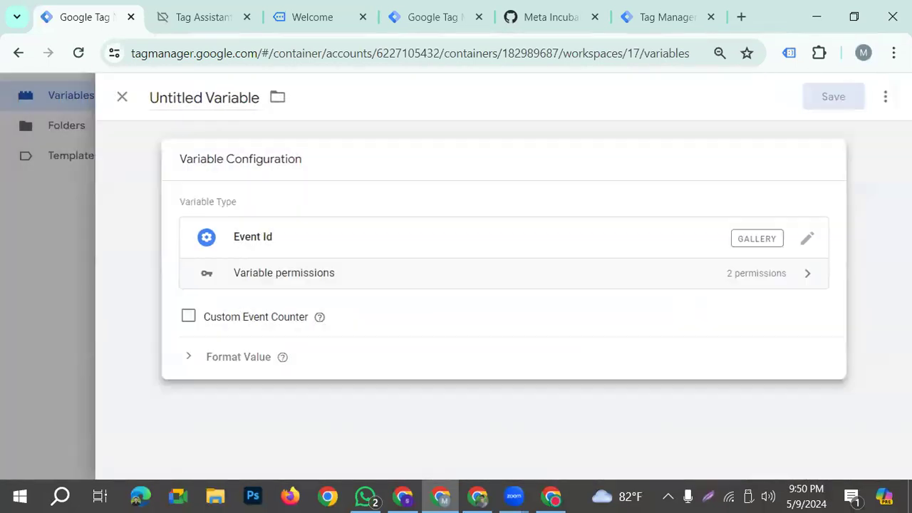
# Name the Event Id variable "FB-Event ID" and save it
pyautogui.click(220, 98)
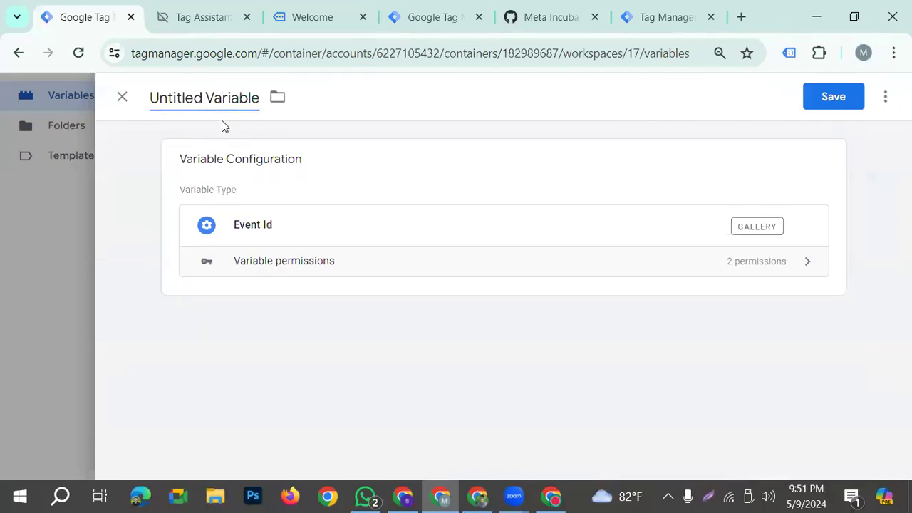
pyautogui.hotkey('ctrl', 'a')
pyautogui.write('F')
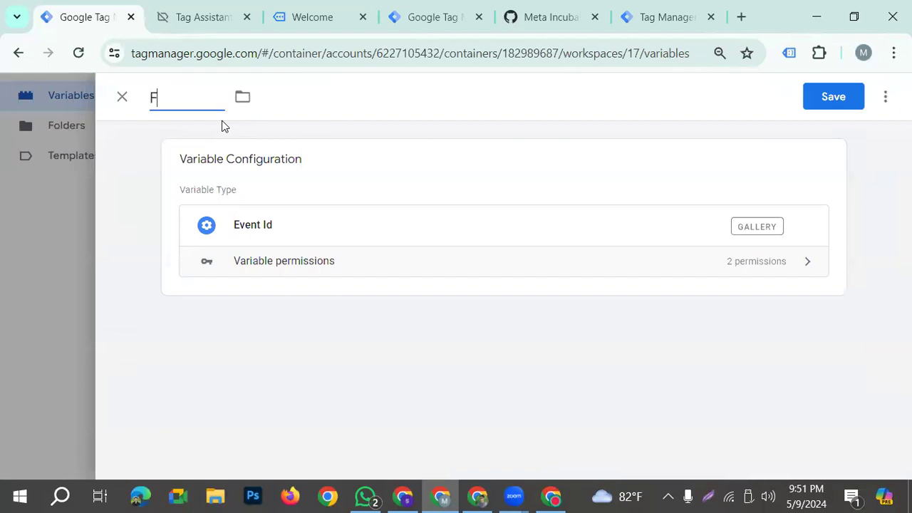
pyautogui.write('B-Event ID')
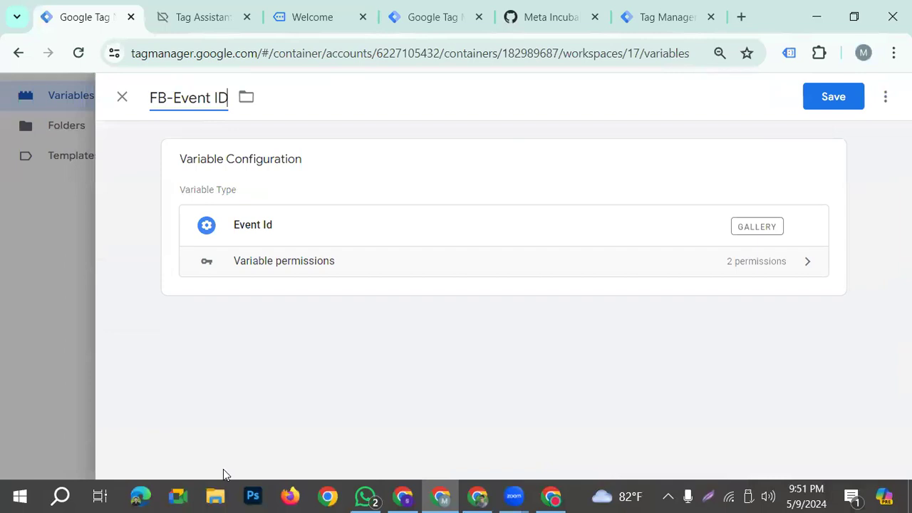
pyautogui.click(842, 100)
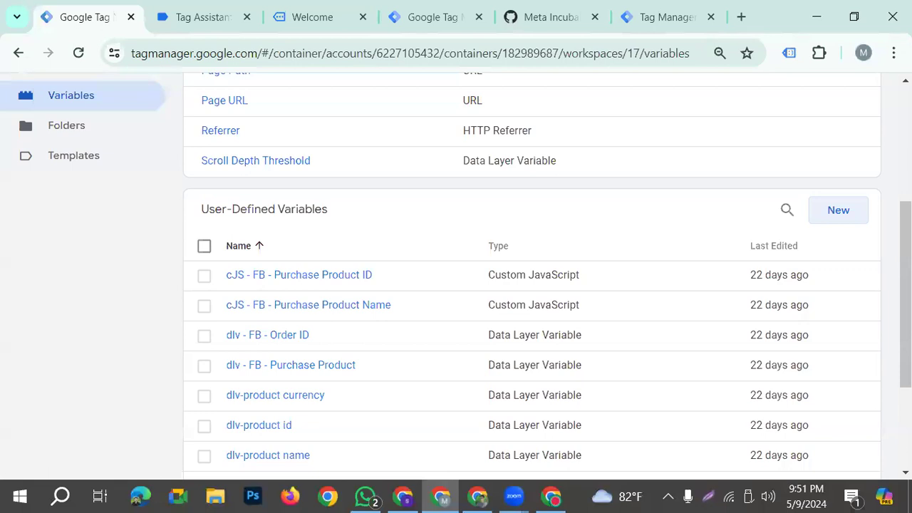
# Copy the tag ID from the GA4- SS- FB- Pageview All Pages- Tag and close the tag without changes
pyautogui.scroll(4, 355, 254)
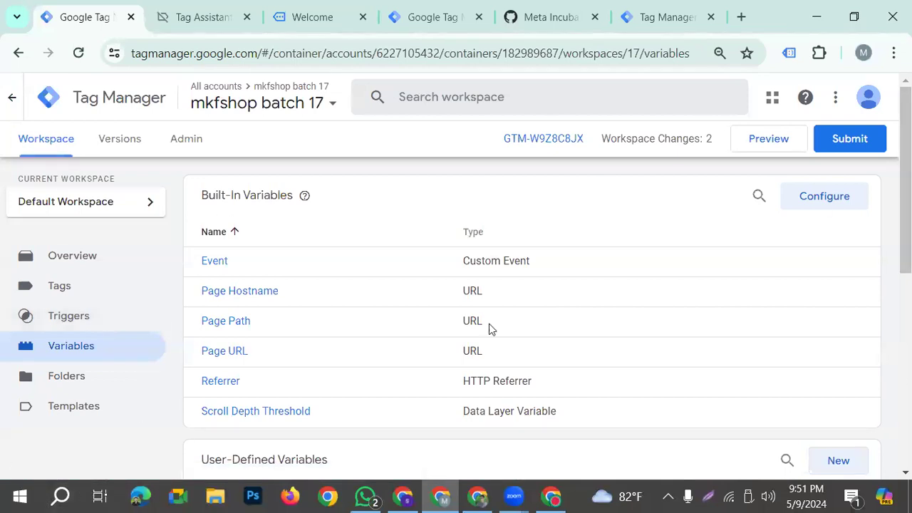
pyautogui.click(51, 284)
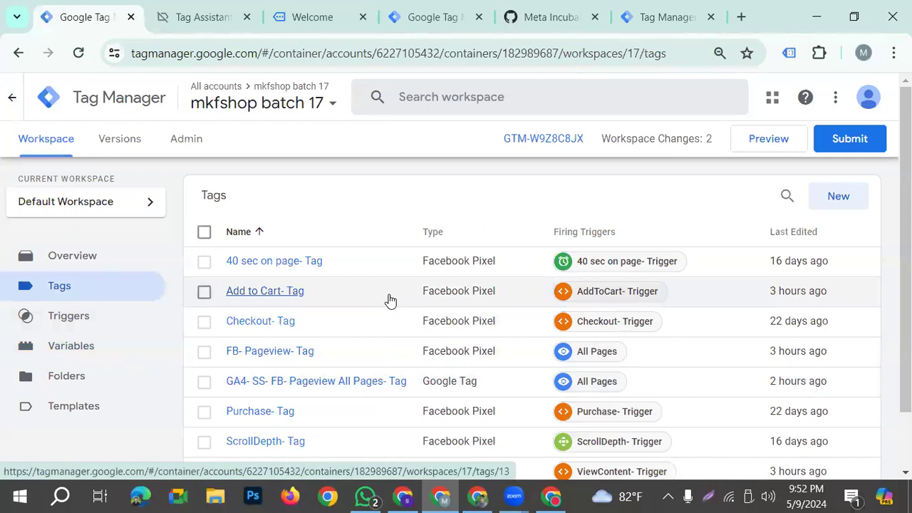
pyautogui.click(322, 384)
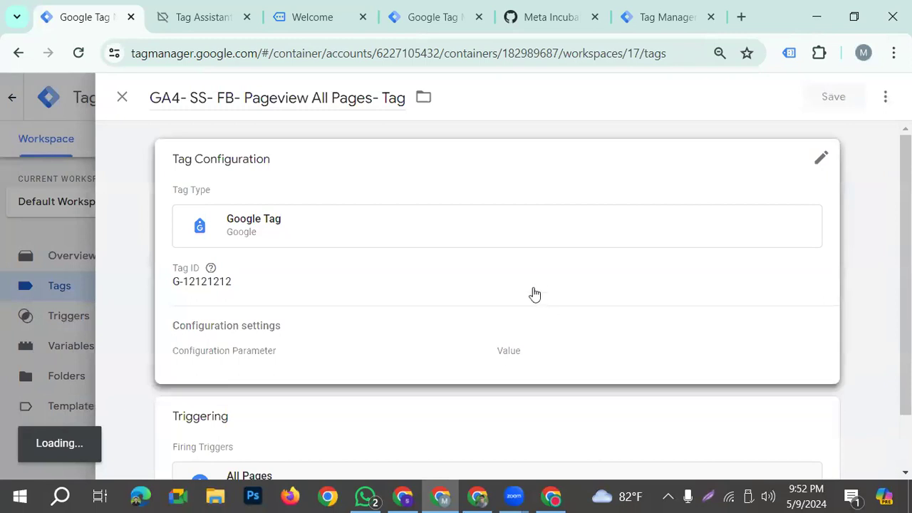
pyautogui.click(225, 289)
pyautogui.click(254, 323)
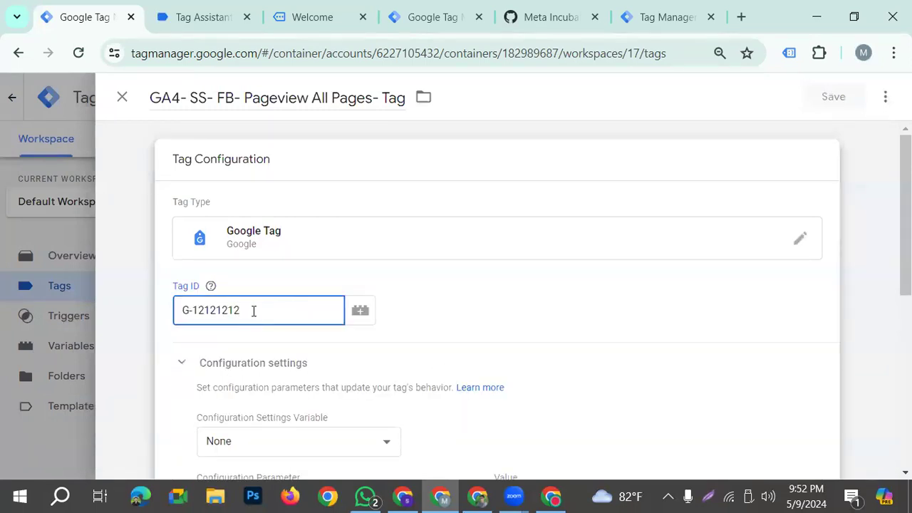
pyautogui.moveTo(253, 310); pyautogui.dragTo(154, 319)
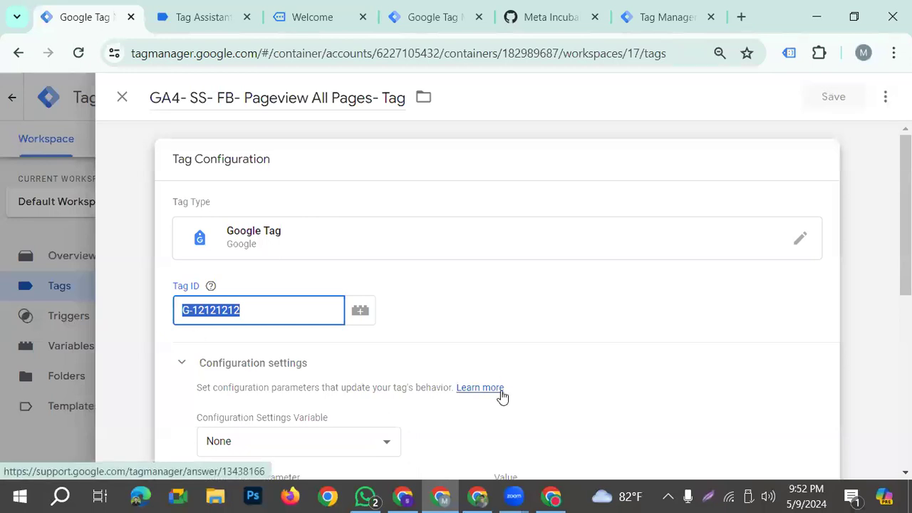
pyautogui.click(54, 238)
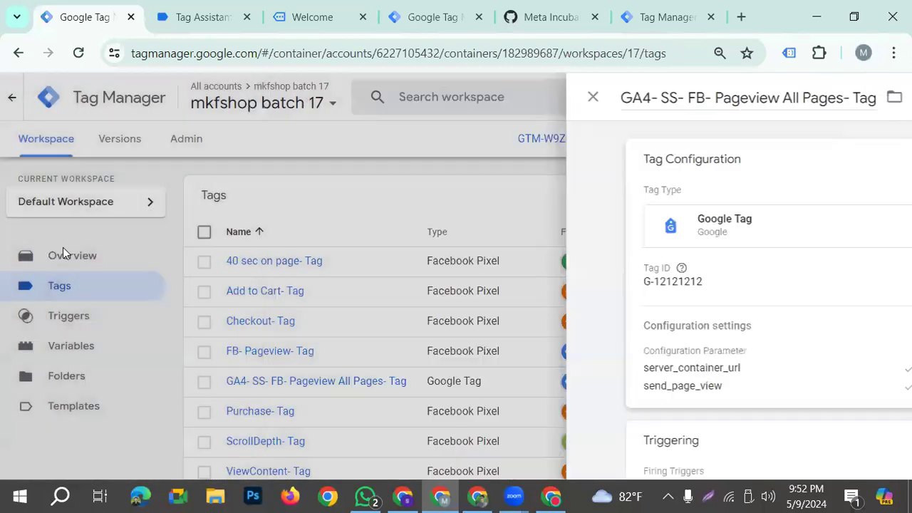
pyautogui.click(70, 349)
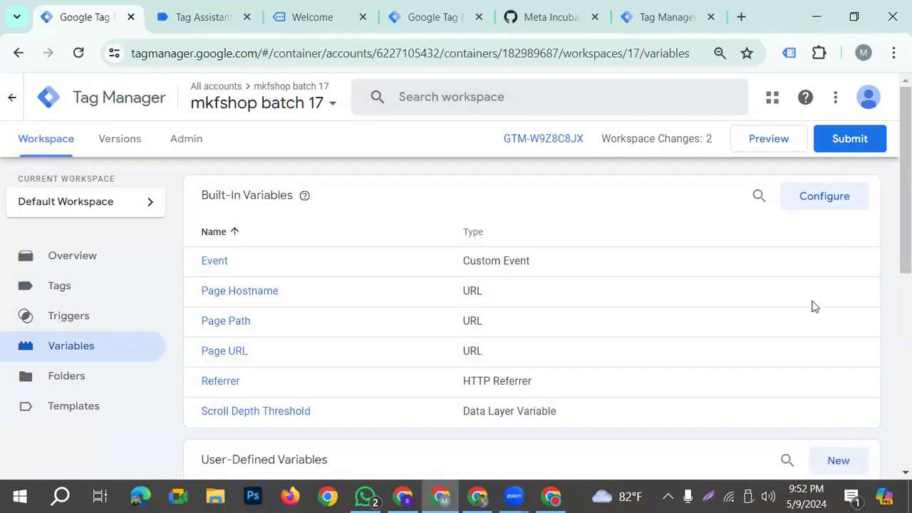
pyautogui.scroll(-2, 812, 305)
pyautogui.click(852, 298)
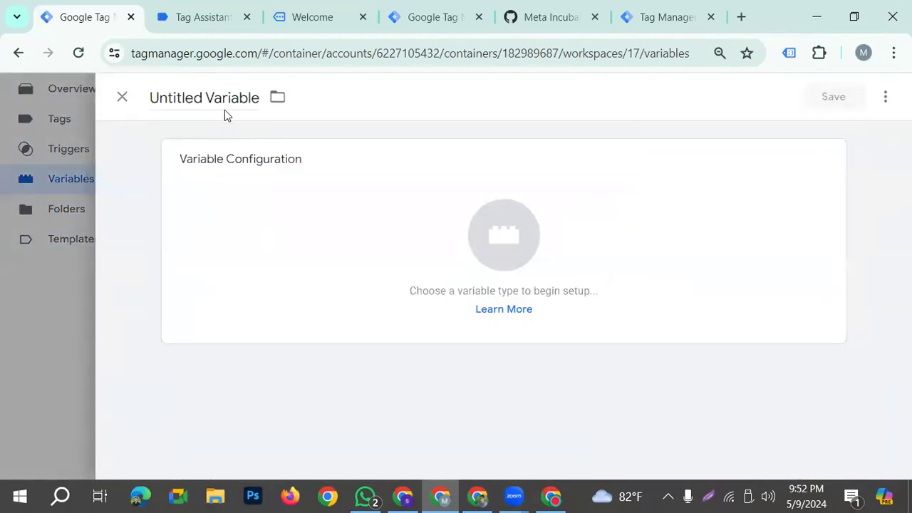
pyautogui.click(491, 262)
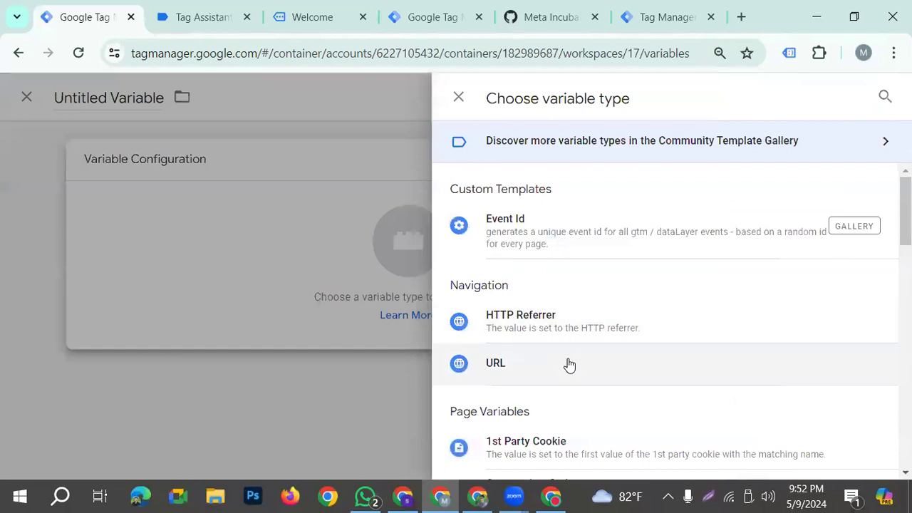
pyautogui.scroll(-6, 561, 391)
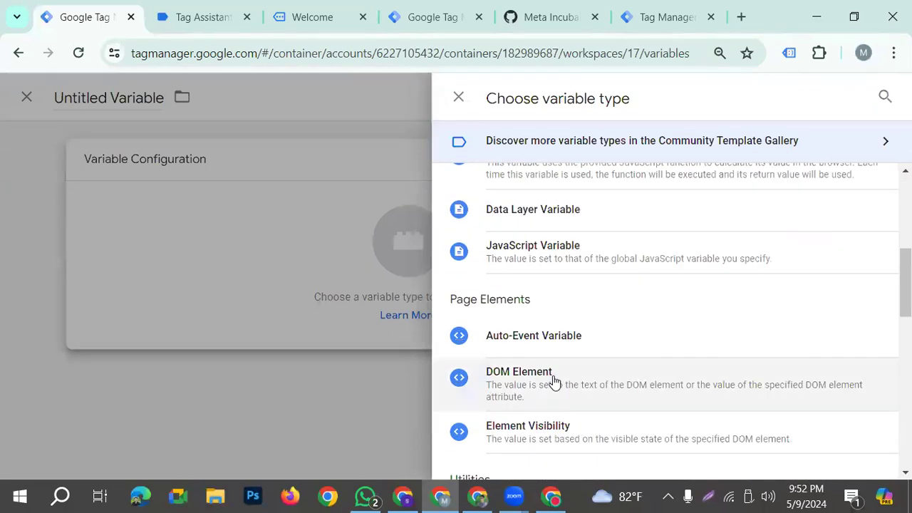
pyautogui.click(524, 443)
pyautogui.click(244, 309)
pyautogui.write('G-12121212')
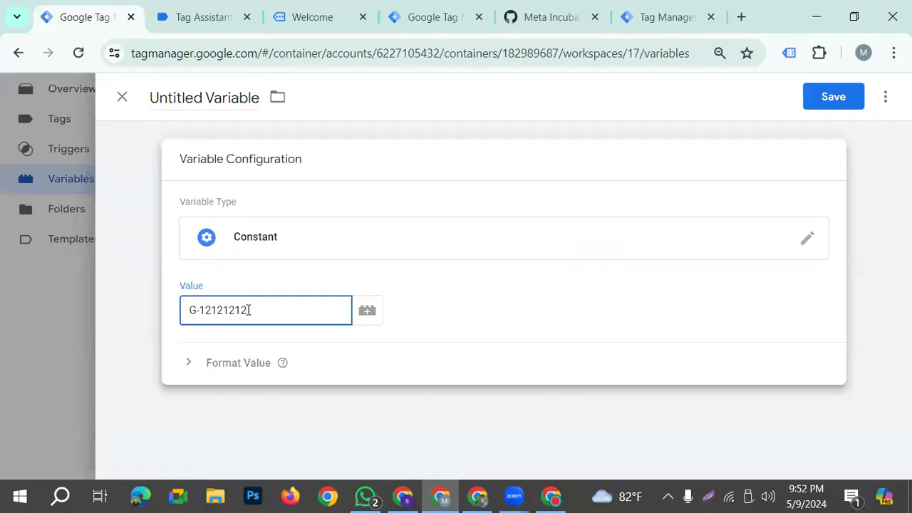
pyautogui.moveTo(247, 312); pyautogui.dragTo(198, 319)
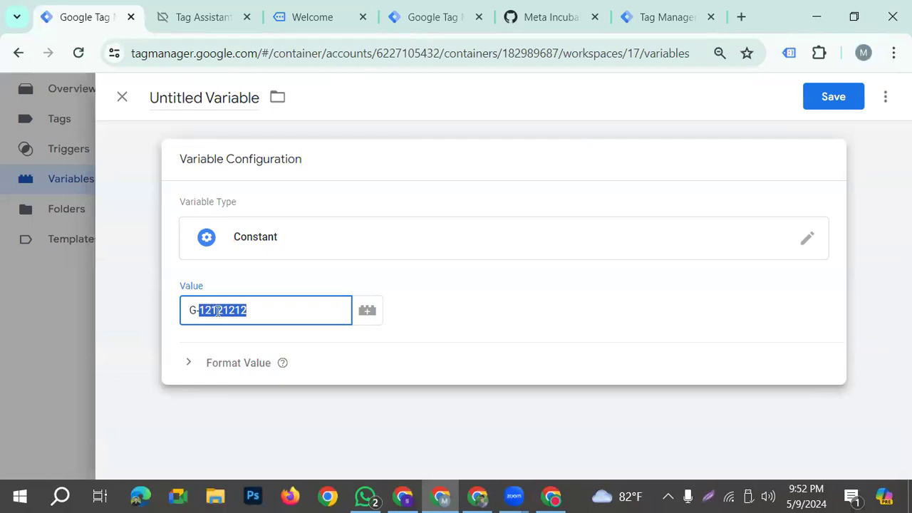
pyautogui.click(253, 312)
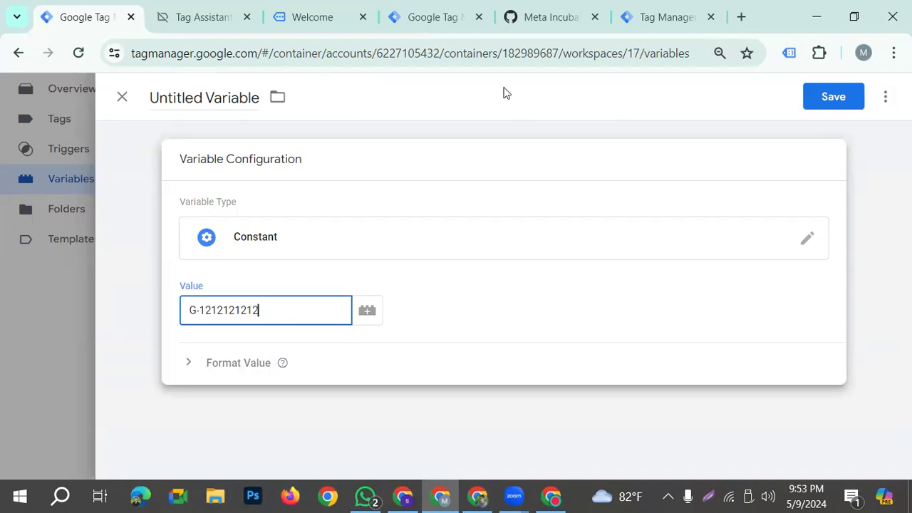
# Switch to the browser window with Stape and open Google Analytics in a new tab
pyautogui.click(551, 496)
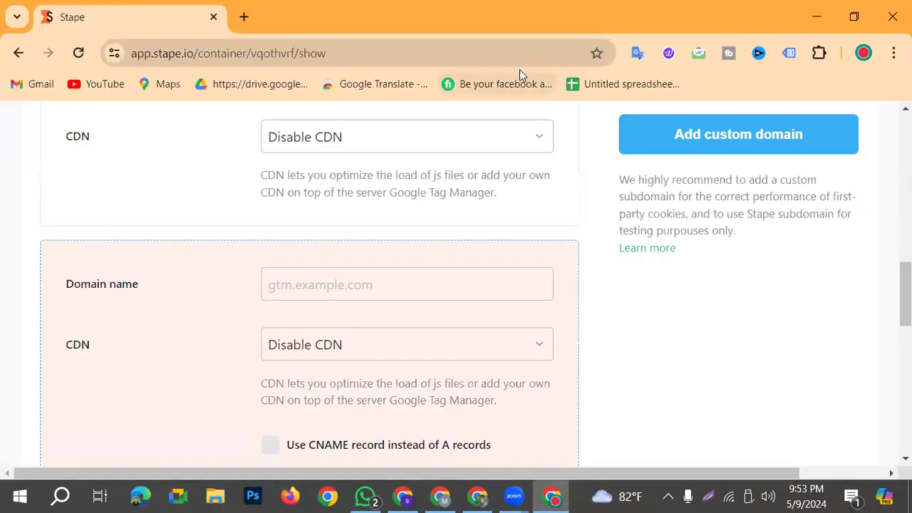
pyautogui.click(243, 17)
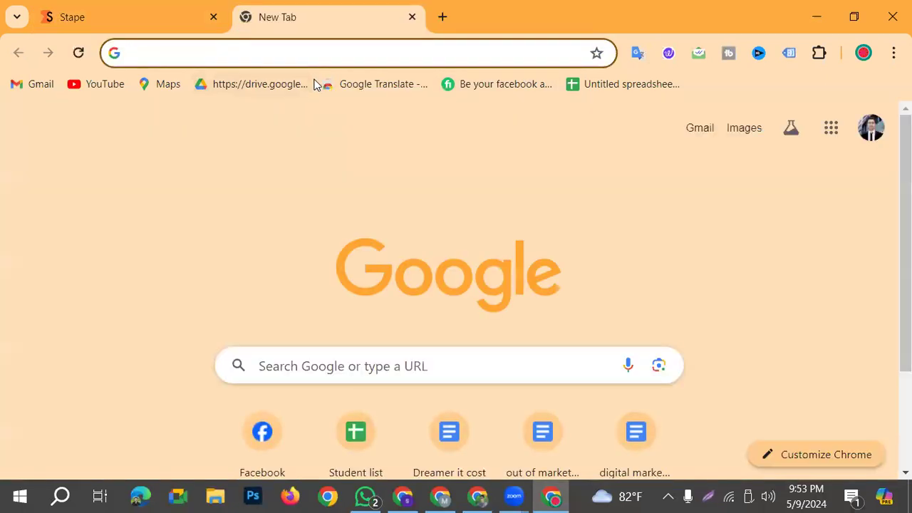
pyautogui.write('ga')
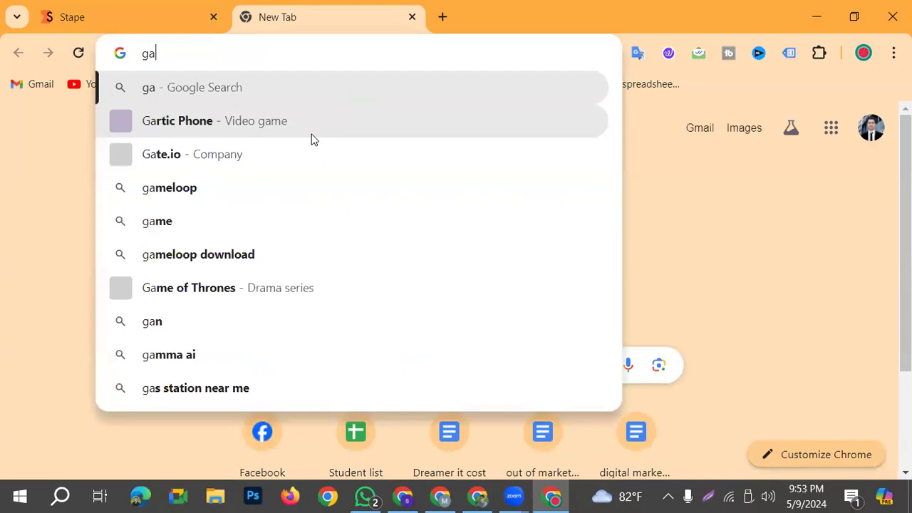
pyautogui.press('BackSpace')
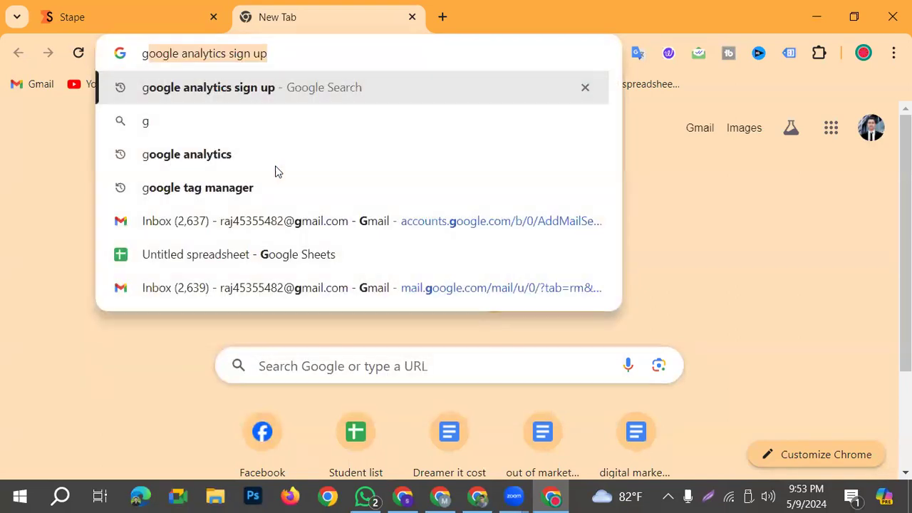
pyautogui.write('oo')
pyautogui.press('Return')
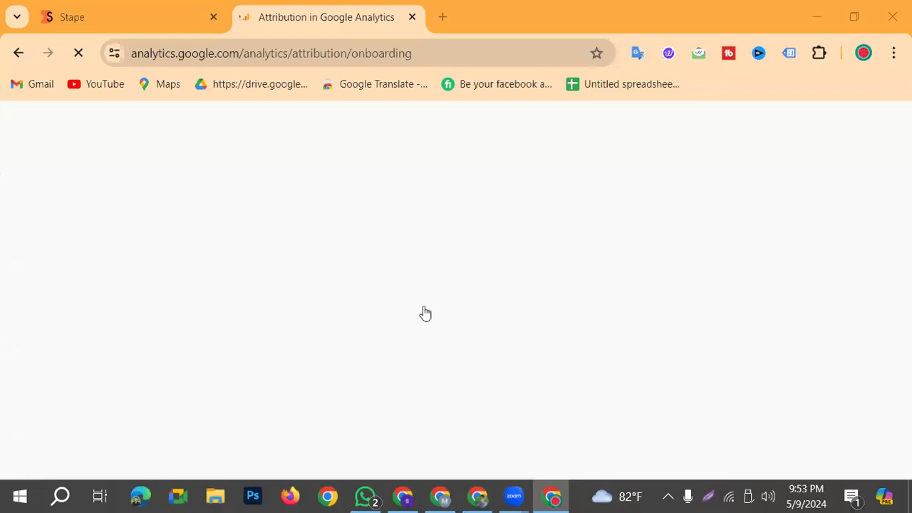
# Look over the Attribution welcome page in Google Analytics and open its getting-started setup
pyautogui.scroll(-3, 450, 318)
pyautogui.scroll(3, 470, 317)
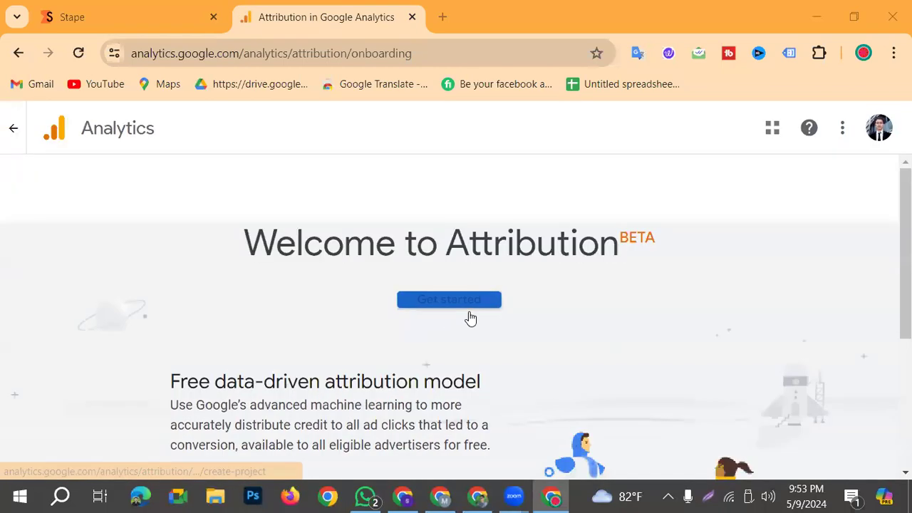
pyautogui.scroll(-4, 529, 352)
pyautogui.scroll(4, 528, 428)
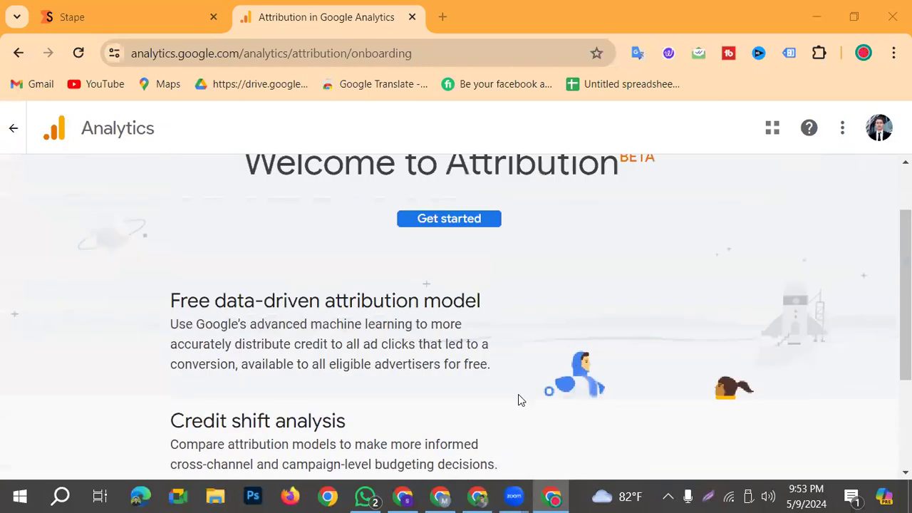
pyautogui.click(446, 301)
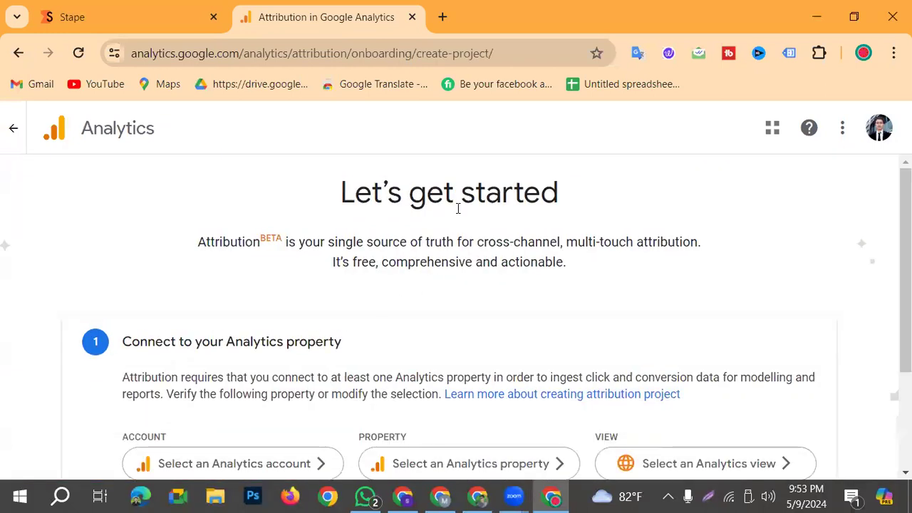
# Open Analytics from the Google Marketing Platform product list and close the Attribution in Google Analytics tab
pyautogui.click(879, 127)
pyautogui.click(552, 147)
pyautogui.click(774, 137)
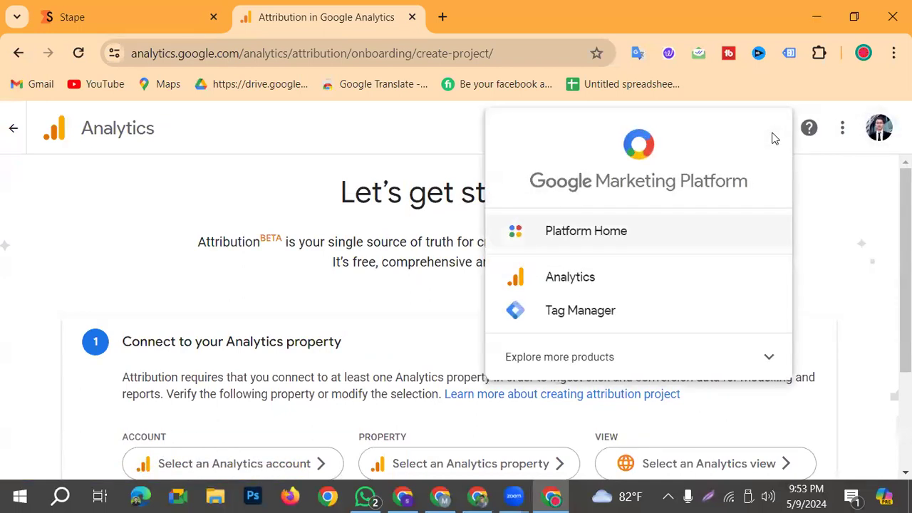
pyautogui.click(583, 279)
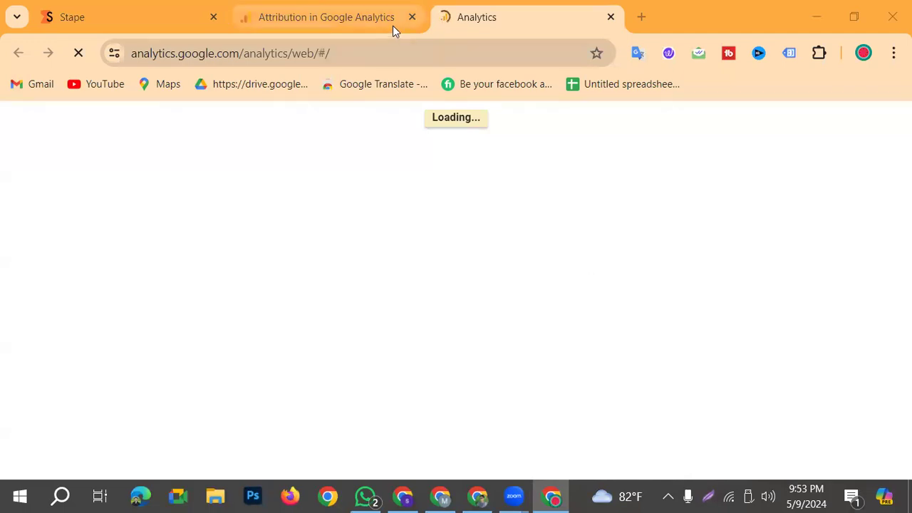
pyautogui.click(412, 17)
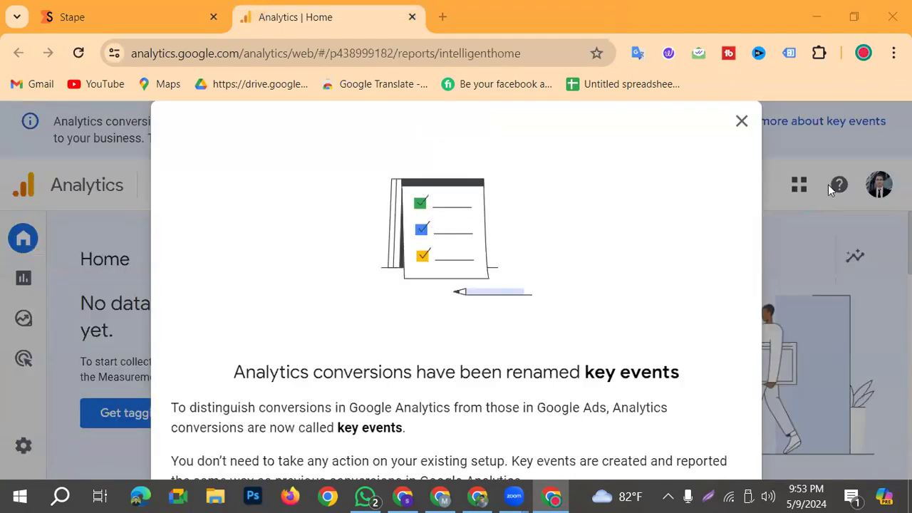
# Dismiss the key events announcement and open the Dreamer it school web stream from the property's data streams settings
pyautogui.click(828, 185)
pyautogui.click(21, 447)
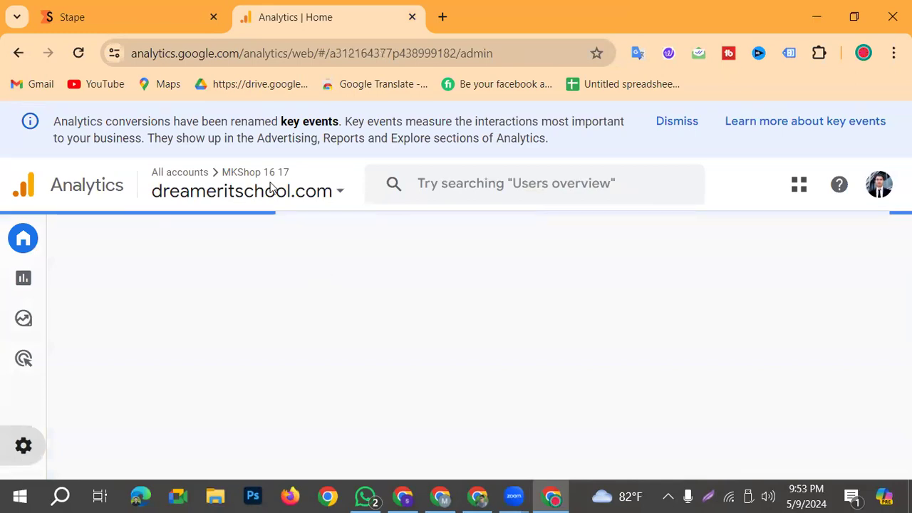
pyautogui.scroll(-1, 163, 392)
pyautogui.scroll(-2, 629, 370)
pyautogui.scroll(-2, 631, 374)
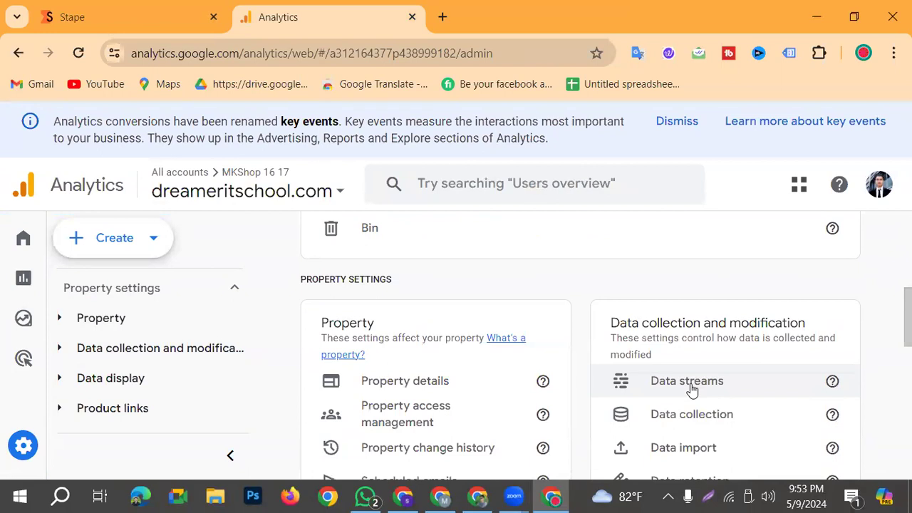
pyautogui.click(686, 386)
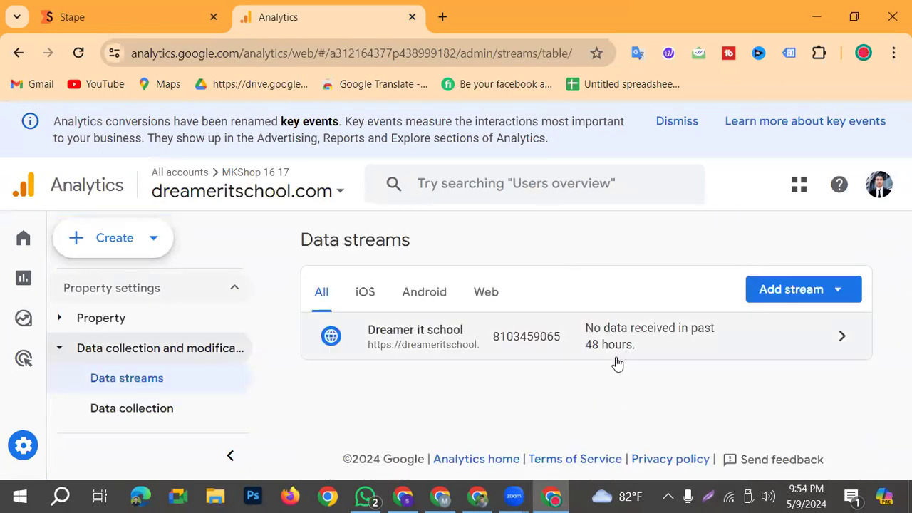
pyautogui.click(749, 349)
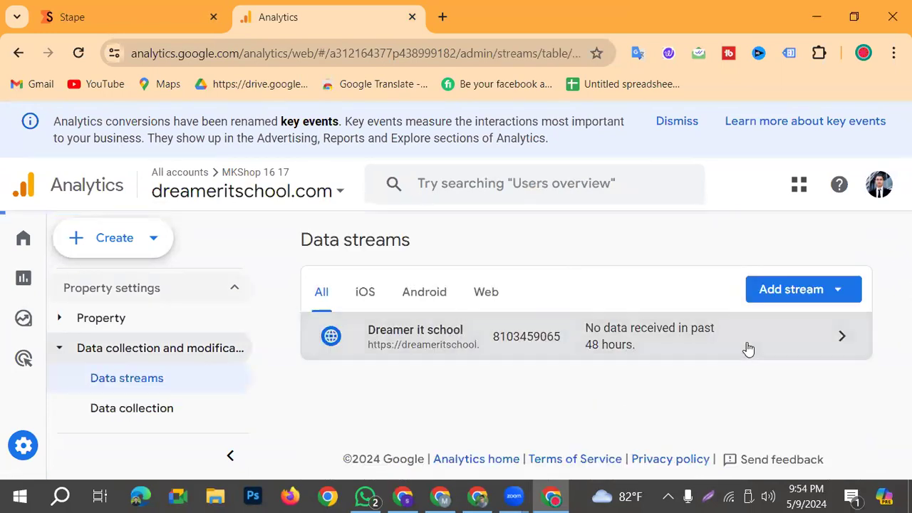
# Examine the measurement ID in the Dreamer it school stream details
pyautogui.scroll(-1, 399, 376)
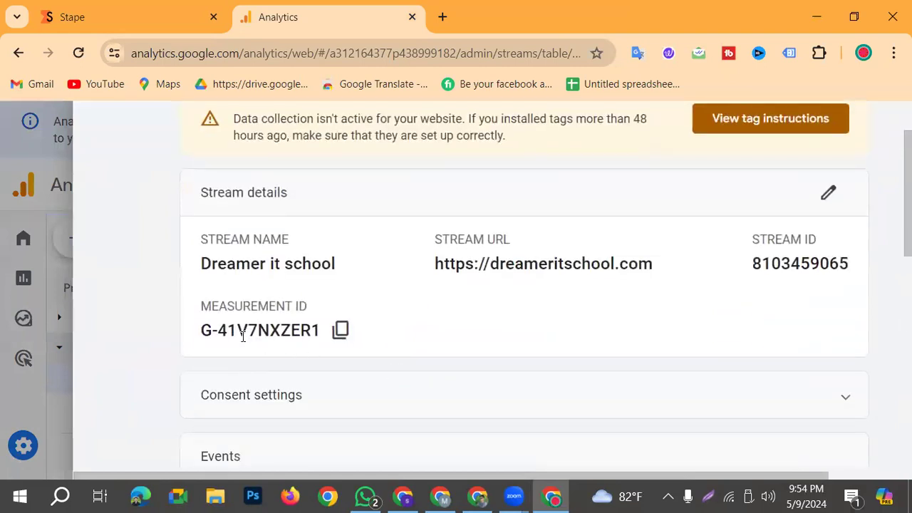
pyautogui.moveTo(228, 332); pyautogui.dragTo(311, 343)
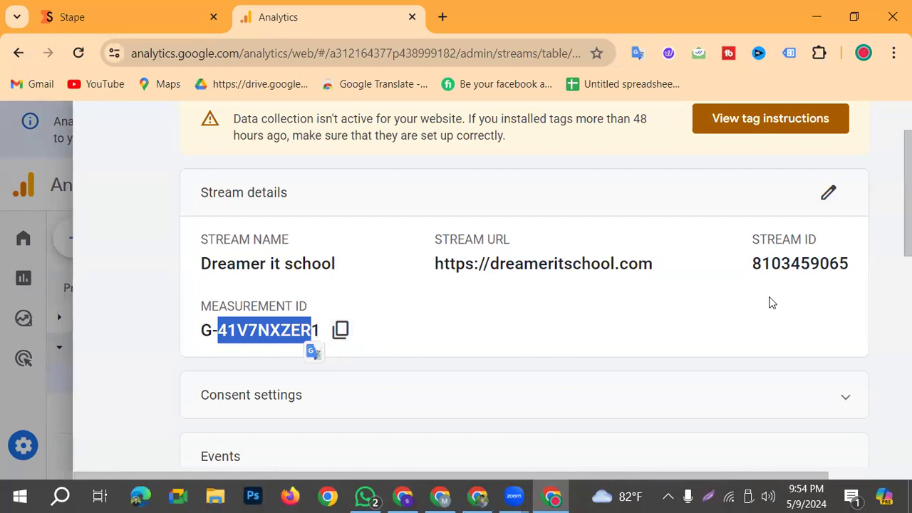
pyautogui.click(419, 354)
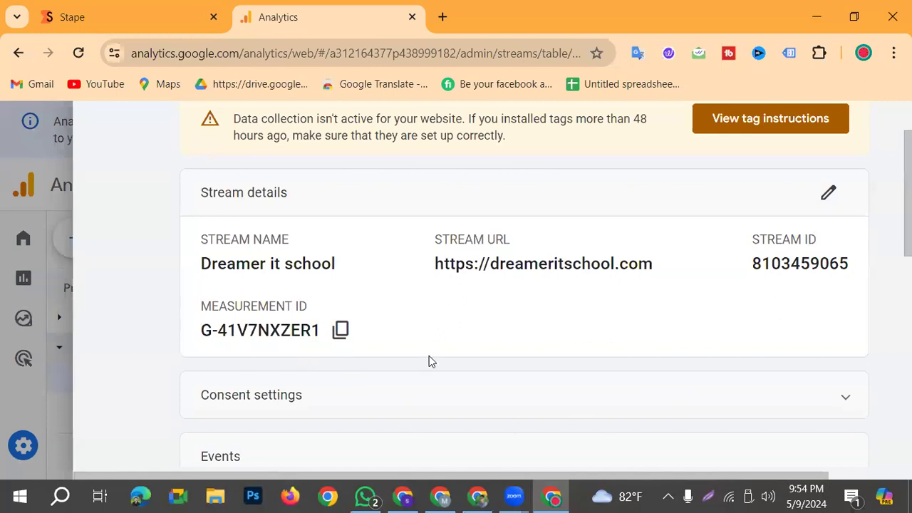
pyautogui.scroll(2, 432, 433)
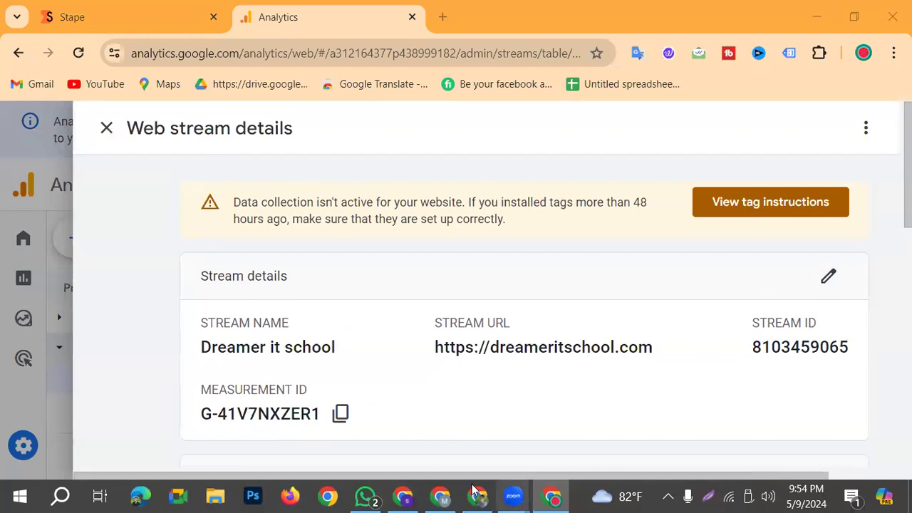
# Switch to Tag Manager and begin the Constant variable's name with "GA4- SS- Me"
pyautogui.click(431, 493)
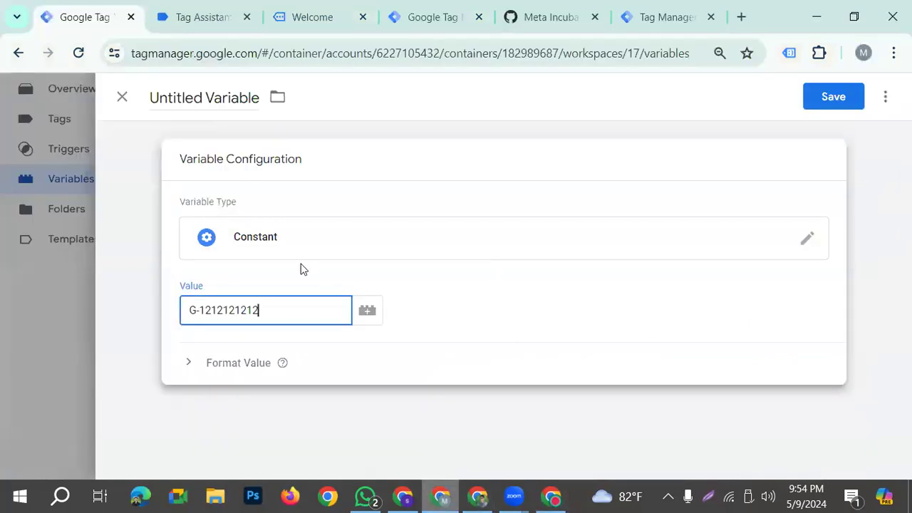
pyautogui.click(235, 98)
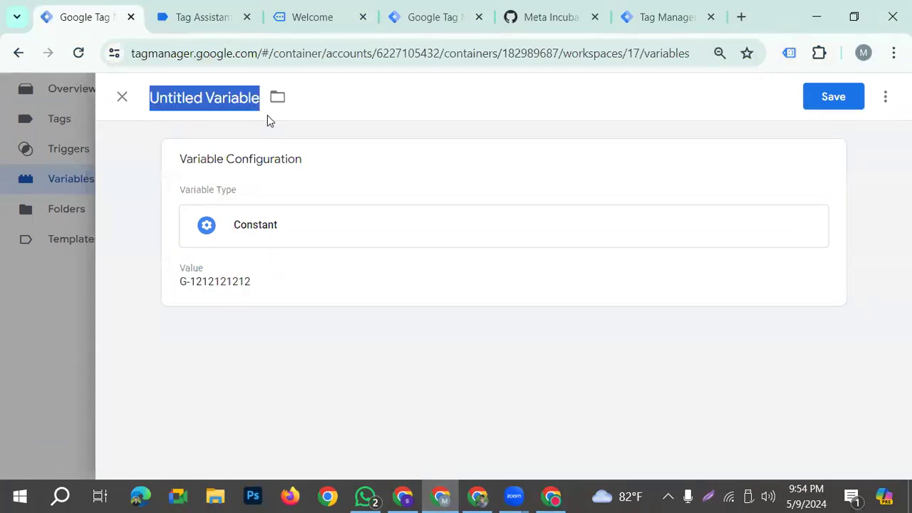
pyautogui.write('GA4-')
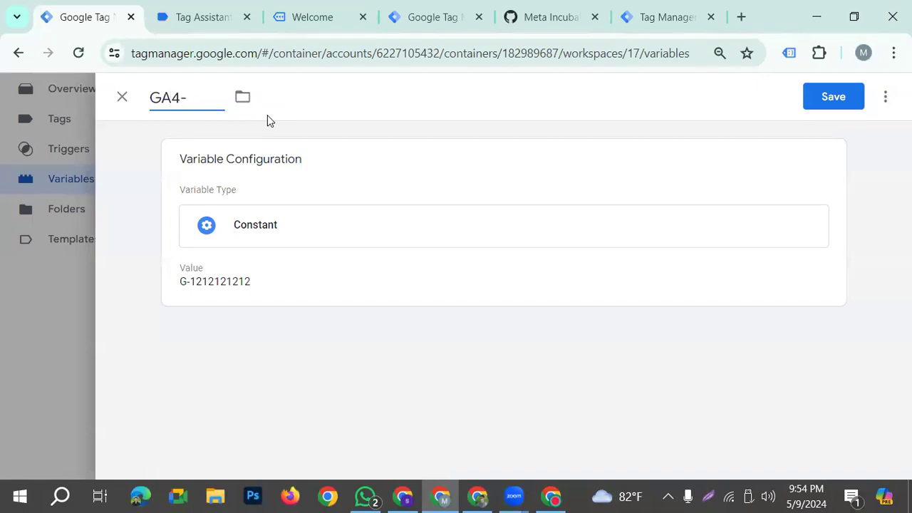
pyautogui.write(' SS- Me')
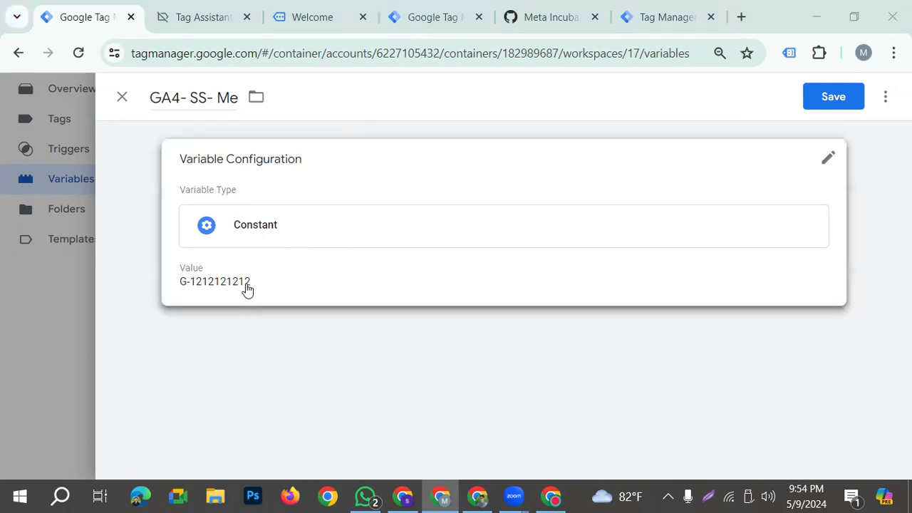
# Switch to Analytics to check the measurement ID, and look over the MKShop 16 17 container overview in Stape
pyautogui.click(551, 497)
pyautogui.moveTo(200, 391); pyautogui.dragTo(220, 417)
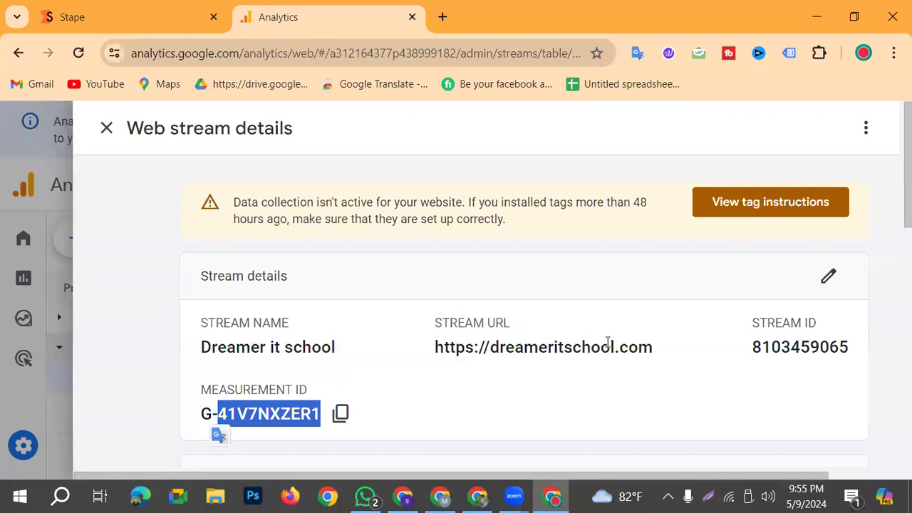
pyautogui.click(94, 18)
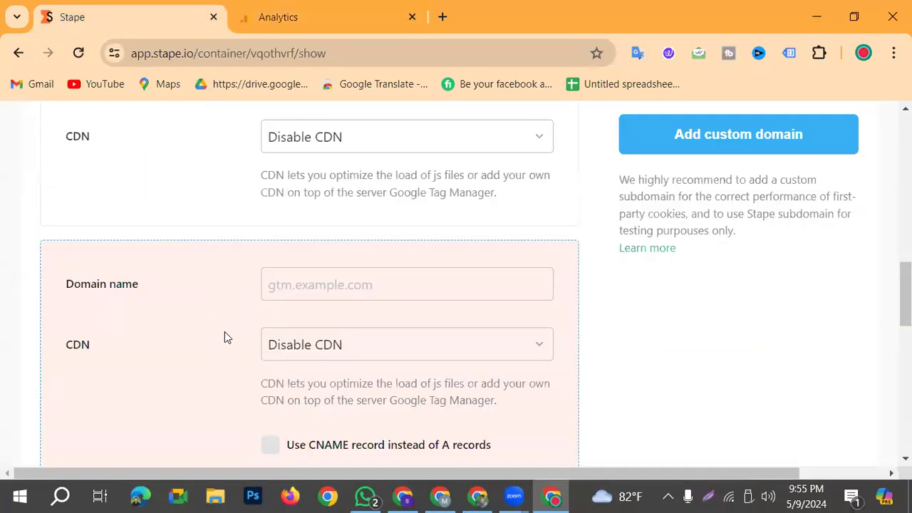
pyautogui.scroll(10, 225, 337)
pyautogui.scroll(-1, 370, 367)
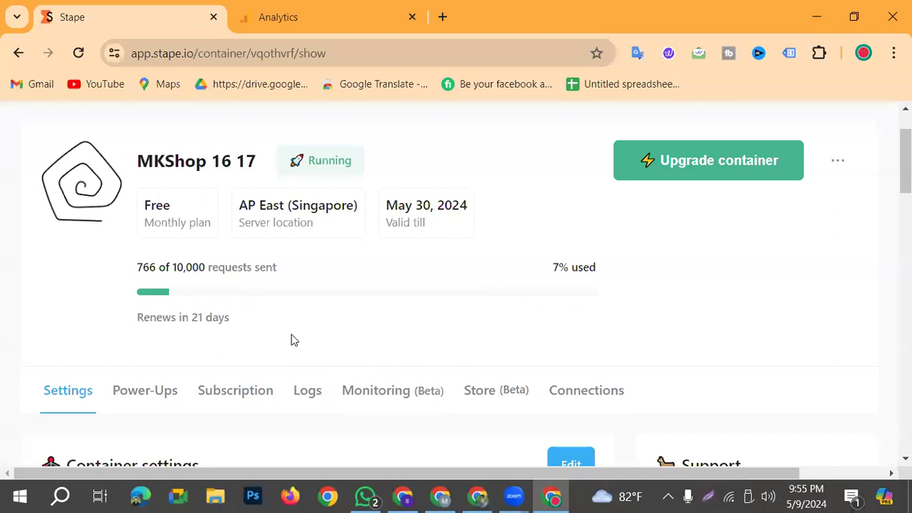
pyautogui.moveTo(274, 281)
pyautogui.scroll(1, 292, 313)
pyautogui.scroll(-1, 285, 327)
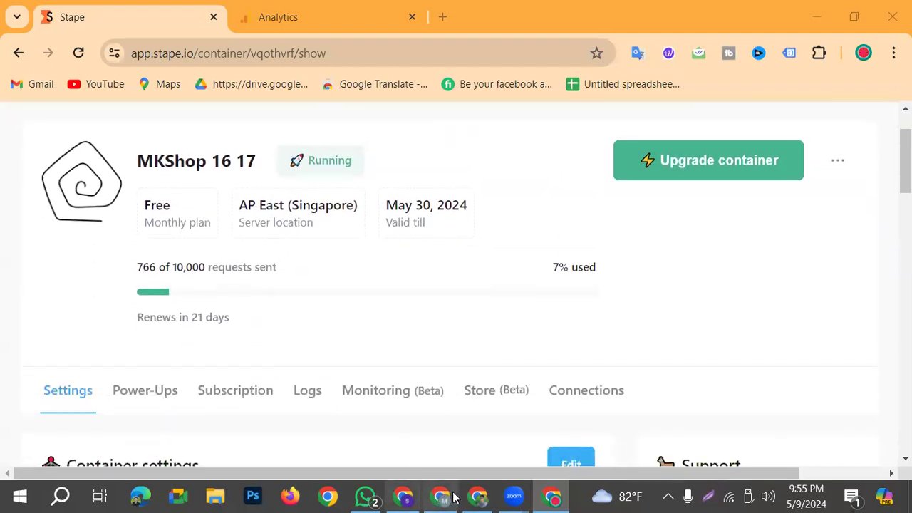
# Examine the server-side diagram in the Facebook Conversion API Setup with GA4 & GTM document and the custom domain settings in Stape
pyautogui.click(477, 496)
pyautogui.scroll(5, 378, 371)
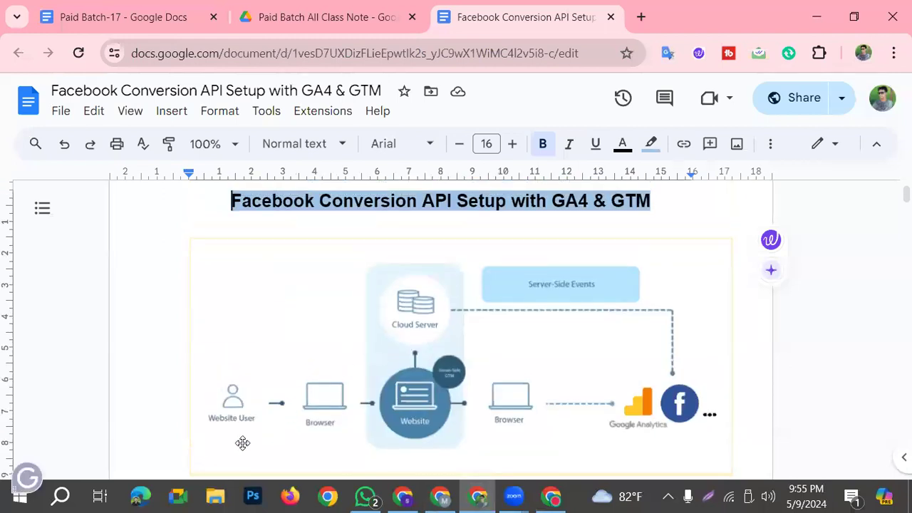
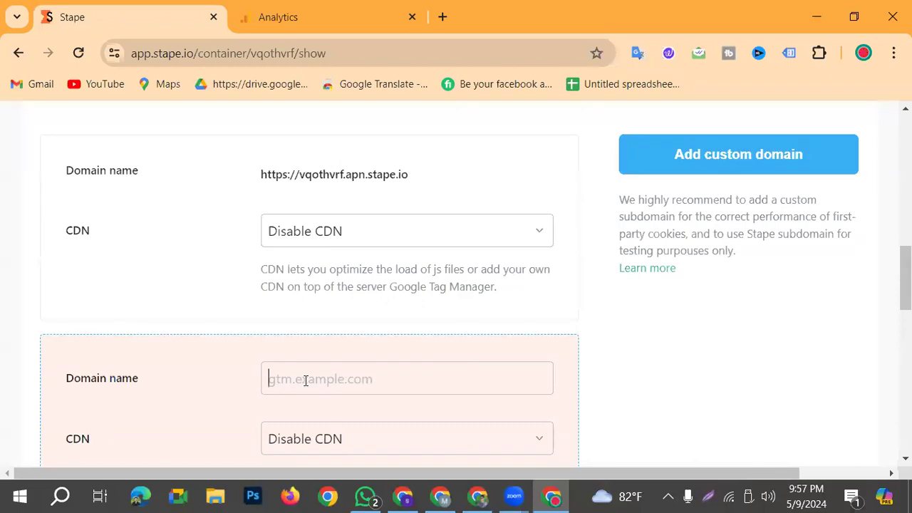
pyautogui.click(380, 387)
pyautogui.scroll(-1, 265, 398)
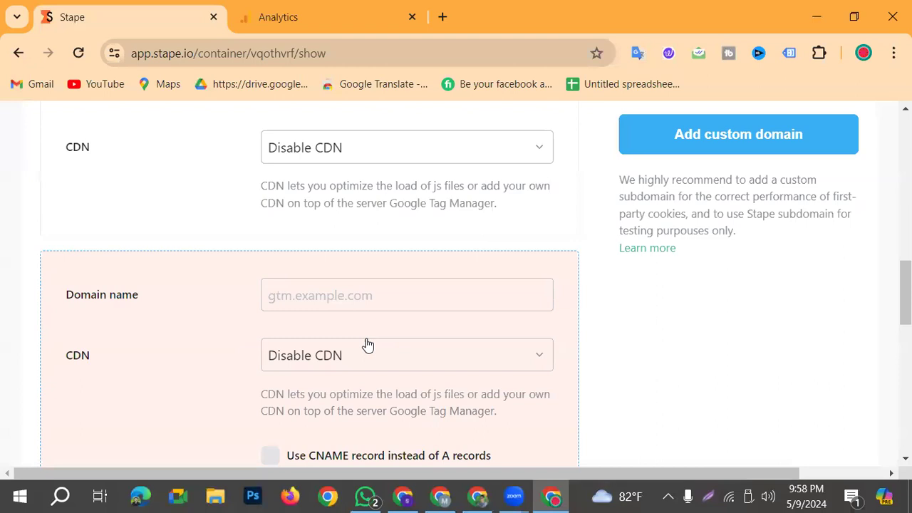
pyautogui.scroll(3, 337, 332)
pyautogui.scroll(-2, 344, 268)
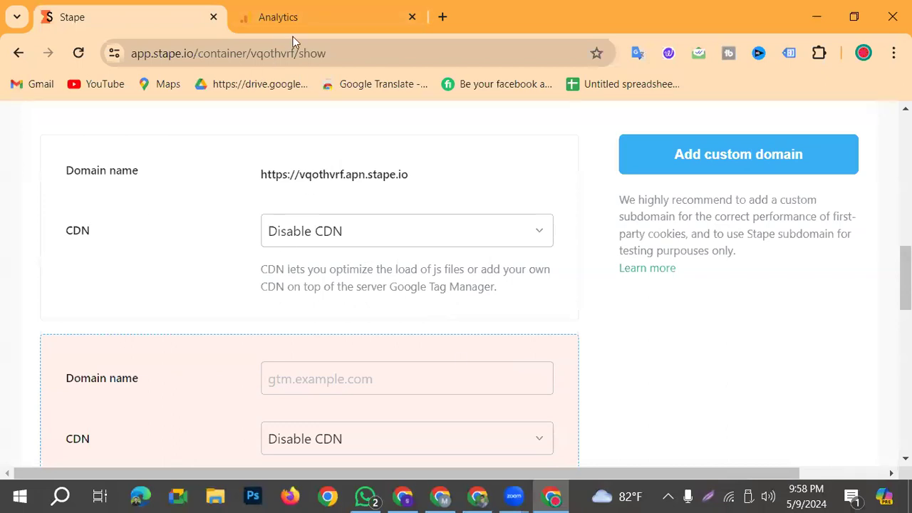
# Return to Analytics and close the Dreamer it school web stream details
pyautogui.click(307, 13)
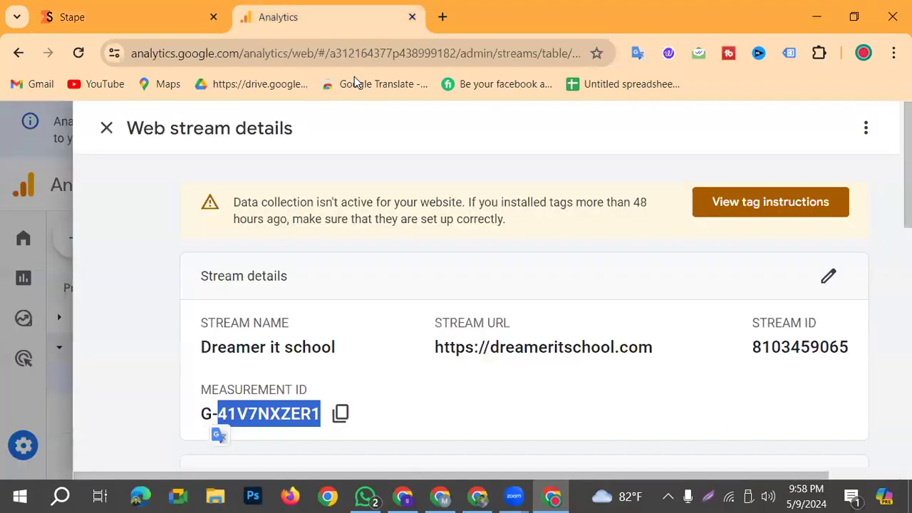
pyautogui.click(788, 168)
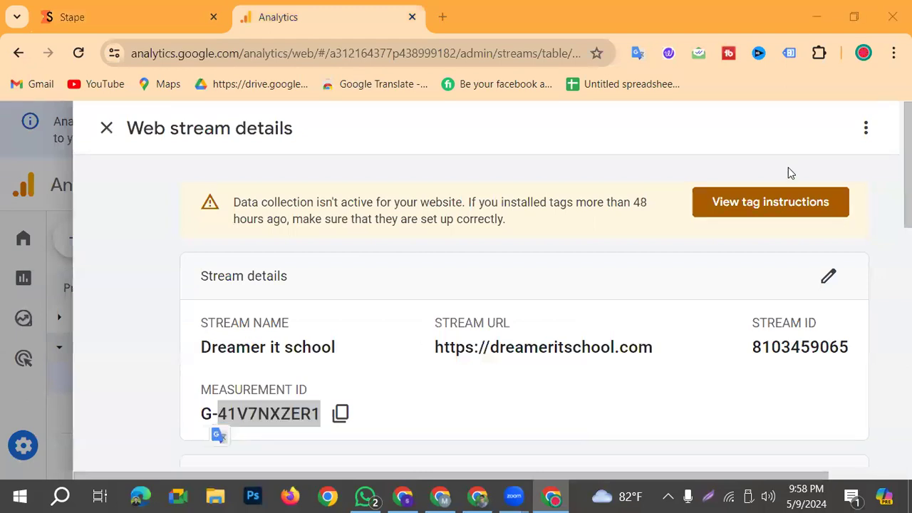
pyautogui.click(106, 128)
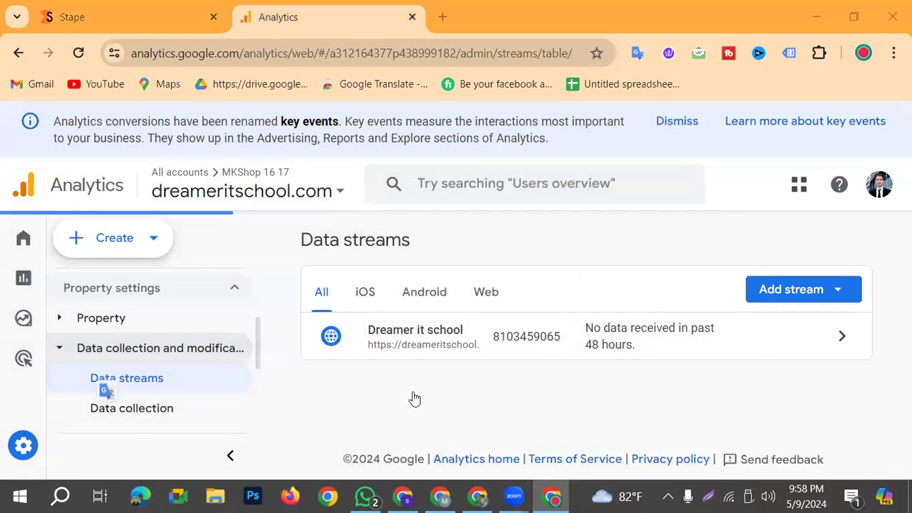
# Switch to Tag Manager and complete the Constant variable's name as "GA4- SS- Measurment ID"
pyautogui.click(440, 497)
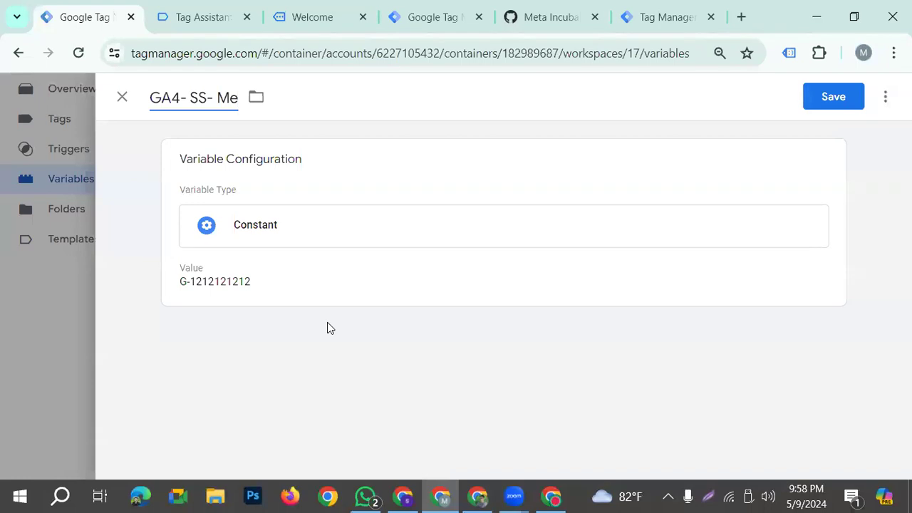
pyautogui.write('asurment')
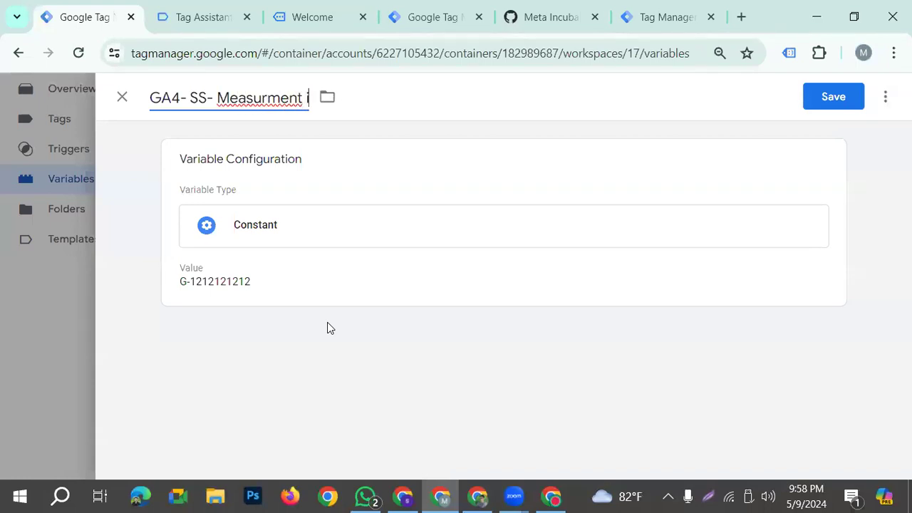
pyautogui.write(' ID')
# Check the measurement ID label in the Analytics stream details, correct the variable name to "GA4- SS- Measurement ID" in Tag Manager, and save it
pyautogui.click(549, 497)
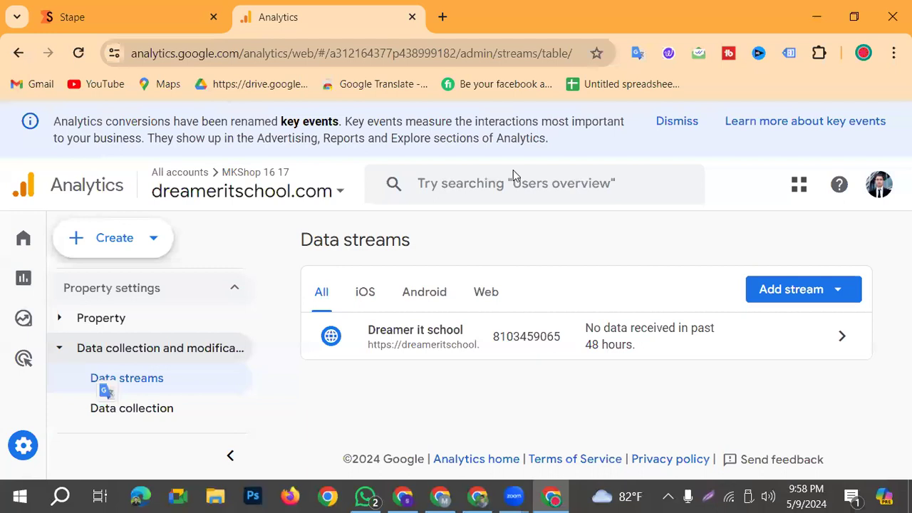
pyautogui.click(546, 346)
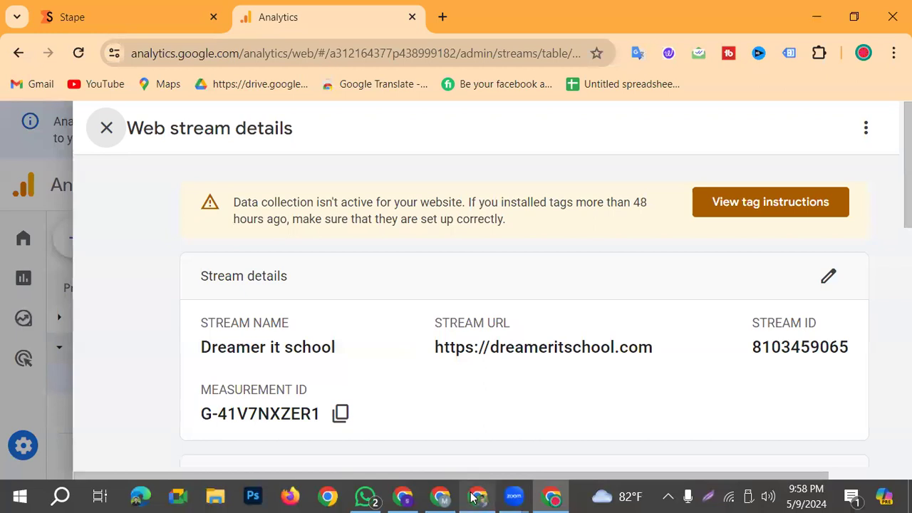
pyautogui.click(440, 497)
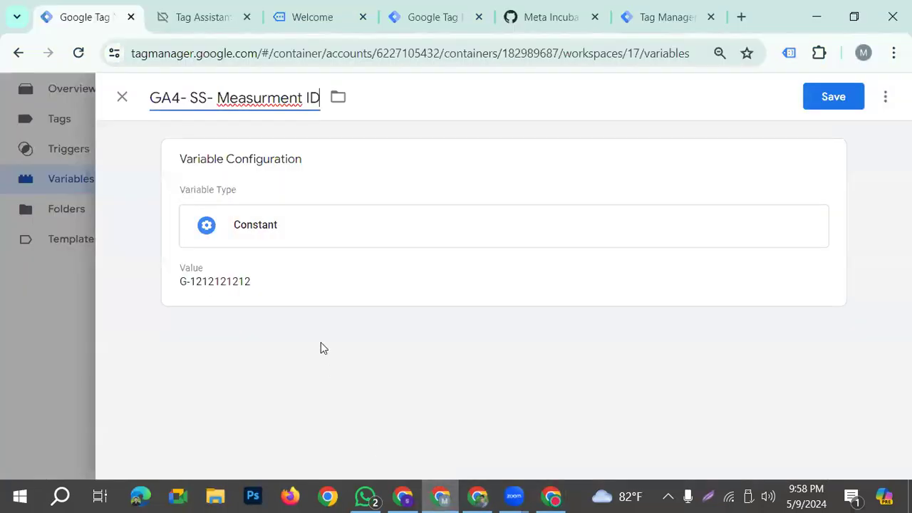
pyautogui.click(271, 97)
pyautogui.write('e')
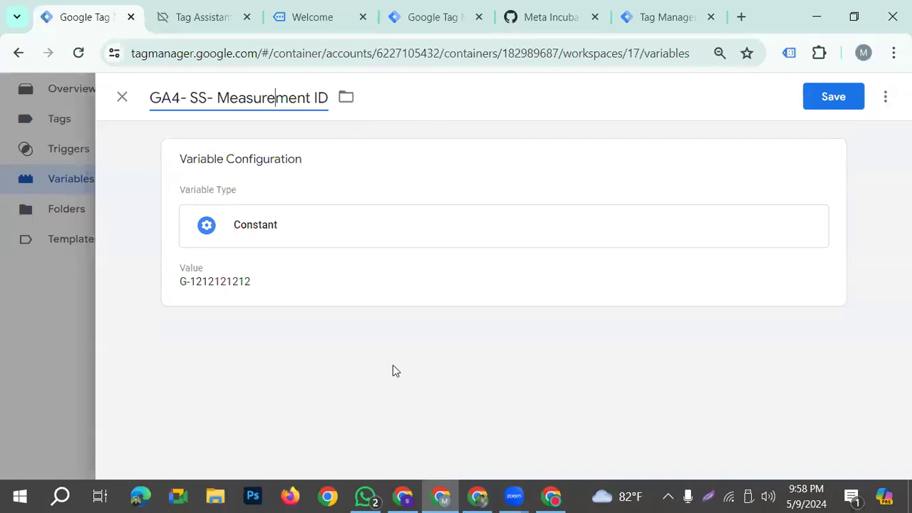
pyautogui.click(829, 99)
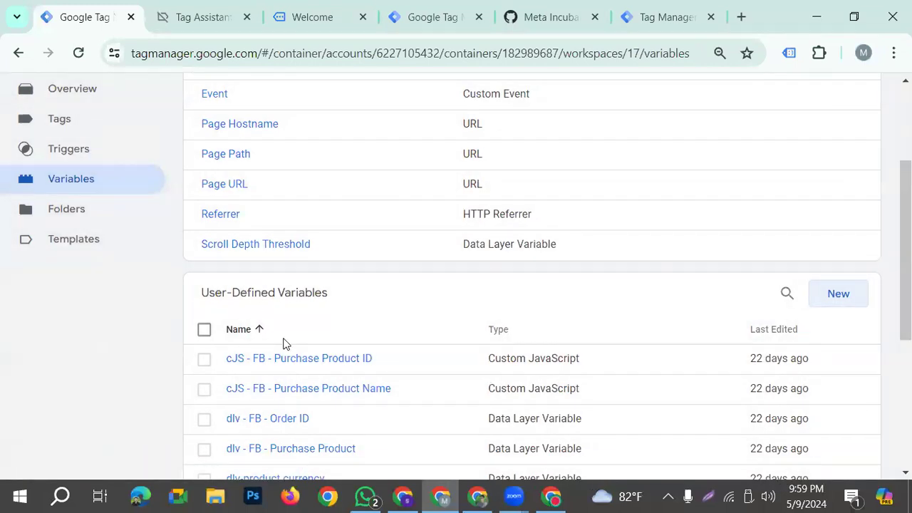
# Look over the container's variables and open its list of tags
pyautogui.scroll(-1, 458, 382)
pyautogui.scroll(4, 342, 401)
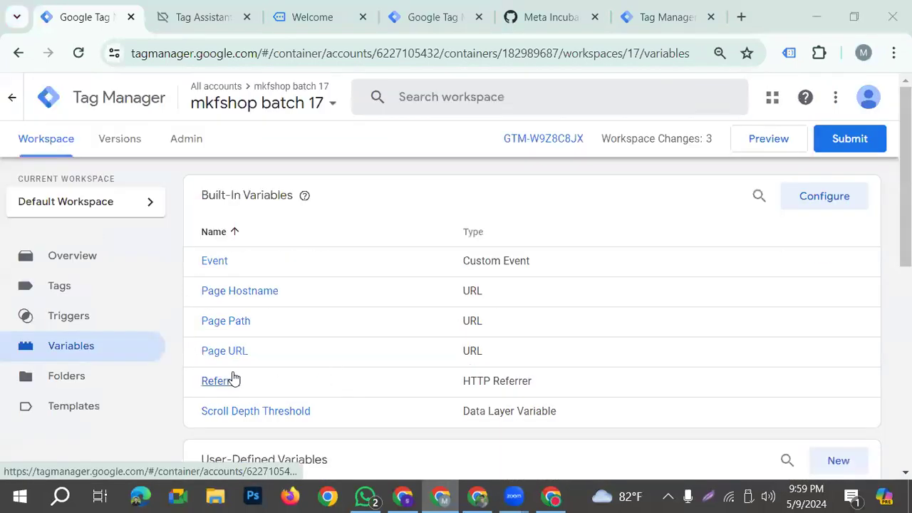
pyautogui.click(61, 288)
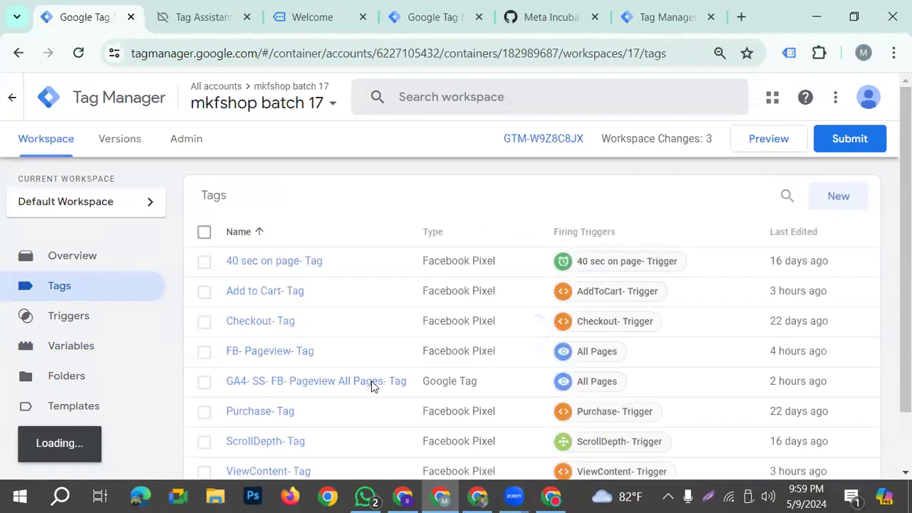
# Replace the Tag ID of GA4- SS- FB- Pageview All Pages- Tag with the {{GA4- SS- Measurement ID}} variable and save the tag
pyautogui.click(286, 387)
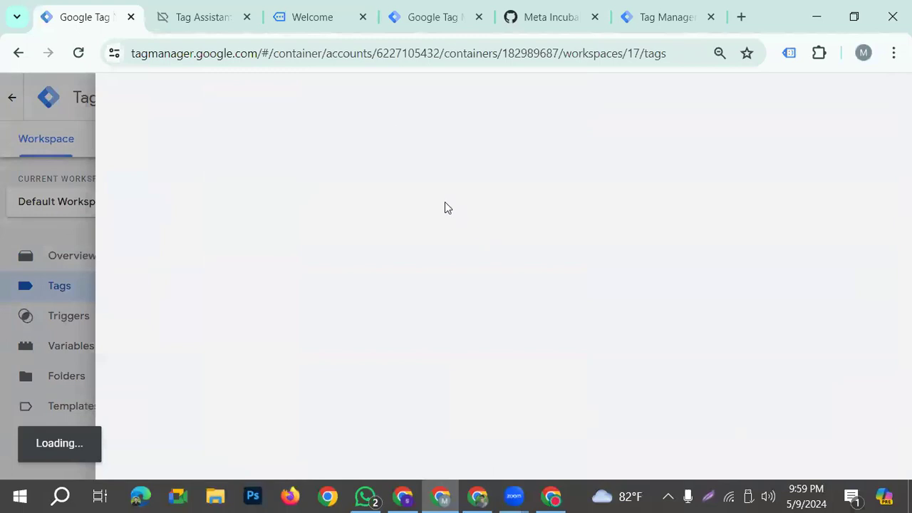
pyautogui.scroll(-3, 285, 360)
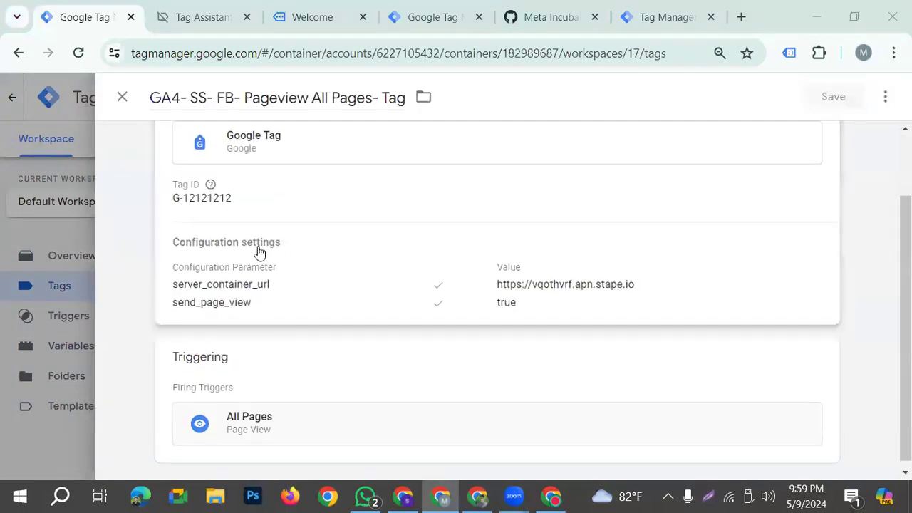
pyautogui.click(246, 204)
pyautogui.moveTo(280, 228); pyautogui.dragTo(144, 235)
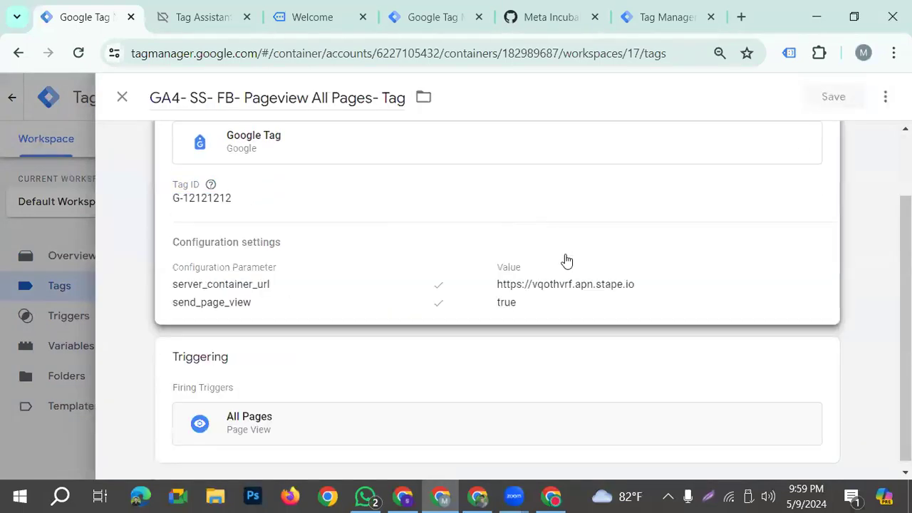
pyautogui.click(243, 245)
pyautogui.click(244, 232)
pyautogui.press('BackSpace')
pyautogui.press('BackSpace')
pyautogui.press('BackSpace')
pyautogui.press('BackSpace')
pyautogui.press('BackSpace')
pyautogui.press('BackSpace')
pyautogui.press('BackSpace')
pyautogui.press('BackSpace')
pyautogui.press('BackSpace')
pyautogui.press('BackSpace')
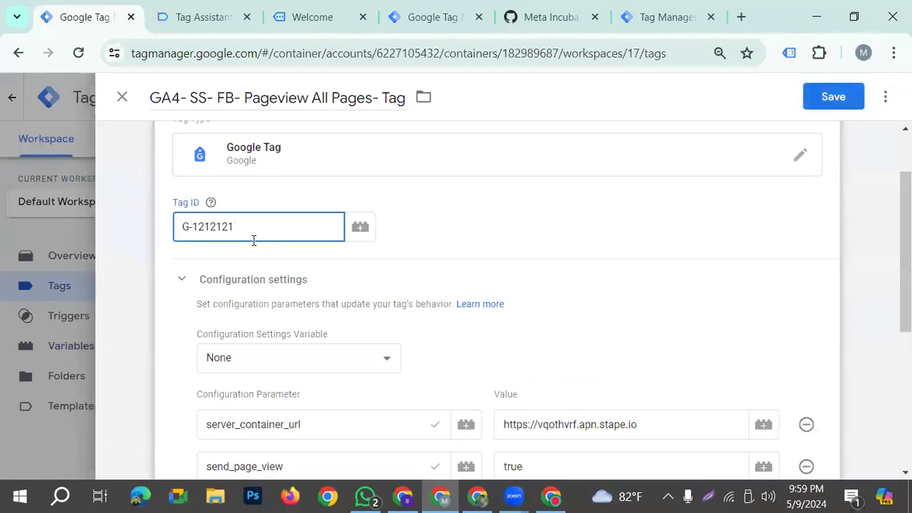
pyautogui.write('{{')
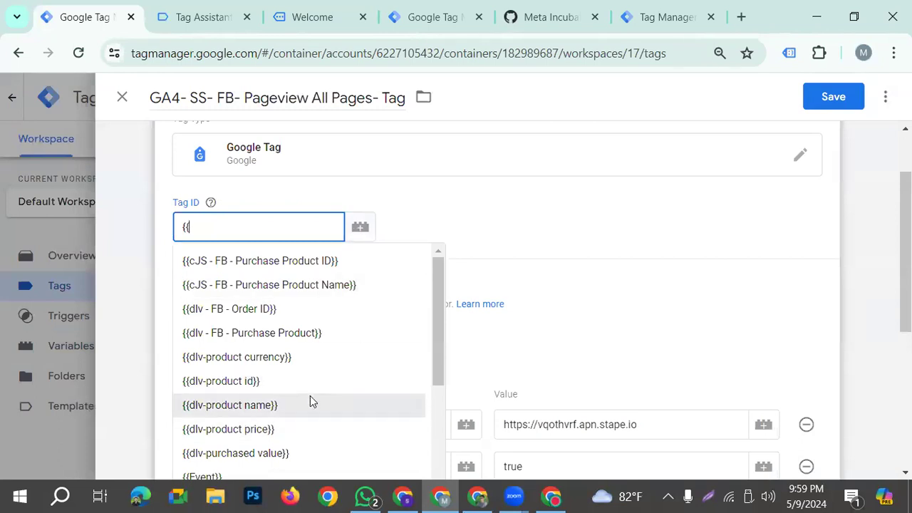
pyautogui.scroll(-3, 321, 392)
pyautogui.scroll(-2, 326, 388)
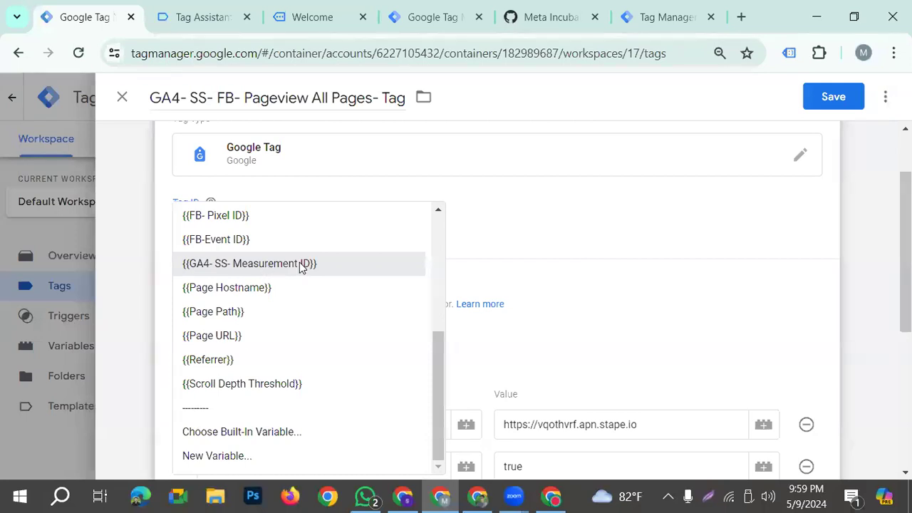
pyautogui.click(261, 274)
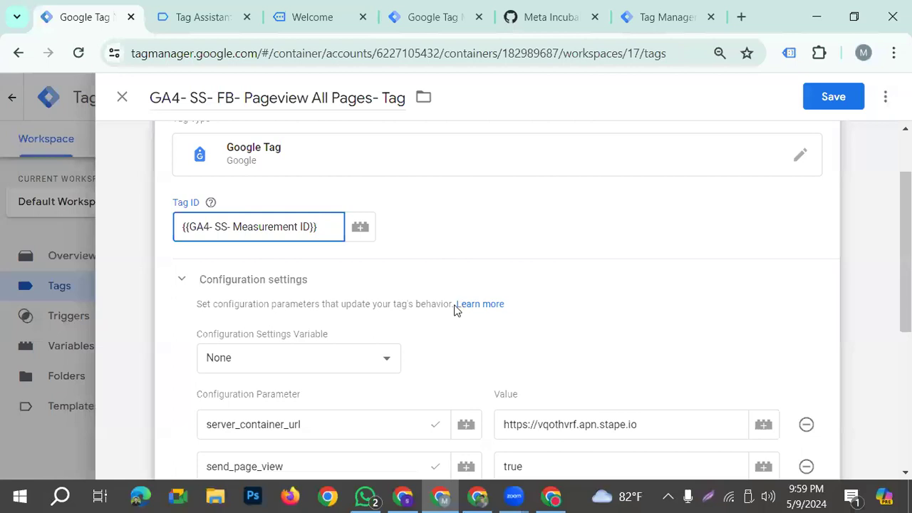
pyautogui.scroll(-1, 345, 366)
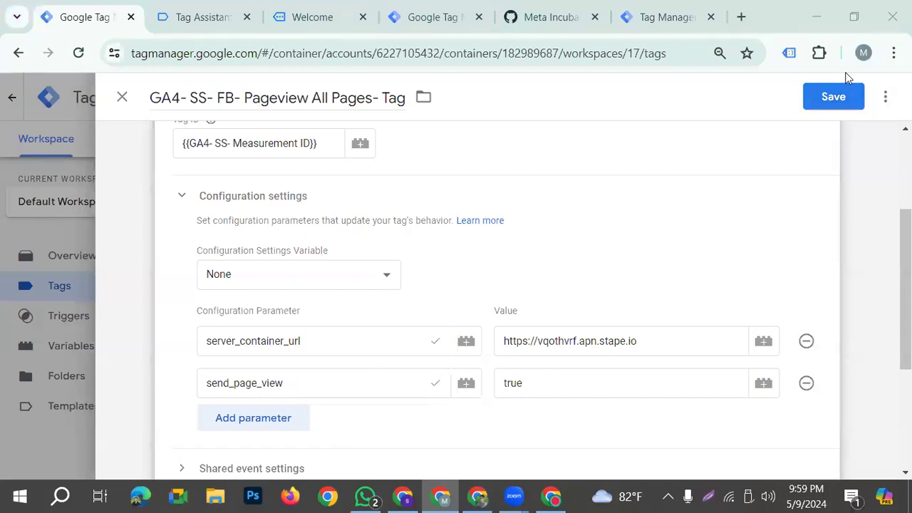
pyautogui.click(838, 96)
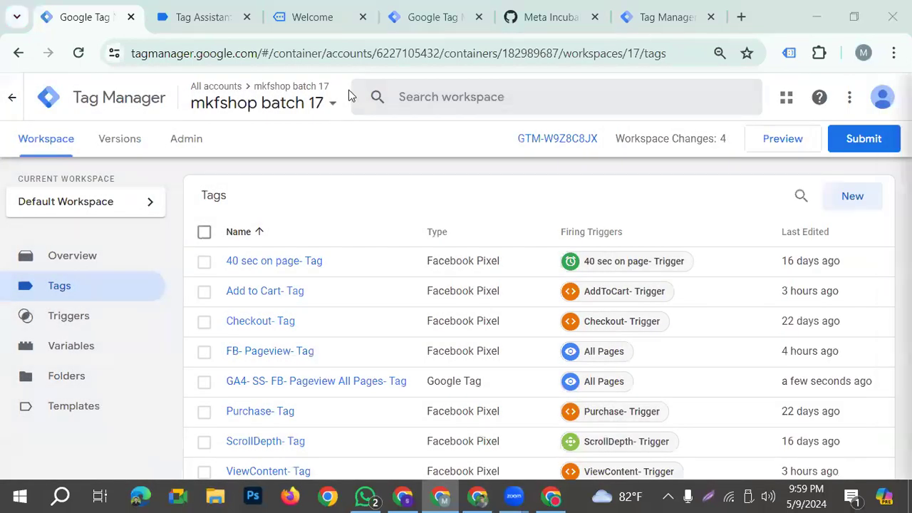
# Create a new tag in the web container and name it "GA4- SS- ViewContent- Tag"
pyautogui.scroll(-2, 321, 402)
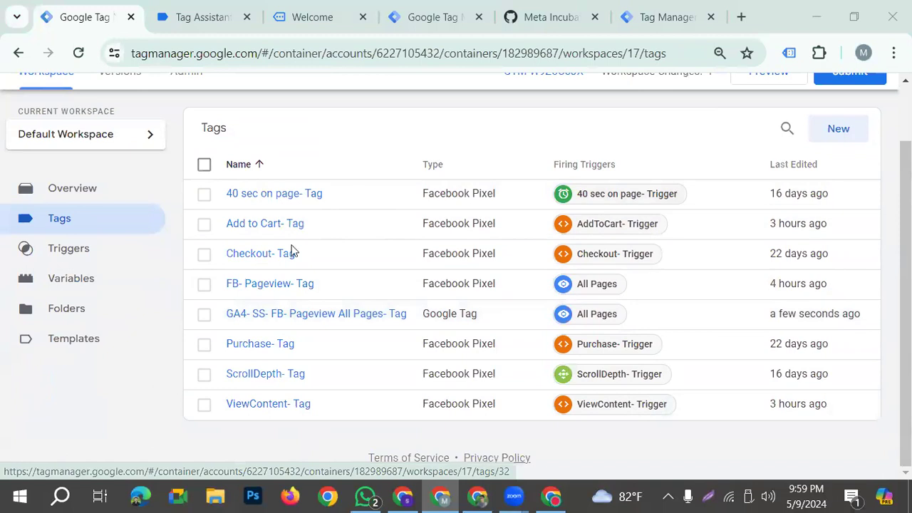
pyautogui.scroll(2, 292, 251)
pyautogui.click(834, 204)
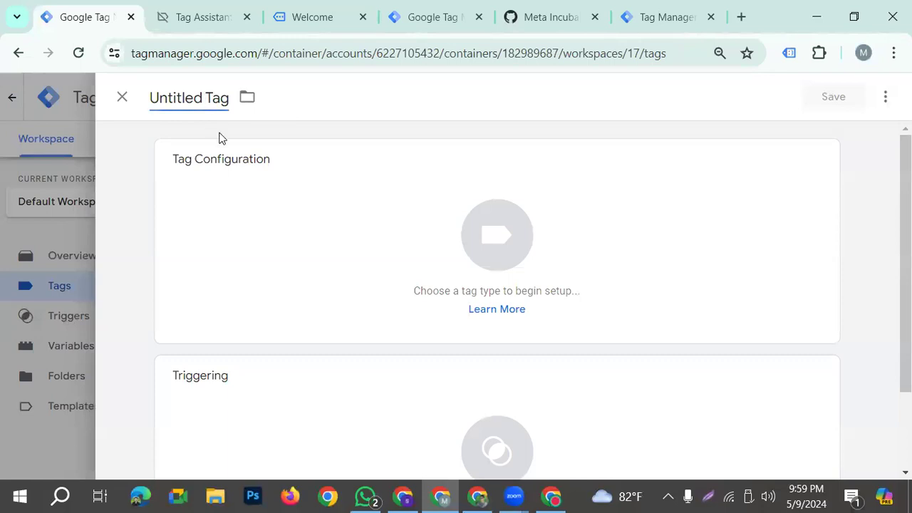
pyautogui.hotkey('ctrl', 'a')
pyautogui.press('BackSpace')
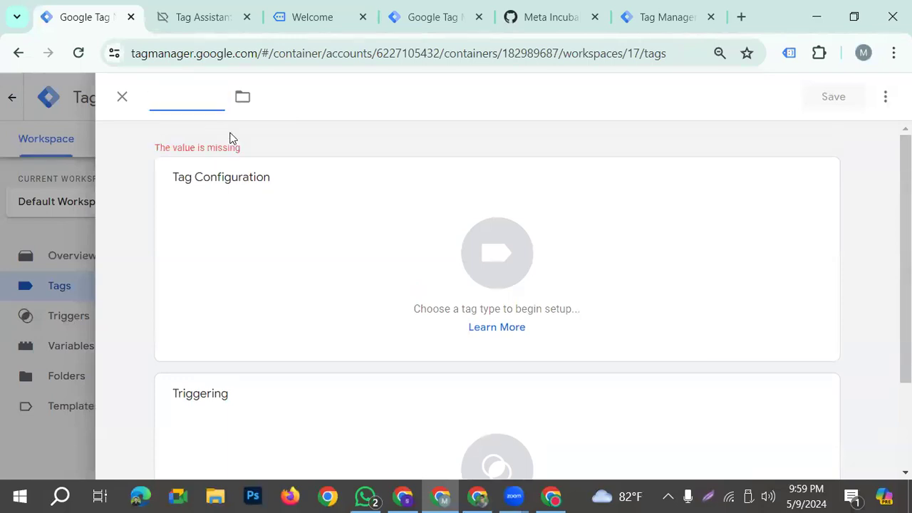
pyautogui.write('GA')
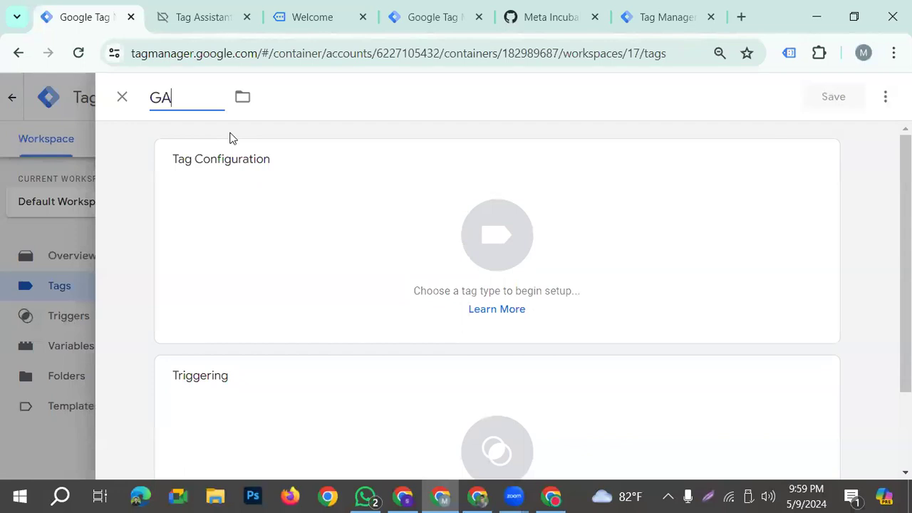
pyautogui.write('4- SS')
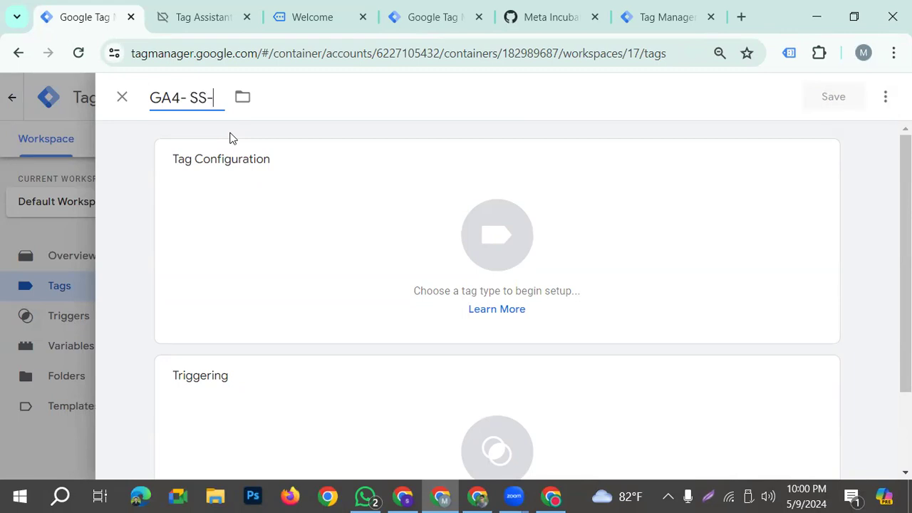
pyautogui.write('- ViewContent')
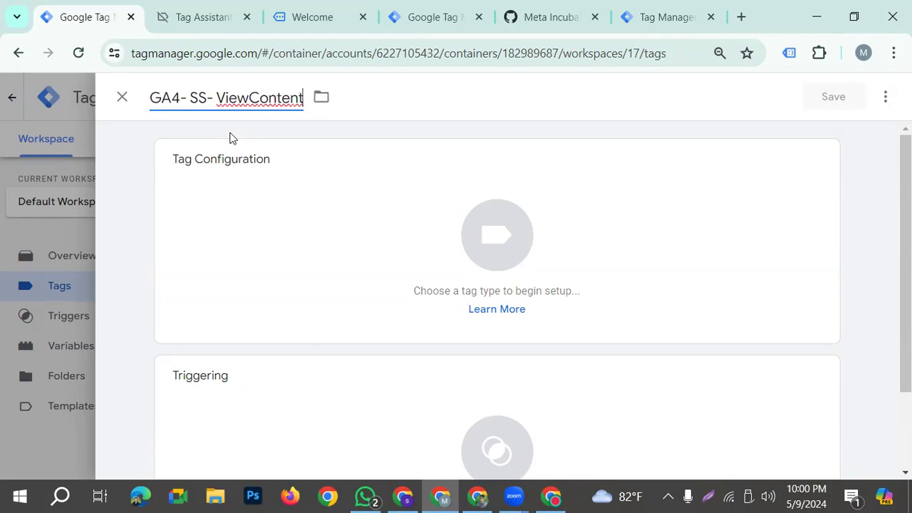
pyautogui.press('BackSpace')
pyautogui.write('- TAg')
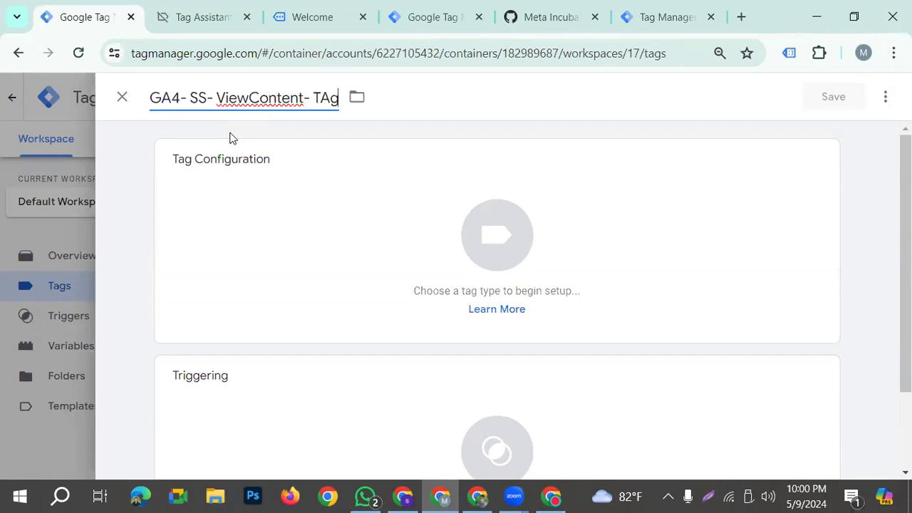
pyautogui.press('BackSpace')
pyautogui.press('BackSpace')
pyautogui.press('BackSpace')
pyautogui.write('a')
pyautogui.press('BackSpace')
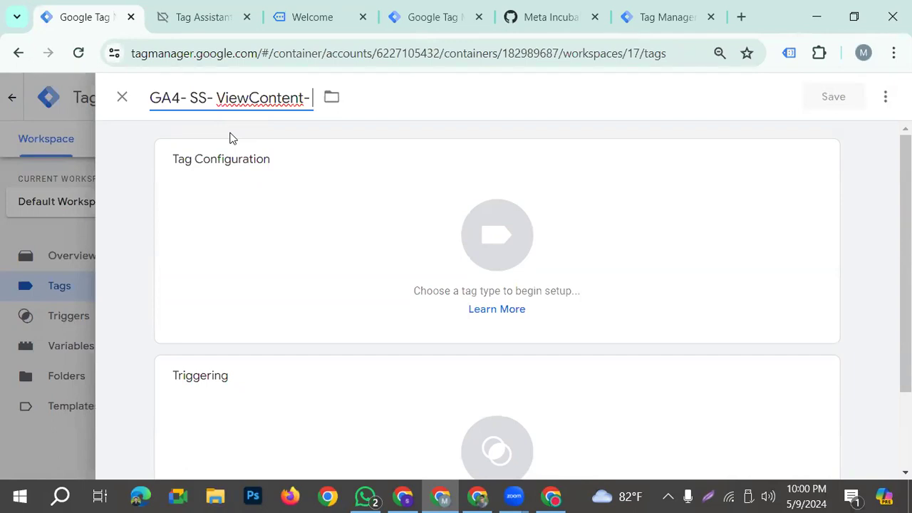
pyautogui.write('Tag')
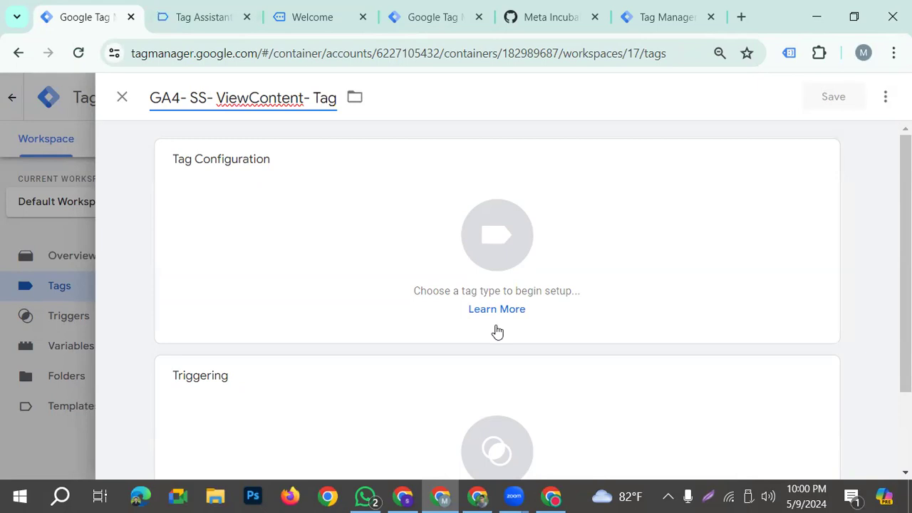
# Set the tag type to Google Analytics: GA4 Event and use {{GA4- SS- Measurement ID}} as its Measurement ID
pyautogui.click(458, 266)
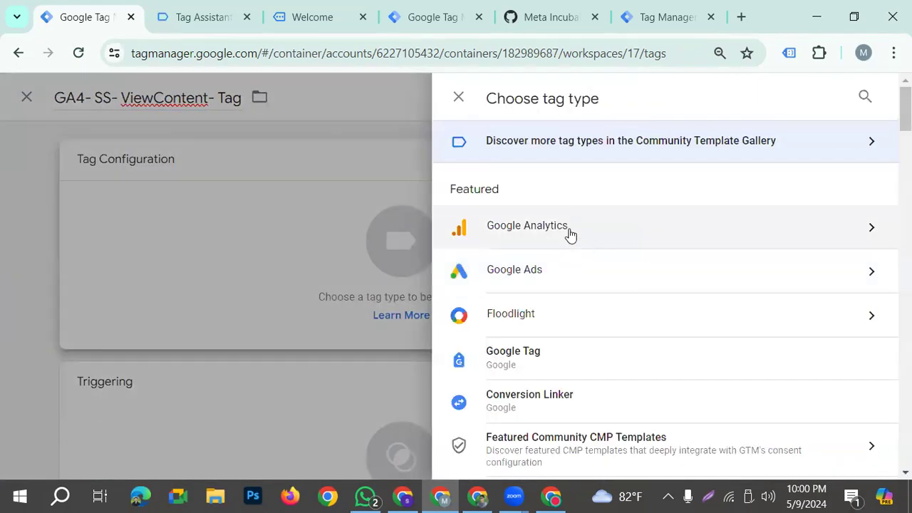
pyautogui.click(570, 229)
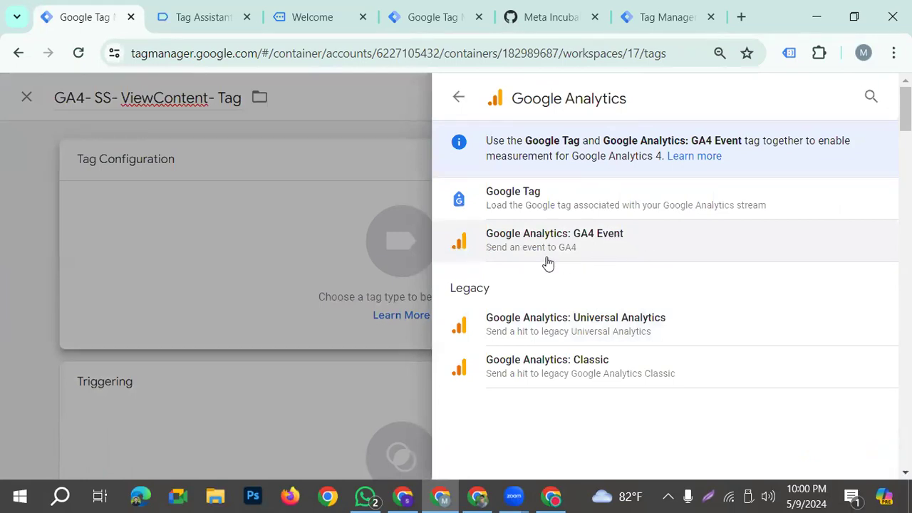
pyautogui.click(646, 255)
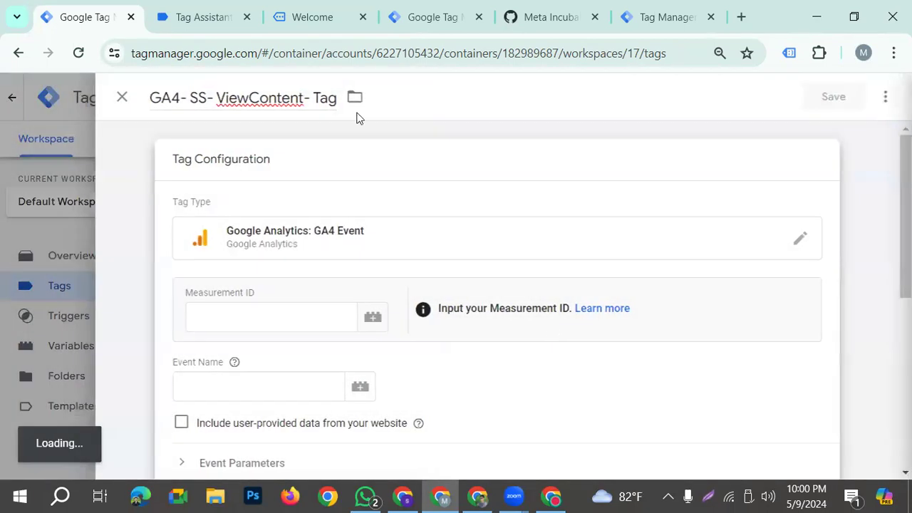
pyautogui.click(235, 308)
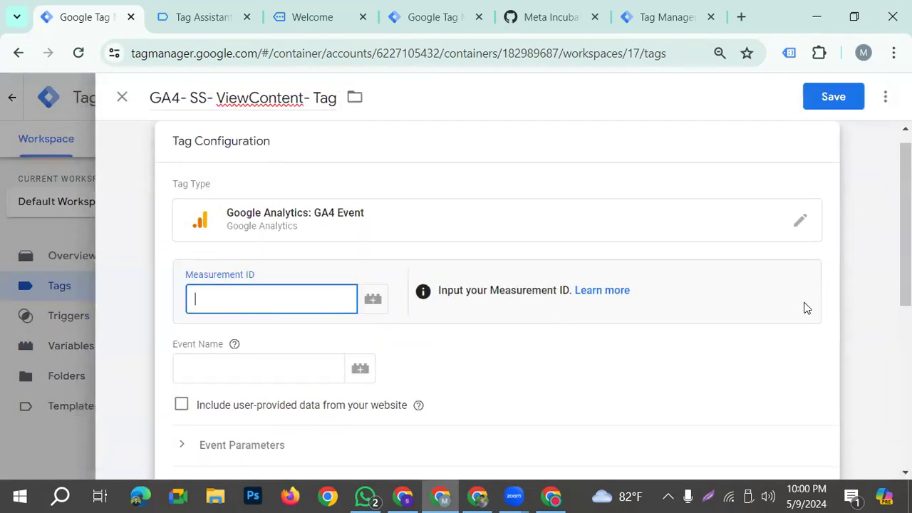
pyautogui.write('{{')
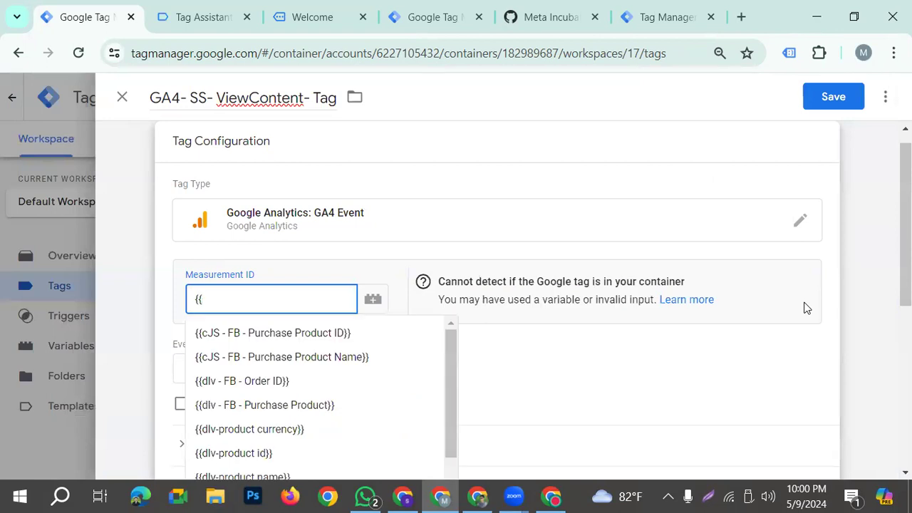
pyautogui.scroll(-2, 321, 367)
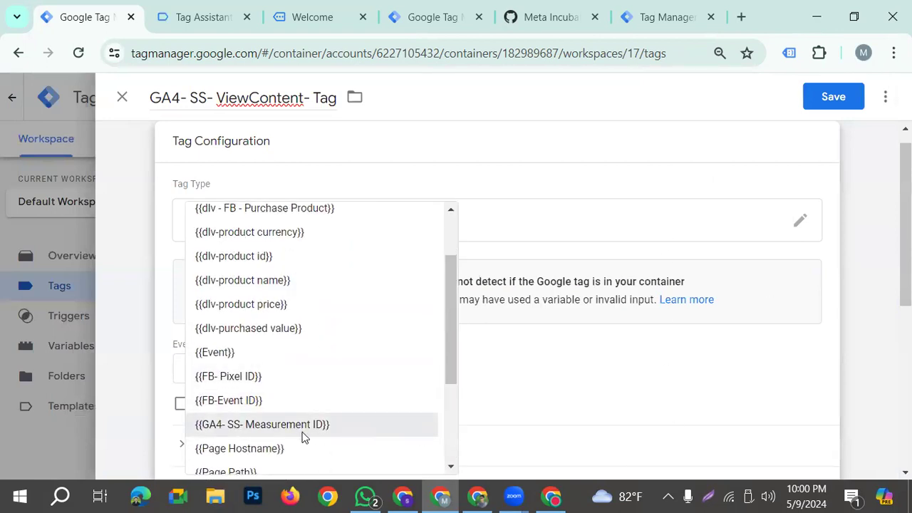
pyautogui.click(250, 425)
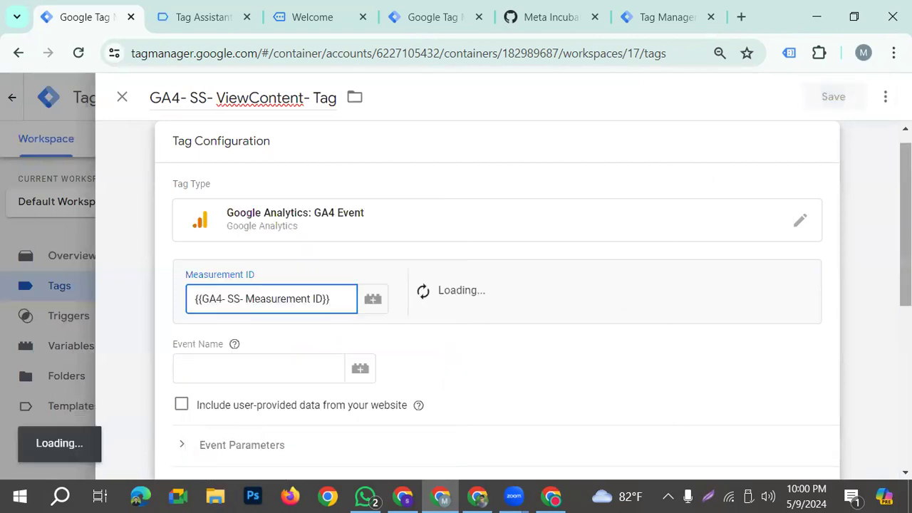
# Switch to the mkfshop site and open the Hand Sanitizer product page to trigger its product view event
pyautogui.click(213, 373)
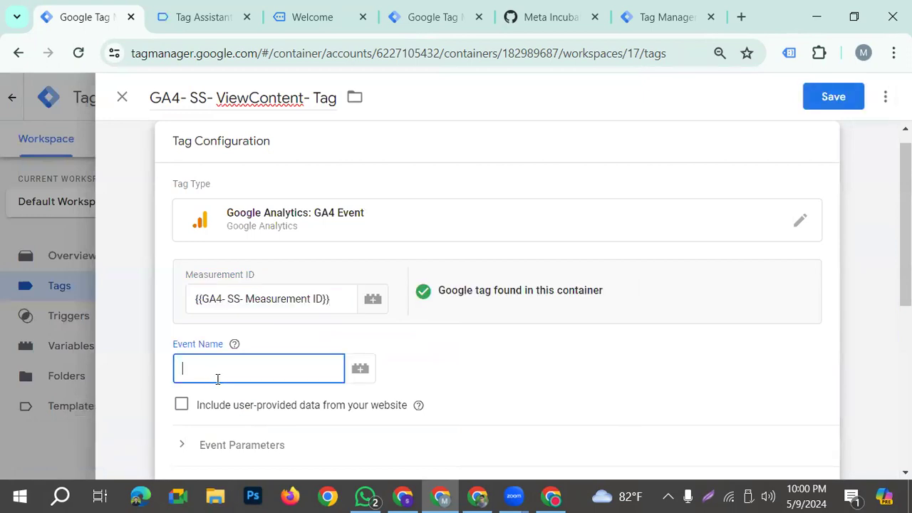
pyautogui.click(296, 19)
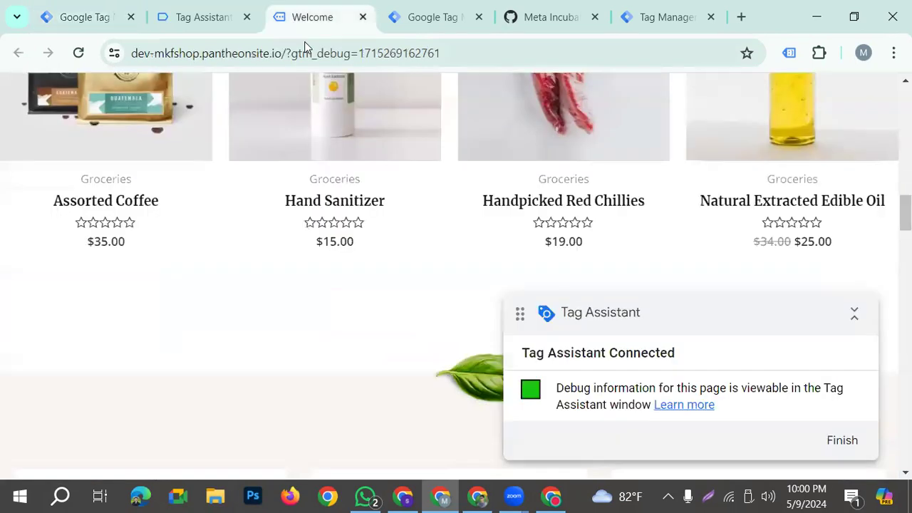
pyautogui.scroll(3, 381, 349)
pyautogui.click(342, 349)
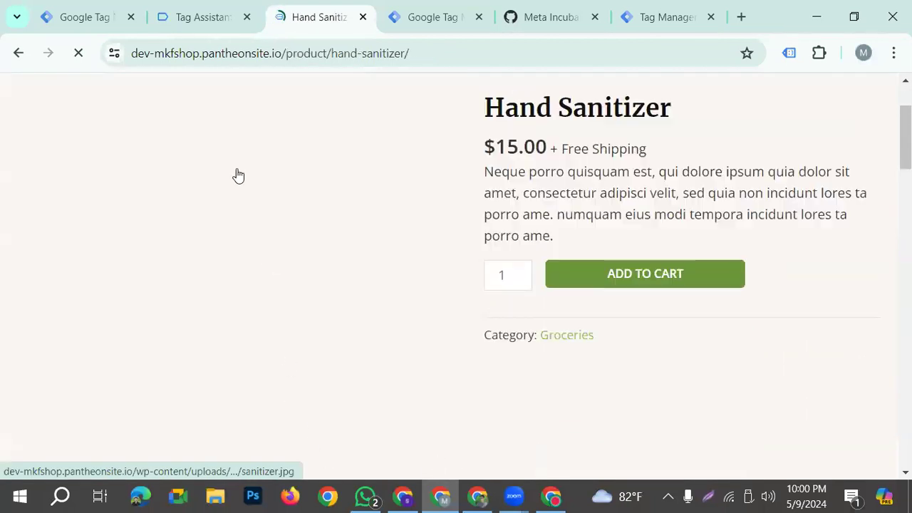
# Copy the view_item event name from the product page's Tag Assistant data and enter it as the Event Name in Tag Manager
pyautogui.click(174, 20)
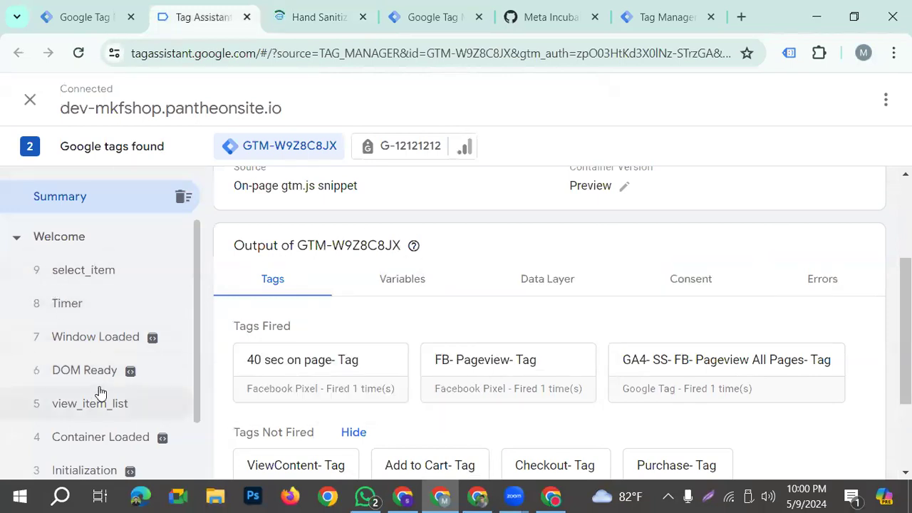
pyautogui.click(96, 341)
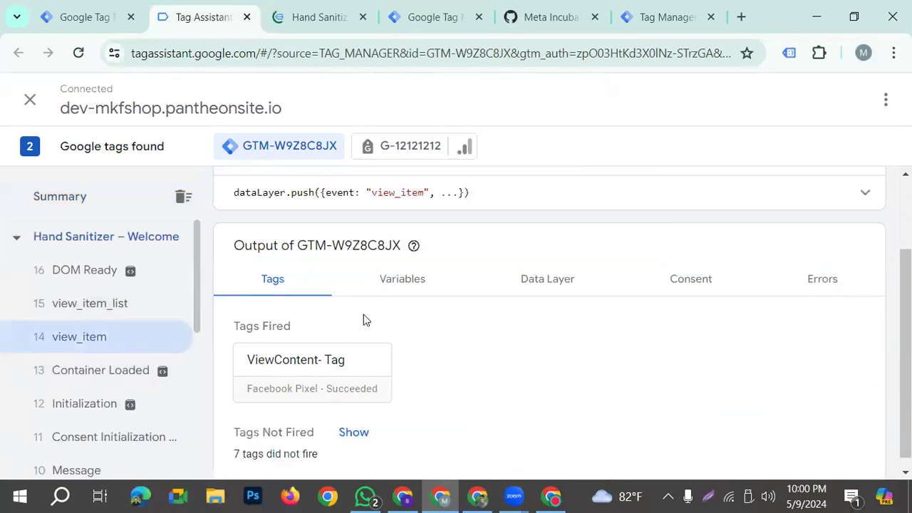
pyautogui.doubleClick(404, 193)
pyautogui.hotkey('ctrl', 'c')
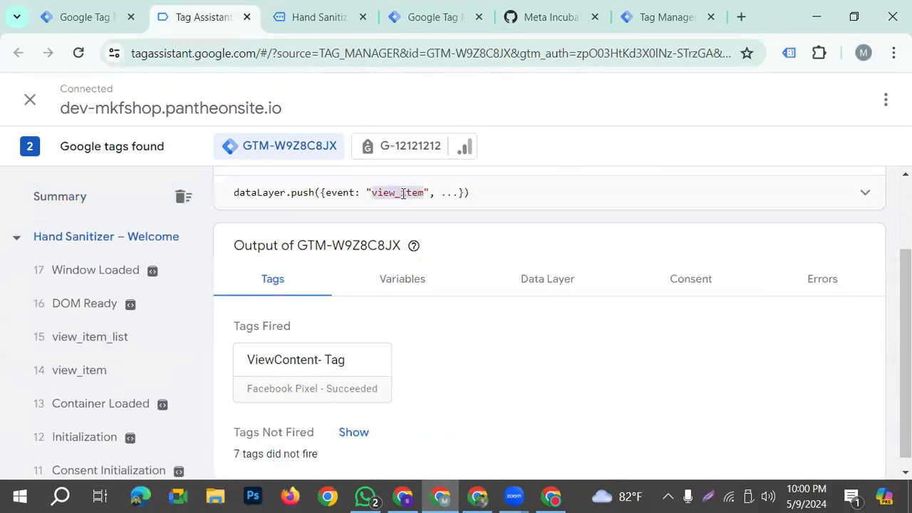
pyautogui.click(114, 22)
pyautogui.hotkey('ctrl', 'v')
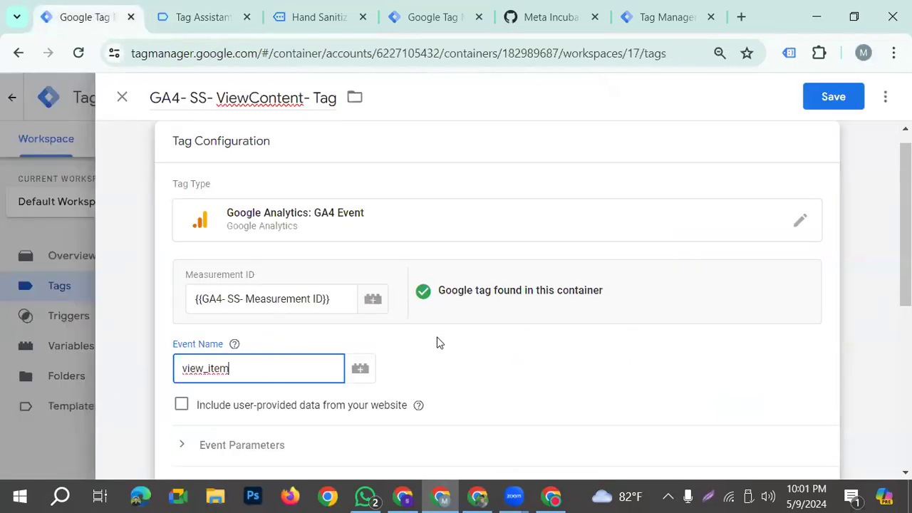
# Expand the tag's More Settings to show its Ecommerce options
pyautogui.scroll(-2, 361, 352)
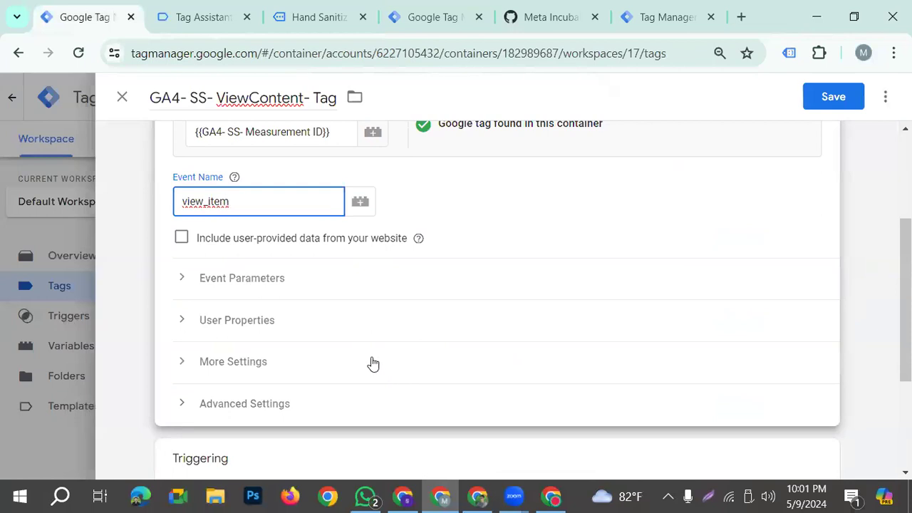
pyautogui.click(229, 365)
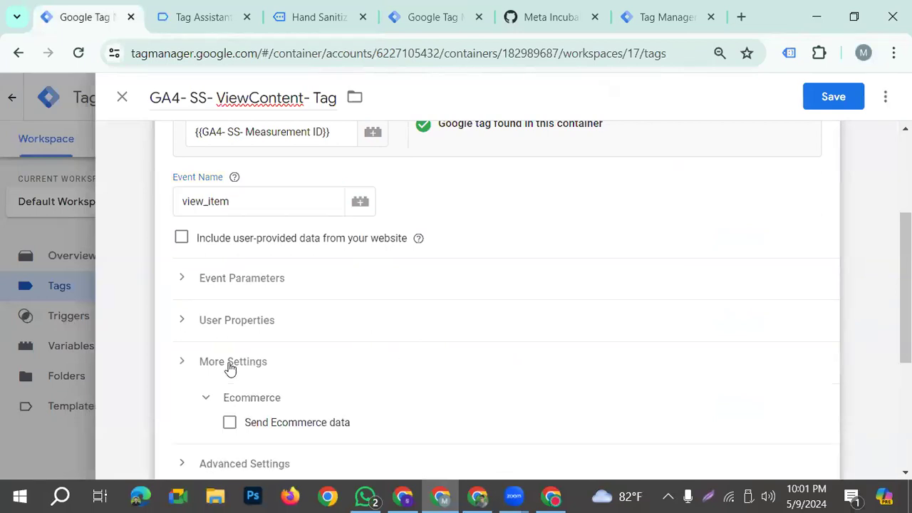
pyautogui.scroll(-1, 261, 367)
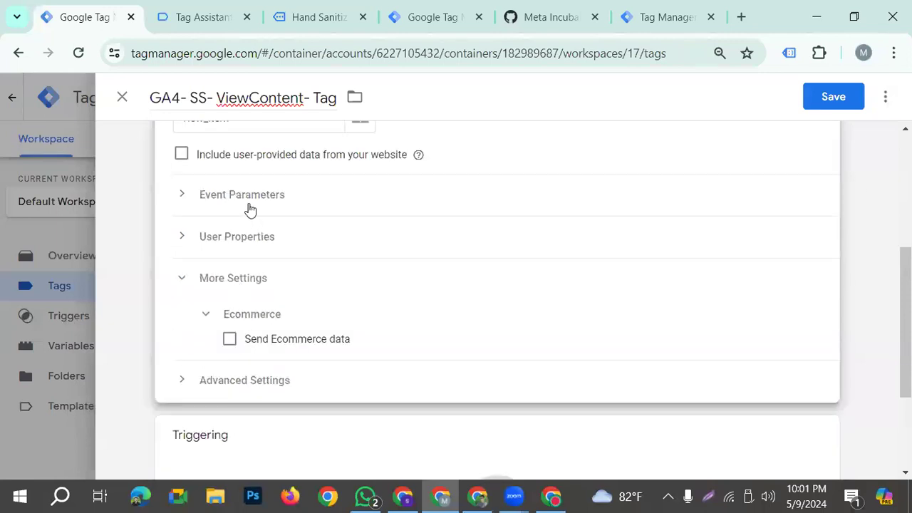
# Expand the tag's User Properties, Event Parameters and Advanced Settings sections to review their options
pyautogui.click(253, 246)
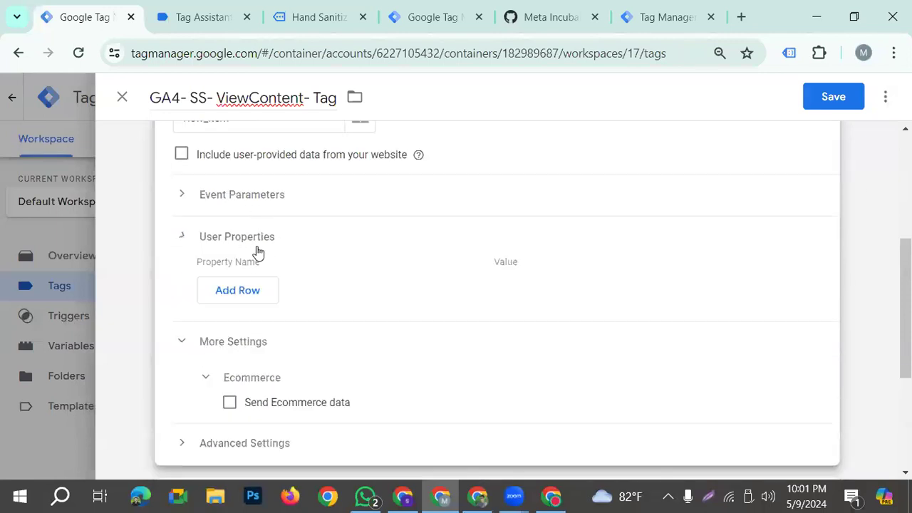
pyautogui.click(253, 206)
pyautogui.scroll(-2, 327, 280)
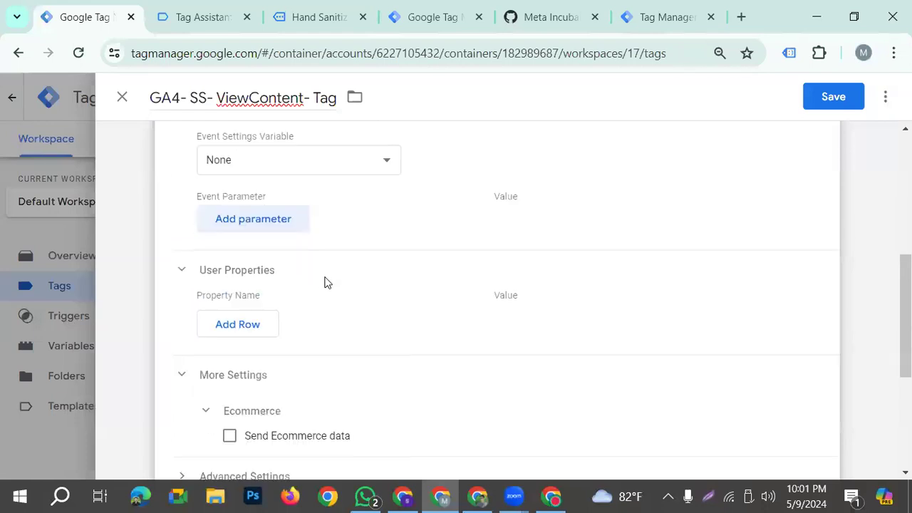
pyautogui.click(245, 393)
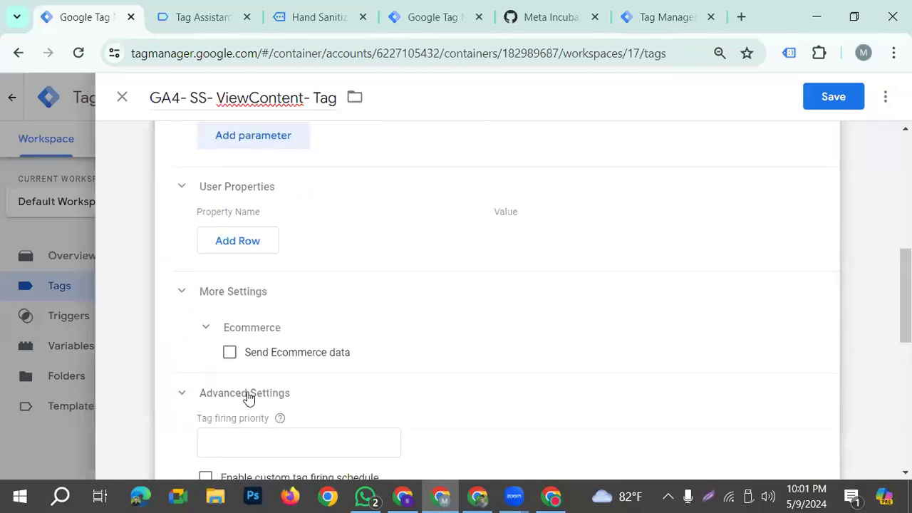
pyautogui.scroll(-3, 316, 387)
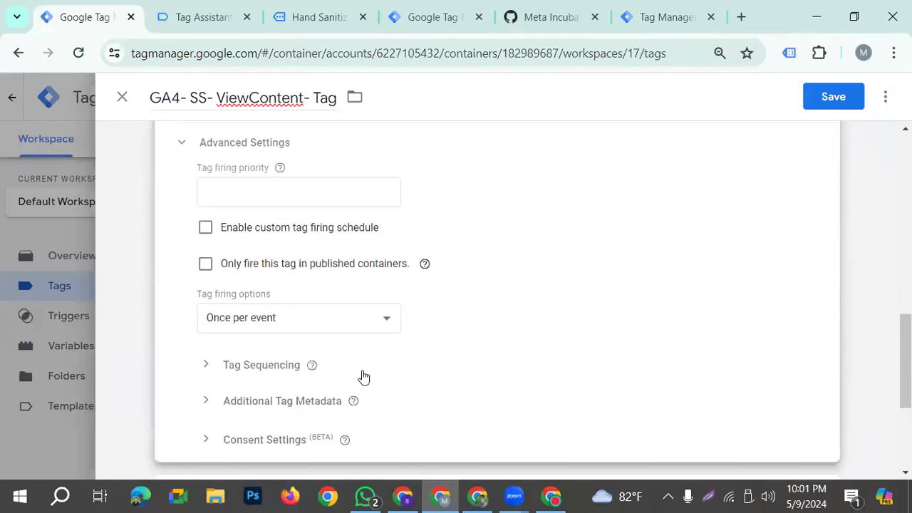
pyautogui.scroll(3, 440, 383)
# Assign the existing ViewContent- Trigger as the tag's firing trigger
pyautogui.scroll(-6, 558, 363)
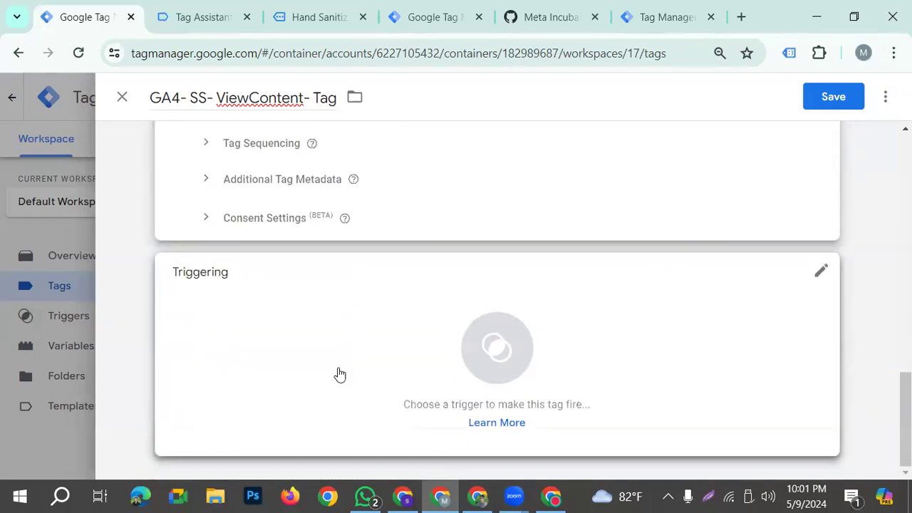
pyautogui.click(340, 374)
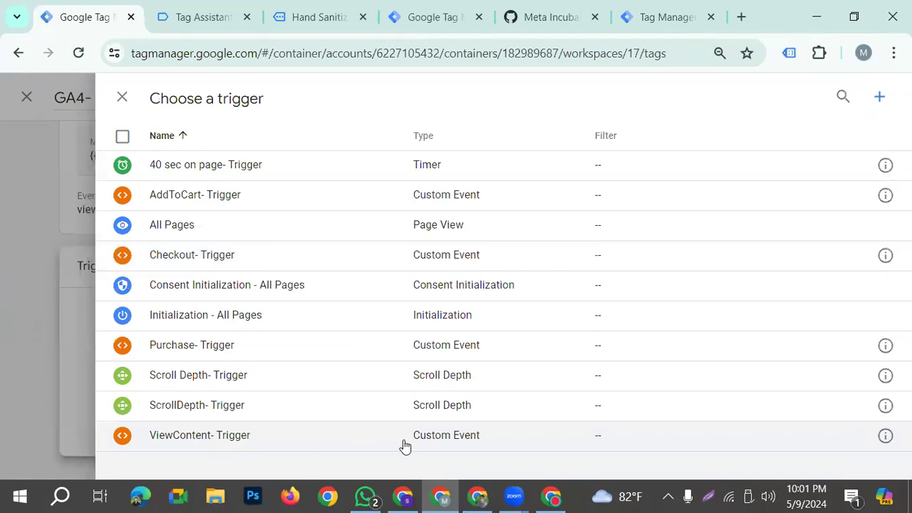
pyautogui.click(287, 442)
pyautogui.scroll(2, 534, 330)
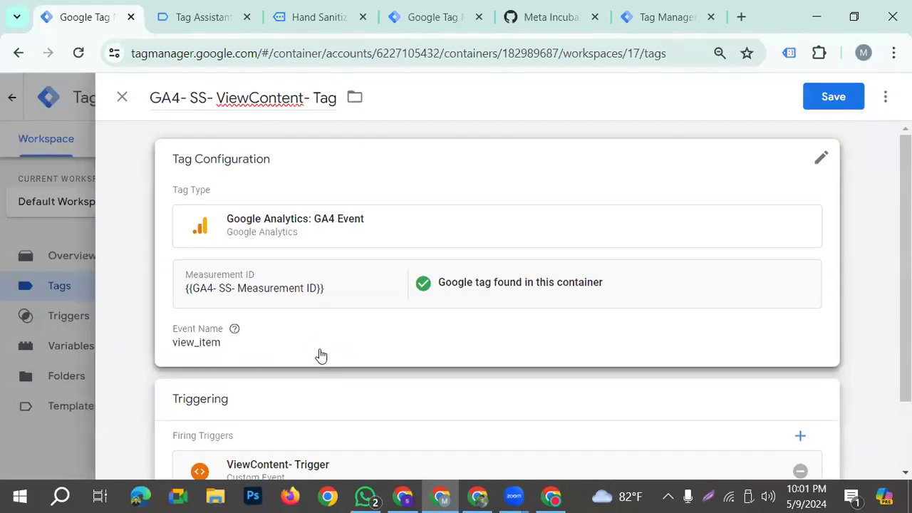
# Reopen the tag configuration and add three blank event parameter rows
pyautogui.click(318, 356)
pyautogui.scroll(-3, 328, 365)
pyautogui.scroll(-2, 300, 357)
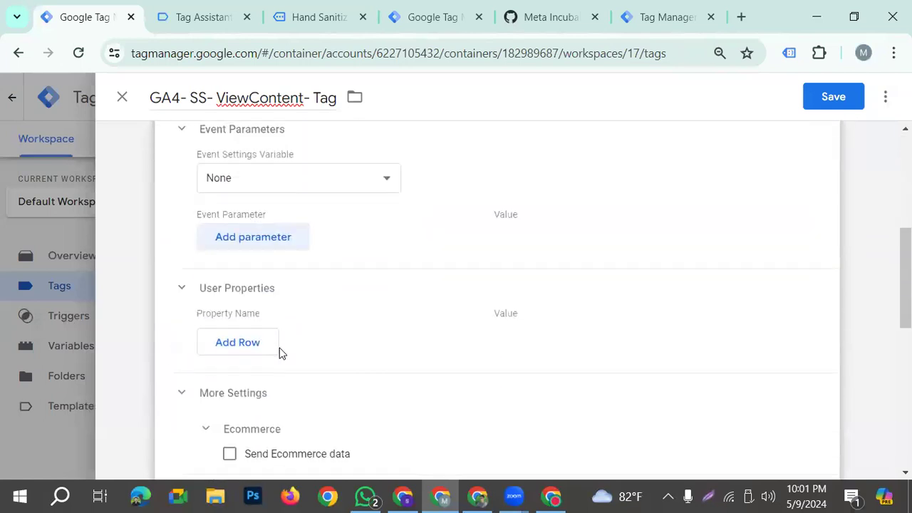
pyautogui.scroll(2, 301, 367)
pyautogui.scroll(2, 299, 366)
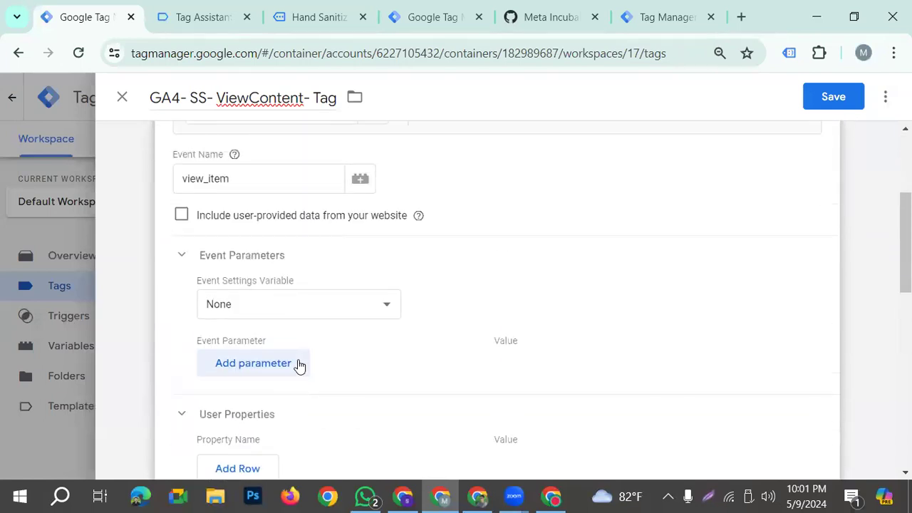
pyautogui.scroll(-2, 340, 377)
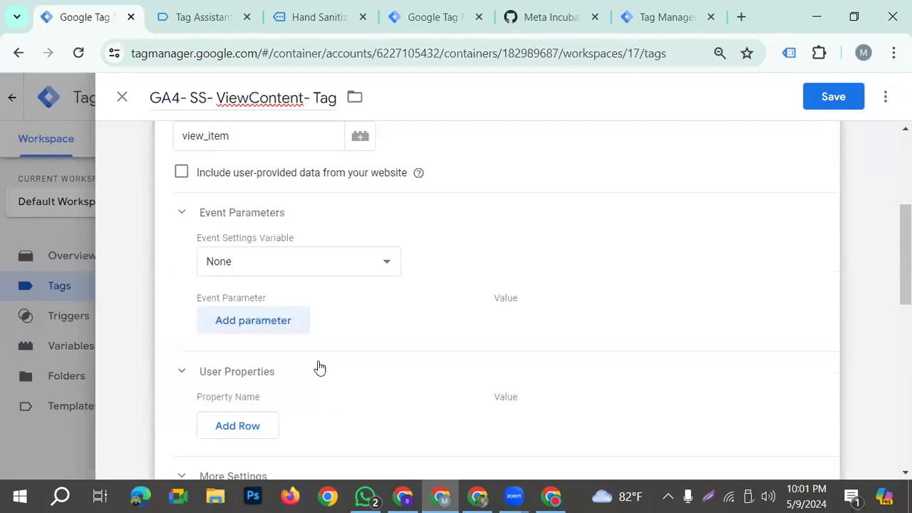
pyautogui.click(259, 322)
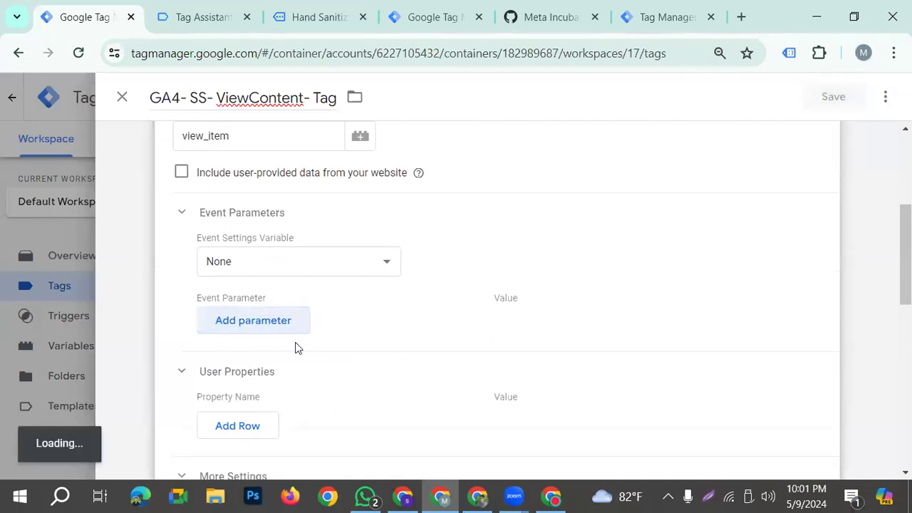
pyautogui.click(275, 364)
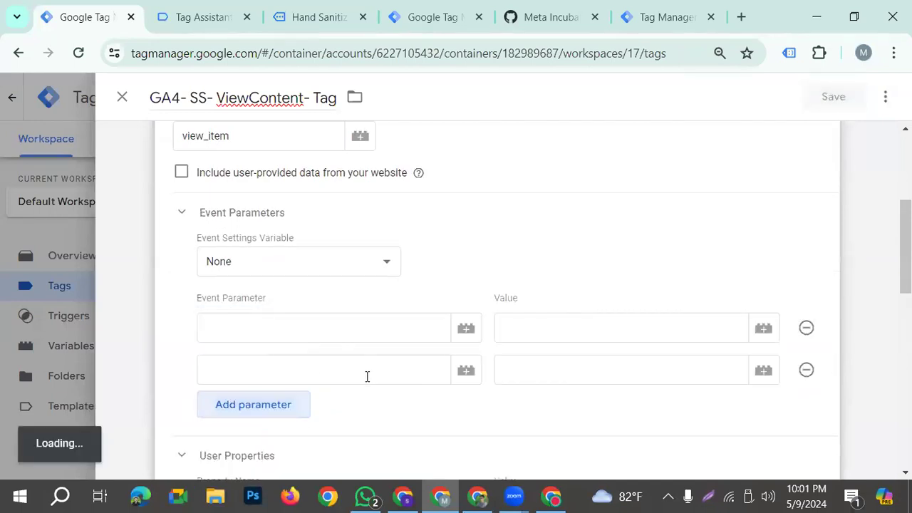
pyautogui.click(282, 409)
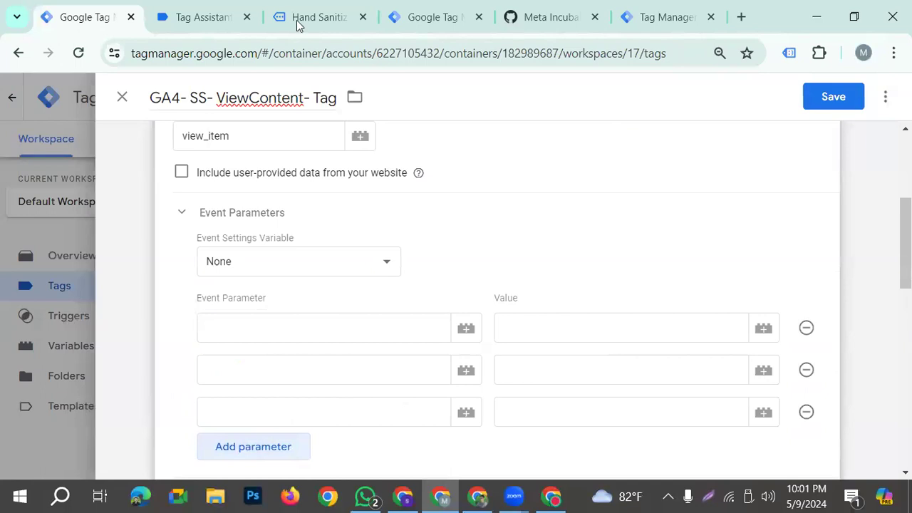
# Switch to the Paid Batch All Class Note folder in Google Drive and open the Setup Facebook CAPI & GA4 Server-side Tracking document
pyautogui.click(403, 497)
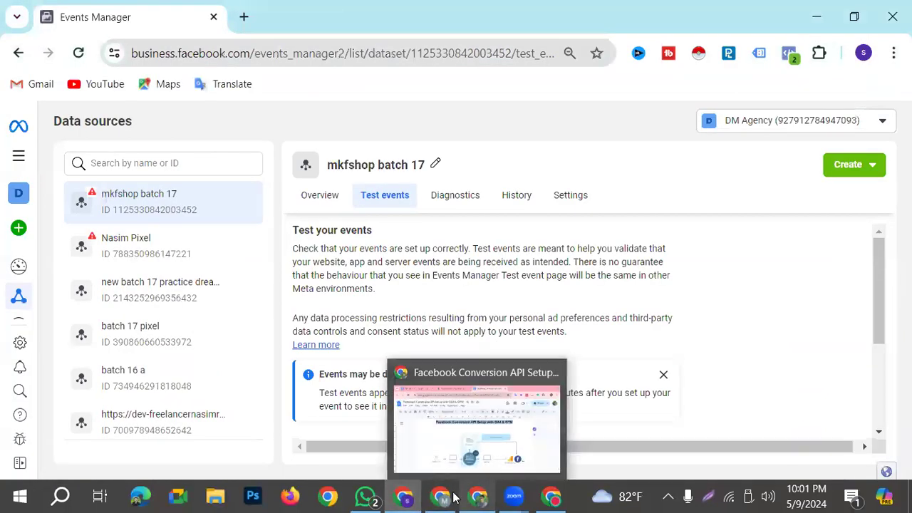
pyautogui.click(465, 497)
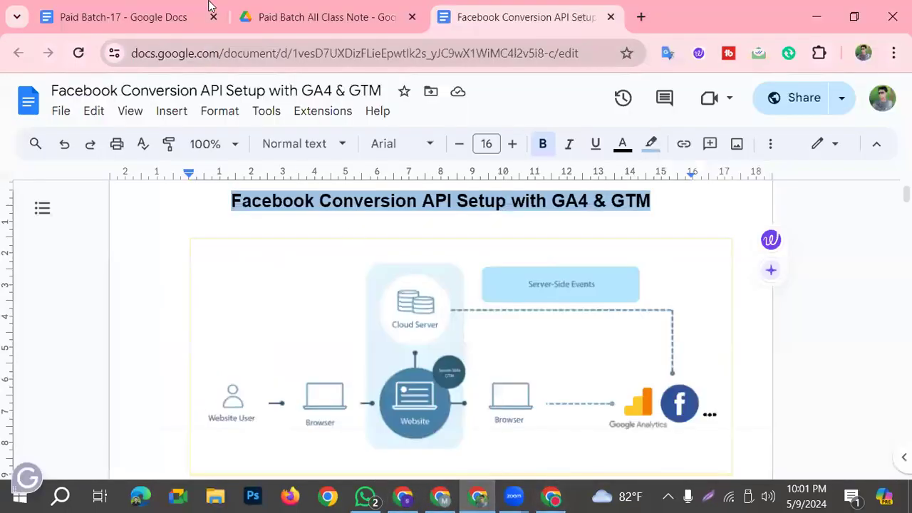
pyautogui.scroll(-8, 397, 365)
pyautogui.scroll(-10, 397, 365)
pyautogui.click(292, 22)
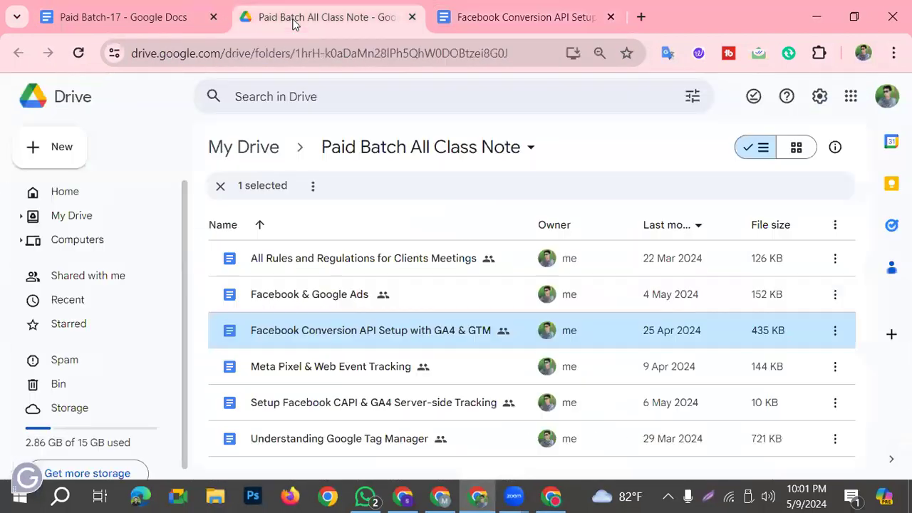
pyautogui.doubleClick(363, 404)
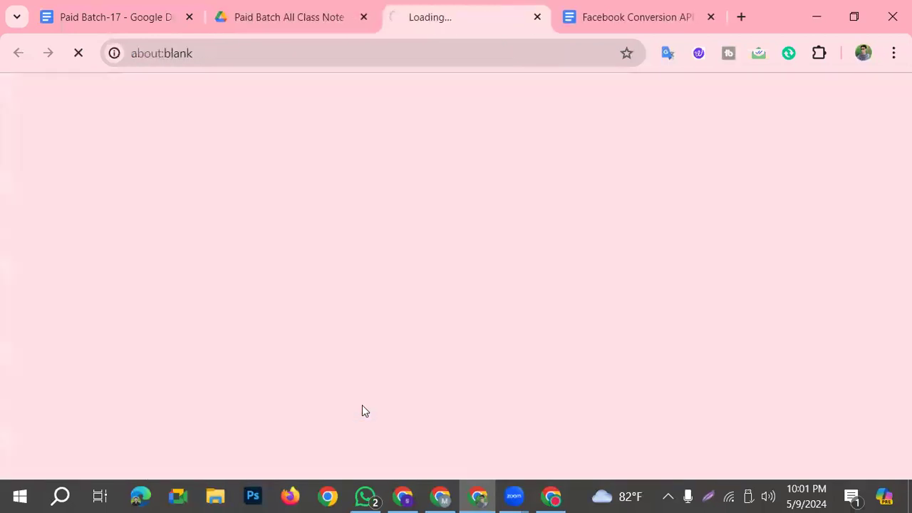
# Examine the document's Send View Item Event to Server section for its required parameters
pyautogui.scroll(-2, 399, 362)
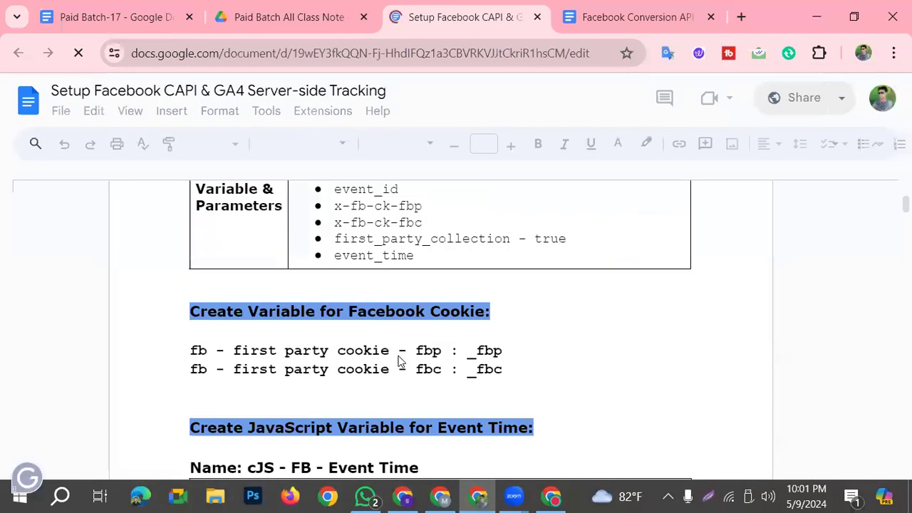
pyautogui.scroll(-1, 399, 362)
pyautogui.scroll(6, 399, 361)
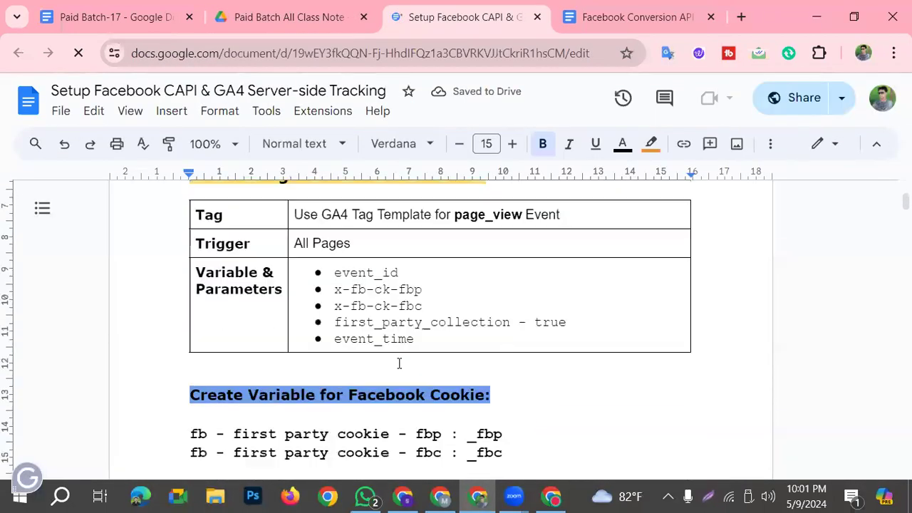
pyautogui.scroll(-2, 399, 366)
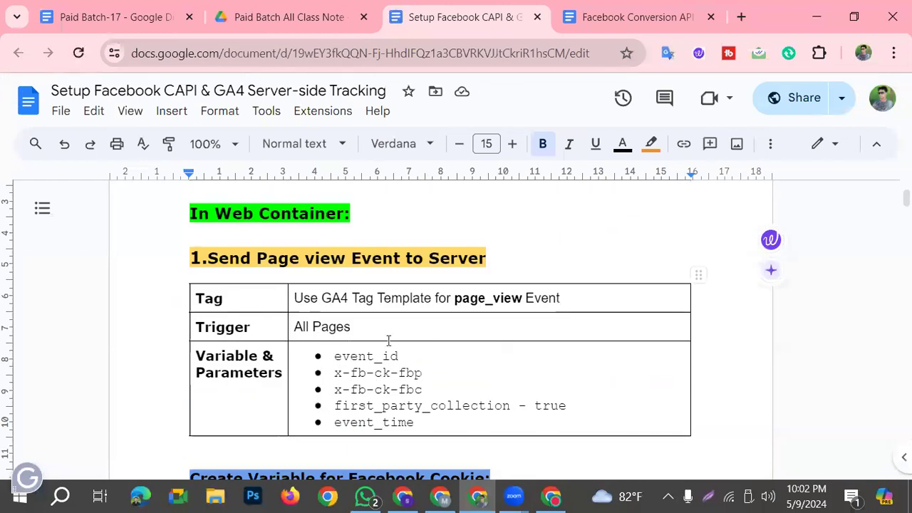
pyautogui.scroll(-8, 392, 342)
pyautogui.scroll(-4, 424, 349)
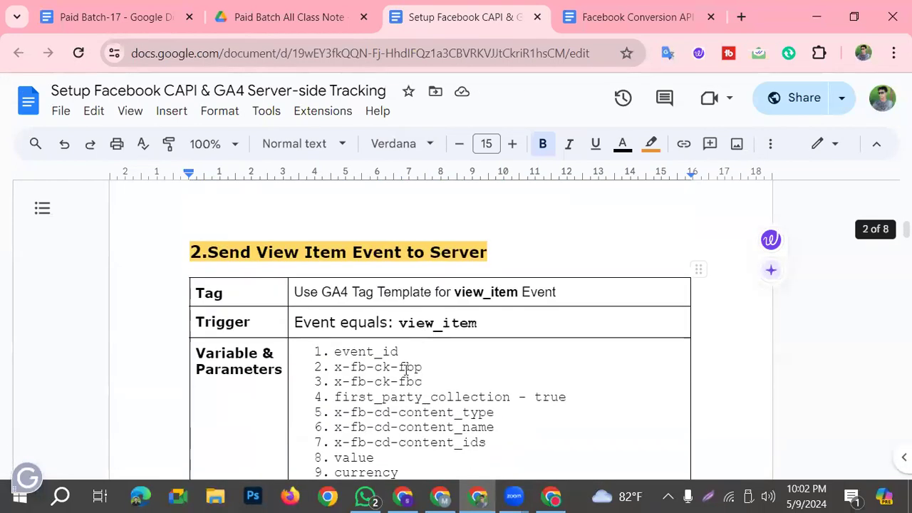
pyautogui.scroll(-1, 403, 368)
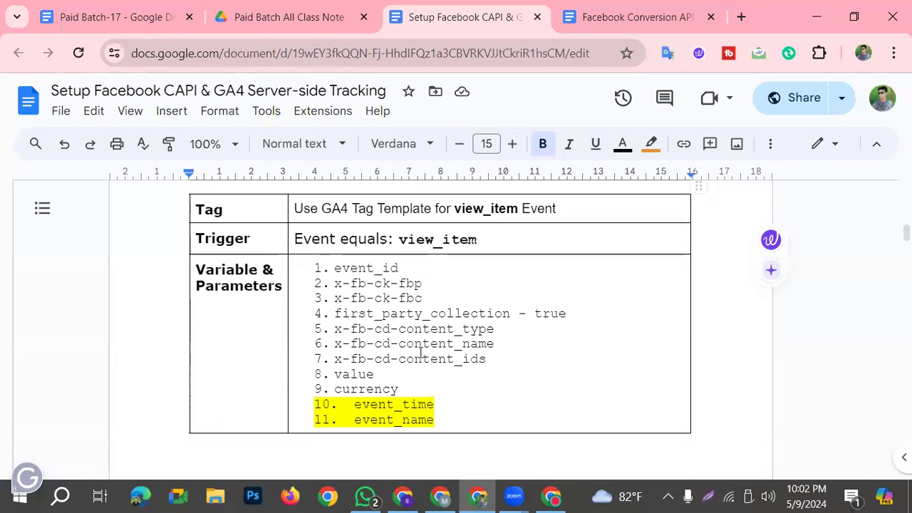
# Copy x-fb-cd-content_type from the document and enter it as the first event parameter of the ViewContent tag in Tag Manager
pyautogui.moveTo(495, 328); pyautogui.dragTo(334, 329)
pyautogui.hotkey('ctrl', 'c')
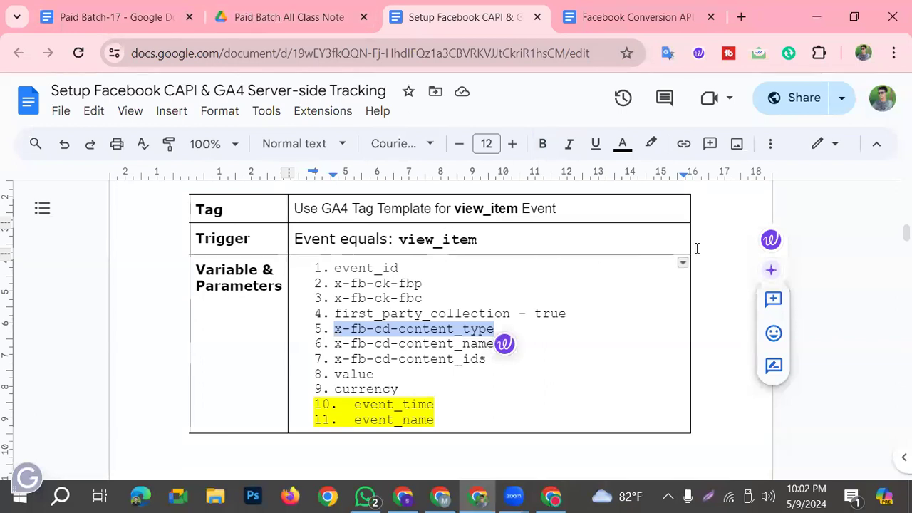
pyautogui.click(404, 497)
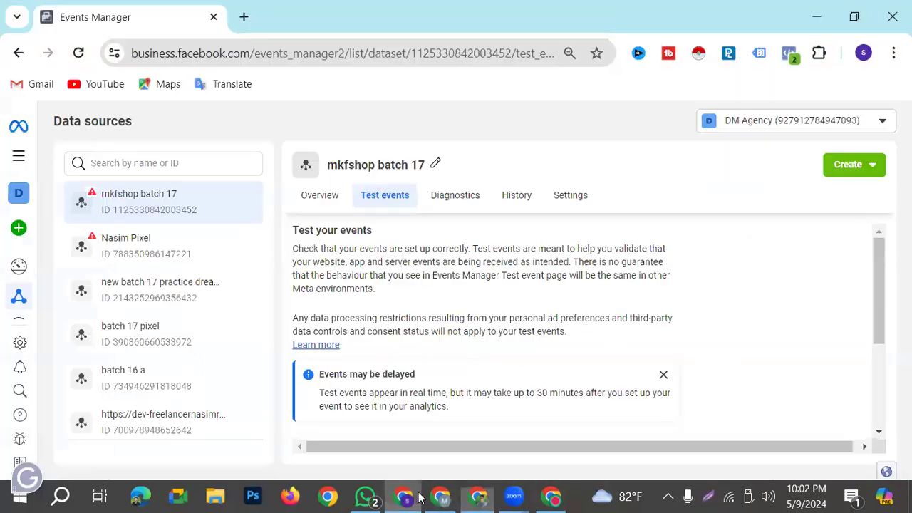
pyautogui.click(441, 496)
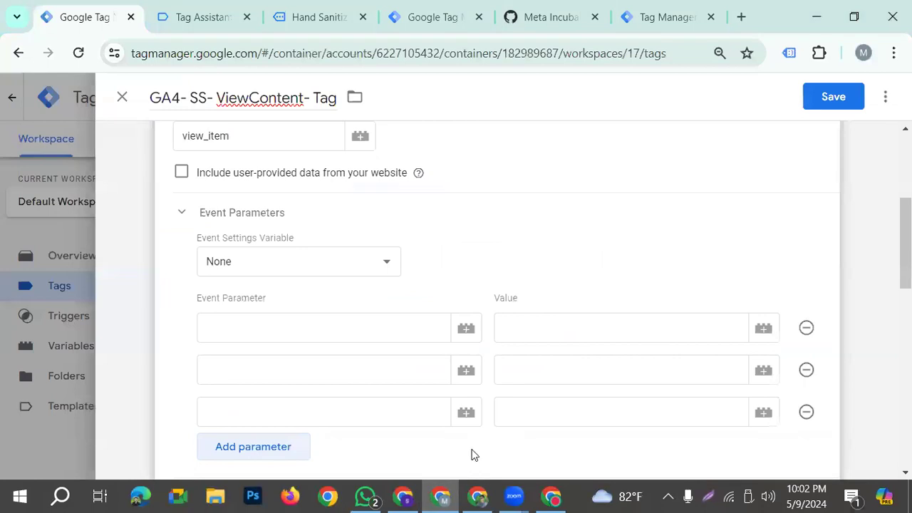
pyautogui.click(350, 329)
pyautogui.hotkey('ctrl', 'v')
pyautogui.click(354, 365)
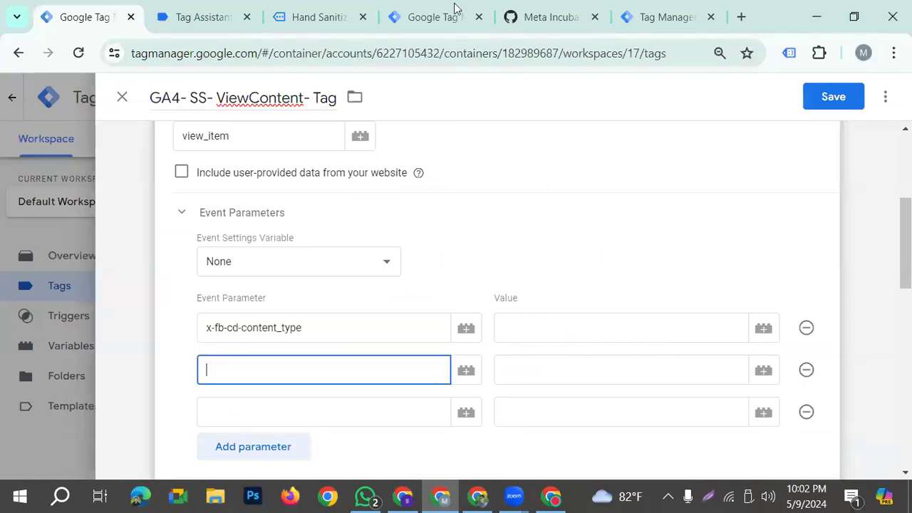
pyautogui.click(297, 26)
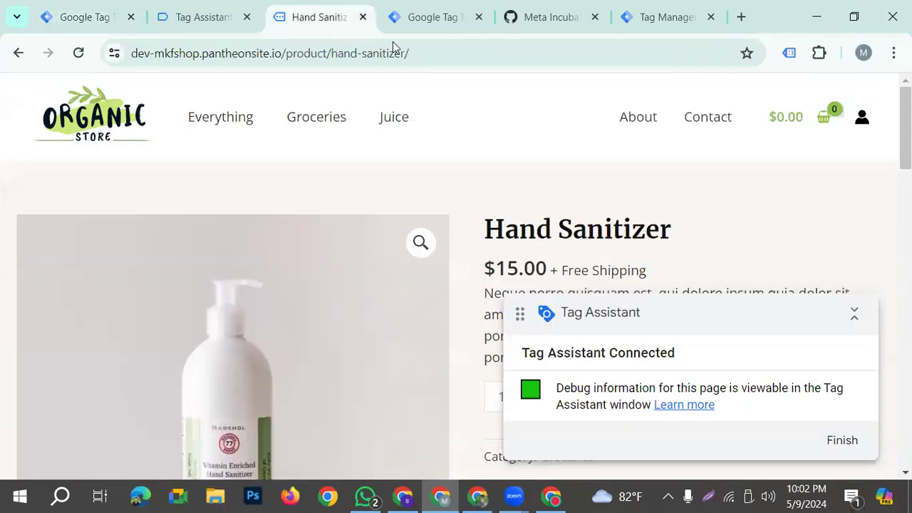
pyautogui.click(187, 18)
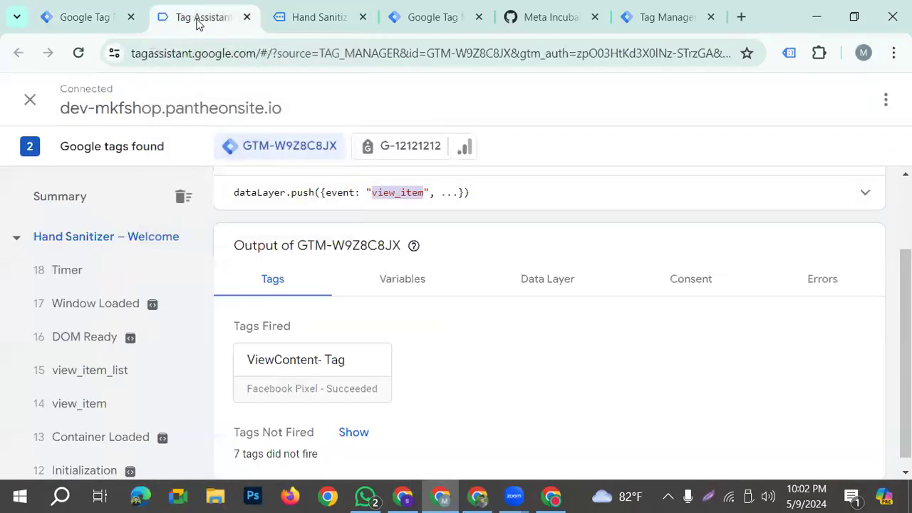
pyautogui.click(111, 20)
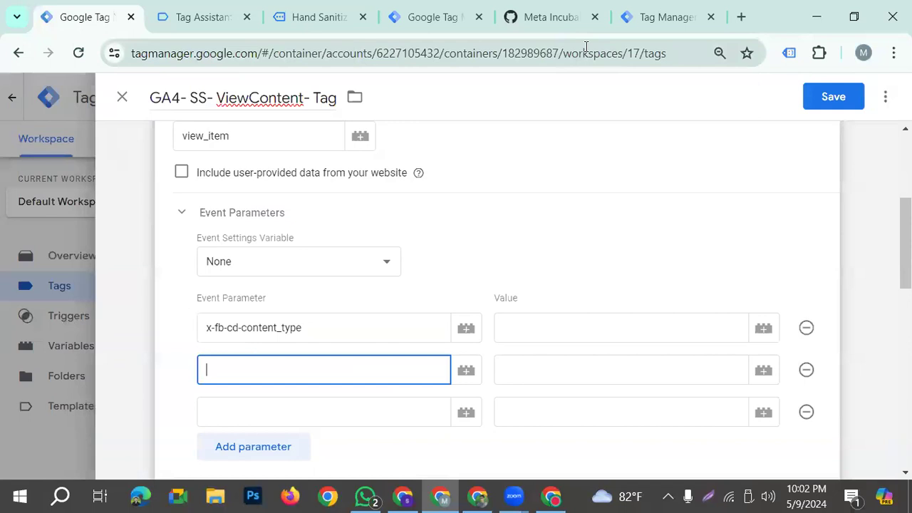
# Copy x-fb-cd-content_name from the document's view_item parameter list and enter it as the second event parameter in Tag Manager
pyautogui.click(478, 497)
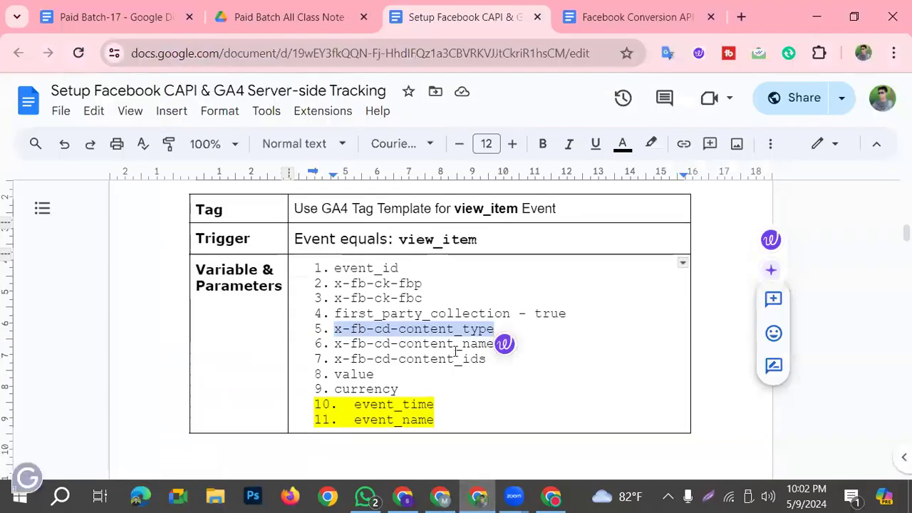
pyautogui.moveTo(337, 348); pyautogui.dragTo(496, 337)
pyautogui.hotkey('ctrl', 'c')
pyautogui.click(129, 13)
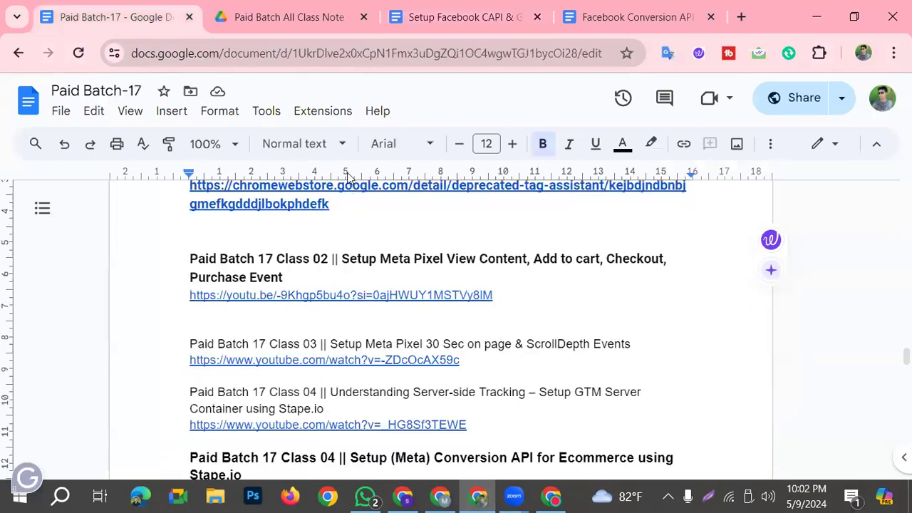
pyautogui.click(440, 496)
pyautogui.hotkey('ctrl', 'v')
pyautogui.click(408, 291)
# Copy x-fb-cd-content_ids from the document's view_item parameter list and enter it as the third event parameter in Tag Manager
pyautogui.click(283, 412)
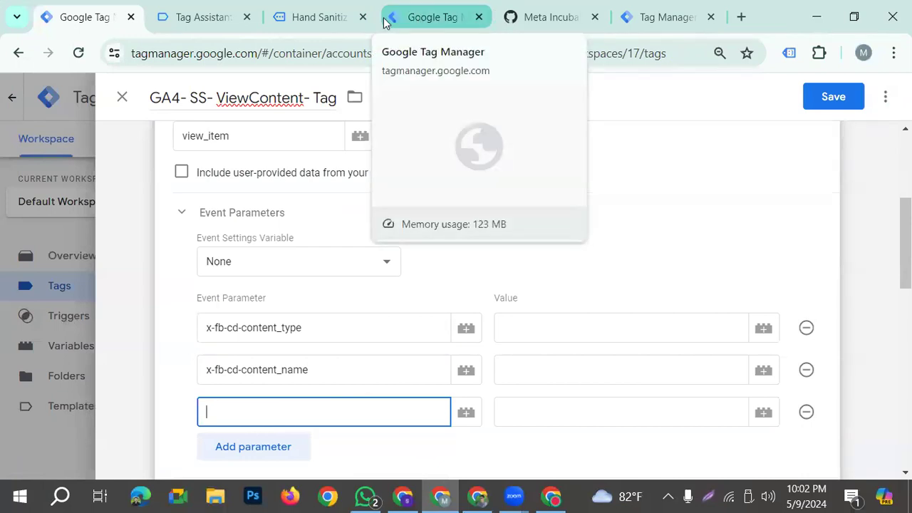
pyautogui.click(479, 497)
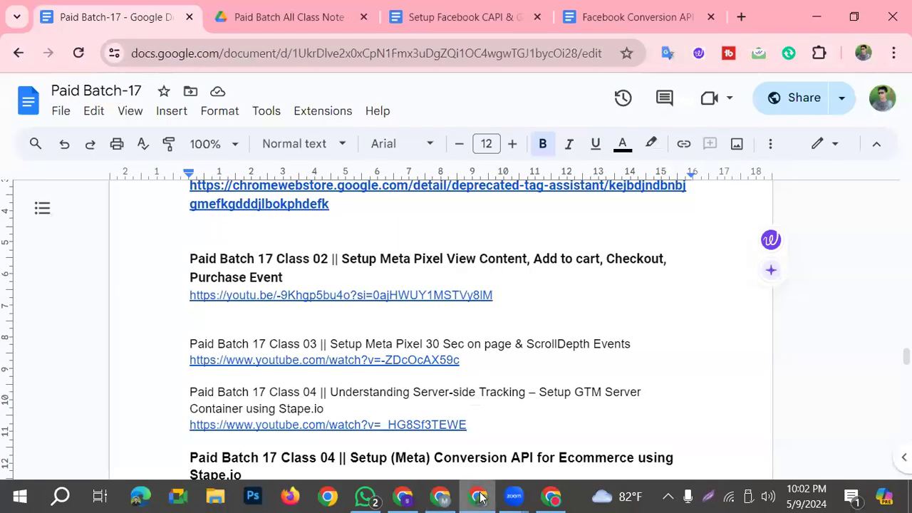
pyautogui.click(454, 14)
pyautogui.click(339, 359)
pyautogui.moveTo(339, 358); pyautogui.dragTo(485, 360)
pyautogui.hotkey('ctrl', 'c')
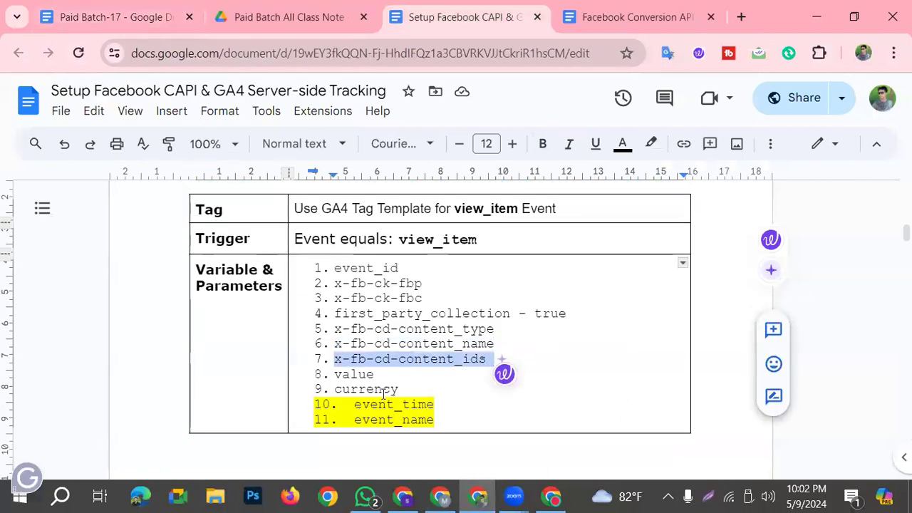
pyautogui.click(441, 497)
pyautogui.hotkey('ctrl', 'v')
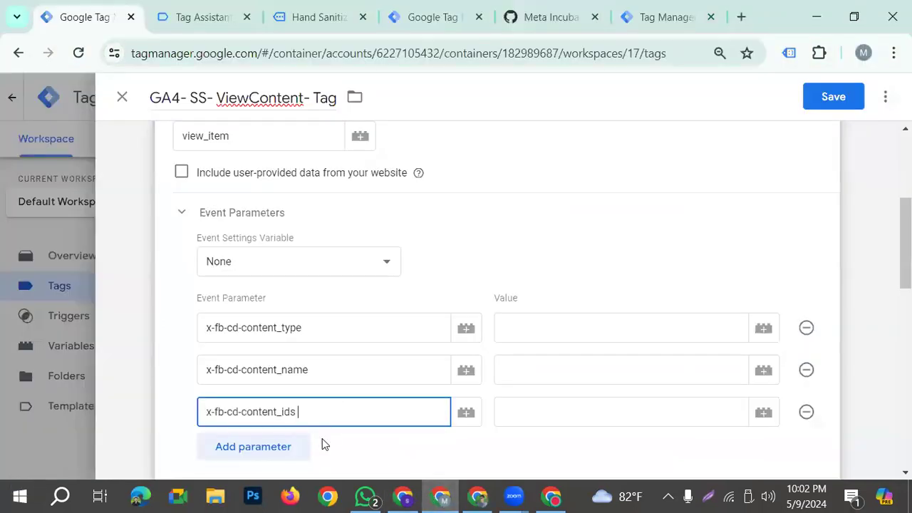
# Copy value from the document's view_item parameter list and enter it as the fourth event parameter of the ViewContent tag in Tag Manager
pyautogui.click(287, 453)
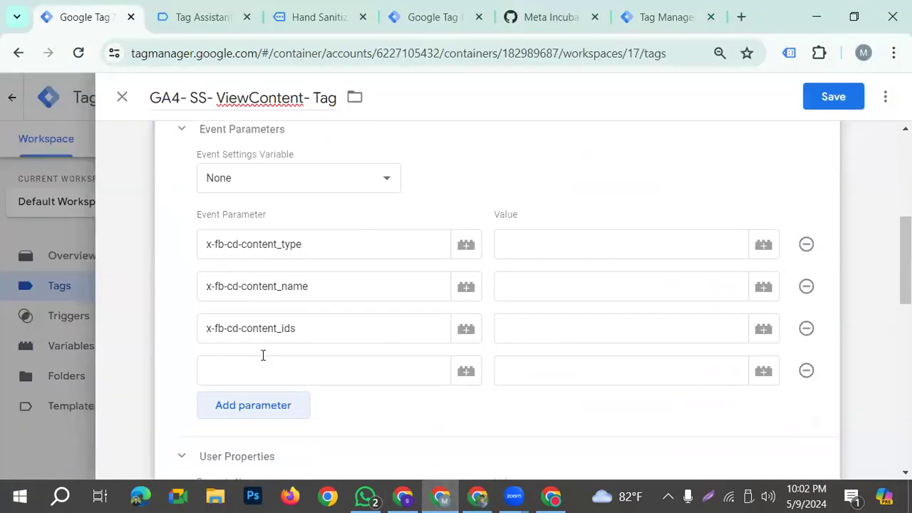
pyautogui.click(489, 497)
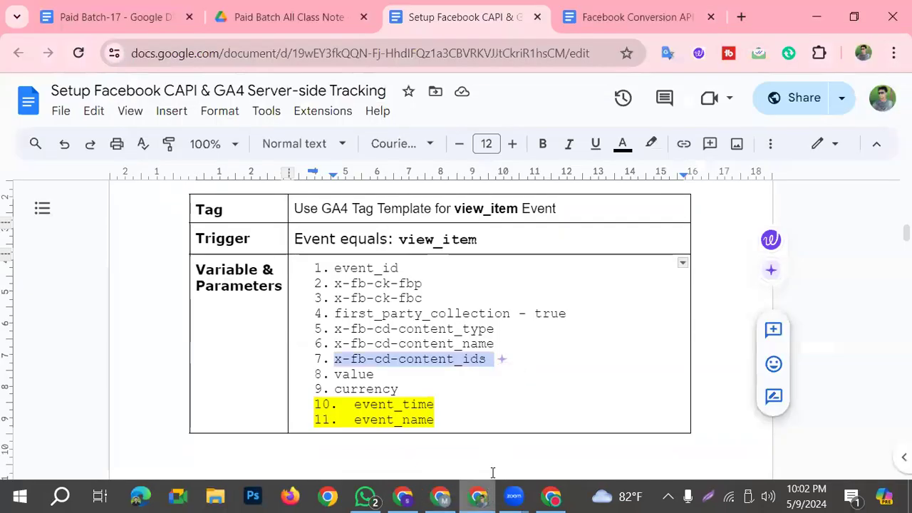
pyautogui.moveTo(377, 374); pyautogui.dragTo(333, 381)
pyautogui.hotkey('ctrl', 'c')
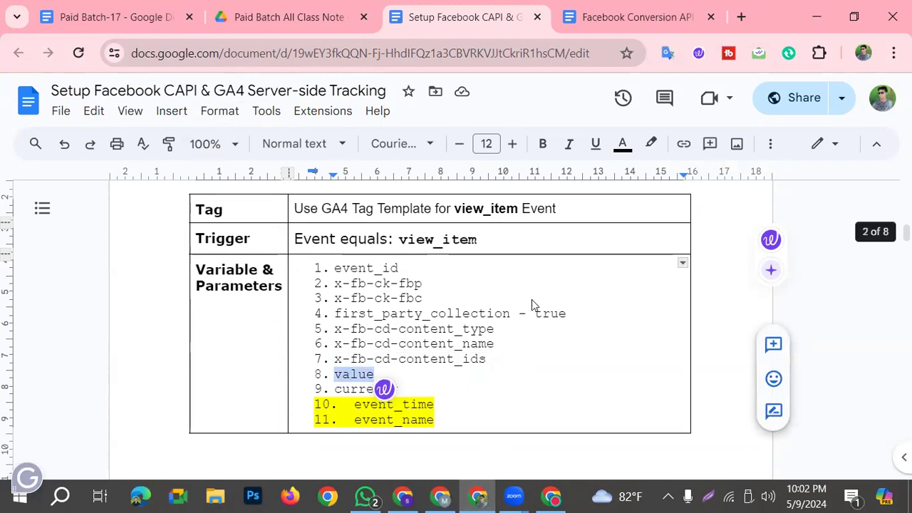
pyautogui.click(437, 497)
pyautogui.hotkey('ctrl', 'v')
pyautogui.click(634, 22)
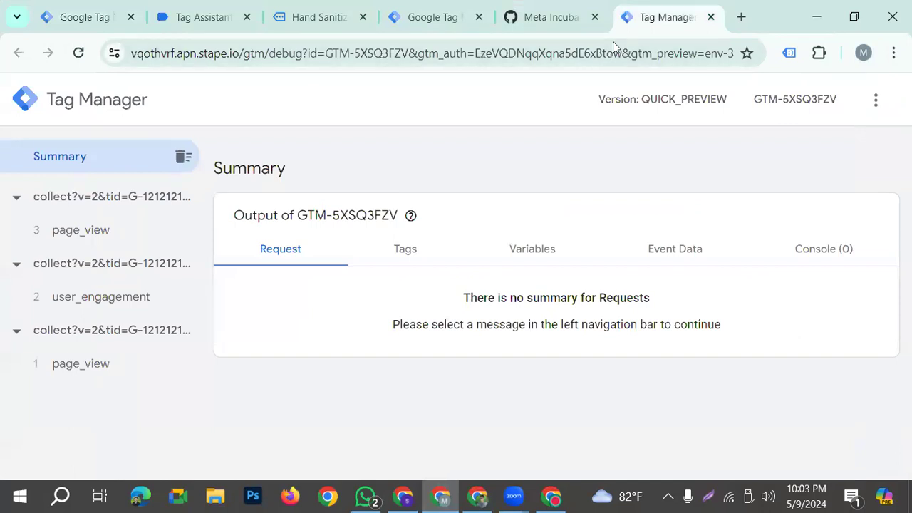
# Copy currency from the document's view_item parameter list and enter it as the fifth event parameter of the GA4 ViewContent tag
pyautogui.hotkey('alt', 'Tab')
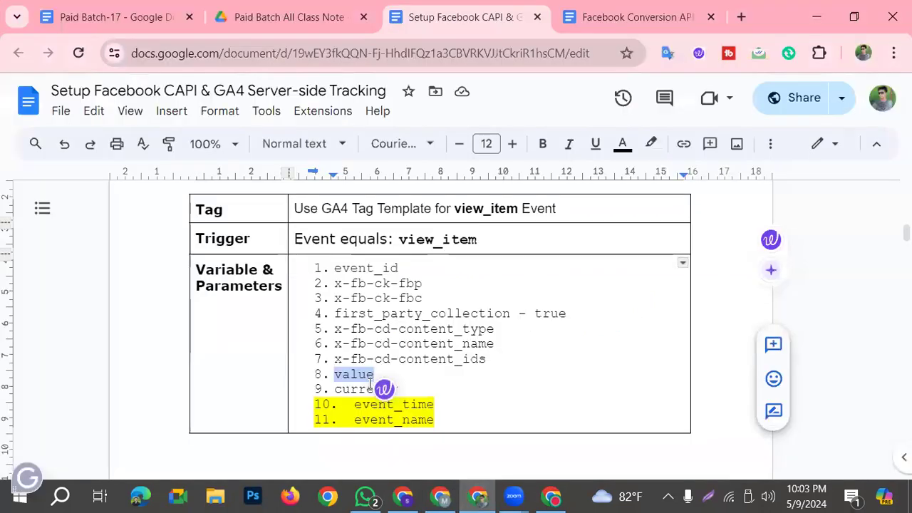
pyautogui.click(333, 390)
pyautogui.doubleClick(334, 389)
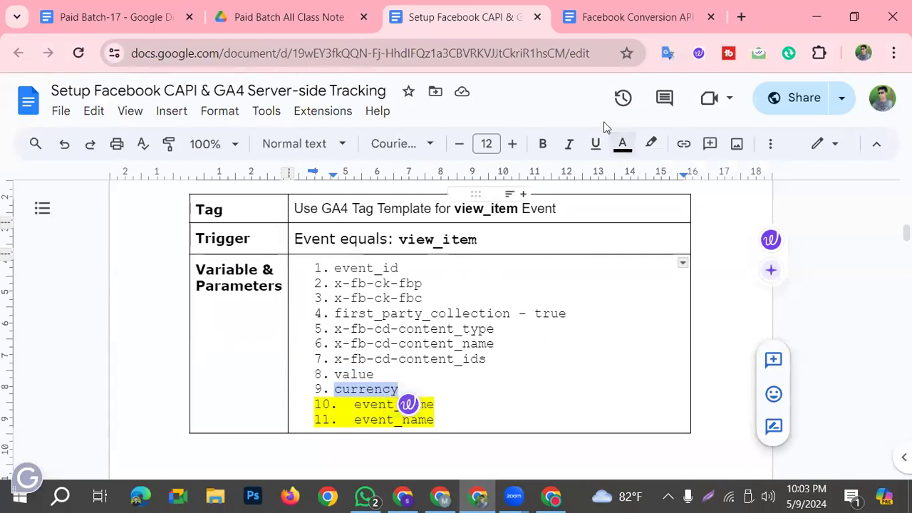
pyautogui.click(440, 496)
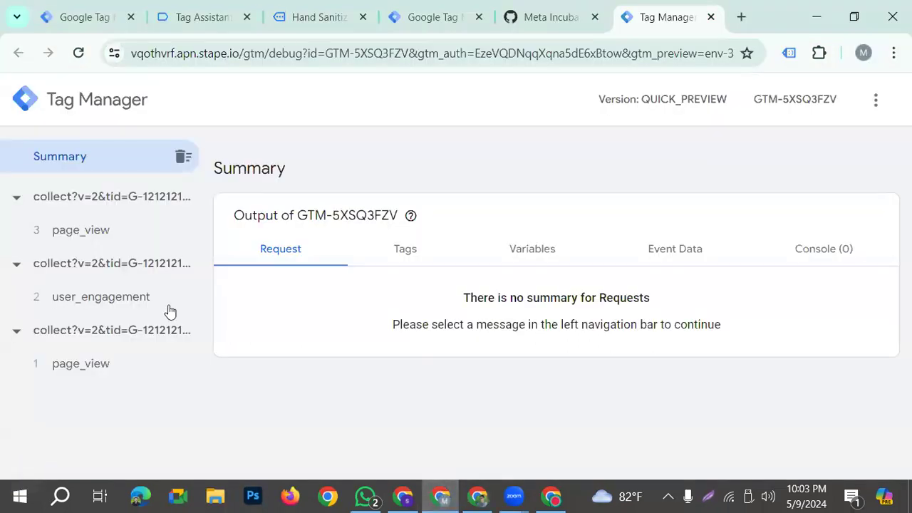
pyautogui.click(106, 18)
pyautogui.click(290, 416)
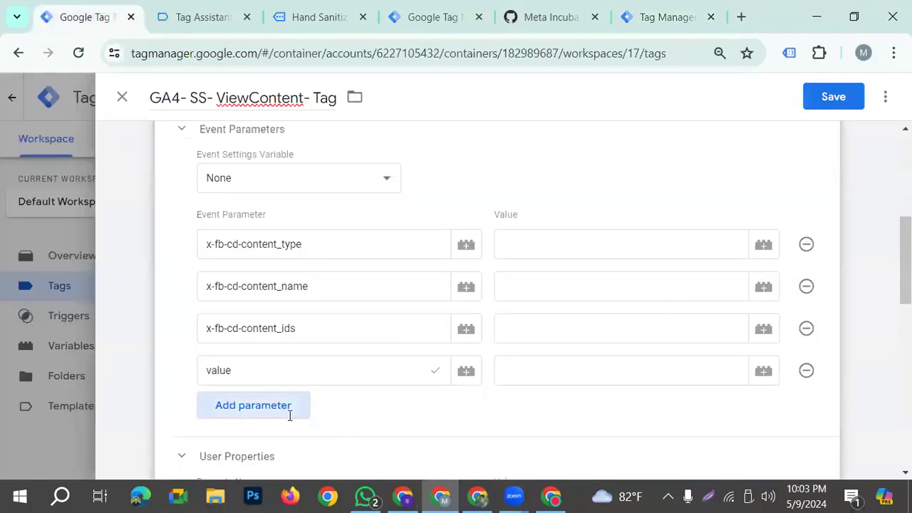
pyautogui.click(266, 413)
pyautogui.write('currency')
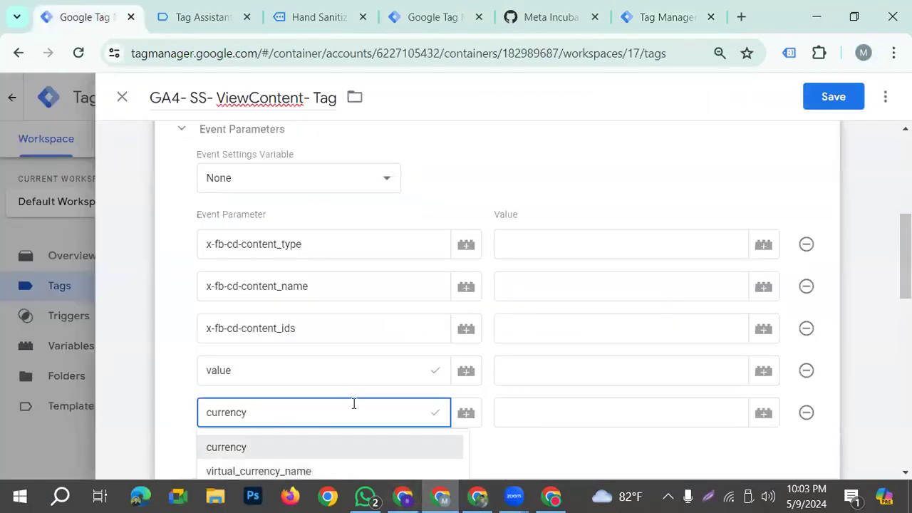
pyautogui.click(619, 448)
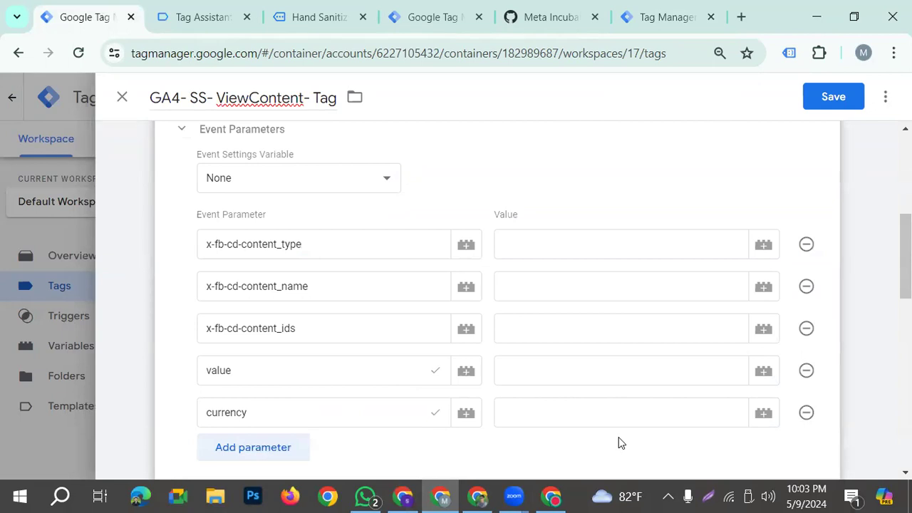
pyautogui.scroll(-2, 560, 427)
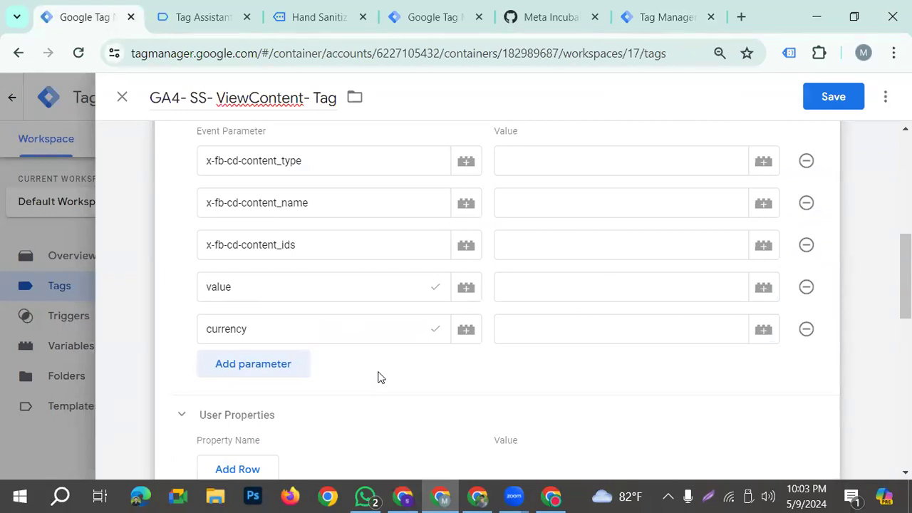
pyautogui.scroll(2, 378, 370)
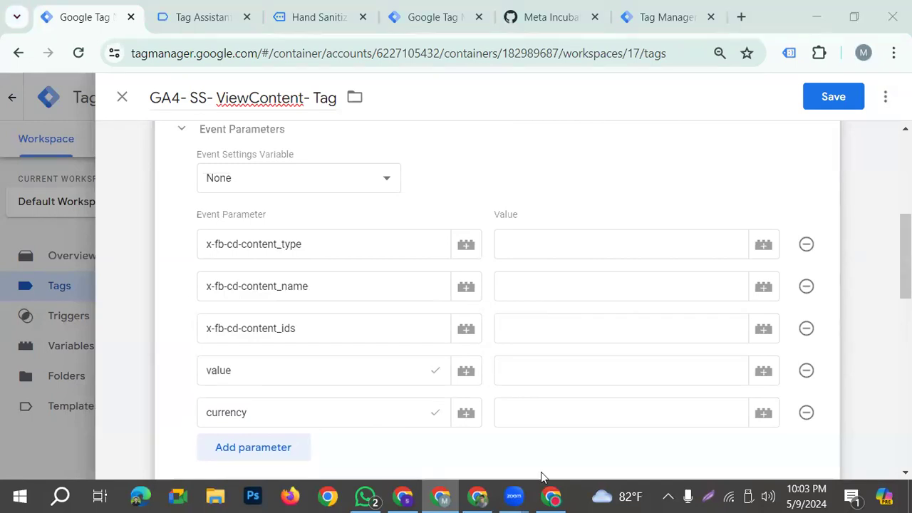
# Copy event_id from the document's view_item parameter list and enter it as the sixth event parameter in Tag Manager
pyautogui.click(271, 450)
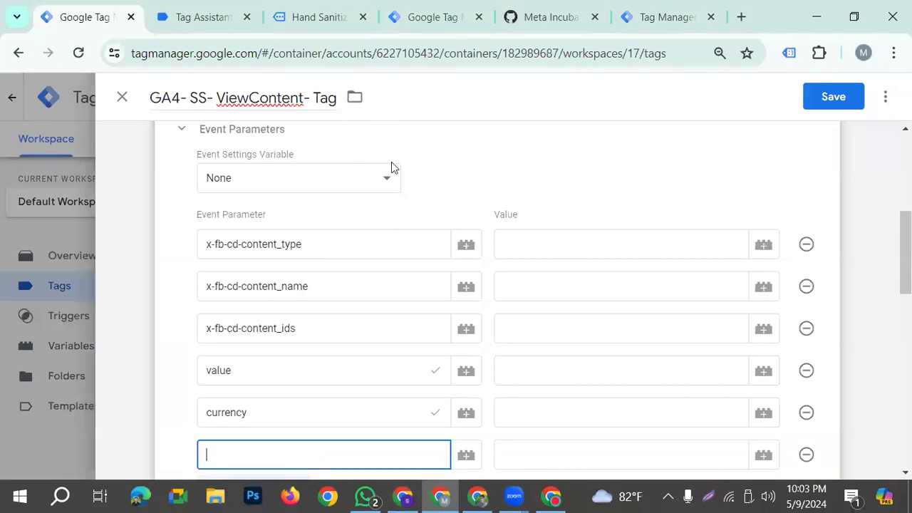
pyautogui.click(477, 496)
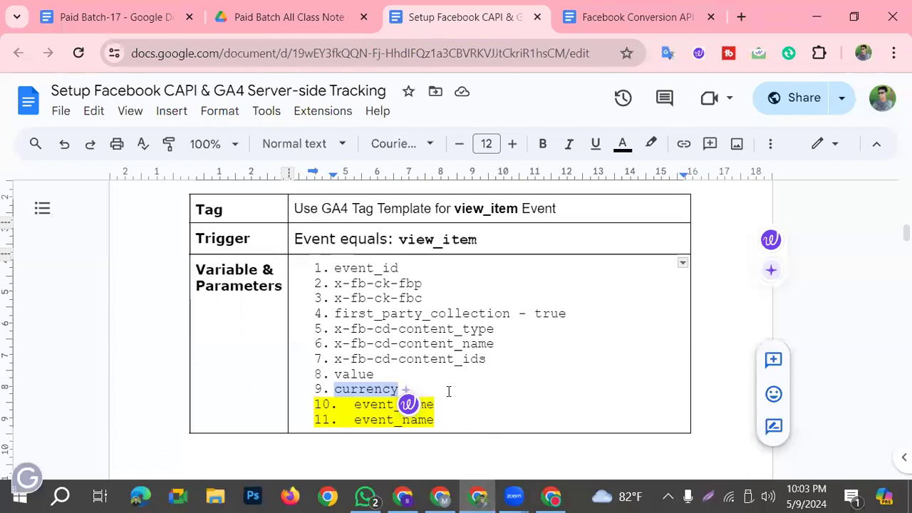
pyautogui.click(483, 375)
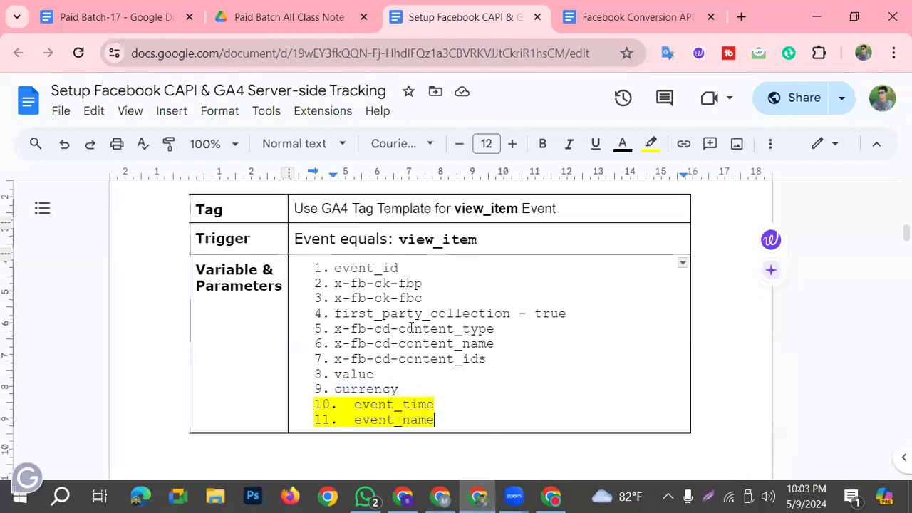
pyautogui.moveTo(399, 268); pyautogui.dragTo(334, 269)
pyautogui.hotkey('ctrl', 'c')
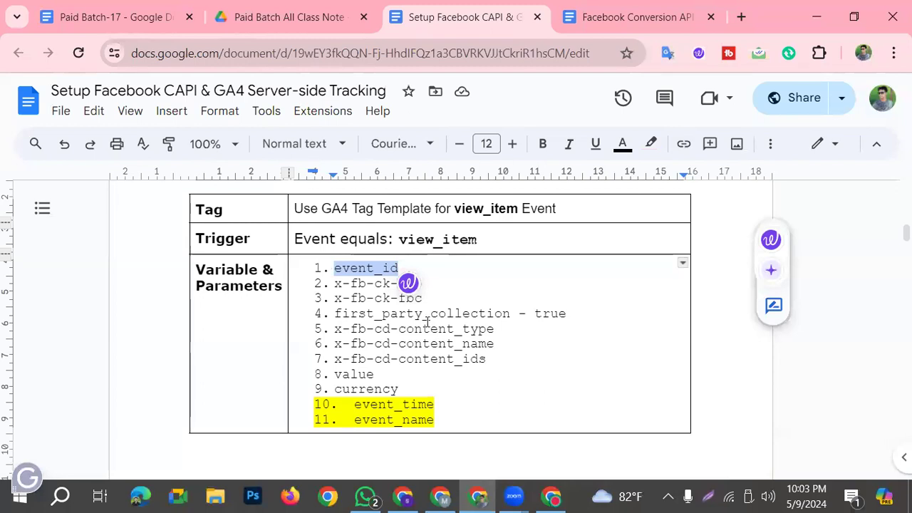
pyautogui.click(441, 497)
pyautogui.hotkey('ctrl', 'v')
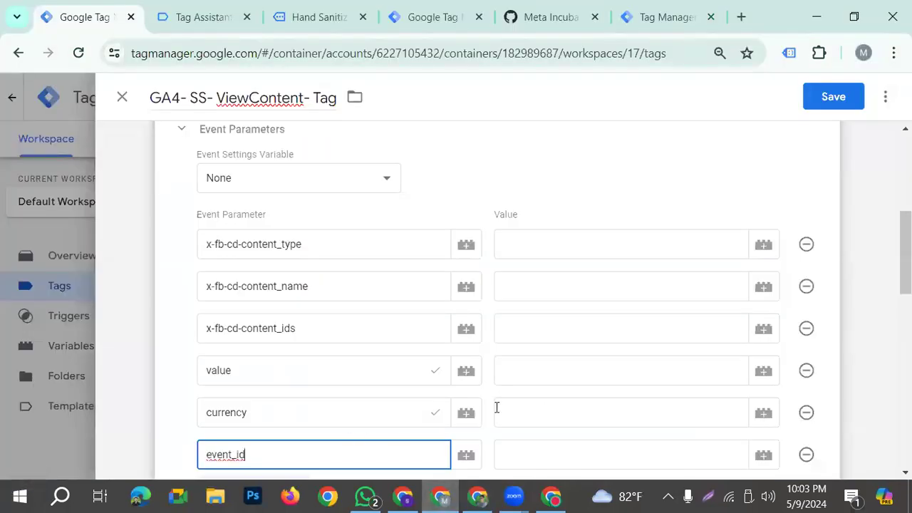
# Set the value of x-fb-cd-content_type to Product and of x-fb-cd-content_name to the {{dlv-product name}} variable
pyautogui.click(558, 242)
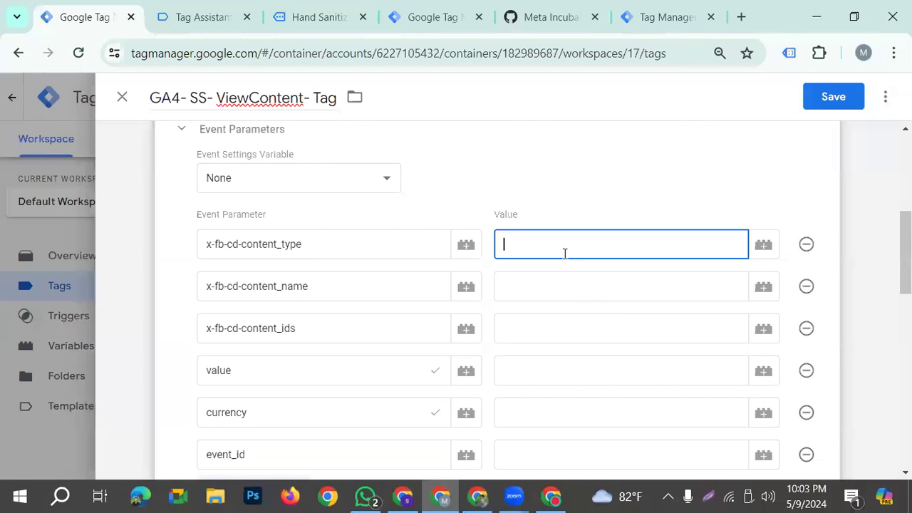
pyautogui.write('Product')
pyautogui.click(546, 291)
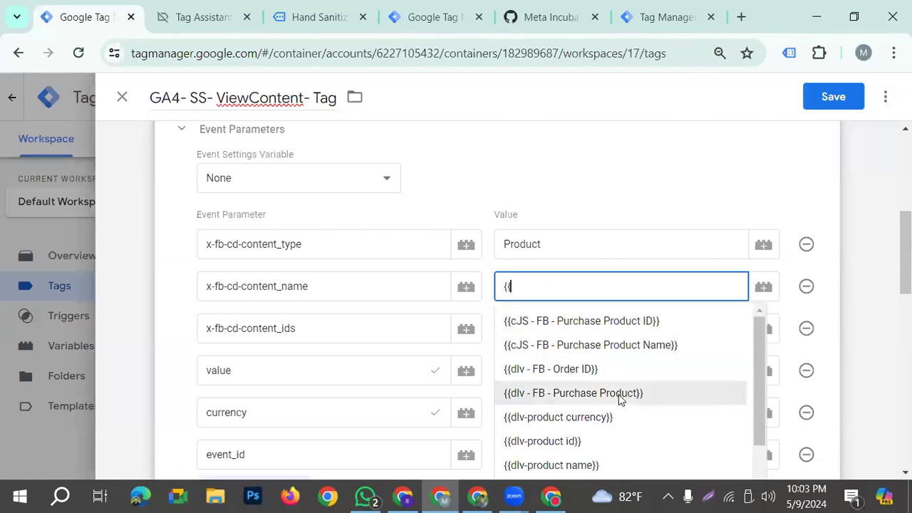
pyautogui.click(611, 464)
# Assign the {{dlv-product id}} variable to x-fb-cd-content_ids and {{dlv-product price}} to the value parameter
pyautogui.click(571, 325)
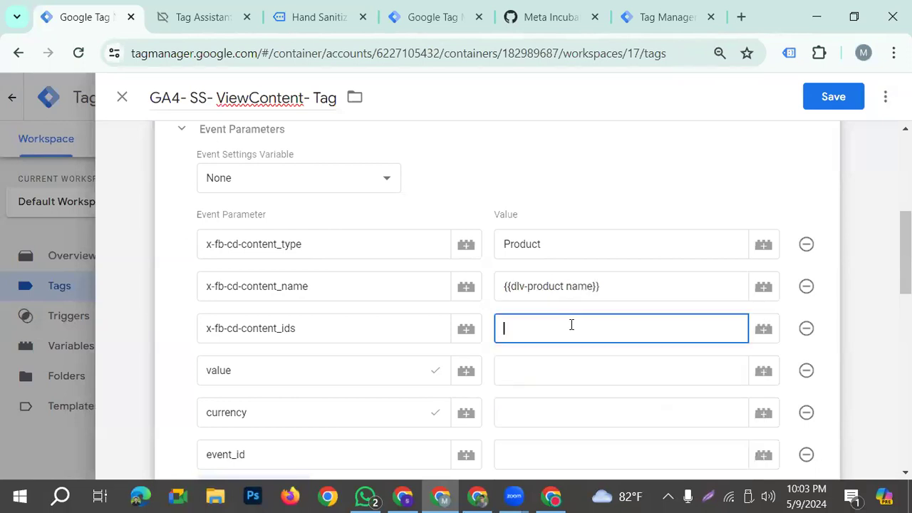
pyautogui.write('{{')
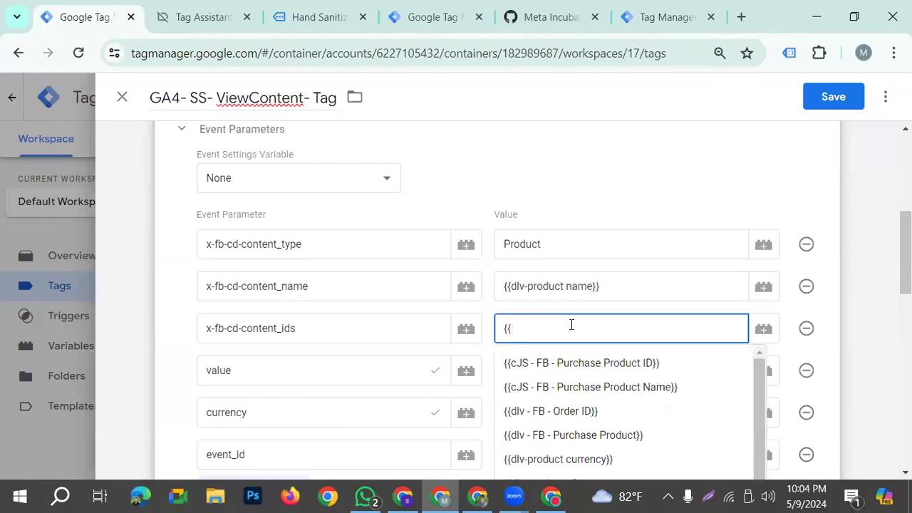
pyautogui.scroll(-2, 636, 443)
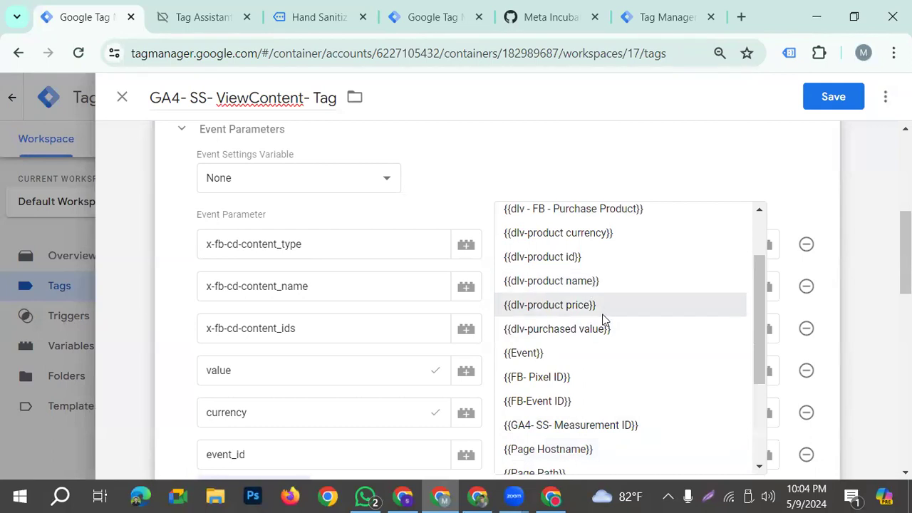
pyautogui.click(598, 258)
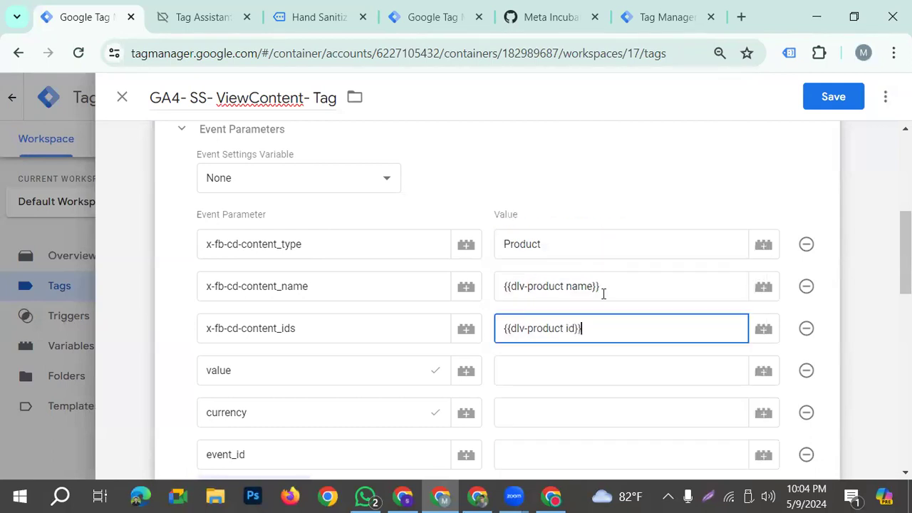
pyautogui.click(563, 370)
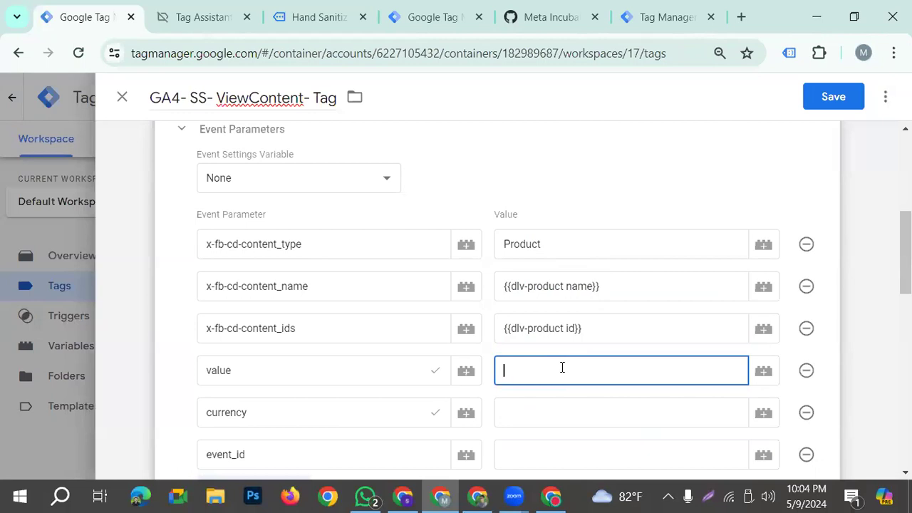
pyautogui.write('{{')
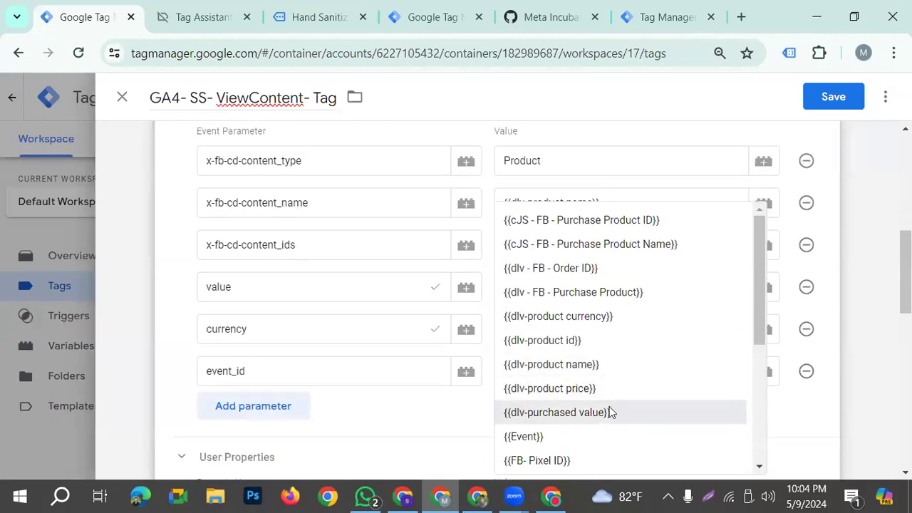
pyautogui.click(577, 389)
# Assign the {{dlv-product currency}} variable to the currency event parameter
pyautogui.click(559, 331)
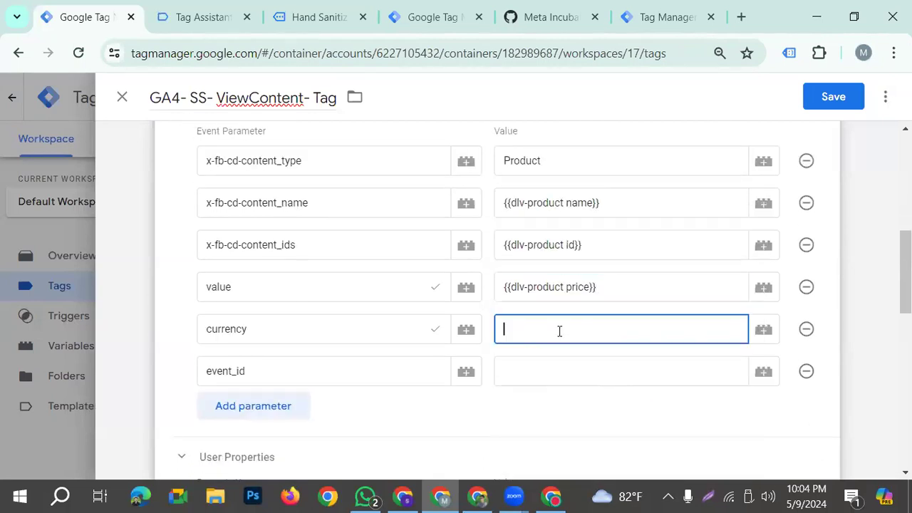
pyautogui.write('PP')
pyautogui.press('BackSpace')
pyautogui.press('BackSpace')
pyautogui.write('{{')
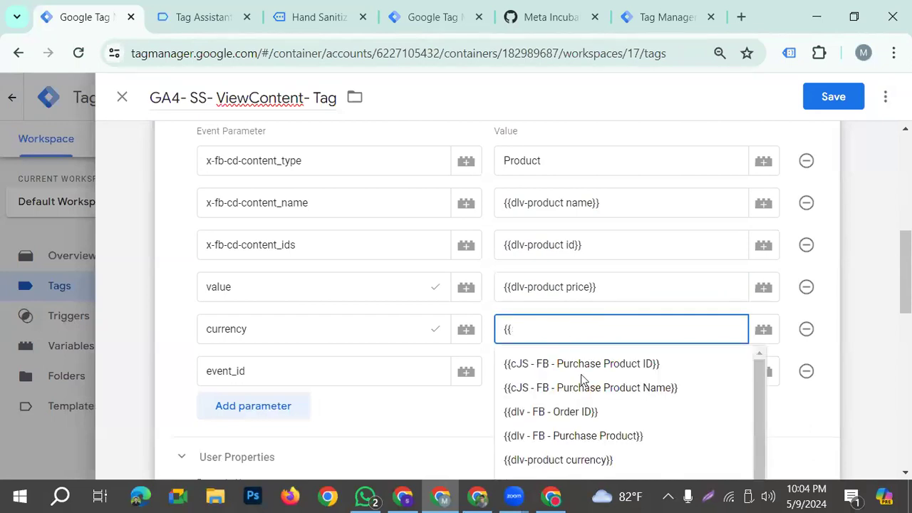
pyautogui.click(605, 460)
# Assign the {{FB-Event ID}} variable to the event_id parameter and save the GA4- SS- ViewContent- Tag
pyautogui.click(538, 370)
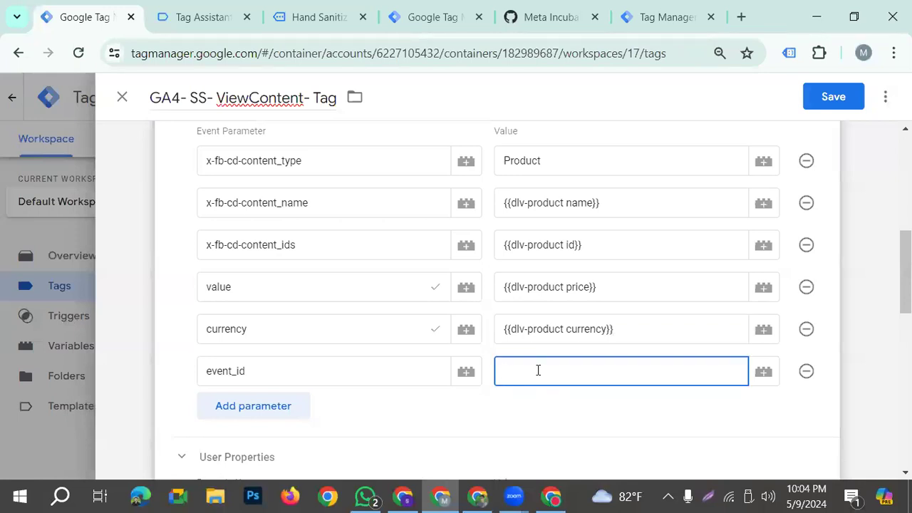
pyautogui.write('{{')
pyautogui.scroll(-2, 637, 451)
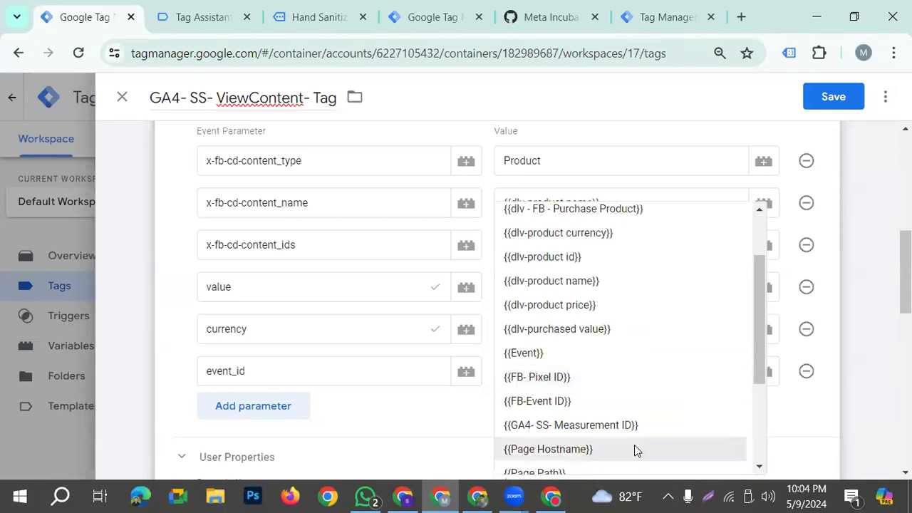
pyautogui.click(644, 404)
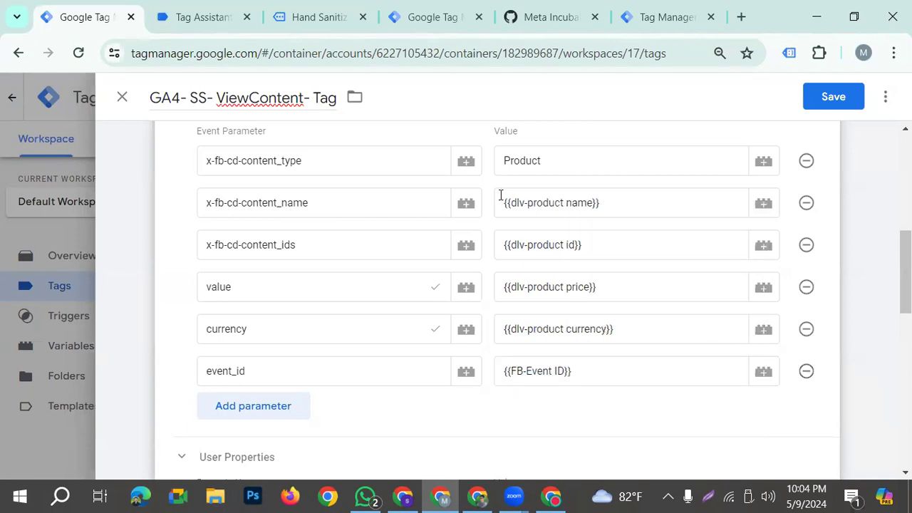
pyautogui.click(830, 97)
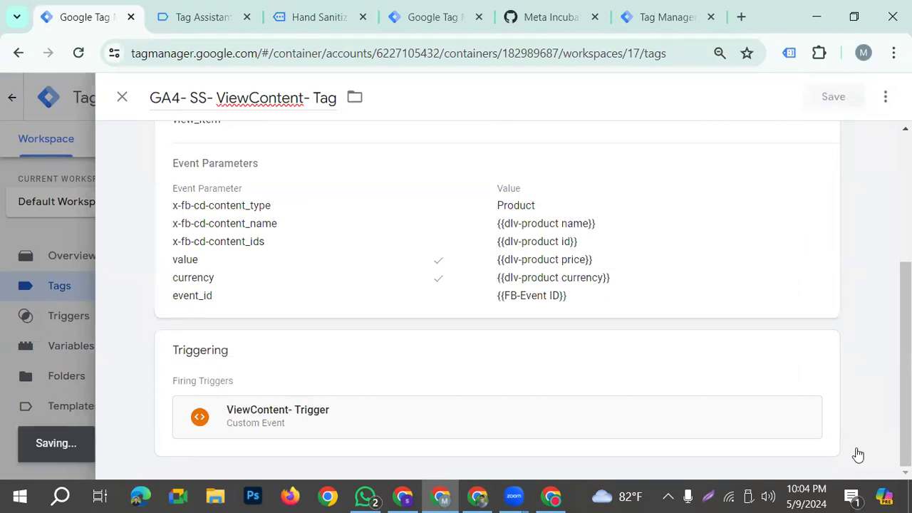
# Set the Event ID of the Facebook Pixel ViewContent- Tag to the {{FB-Event ID}} variable and save the tag
pyautogui.scroll(-1, 430, 441)
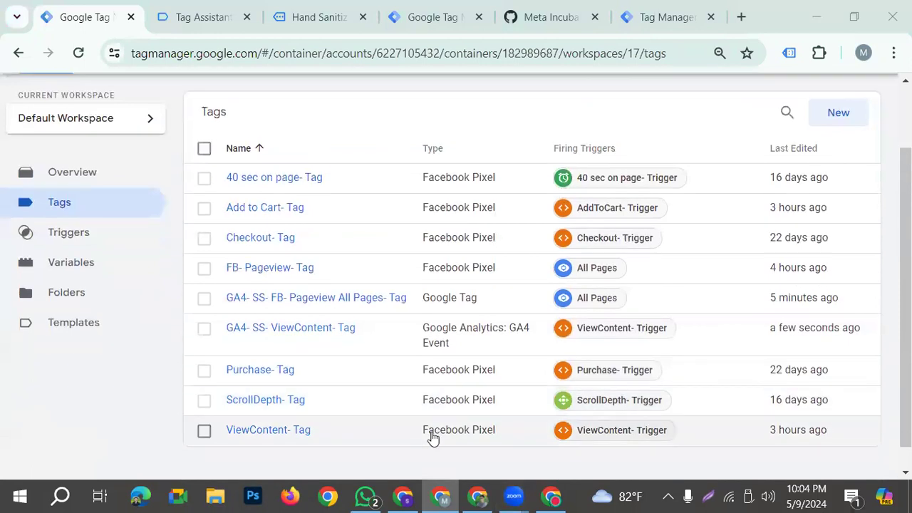
pyautogui.click(278, 432)
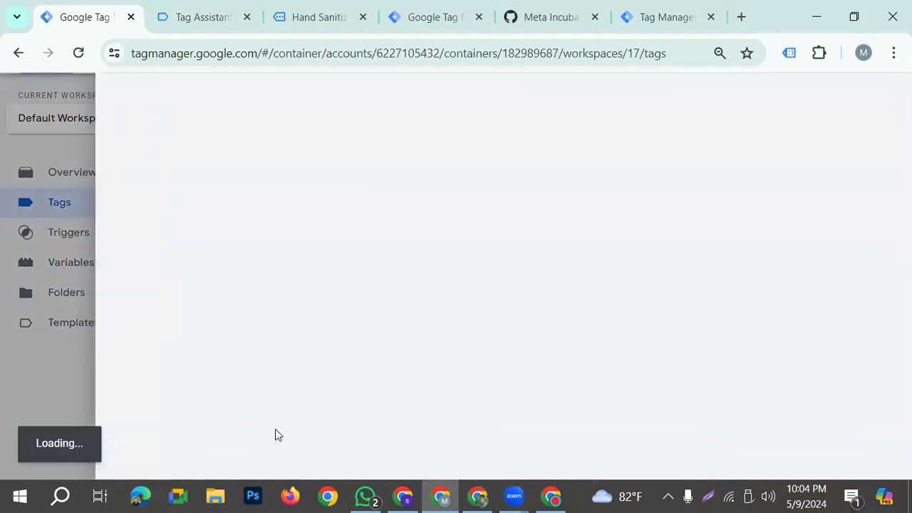
pyautogui.scroll(-2, 282, 311)
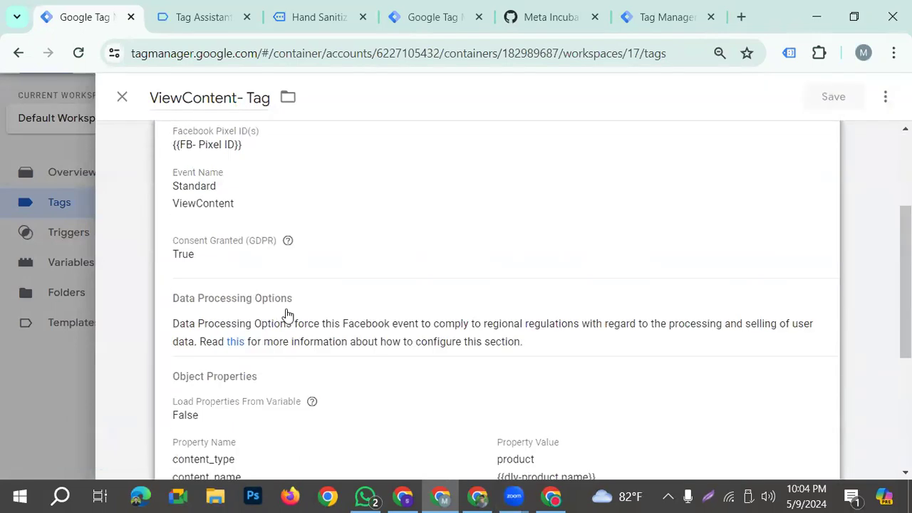
pyautogui.click(372, 215)
pyautogui.scroll(-2, 393, 303)
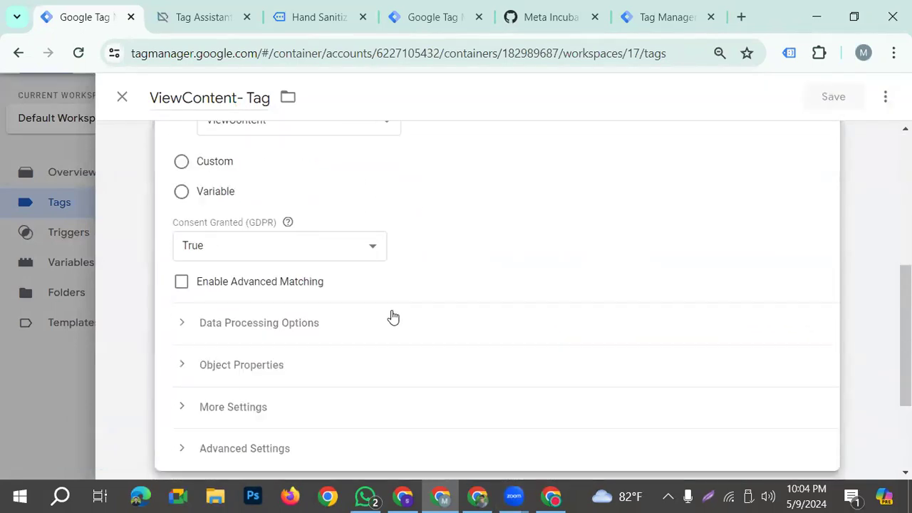
pyautogui.click(249, 410)
pyautogui.scroll(-2, 311, 404)
pyautogui.click(277, 334)
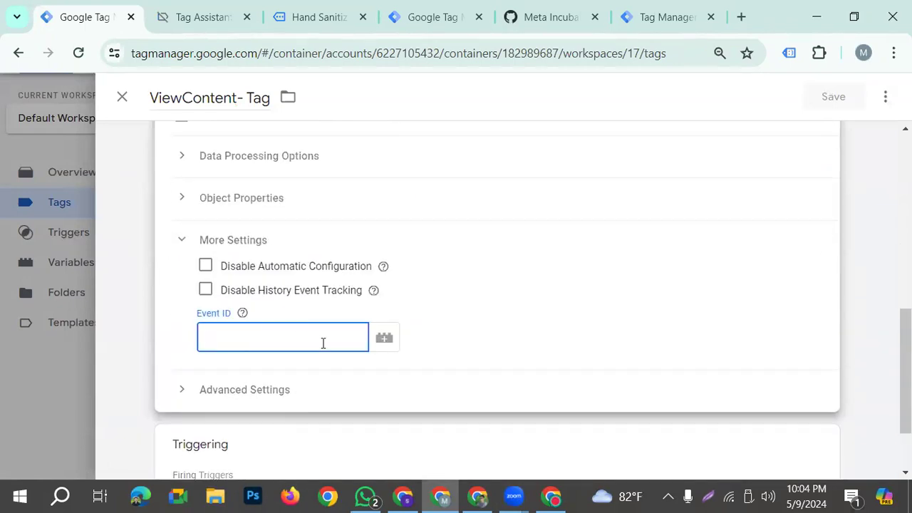
pyautogui.write('{{')
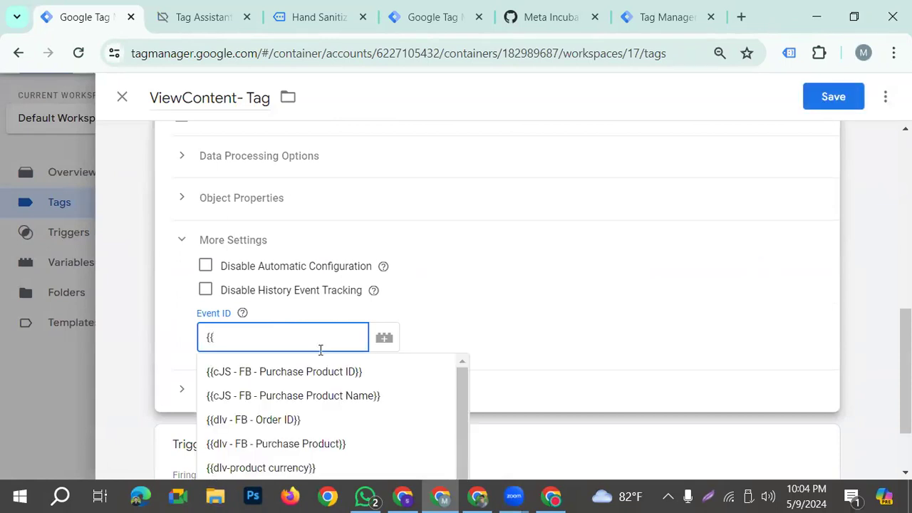
pyautogui.scroll(-2, 326, 395)
pyautogui.click(277, 402)
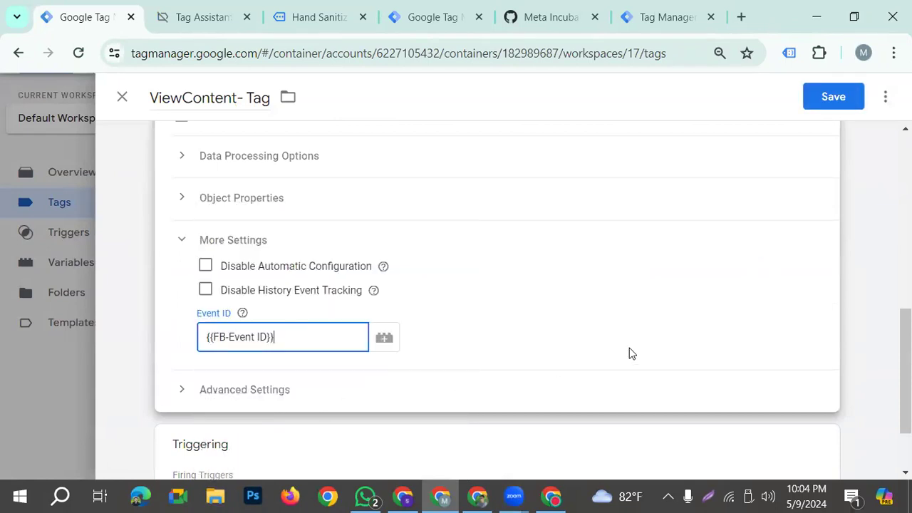
pyautogui.scroll(6, 642, 349)
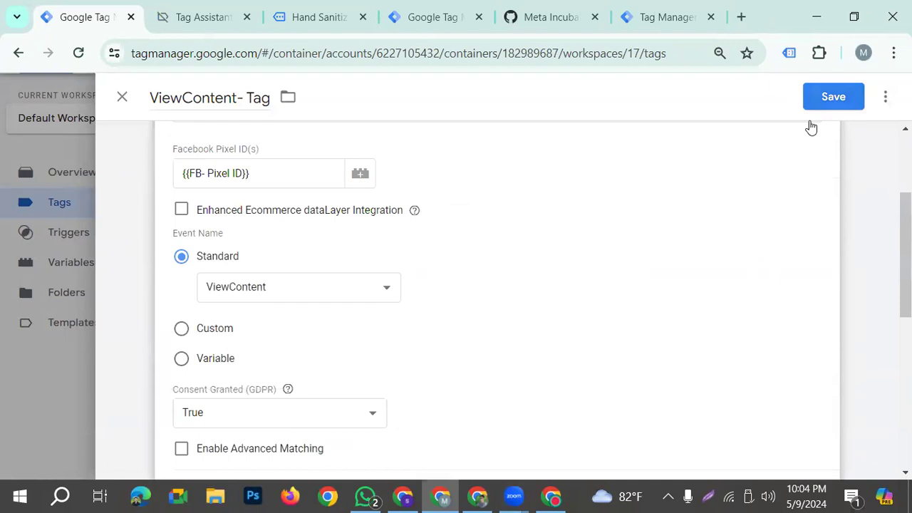
pyautogui.click(816, 100)
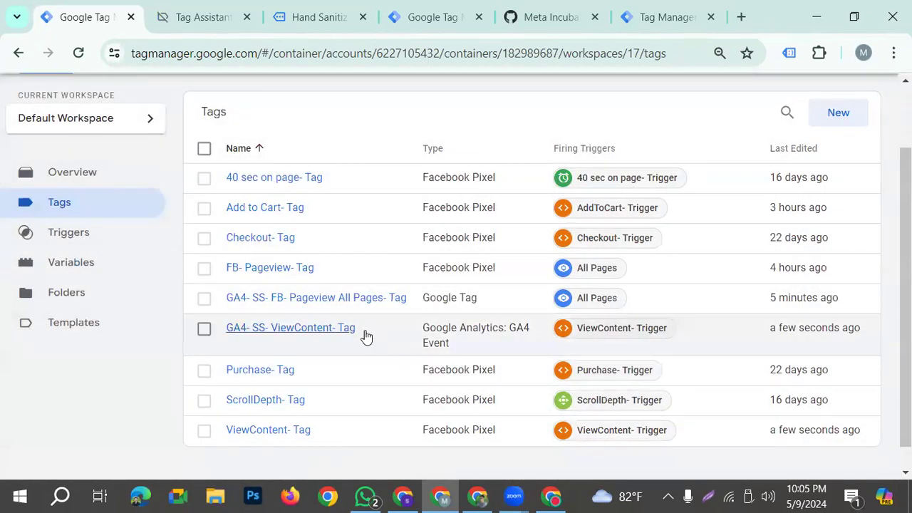
pyautogui.click(331, 300)
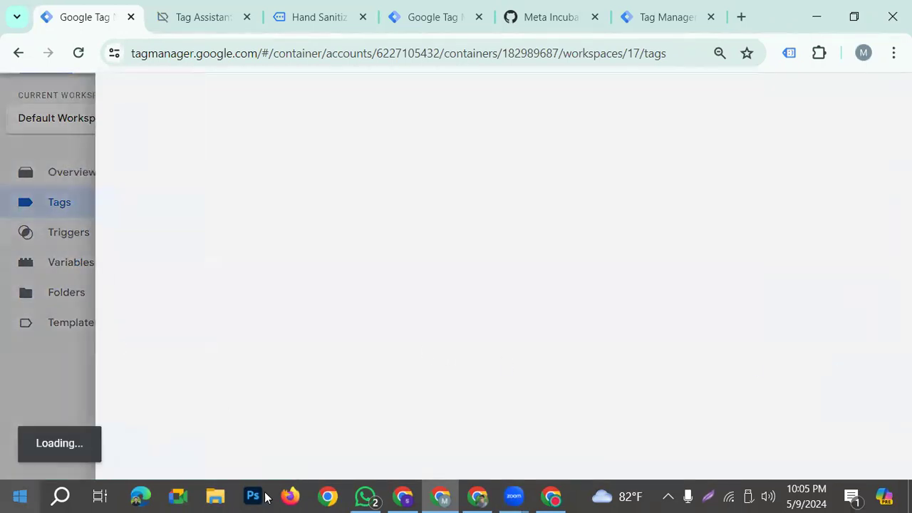
pyautogui.scroll(-2, 314, 335)
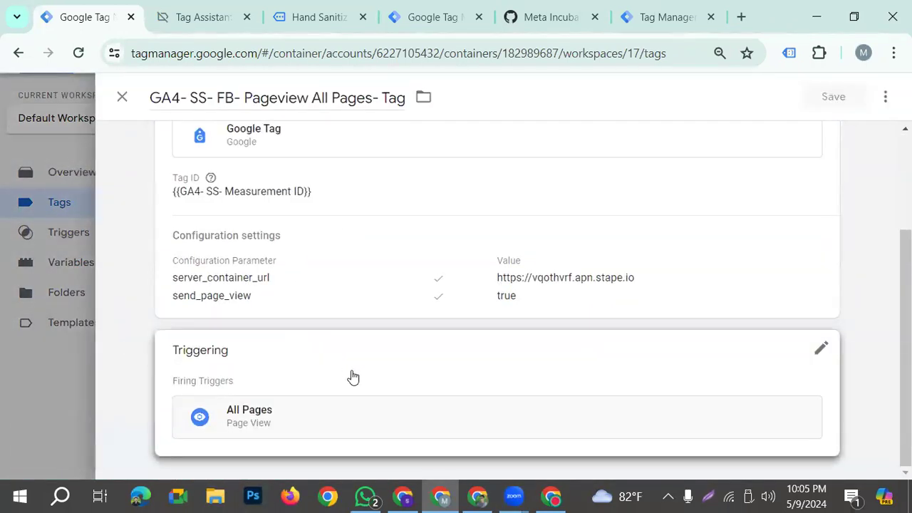
pyautogui.scroll(1, 378, 342)
pyautogui.scroll(1, 472, 280)
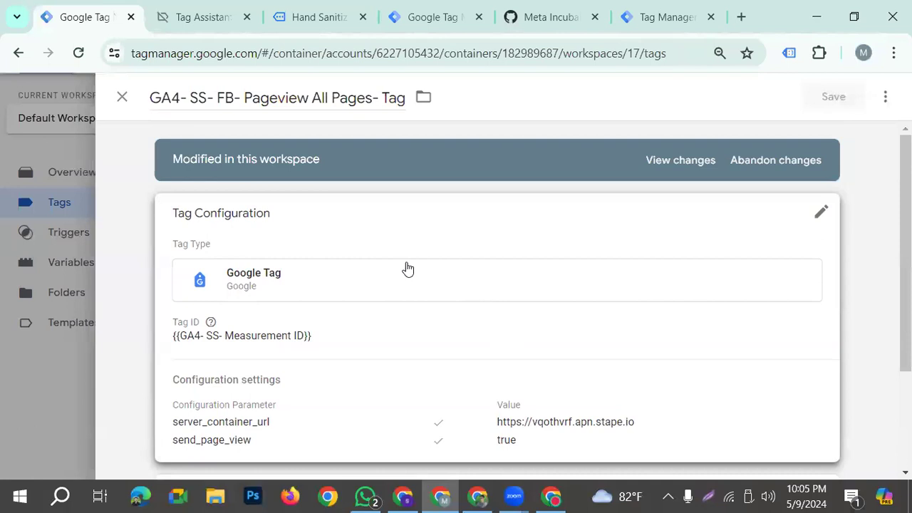
pyautogui.click(122, 96)
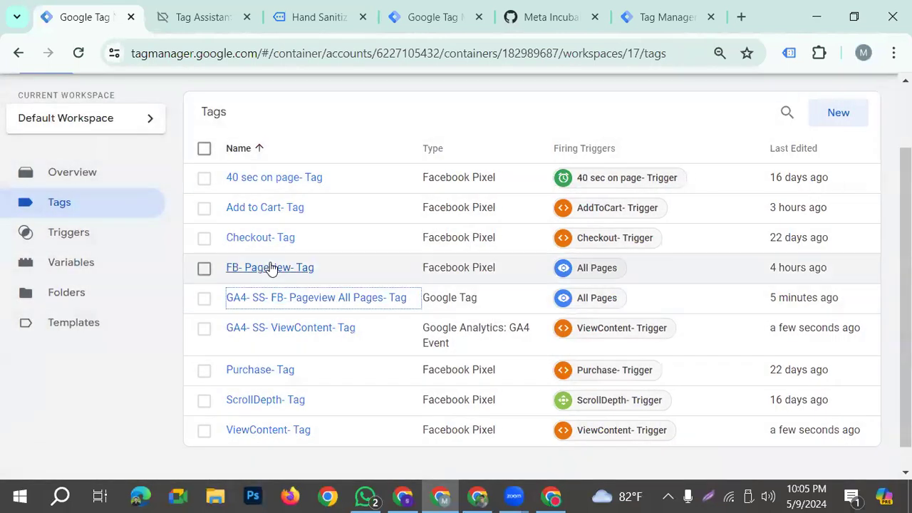
# Set the Event ID of the Facebook Pixel FB- Pageview- Tag to the {{FB-Event ID}} variable and save it
pyautogui.click(271, 268)
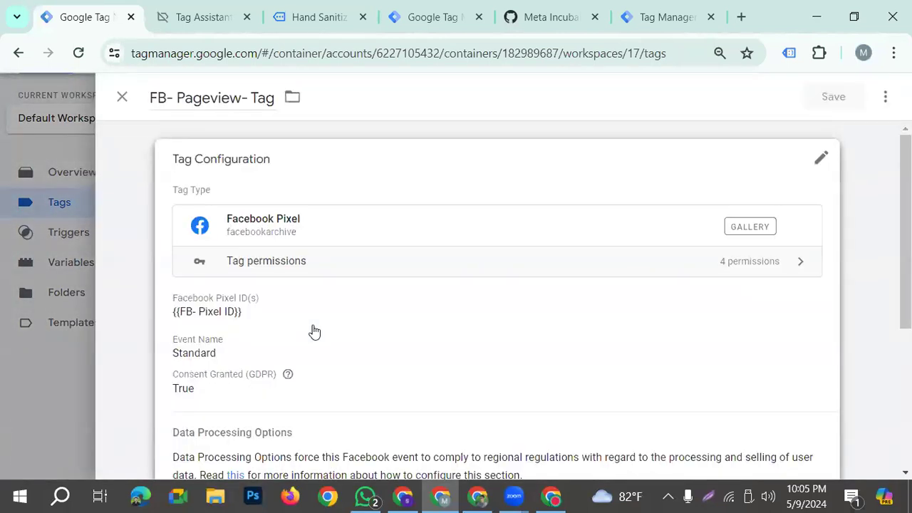
pyautogui.scroll(-1, 394, 338)
pyautogui.click(415, 285)
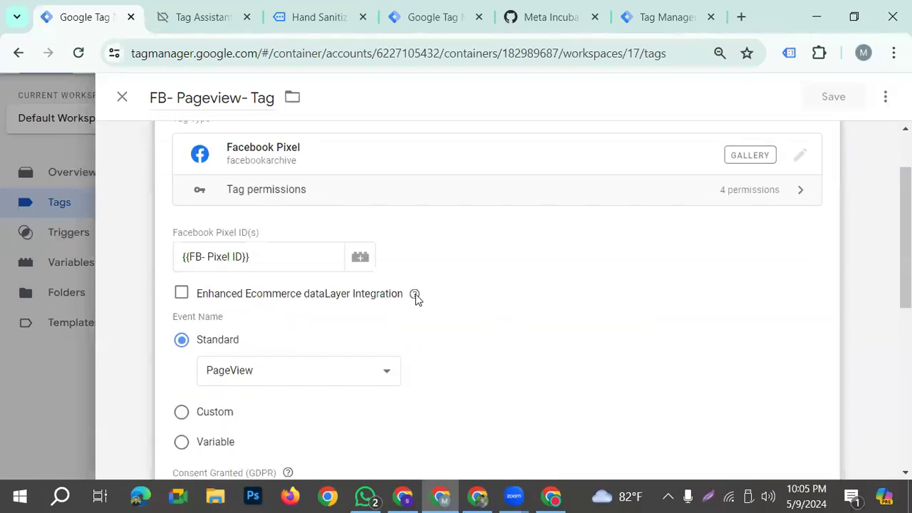
pyautogui.scroll(-2, 361, 363)
pyautogui.scroll(-1, 271, 404)
pyautogui.click(251, 405)
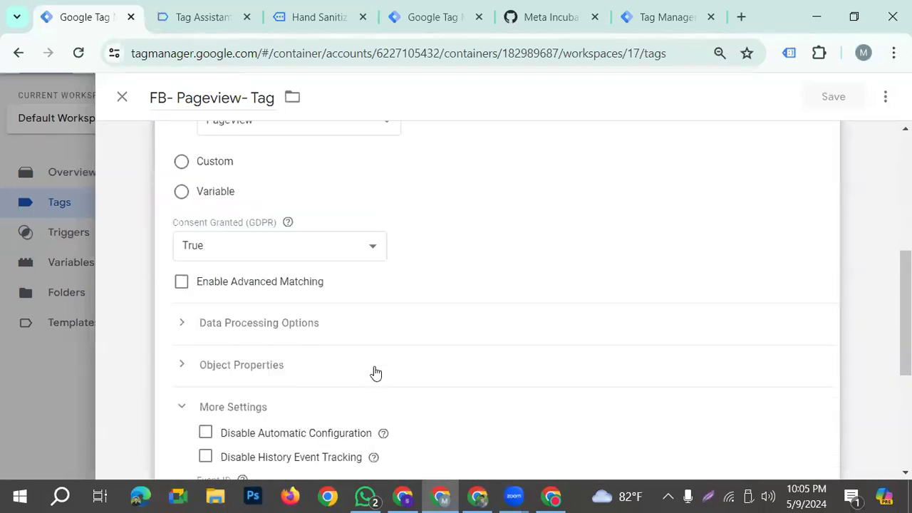
pyautogui.scroll(-2, 363, 367)
pyautogui.click(260, 337)
pyautogui.write('{{')
pyautogui.scroll(-2, 299, 459)
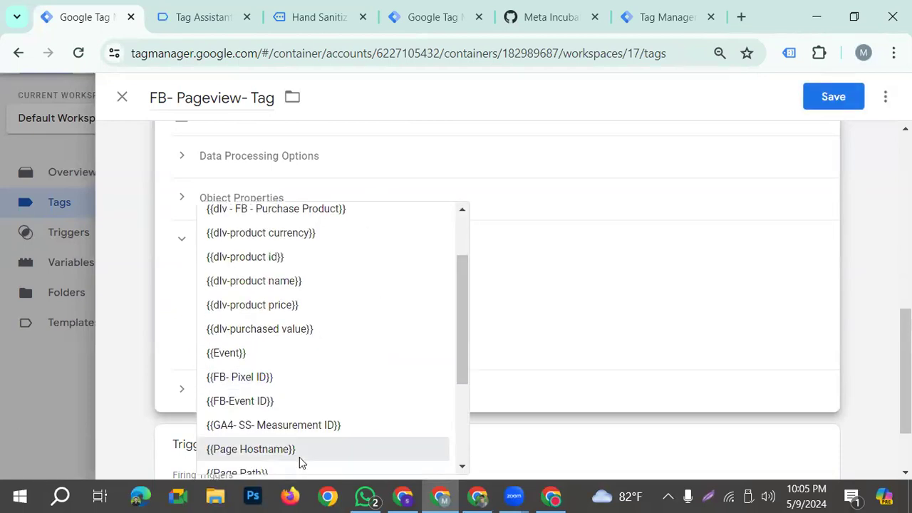
pyautogui.click(253, 403)
pyautogui.scroll(1, 830, 243)
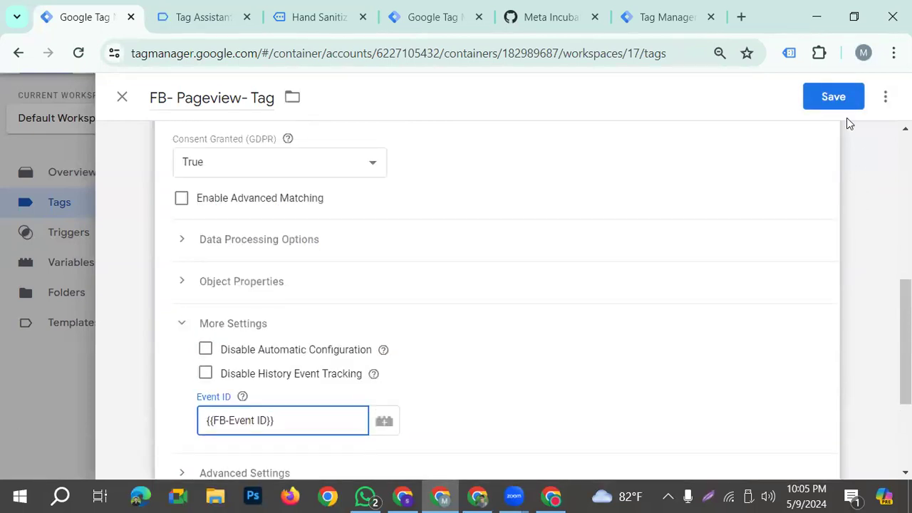
pyautogui.click(844, 104)
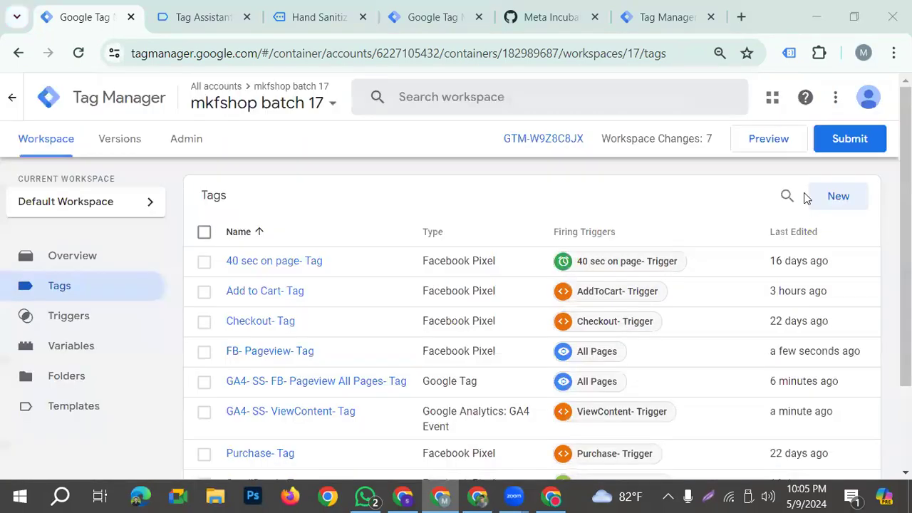
# Submit and publish the mkfshop batch 17 web container's changes without a version name or description, and close the version summary
pyautogui.click(833, 146)
pyautogui.click(847, 95)
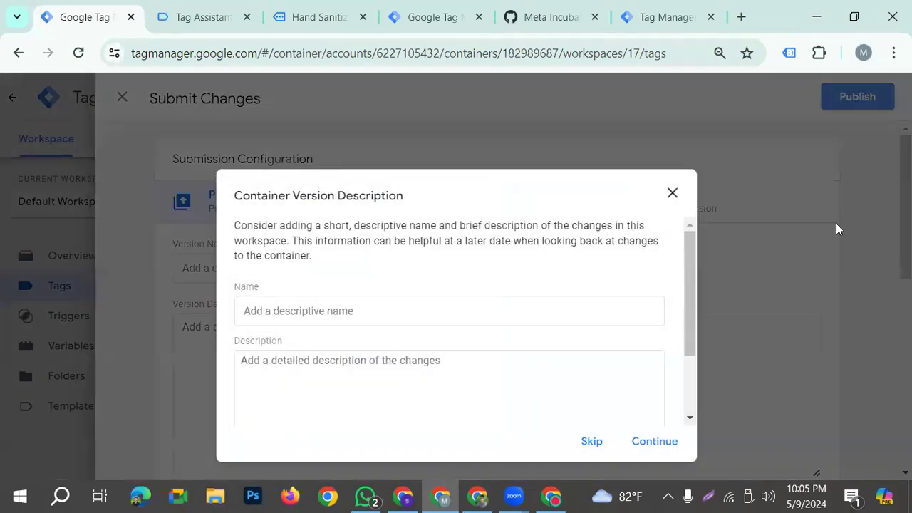
pyautogui.click(654, 440)
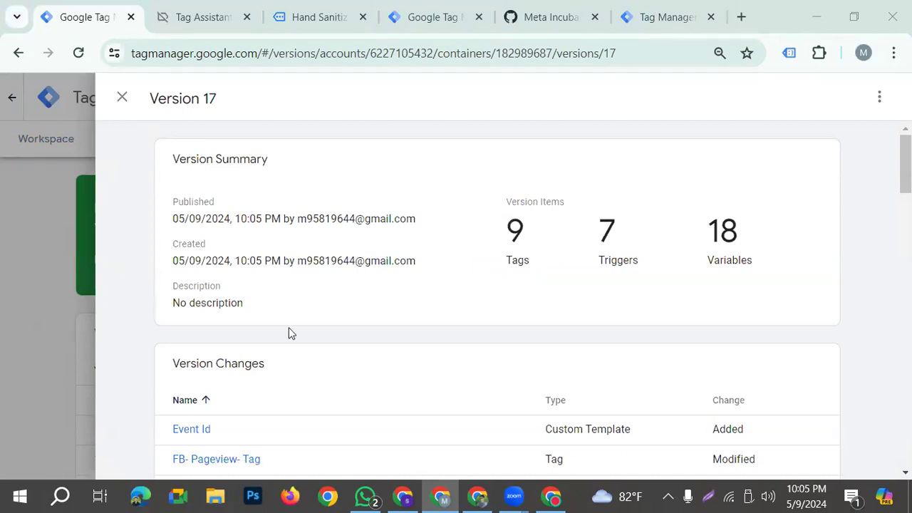
pyautogui.click(122, 97)
# Close the Tag Assistant, Hand Sanitizer product and Meta Incubator GitHub pages, keeping the Tag Manager pages open
pyautogui.click(246, 18)
pyautogui.click(249, 17)
pyautogui.click(227, 17)
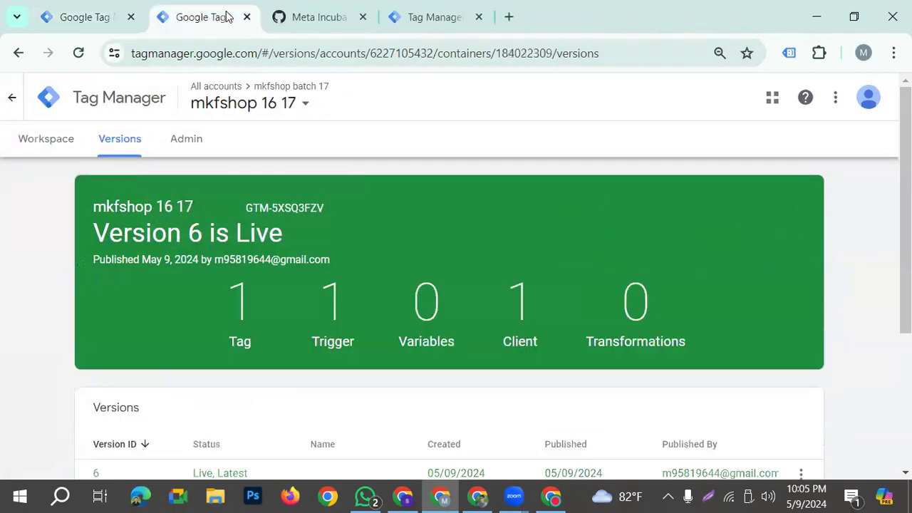
pyautogui.click(349, 20)
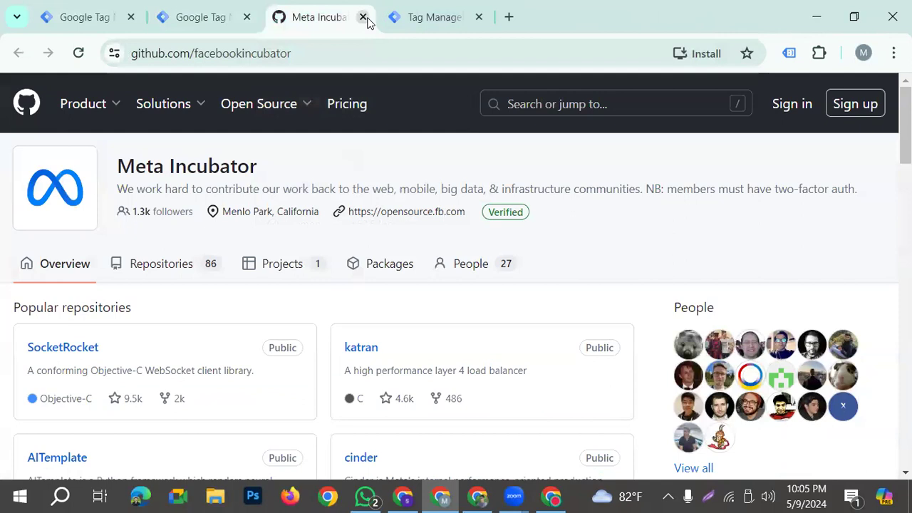
pyautogui.click(364, 17)
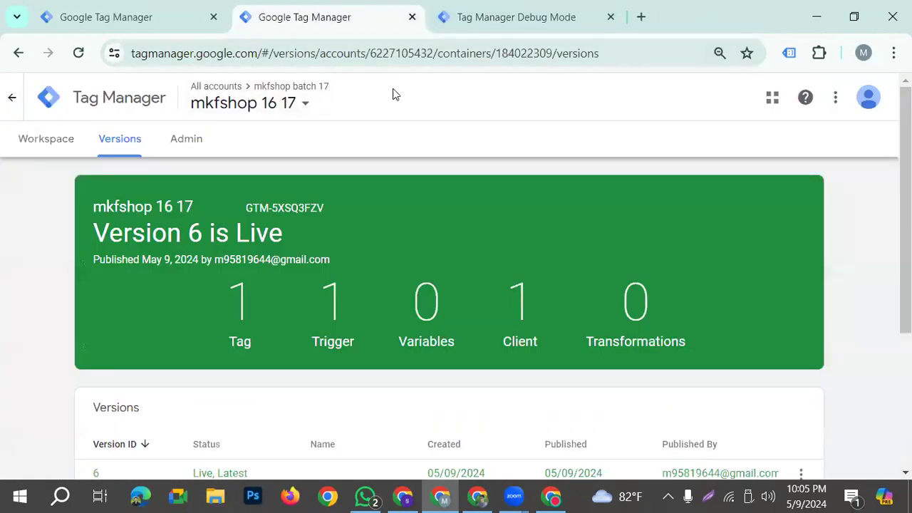
# Go to the mkfshop 16 17 server container's workspace and start its preview
pyautogui.click(58, 141)
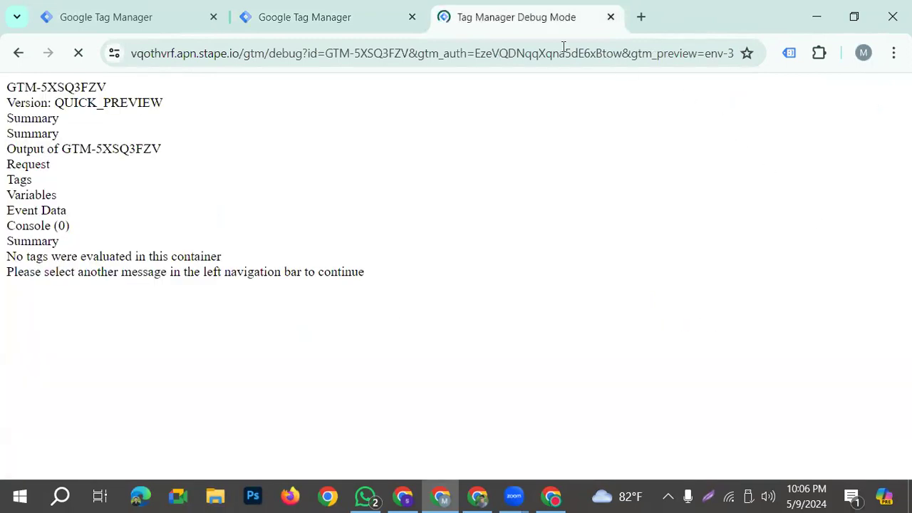
pyautogui.click(129, 16)
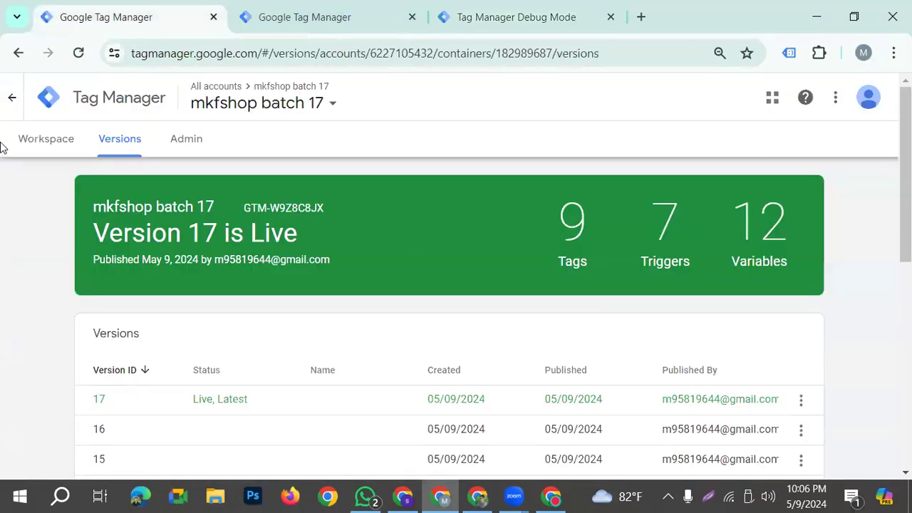
pyautogui.click(32, 140)
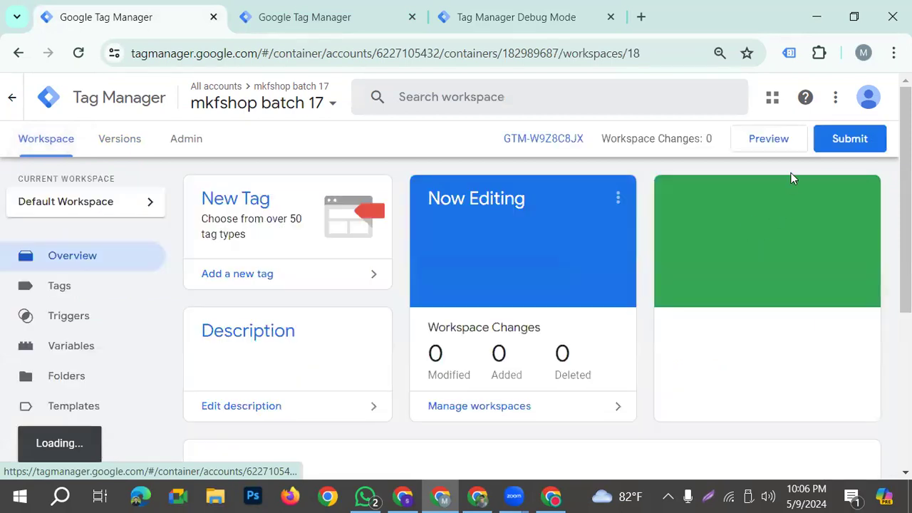
pyautogui.click(779, 143)
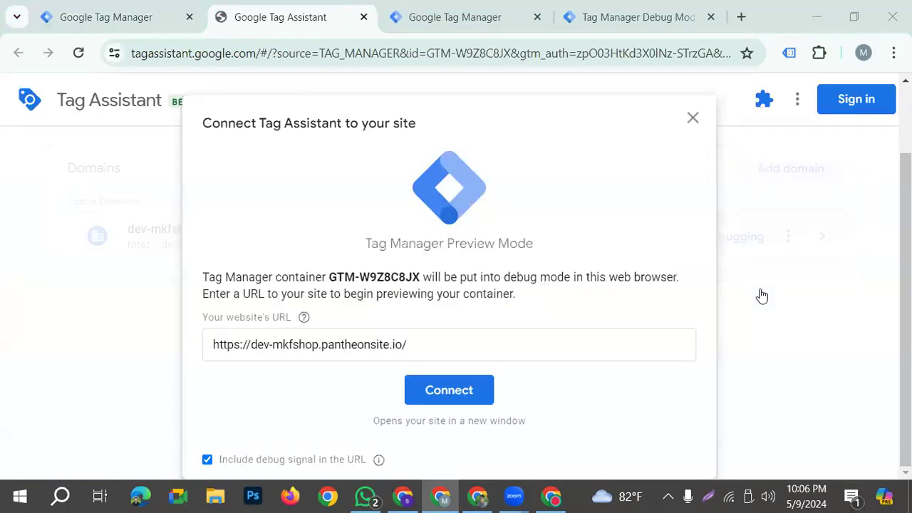
pyautogui.click(465, 398)
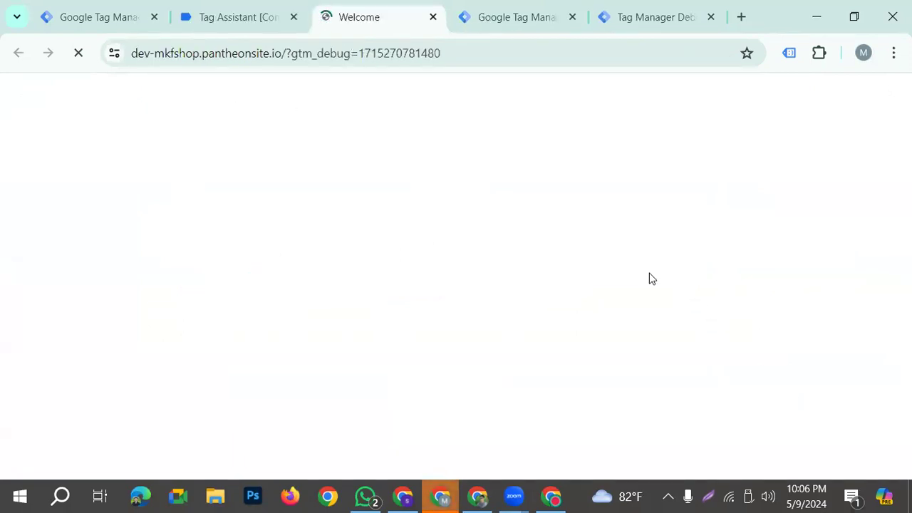
pyautogui.scroll(-15, 397, 394)
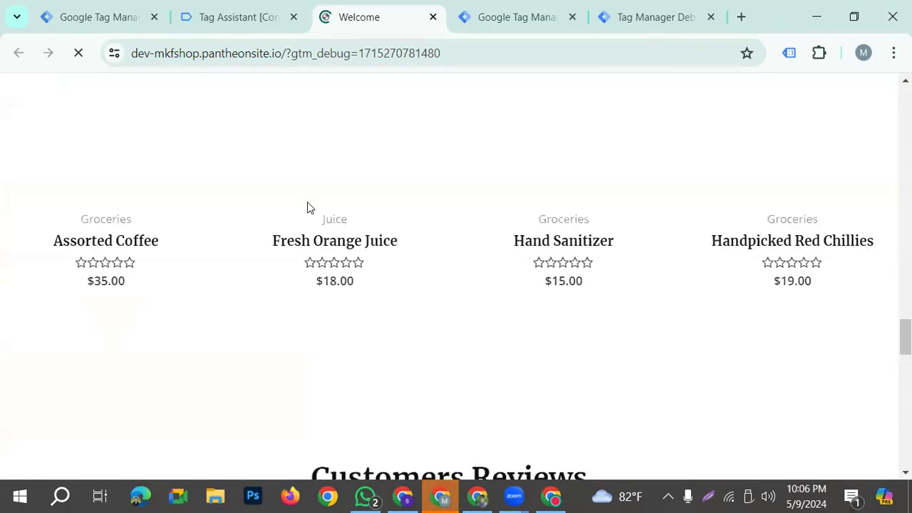
pyautogui.click(246, 16)
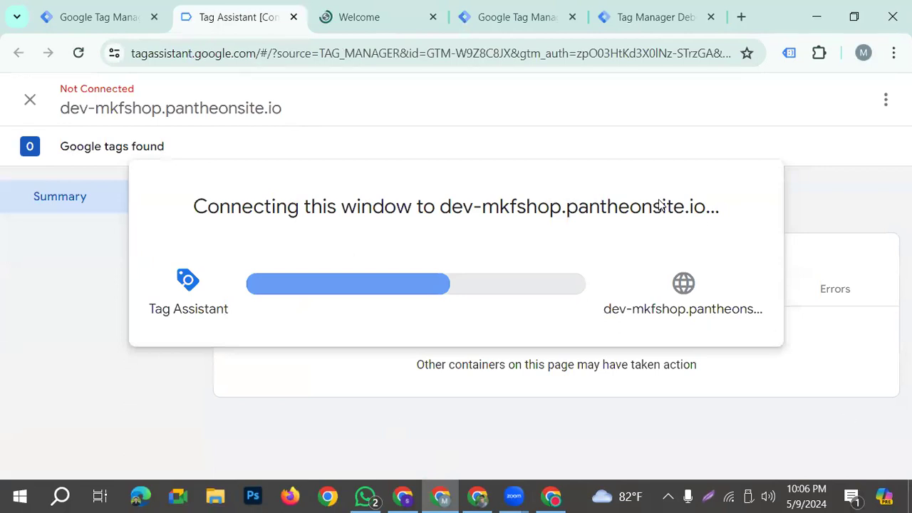
pyautogui.click(362, 29)
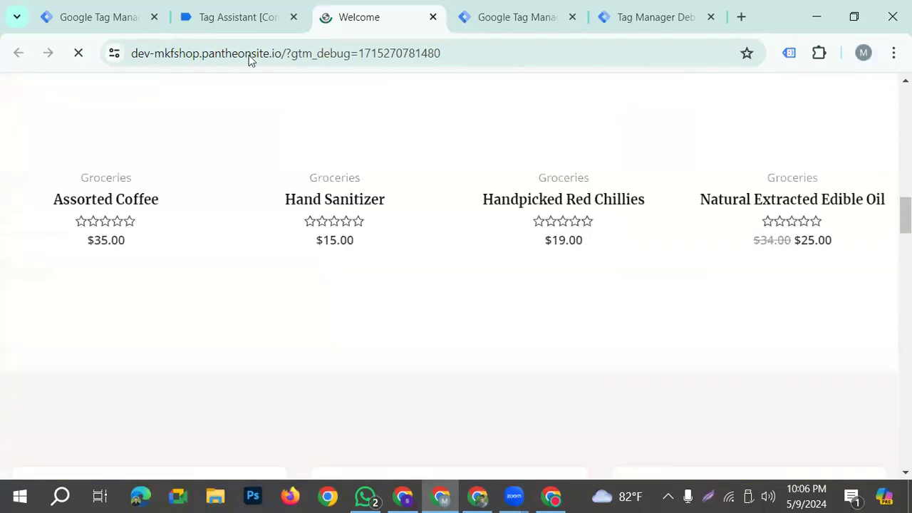
pyautogui.click(234, 16)
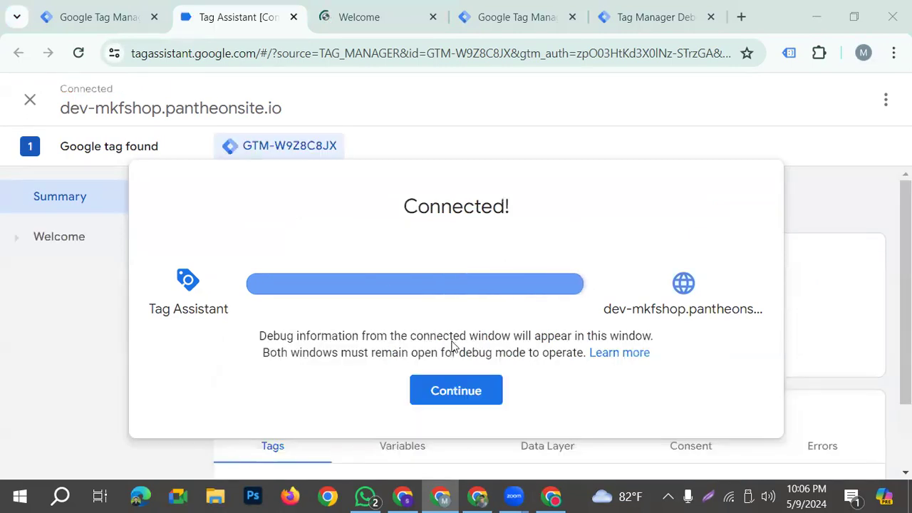
pyautogui.click(453, 391)
pyautogui.scroll(-2, 460, 379)
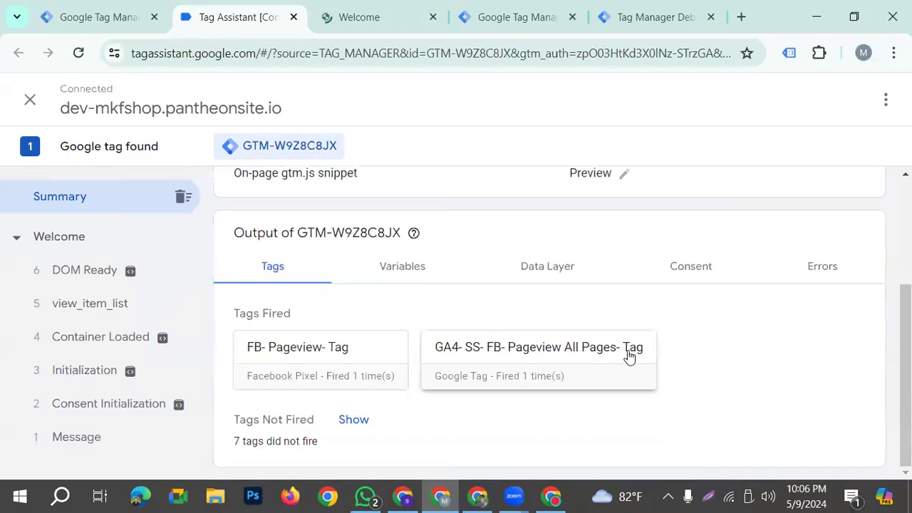
# Visit the Hand Sanitizer product page in the connected store window and return to Tag Assistant
pyautogui.click(374, 24)
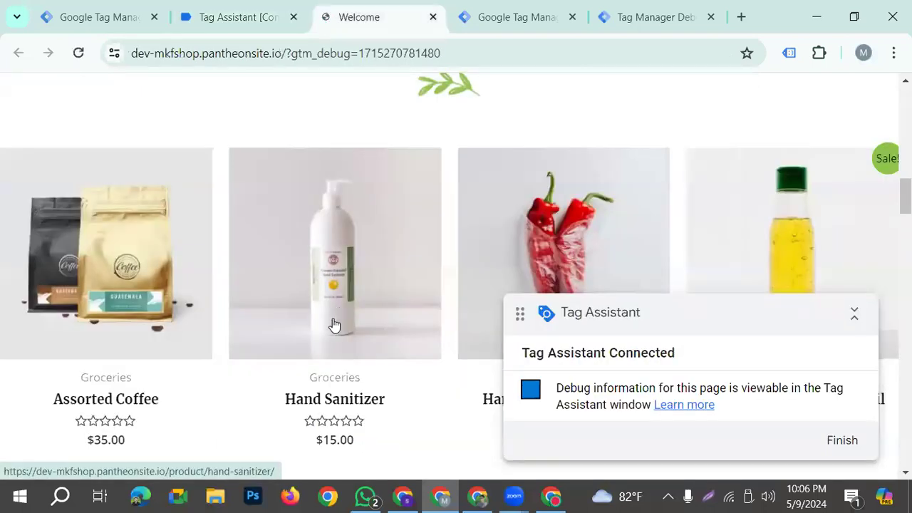
pyautogui.click(387, 294)
pyautogui.click(227, 22)
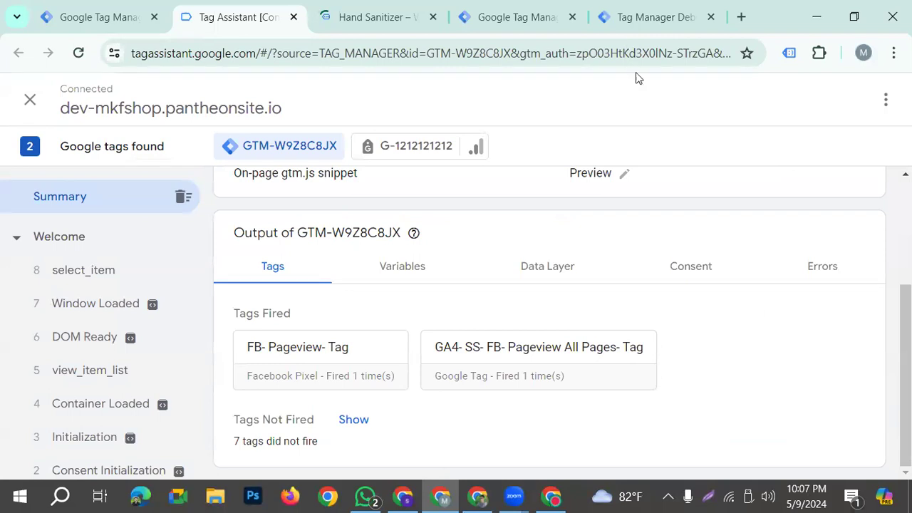
# Check the incoming requests and fired tags in the server container's debug view and in Tag Assistant
pyautogui.click(642, 18)
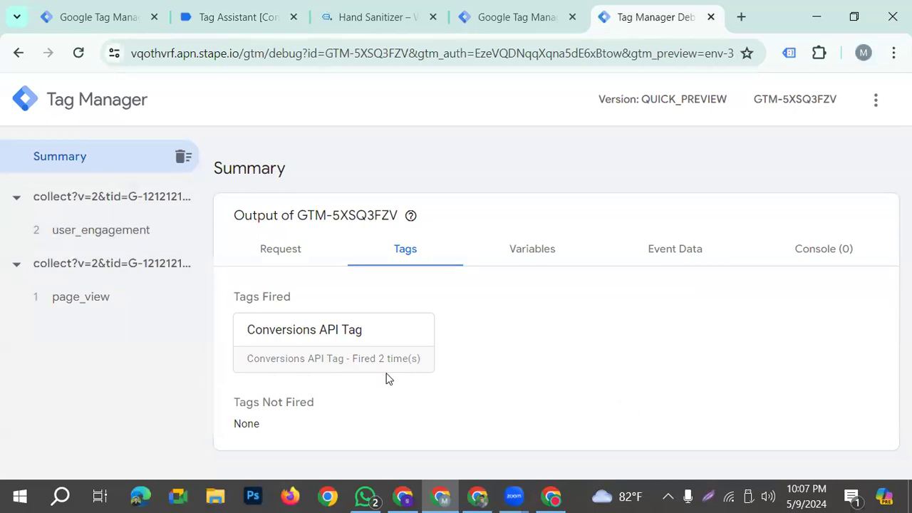
pyautogui.click(292, 257)
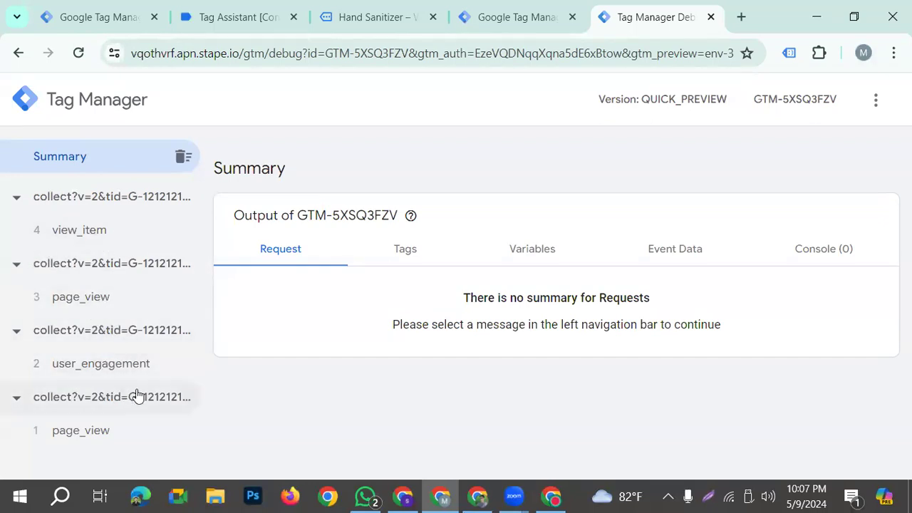
pyautogui.click(335, 14)
pyautogui.click(218, 17)
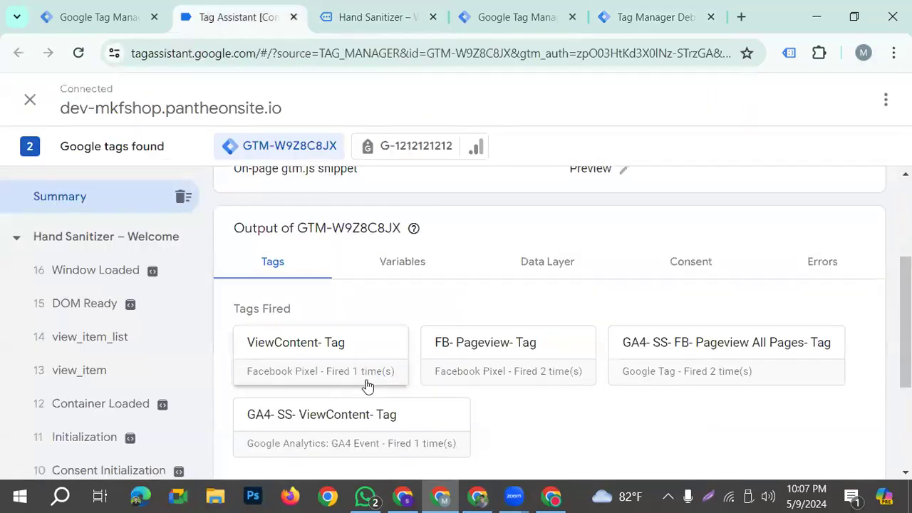
pyautogui.scroll(-1, 532, 333)
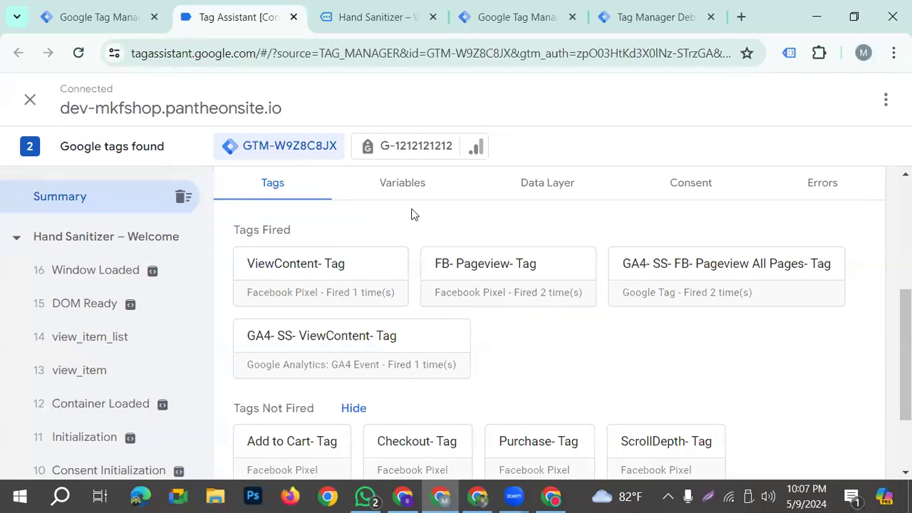
# Review the test events received for the mkfshop batch 17 pixel in Meta Events Manager, including their source and event ID
pyautogui.click(403, 497)
pyautogui.scroll(-5, 471, 383)
pyautogui.scroll(-2, 462, 385)
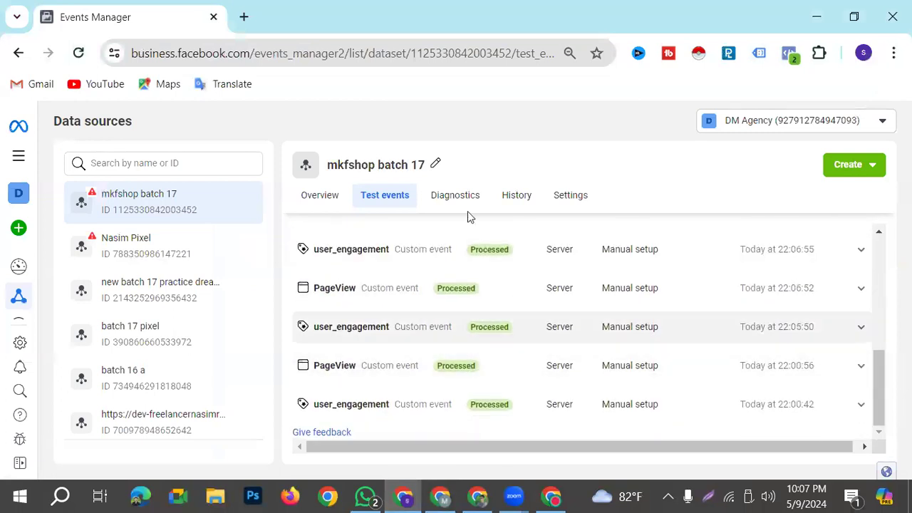
pyautogui.click(395, 59)
pyautogui.scroll(2, 484, 381)
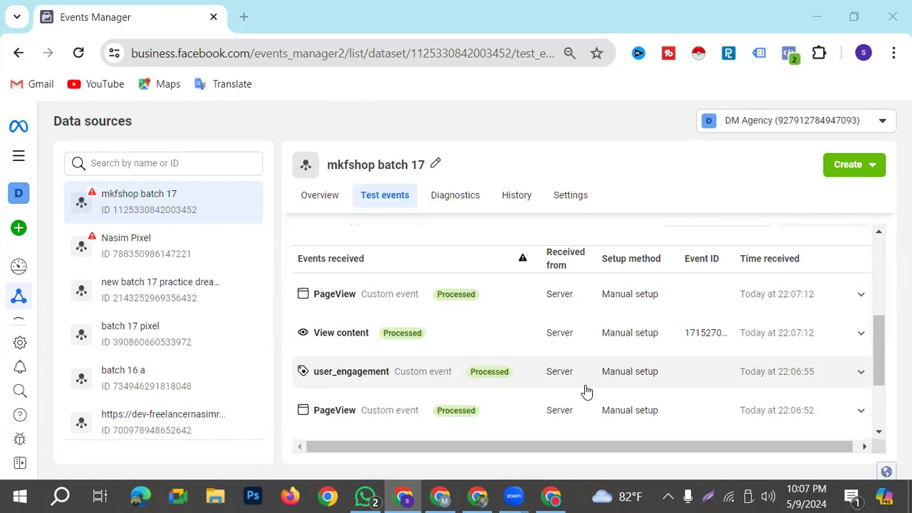
pyautogui.scroll(-3, 585, 372)
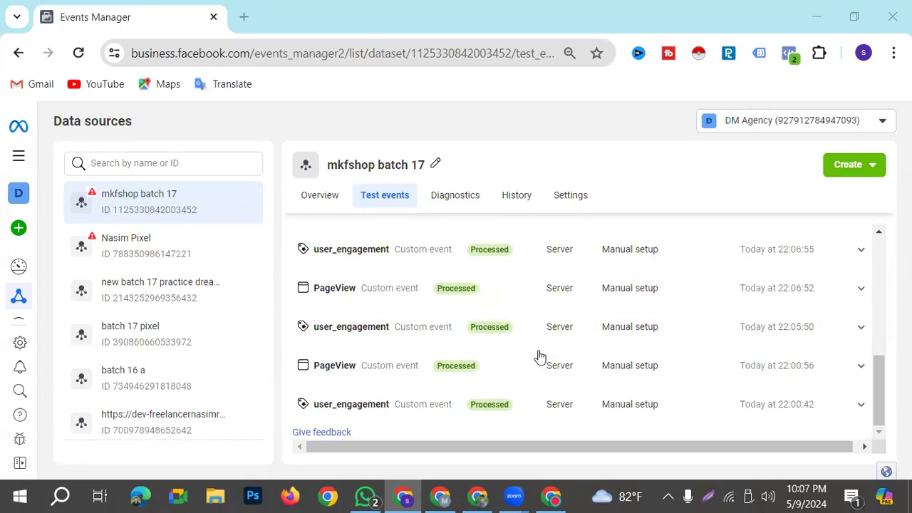
pyautogui.scroll(5, 565, 379)
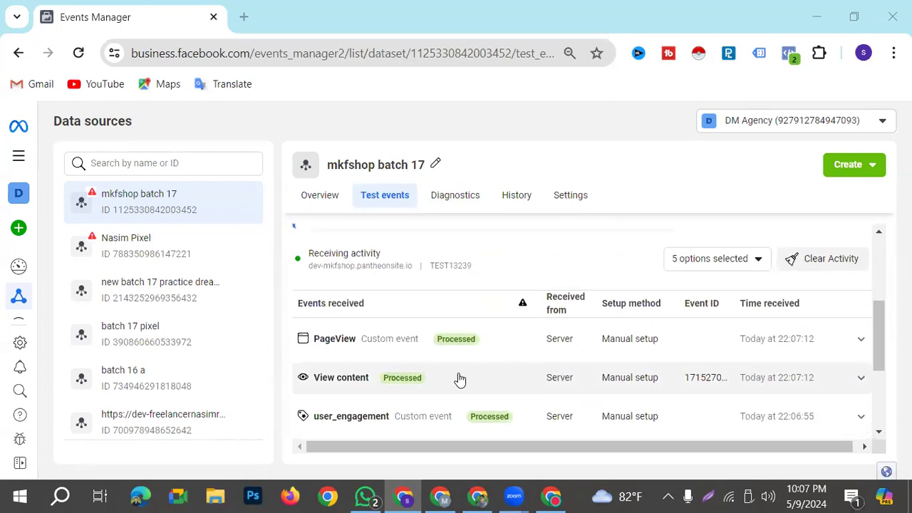
# Clear the recorded test session activity for the mkfshop batch 17 pixel
pyautogui.scroll(4, 499, 335)
pyautogui.scroll(-3, 592, 356)
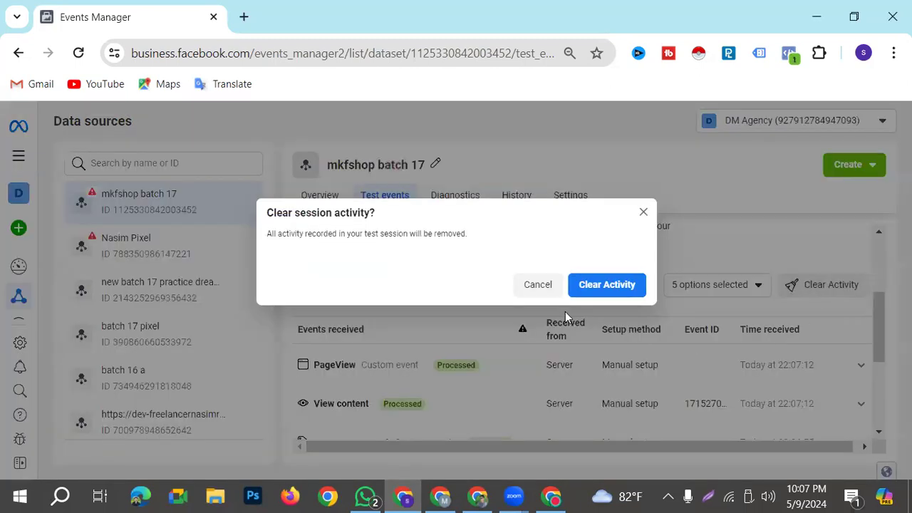
pyautogui.click(607, 285)
# Expand the website events confirmation section and open dev-mkfshop.pantheonsite.io from it to run the test
pyautogui.click(452, 407)
pyautogui.scroll(-2, 452, 404)
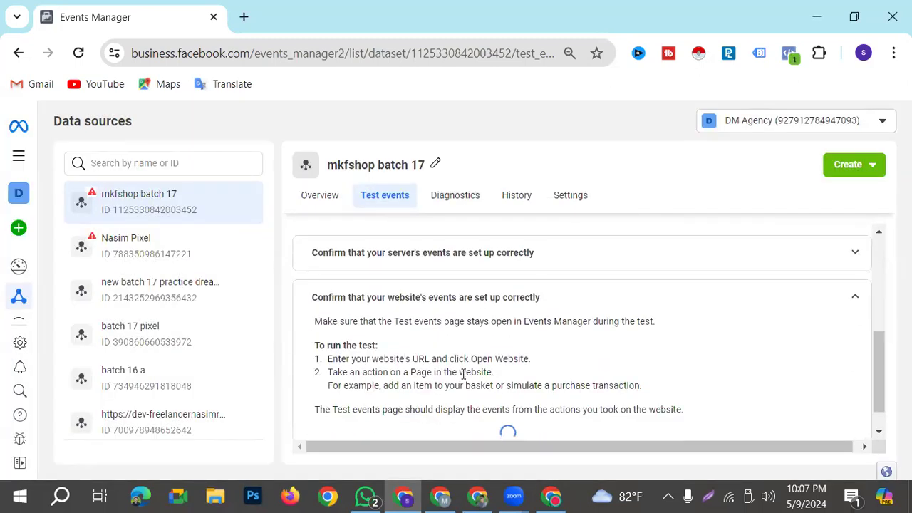
pyautogui.click(443, 405)
pyautogui.click(454, 432)
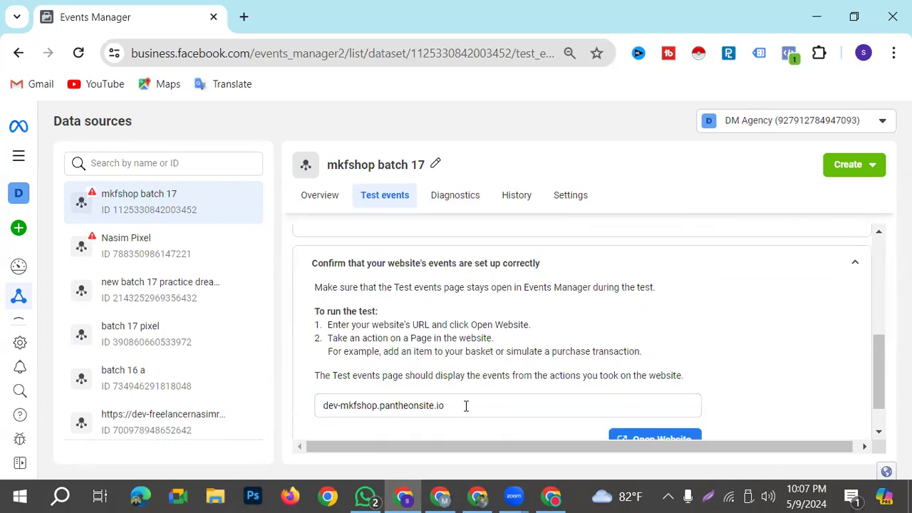
pyautogui.scroll(-1, 661, 407)
pyautogui.click(651, 383)
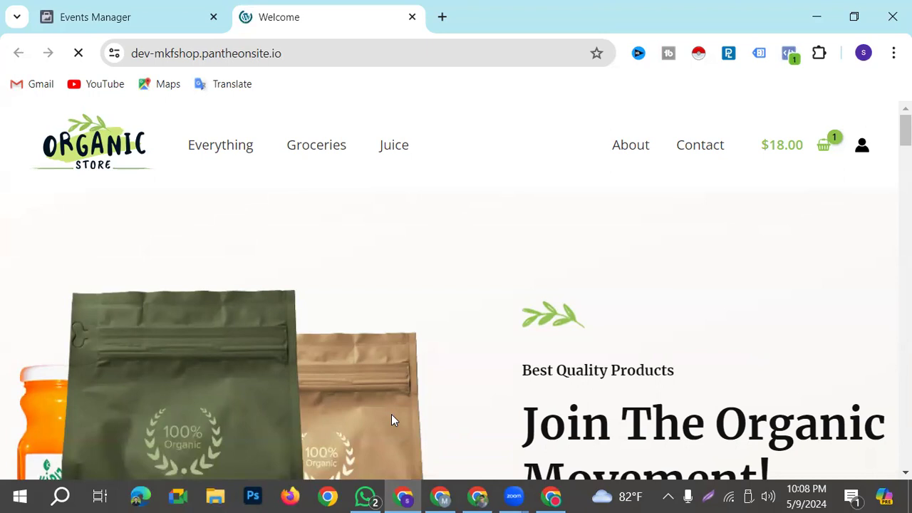
# Browse the store homepage while it loads, then check the received PageView events in Events Manager
pyautogui.scroll(-5, 300, 365)
pyautogui.scroll(-15, 299, 364)
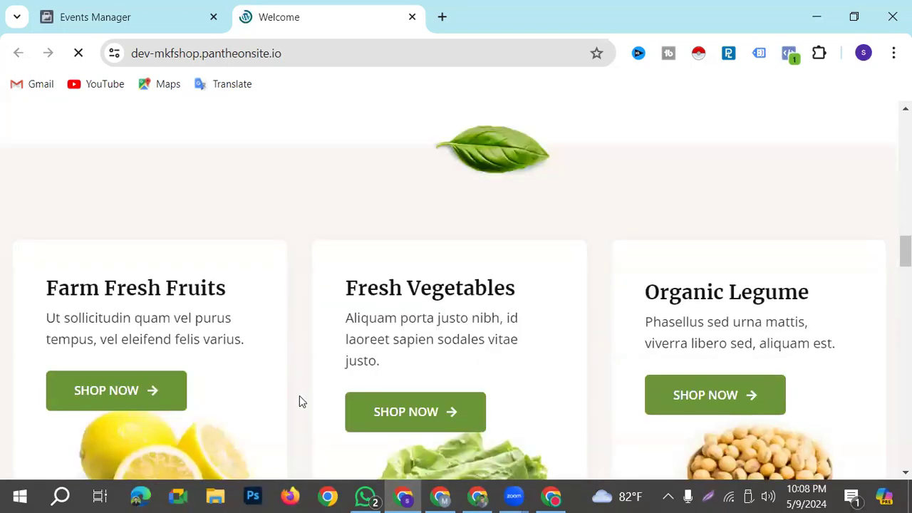
pyautogui.scroll(-4, 300, 401)
pyautogui.scroll(3, 397, 408)
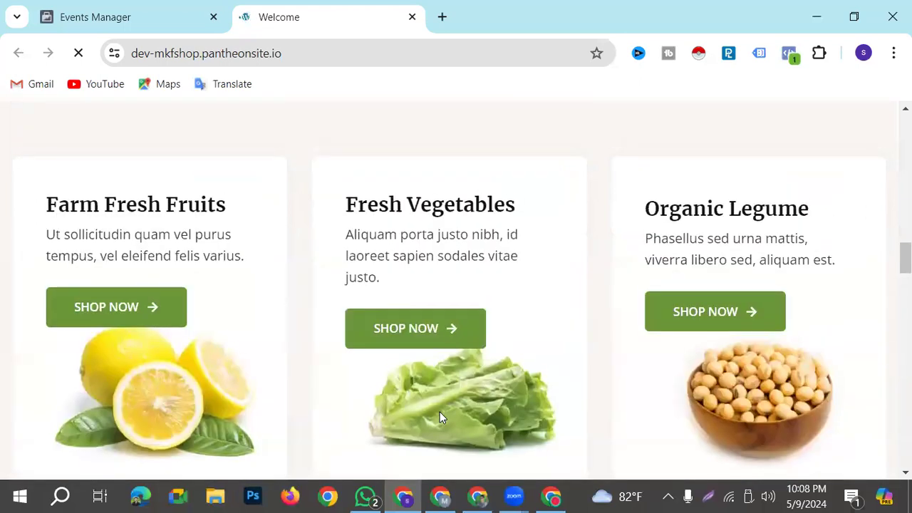
pyautogui.scroll(16, 439, 412)
pyautogui.scroll(4, 391, 432)
pyautogui.scroll(-14, 391, 424)
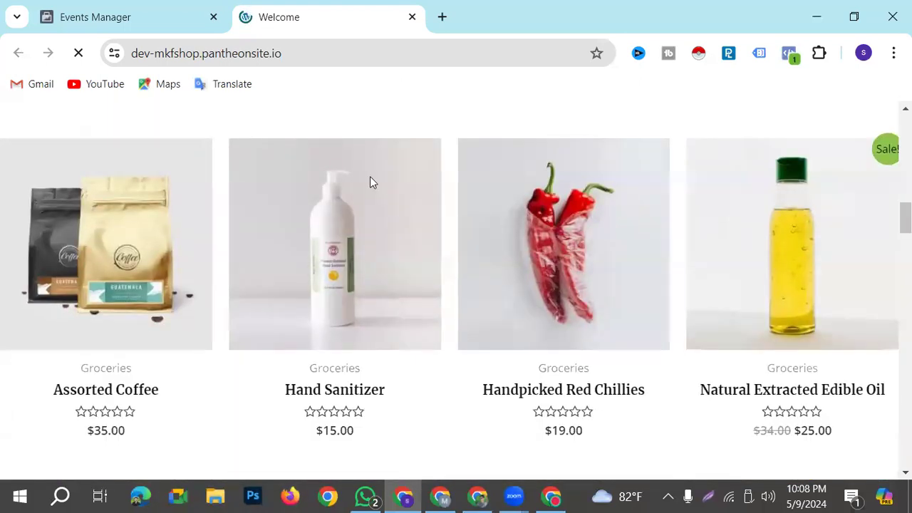
pyautogui.click(139, 26)
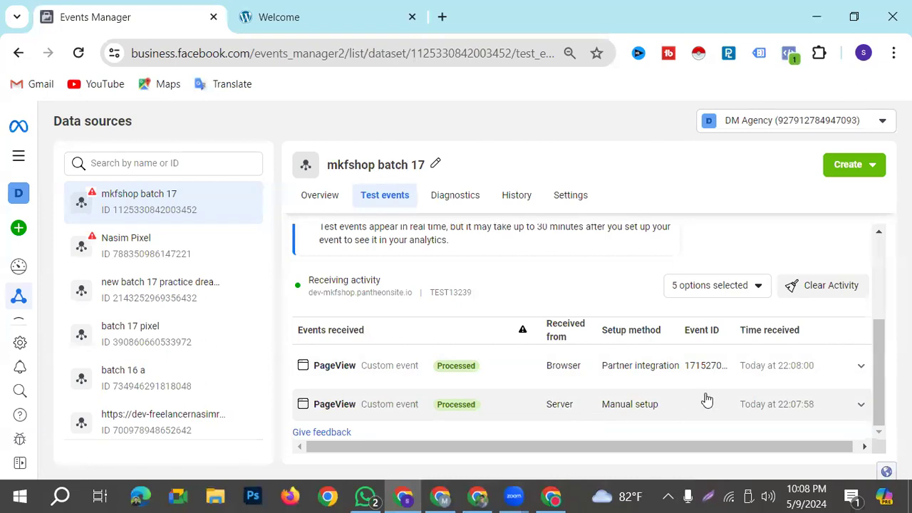
# Open the Hand Sanitizer product page in the test store and compare its browser and server events in Events Manager
pyautogui.click(279, 17)
pyautogui.scroll(5, 456, 428)
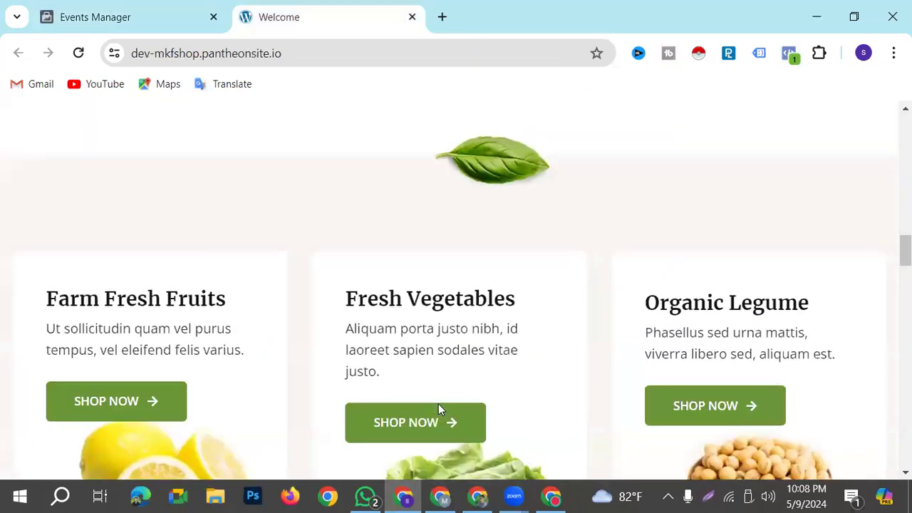
pyautogui.scroll(-6, 438, 409)
pyautogui.scroll(1, 439, 413)
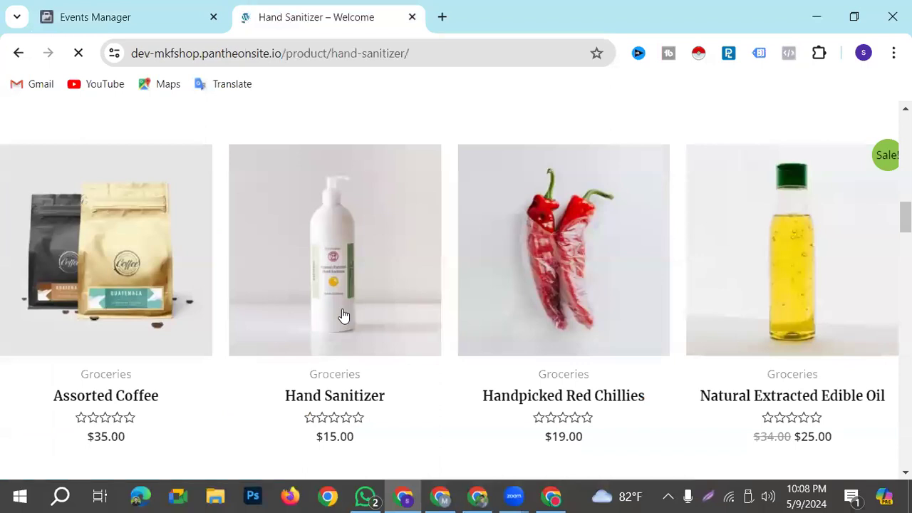
pyautogui.click(80, 13)
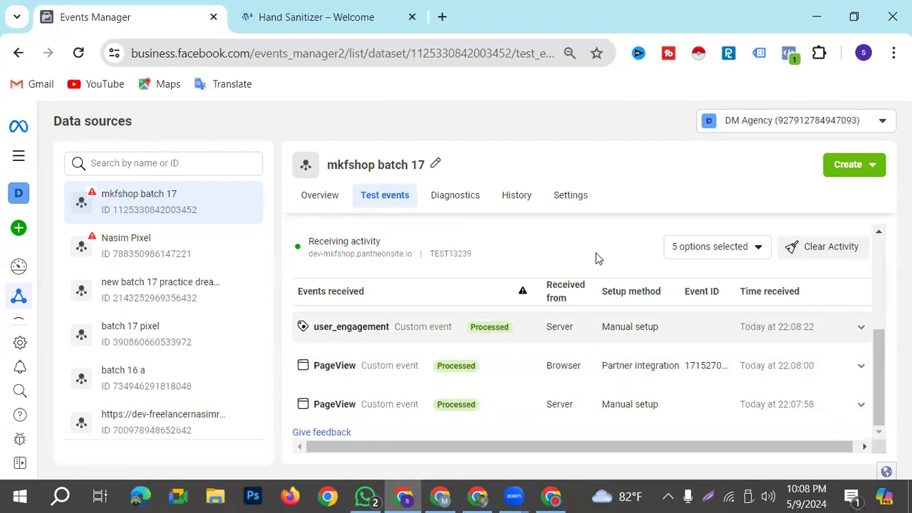
pyautogui.click(283, 14)
pyautogui.click(90, 14)
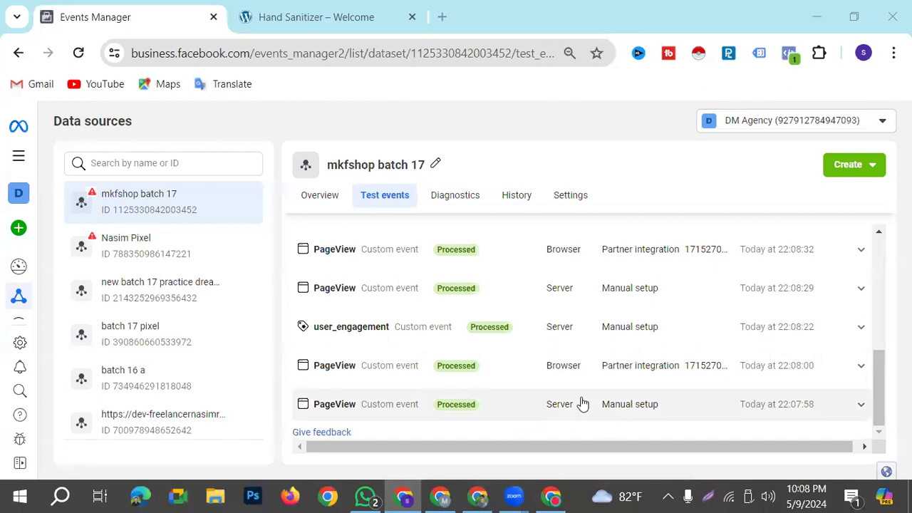
# Open the GA4- SS- FB- Pageview All Pages- Tag in the web container and examine its configuration settings
pyautogui.click(433, 497)
pyautogui.click(99, 15)
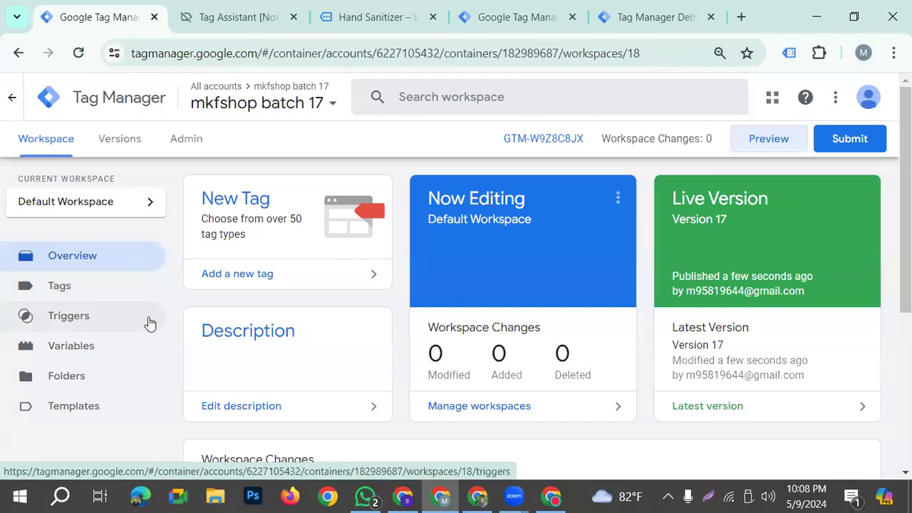
pyautogui.click(57, 286)
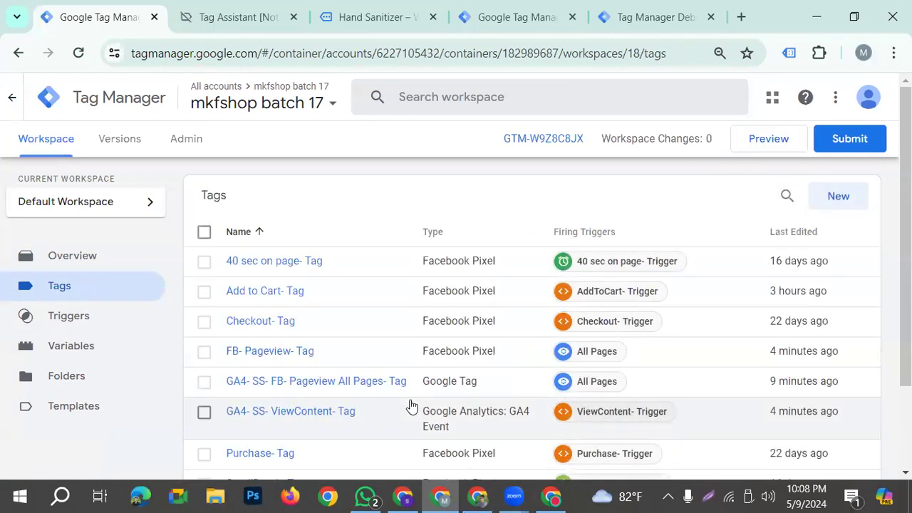
pyautogui.click(336, 397)
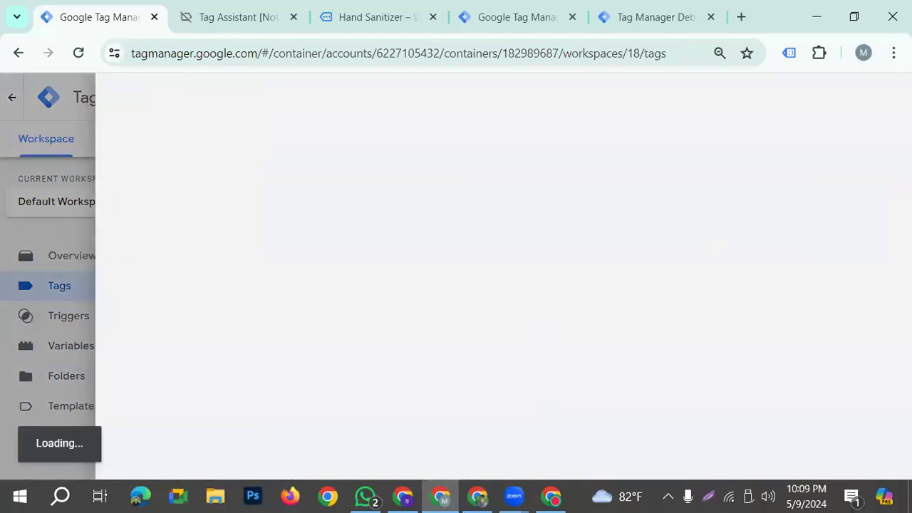
pyautogui.scroll(-1, 456, 309)
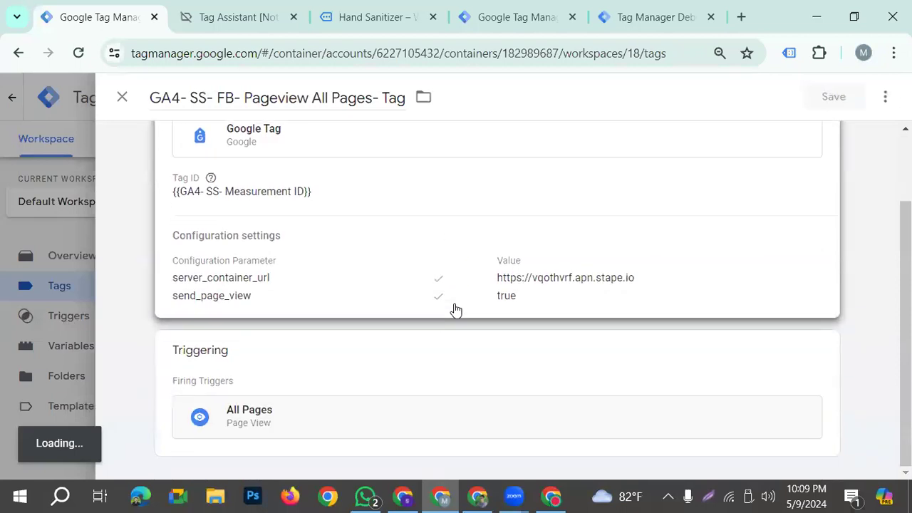
# Add an event_id configuration parameter with the value {{FB-Event ID}} to the GA4- SS- FB- Pageview All Pages- Tag
pyautogui.click(389, 307)
pyautogui.scroll(-2, 412, 347)
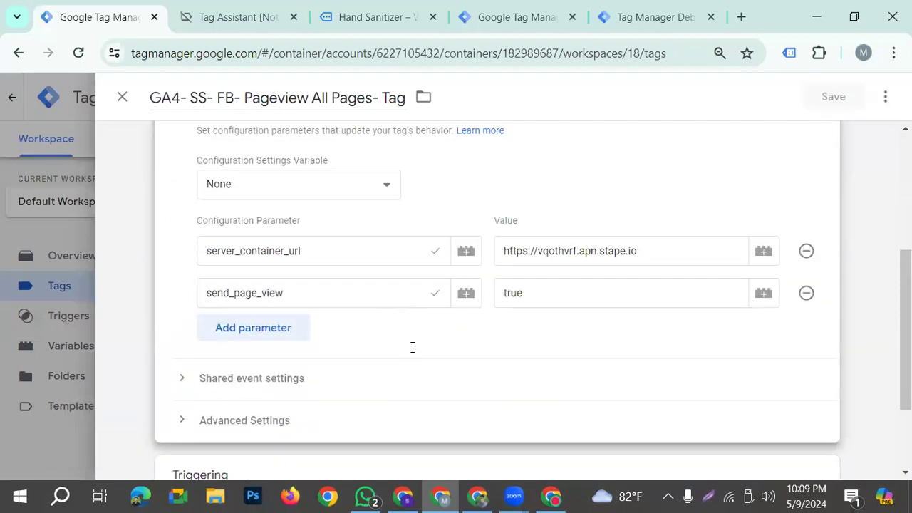
pyautogui.click(278, 335)
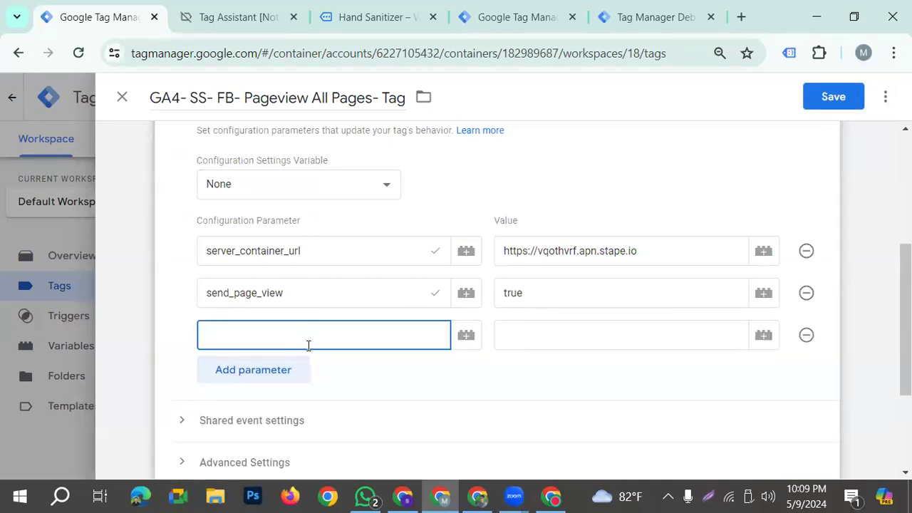
pyautogui.write('event_id')
pyautogui.click(525, 343)
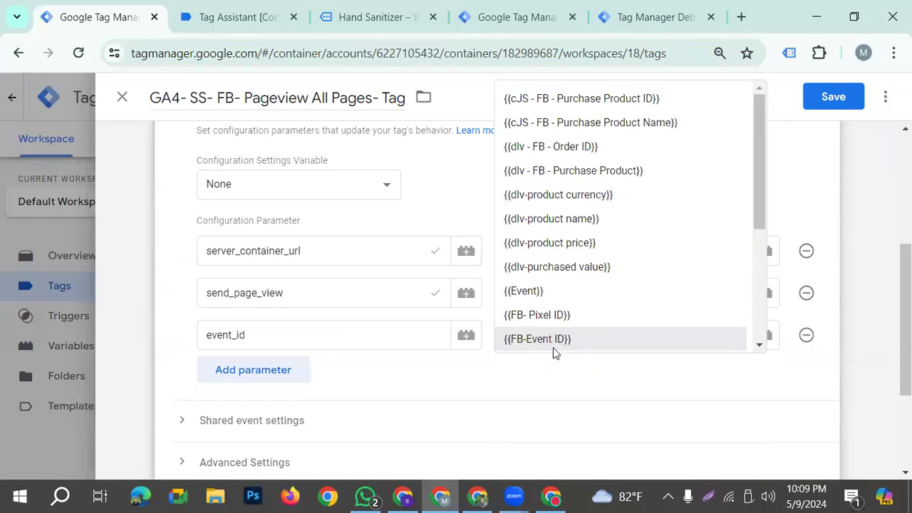
pyautogui.click(554, 340)
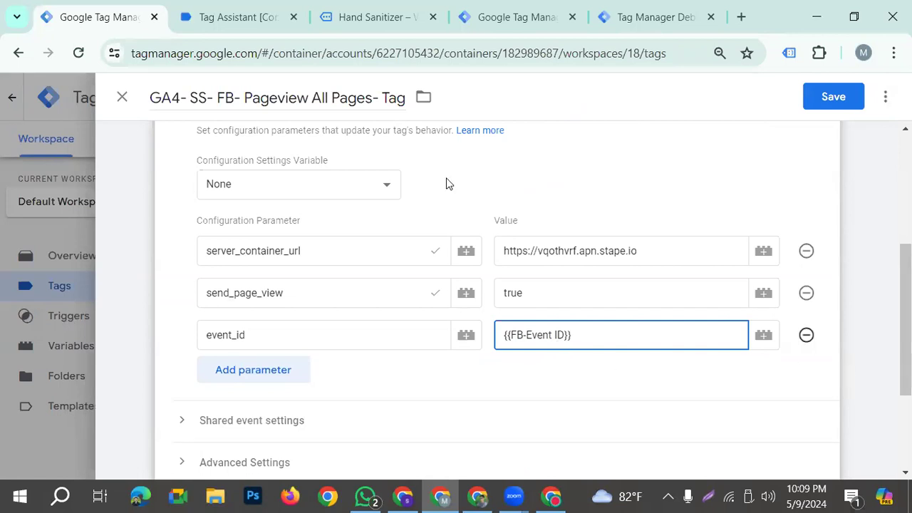
# Switch to Events Manager and compare the event IDs and deduplication of the View content and PageView test events
pyautogui.click(480, 492)
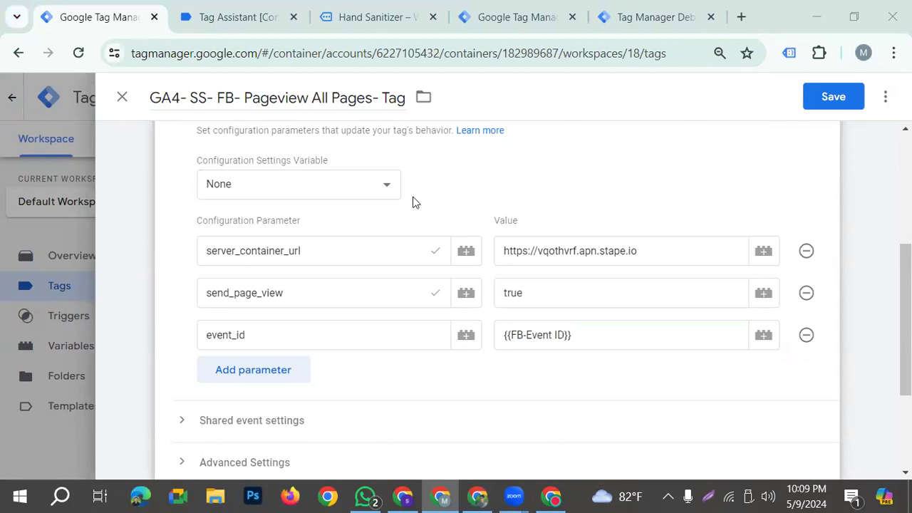
pyautogui.click(476, 492)
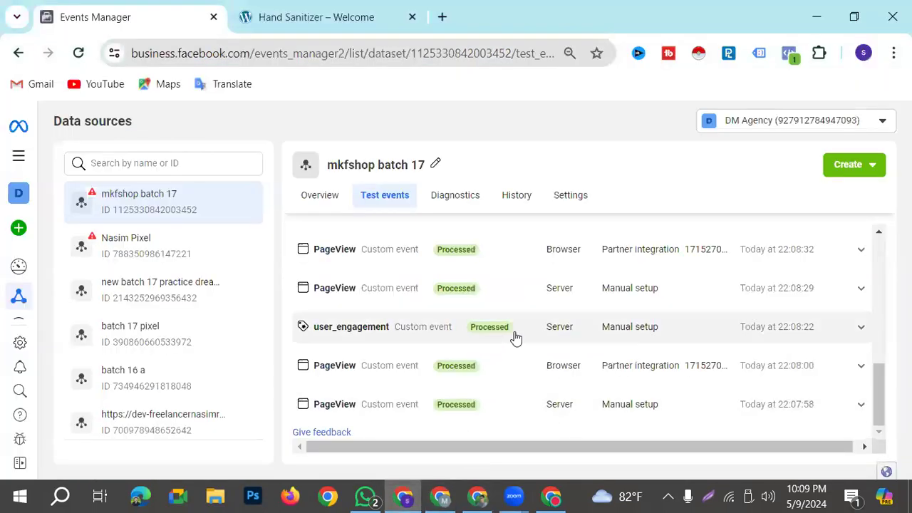
pyautogui.scroll(1, 483, 332)
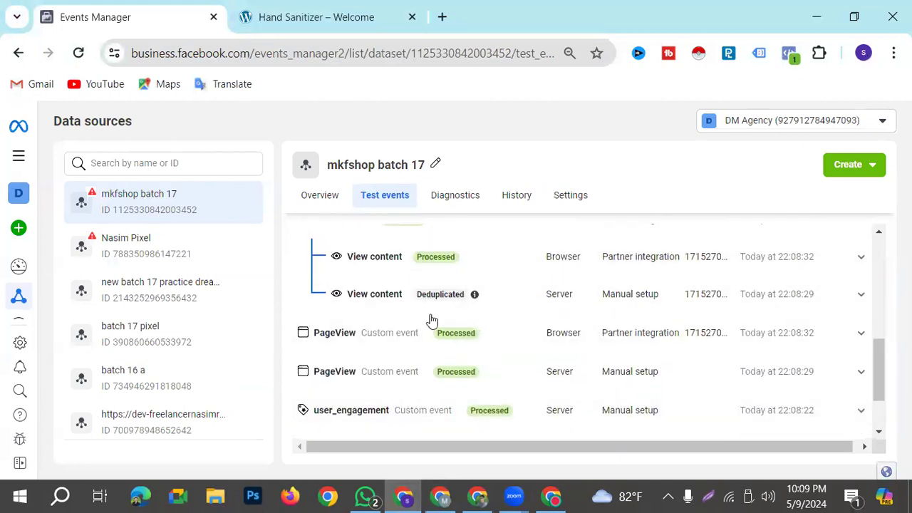
pyautogui.scroll(2, 442, 321)
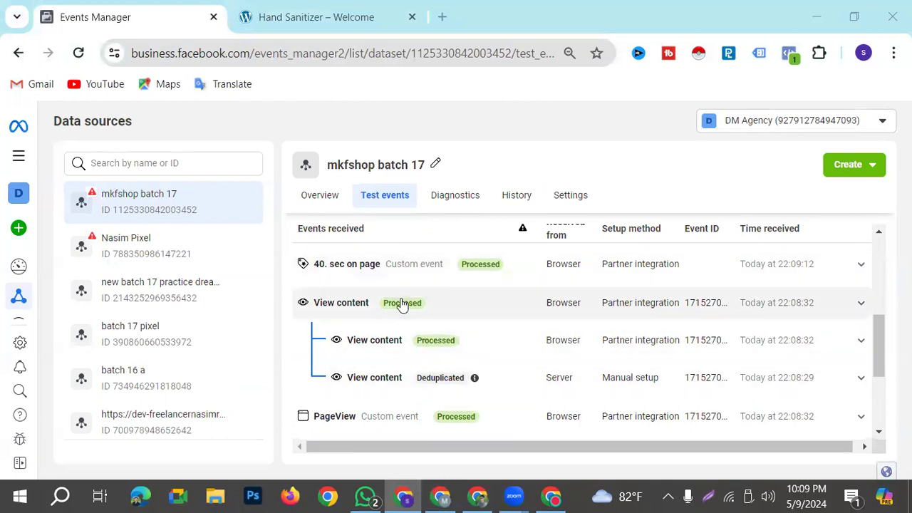
pyautogui.scroll(-4, 448, 346)
pyautogui.scroll(2, 399, 321)
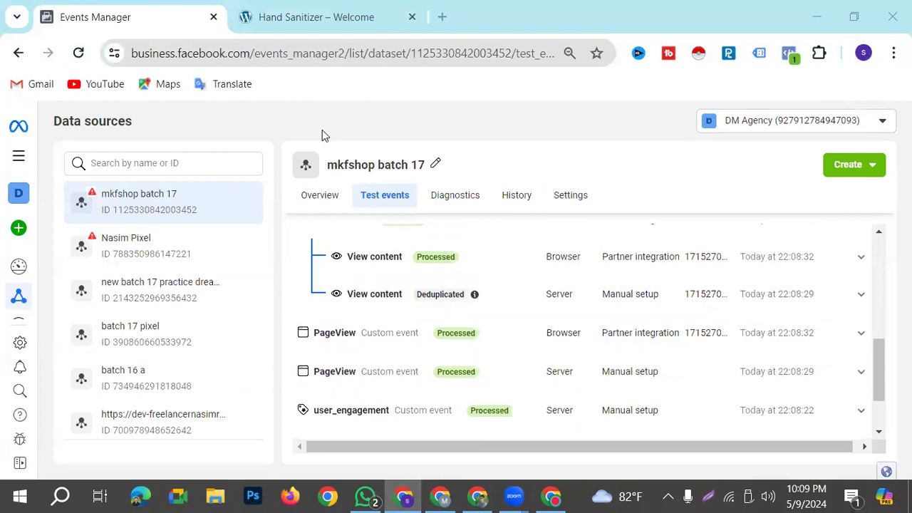
pyautogui.click(477, 496)
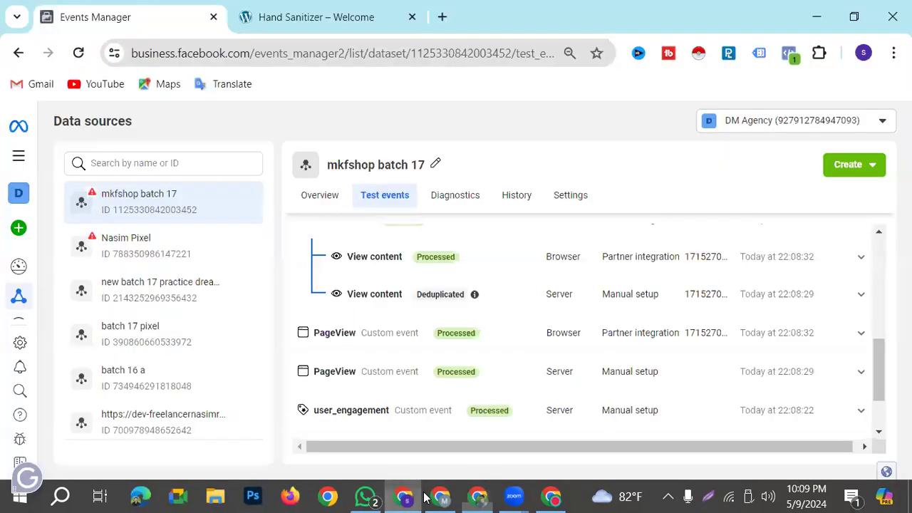
pyautogui.click(405, 497)
# Return to Tag Manager and save the GA4- SS- FB- Pageview All Pages- Tag
pyautogui.click(440, 496)
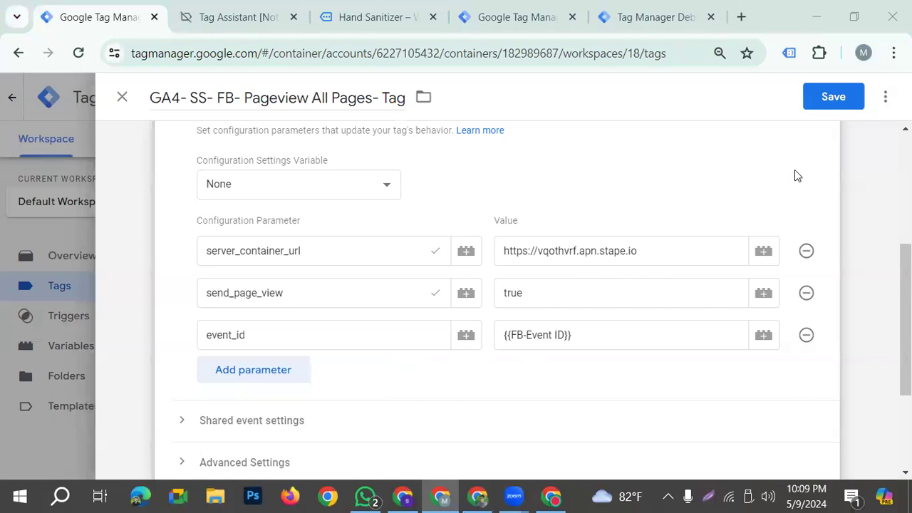
pyautogui.click(833, 97)
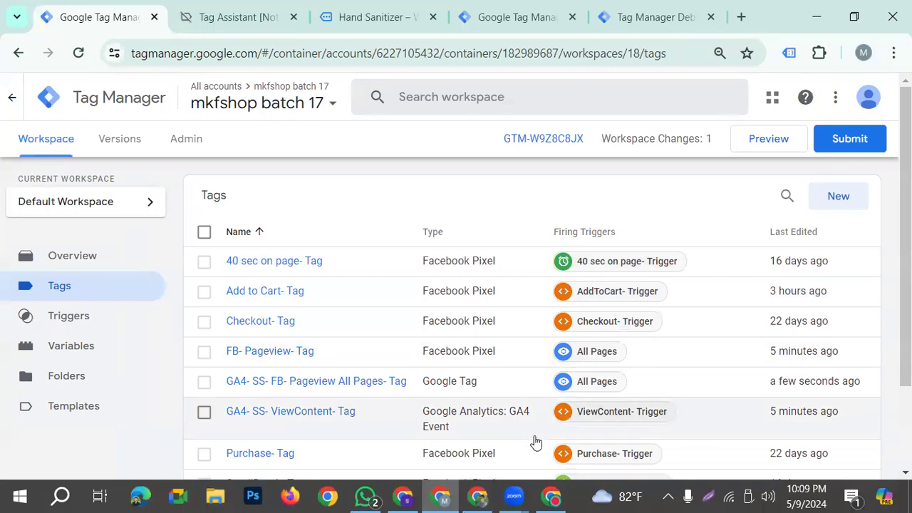
# Switch to Events Manager and clear all recorded activity from the mkfshop batch 17 test session
pyautogui.click(419, 497)
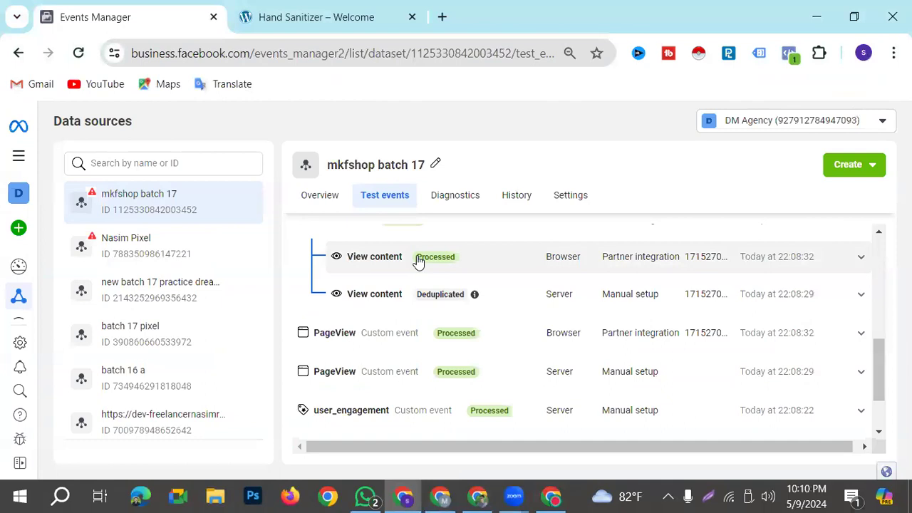
pyautogui.scroll(10, 806, 291)
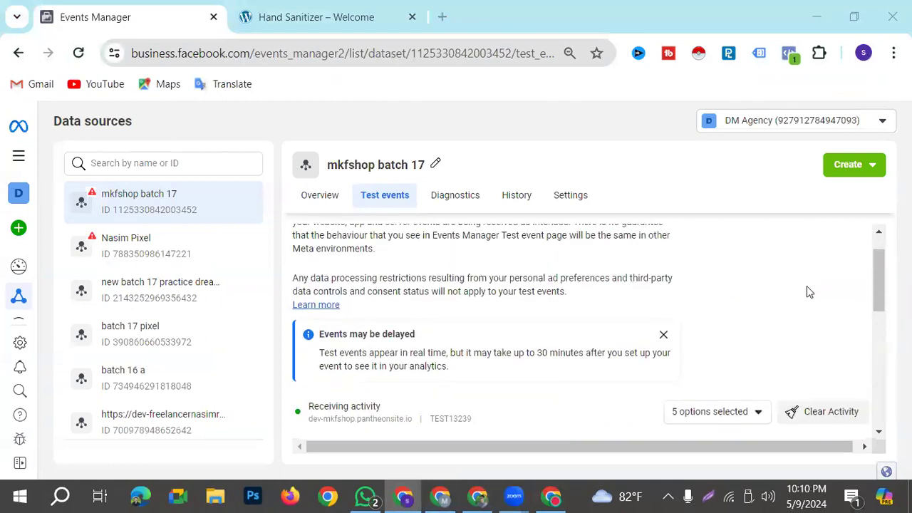
pyautogui.scroll(-1, 795, 352)
pyautogui.click(796, 364)
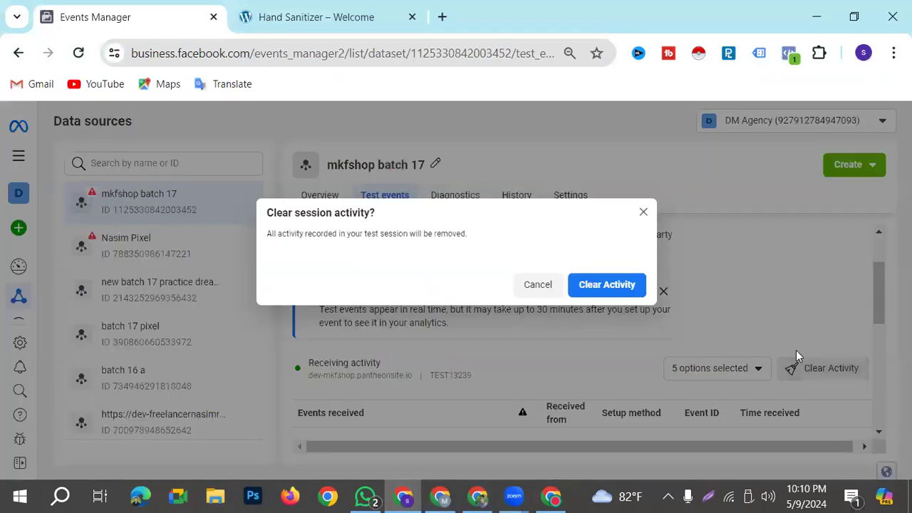
pyautogui.click(603, 282)
# Expand the website events confirmation section and open dev-mkfshop.pantheonsite.io from it for a fresh test
pyautogui.scroll(-1, 570, 342)
pyautogui.click(495, 412)
pyautogui.scroll(-3, 502, 417)
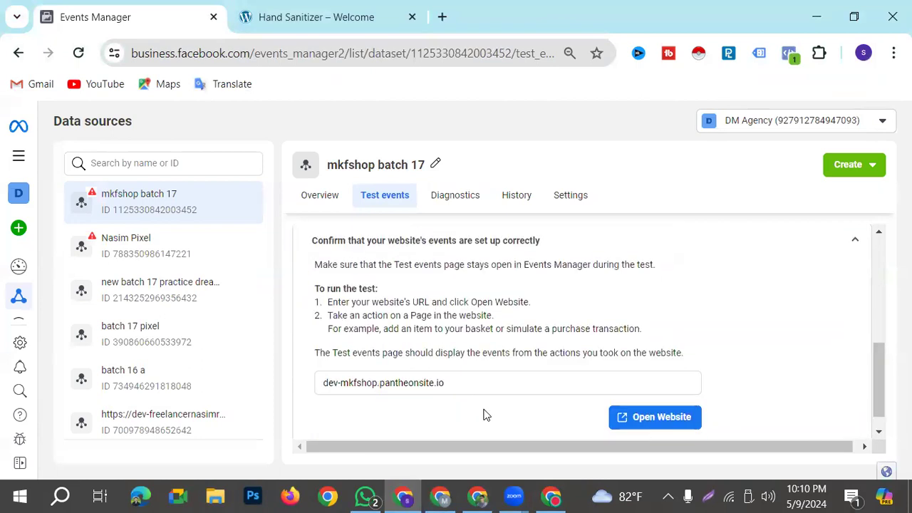
pyautogui.click(647, 422)
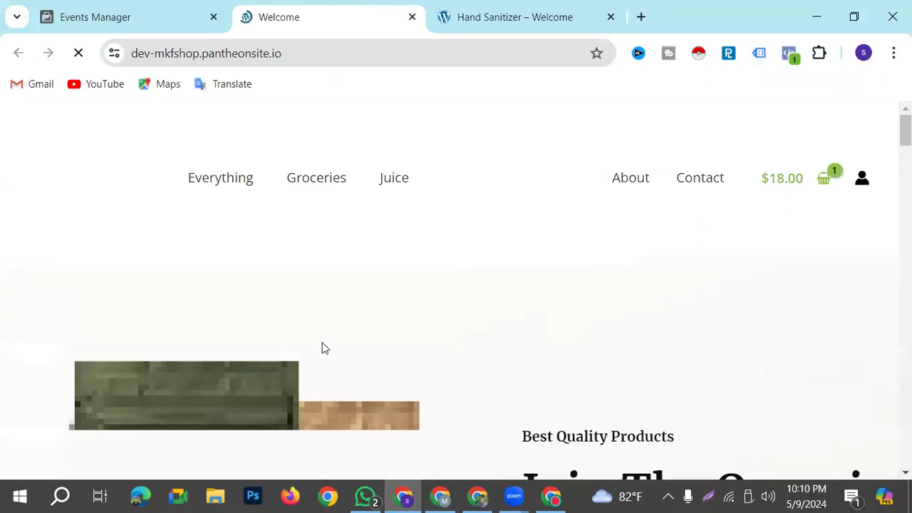
# Browse the store homepage and check the event IDs of the browser and server PageView events in Events Manager
pyautogui.scroll(-5, 322, 347)
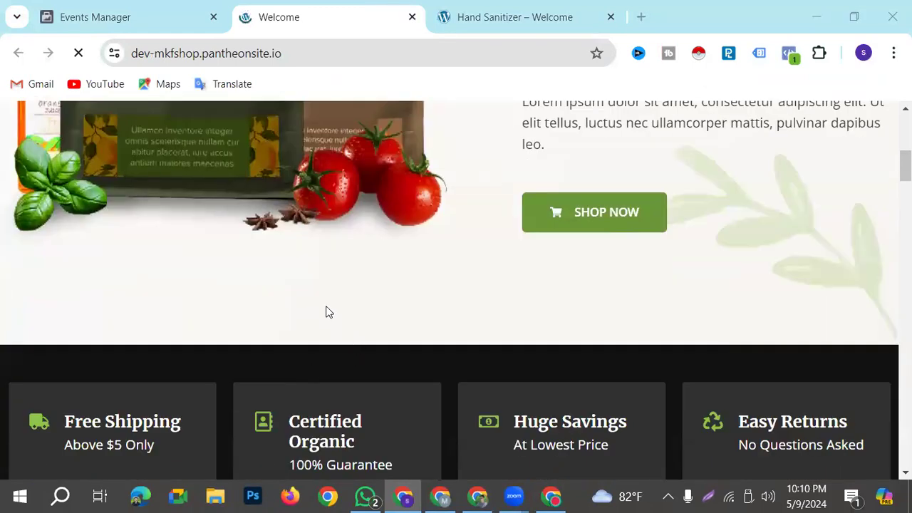
pyautogui.scroll(-9, 328, 312)
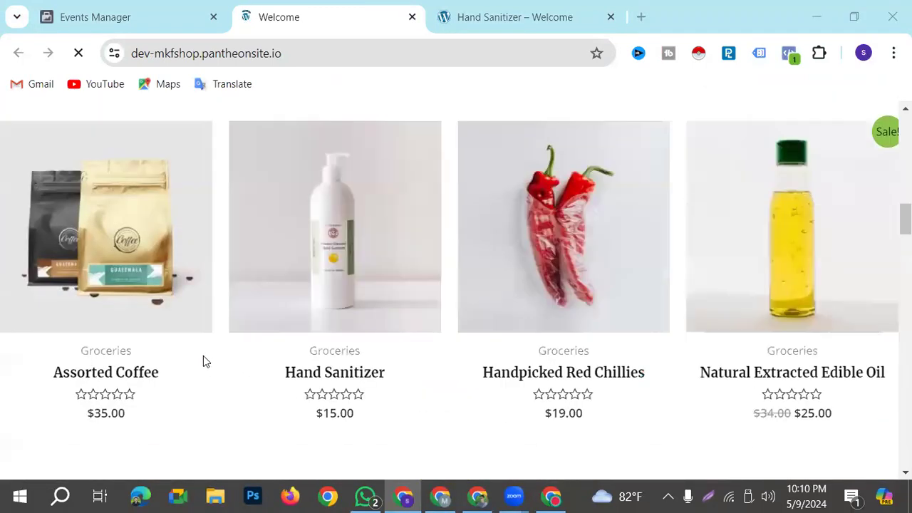
pyautogui.scroll(2, 283, 301)
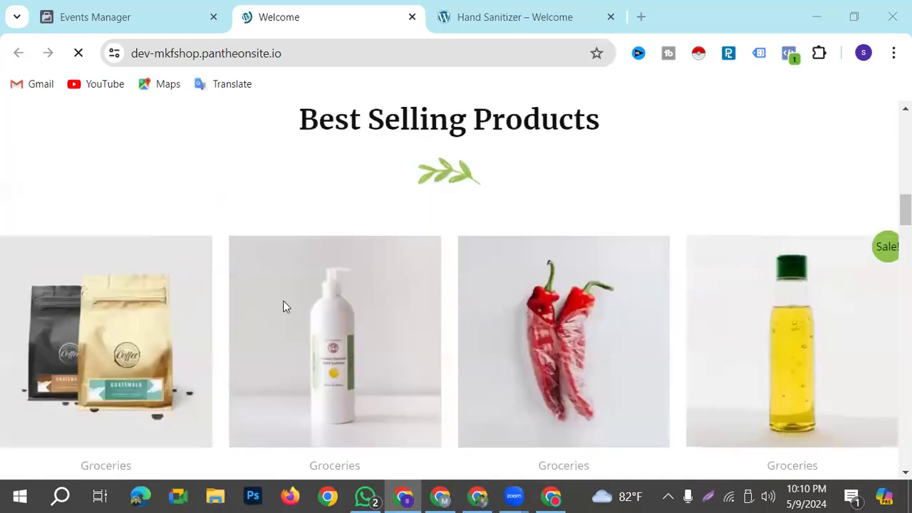
pyautogui.scroll(3, 283, 306)
pyautogui.click(128, 15)
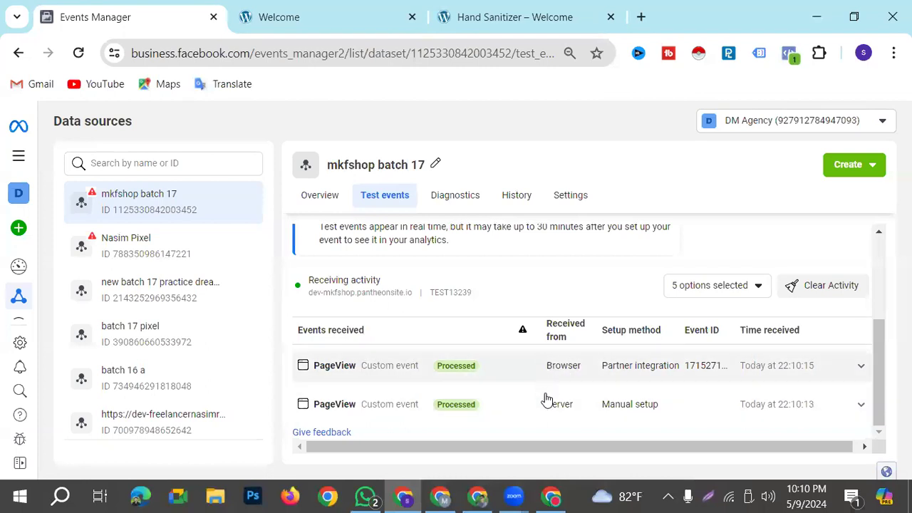
pyautogui.click(284, 22)
pyautogui.scroll(-8, 397, 350)
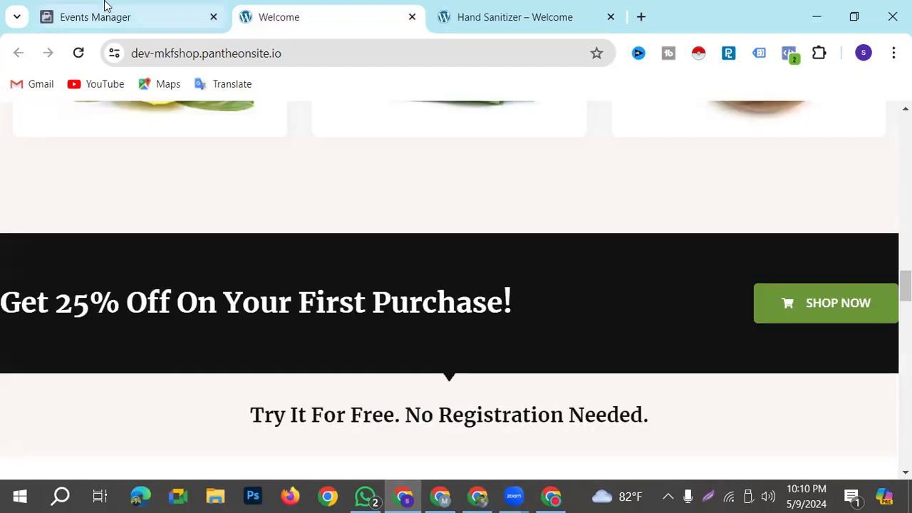
pyautogui.click(106, 8)
pyautogui.click(300, 7)
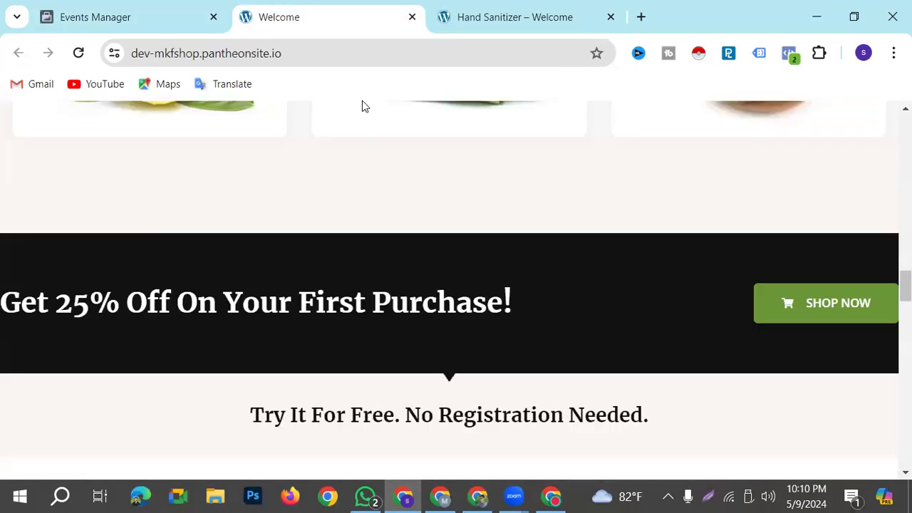
# Open the Hand Sanitizer product page from the store homepage to generate product view events
pyautogui.scroll(4, 521, 348)
pyautogui.click(553, 305)
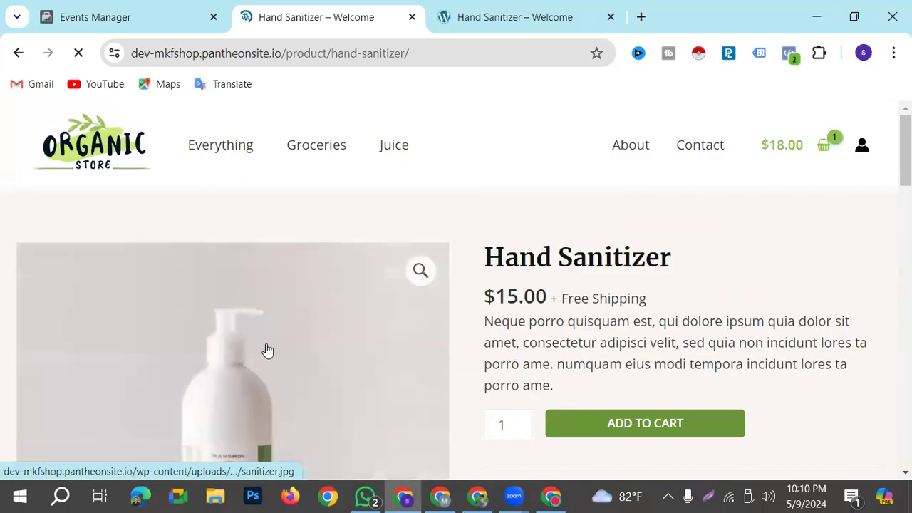
pyautogui.scroll(-2, 265, 350)
# Compare the source, setup method and event ID of the product page's View content and PageView events in Events Manager
pyautogui.click(135, 19)
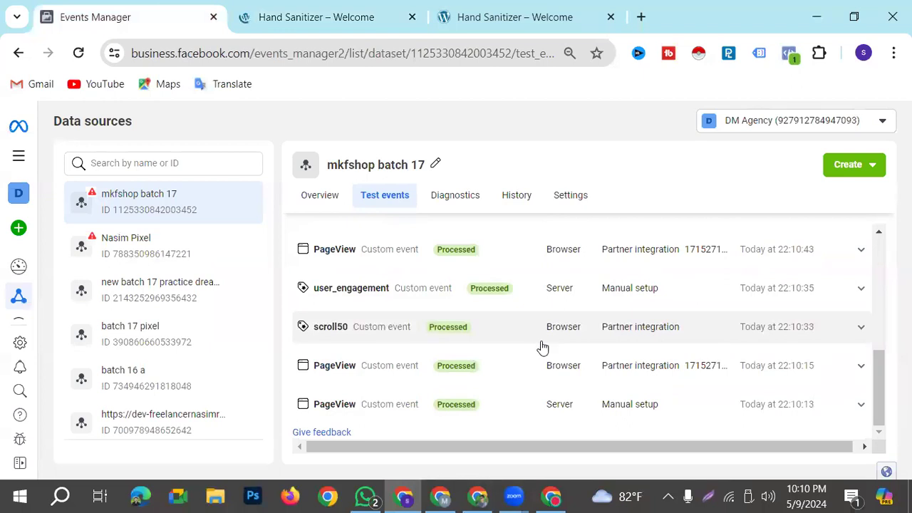
pyautogui.scroll(2, 539, 346)
pyautogui.scroll(-1, 639, 354)
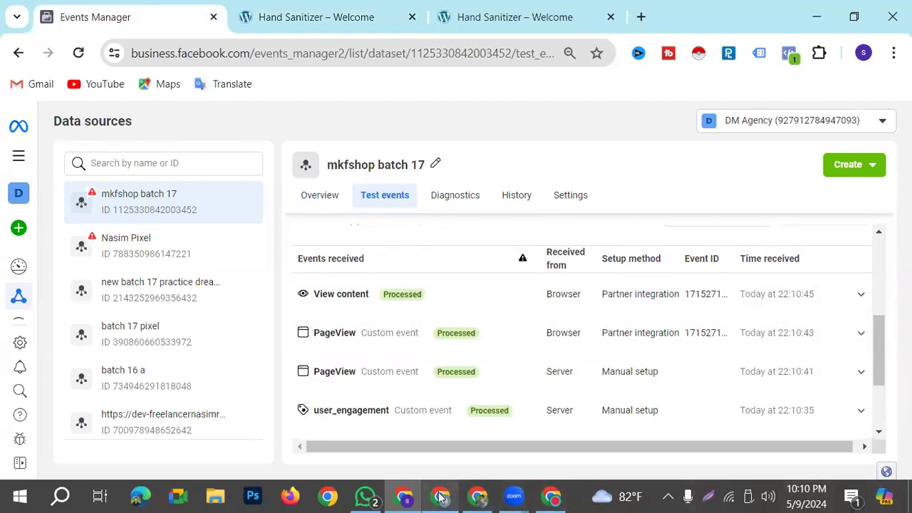
pyautogui.scroll(-3, 626, 418)
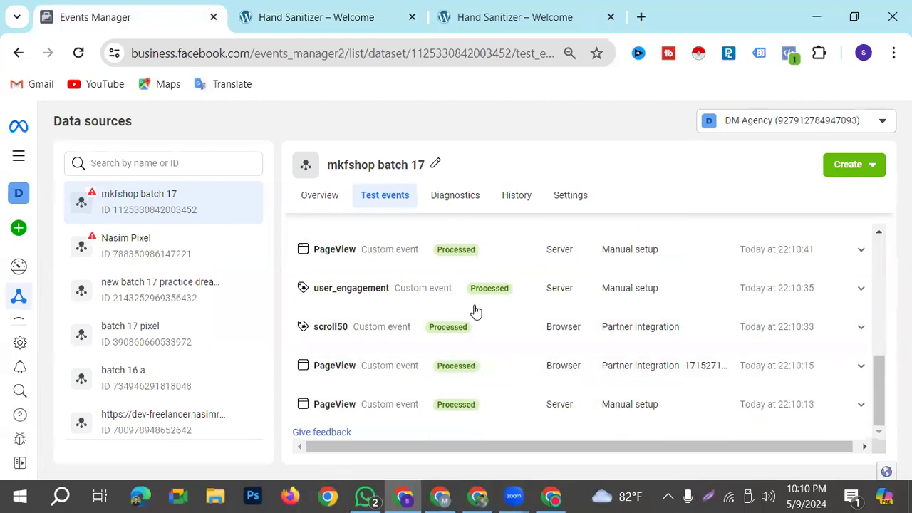
pyautogui.scroll(2, 528, 367)
pyautogui.scroll(2, 535, 371)
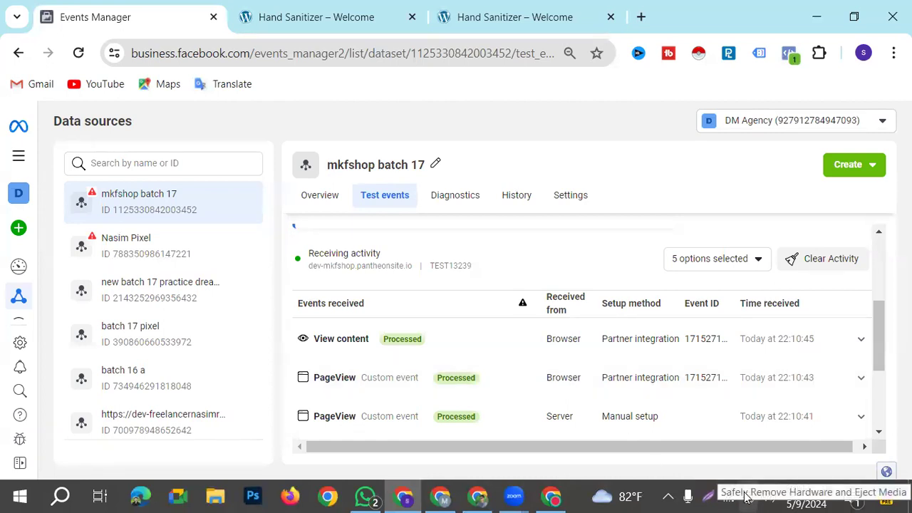
pyautogui.scroll(-3, 551, 350)
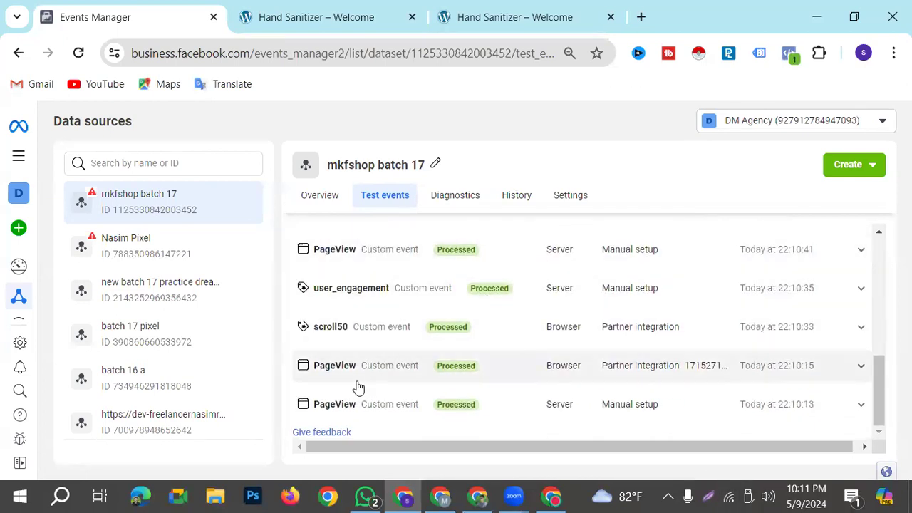
# Switch to Google Docs and view the tracking flow diagrams in the Facebook Conversion API Setup with GA4 & GTM document
pyautogui.click(478, 497)
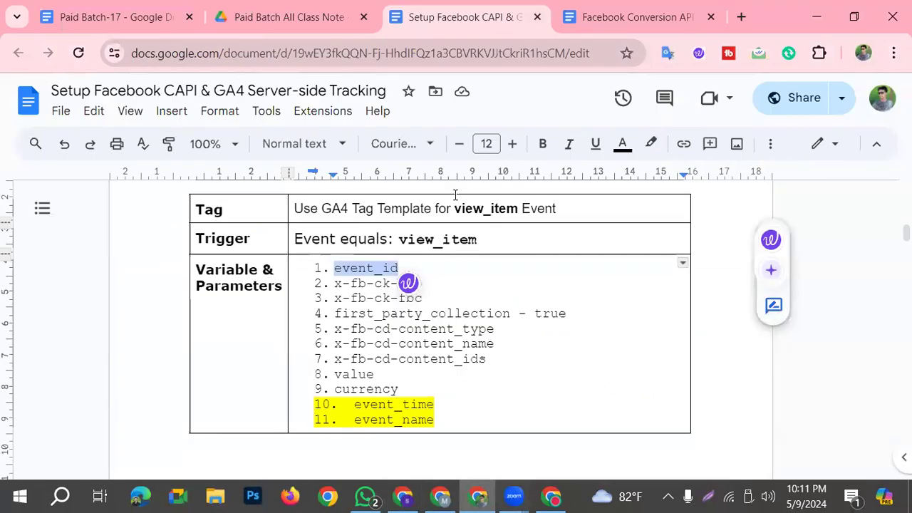
pyautogui.click(599, 17)
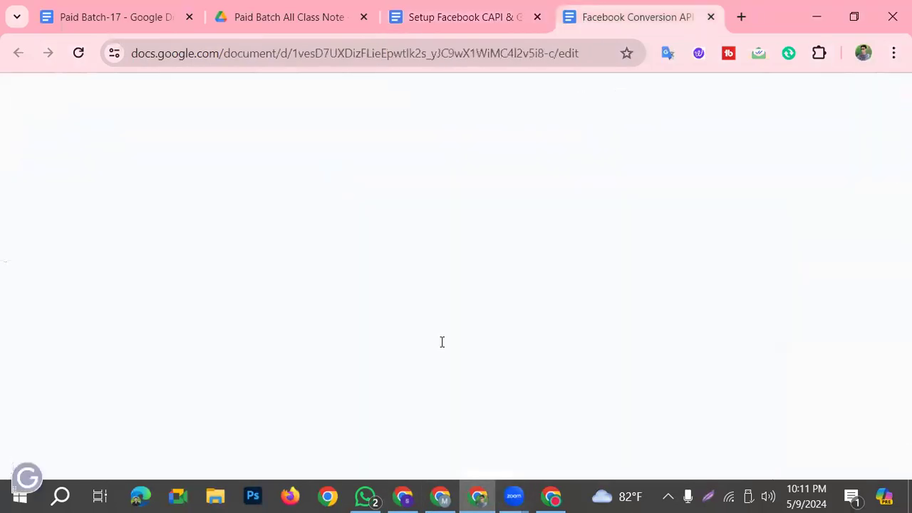
pyautogui.scroll(-4, 436, 353)
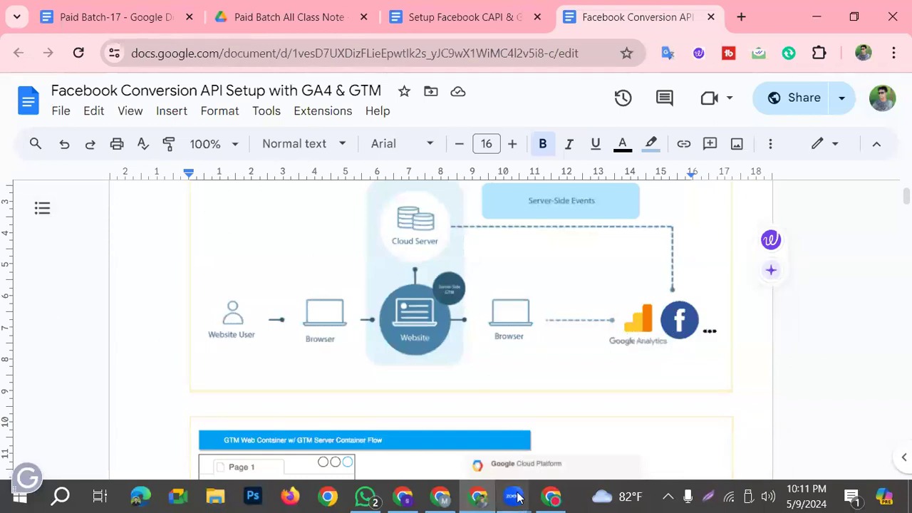
# Return to Events Manager and recheck the deduplication status of the View content and PageView events
pyautogui.click(441, 497)
pyautogui.click(403, 497)
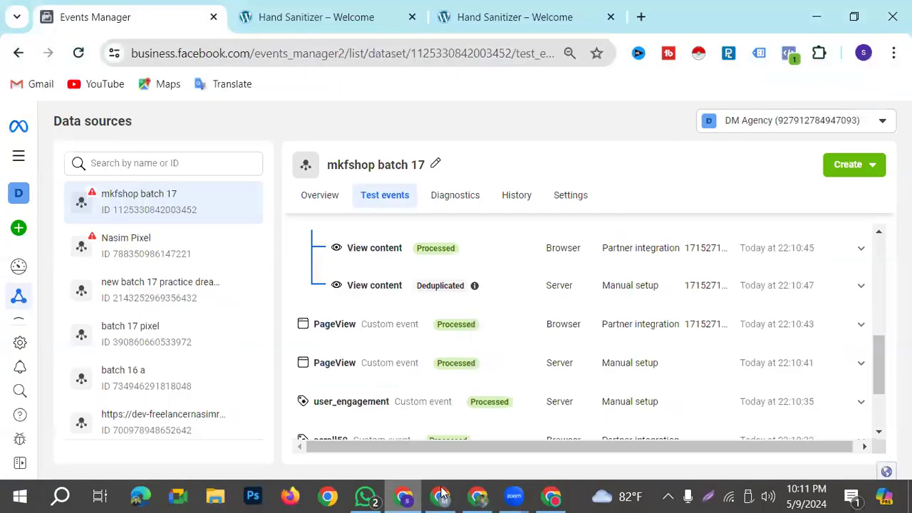
pyautogui.scroll(-2, 452, 288)
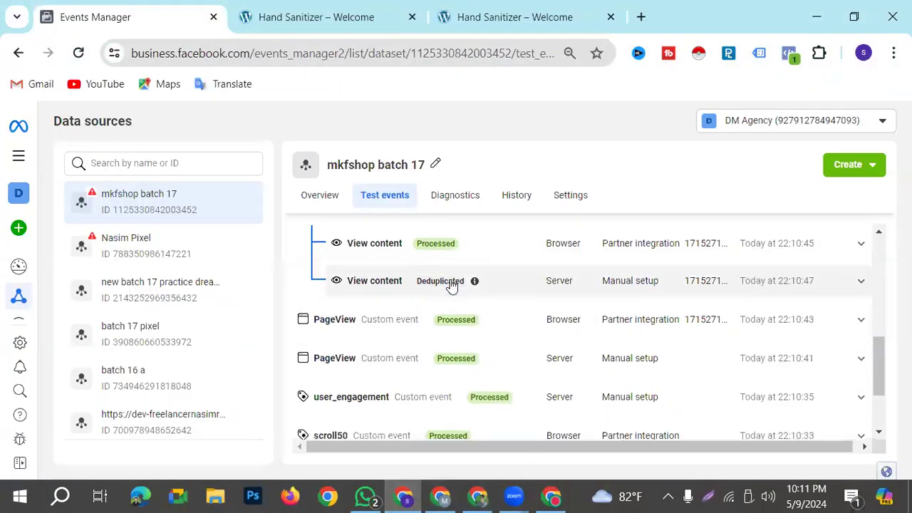
pyautogui.scroll(5, 454, 303)
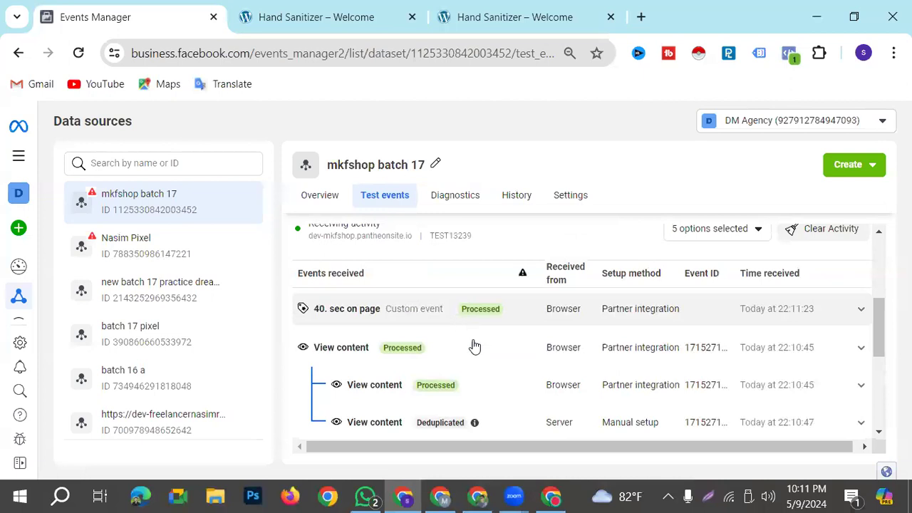
# Compare the browser and server entries of the View content and PageView events in the test events list
pyautogui.scroll(-3, 514, 371)
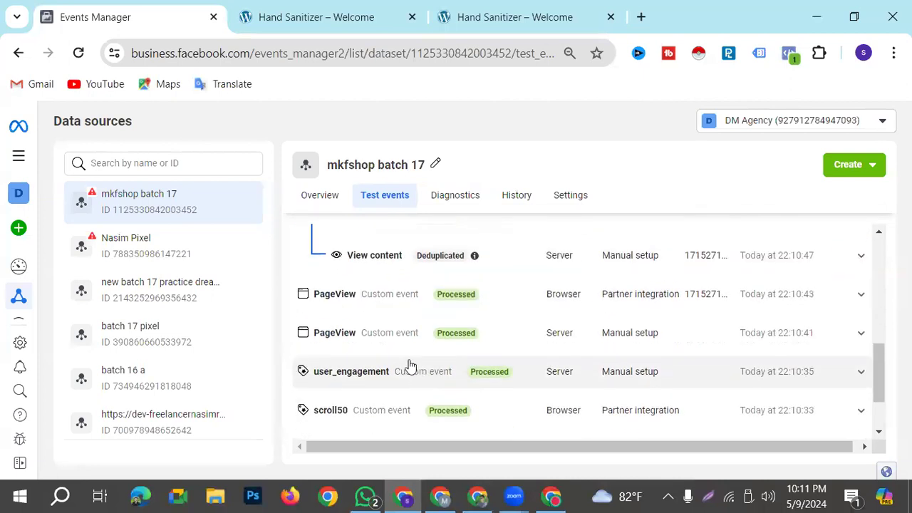
pyautogui.scroll(1, 539, 346)
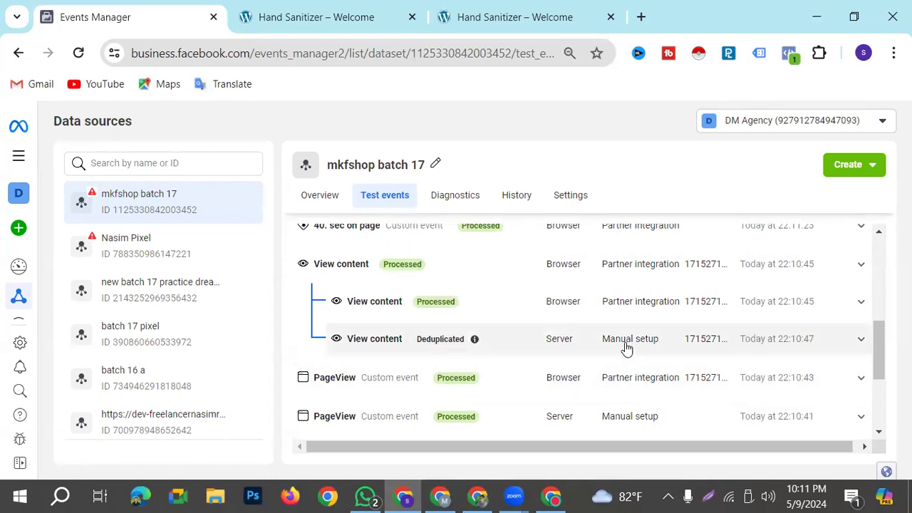
pyautogui.scroll(1, 422, 399)
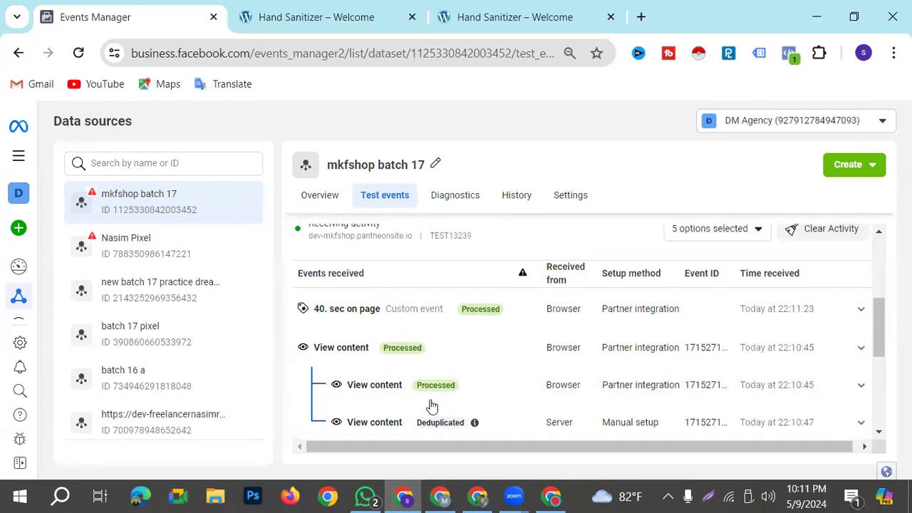
pyautogui.scroll(-1, 427, 397)
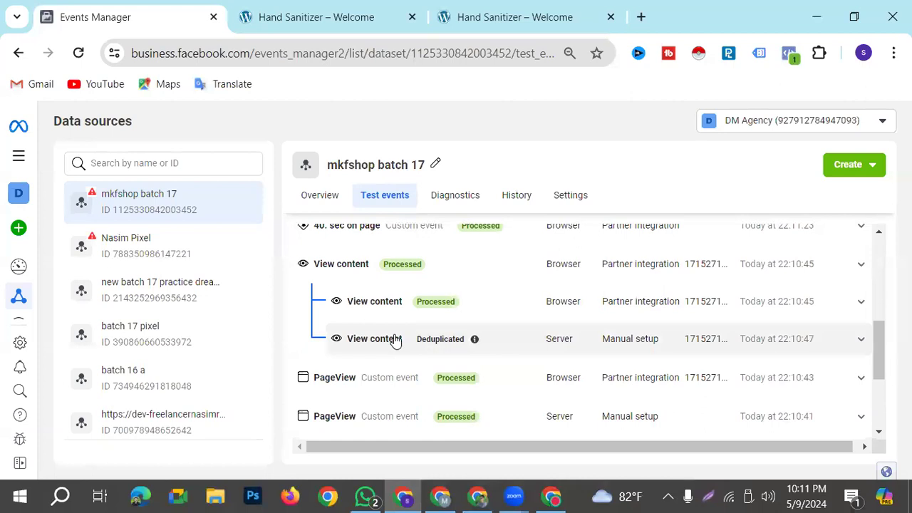
pyautogui.scroll(-3, 394, 342)
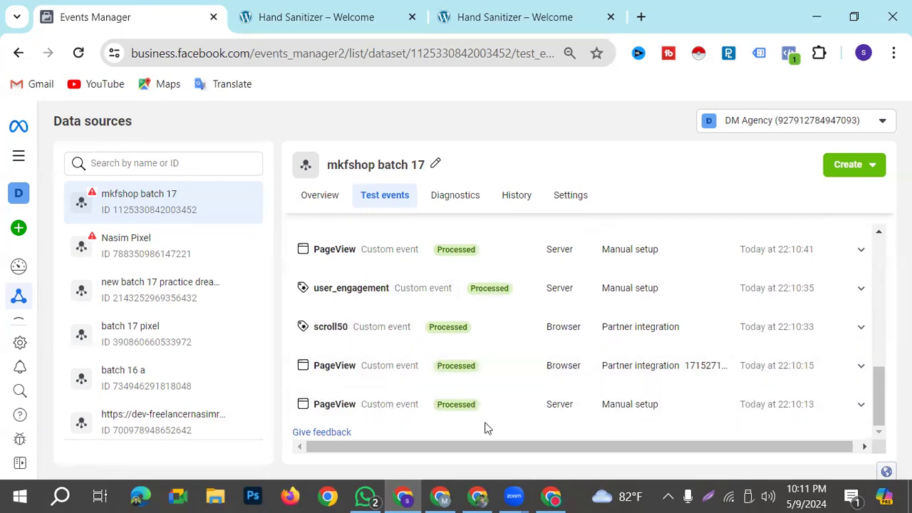
pyautogui.scroll(10, 464, 399)
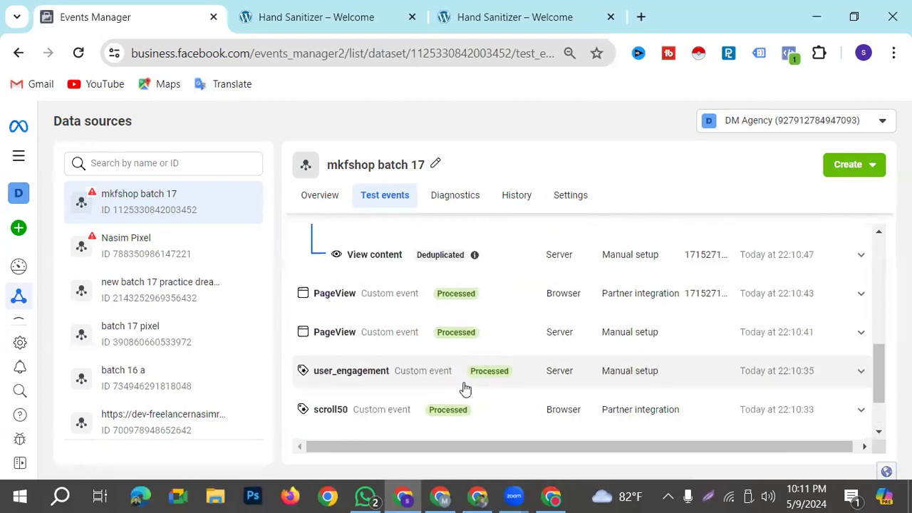
pyautogui.scroll(-4, 465, 394)
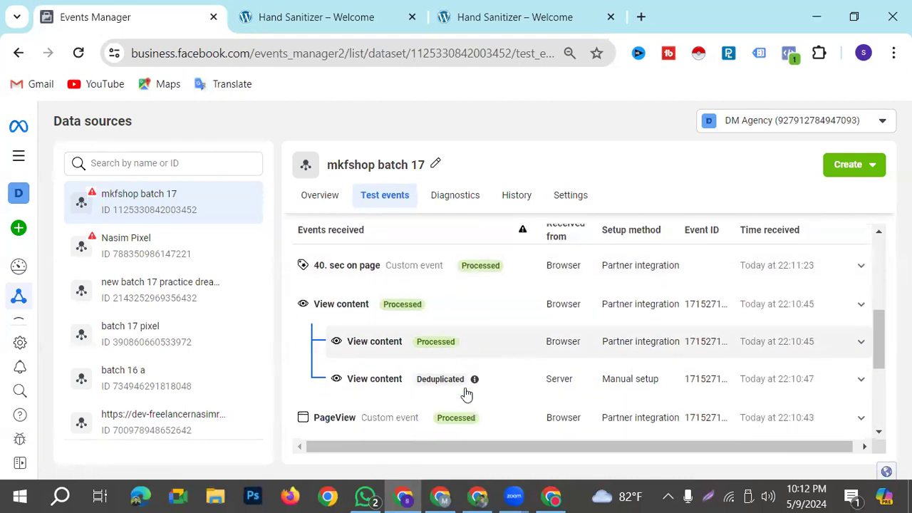
pyautogui.scroll(-3, 468, 381)
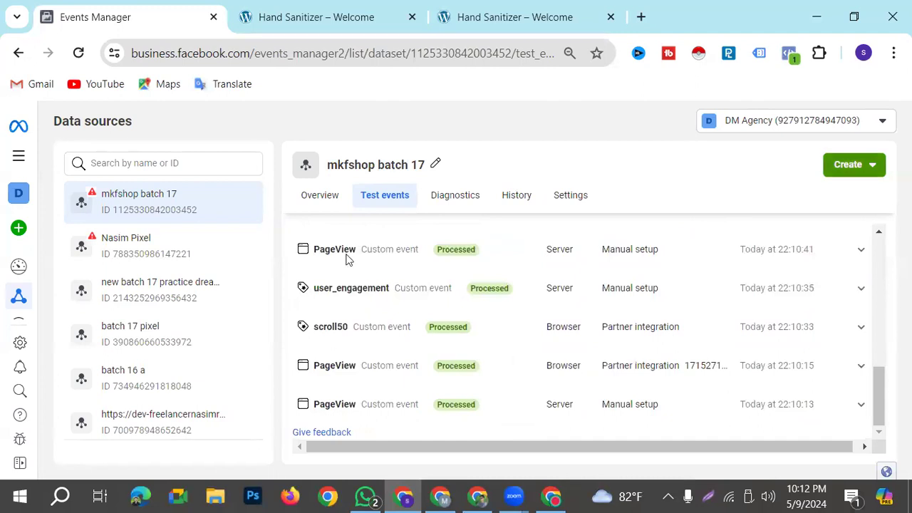
# Switch to Google Tag Manager and review the existing tags in the mkfshop batch 17 container
pyautogui.click(365, 497)
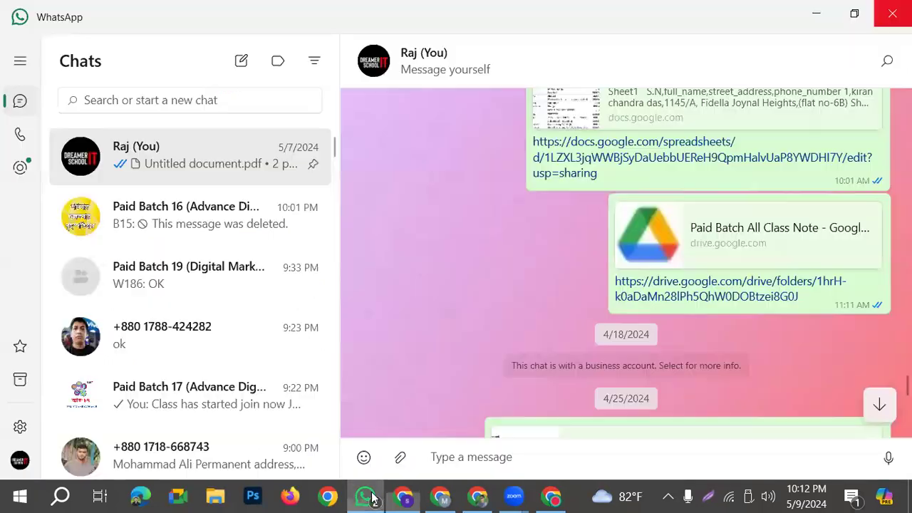
pyautogui.click(440, 497)
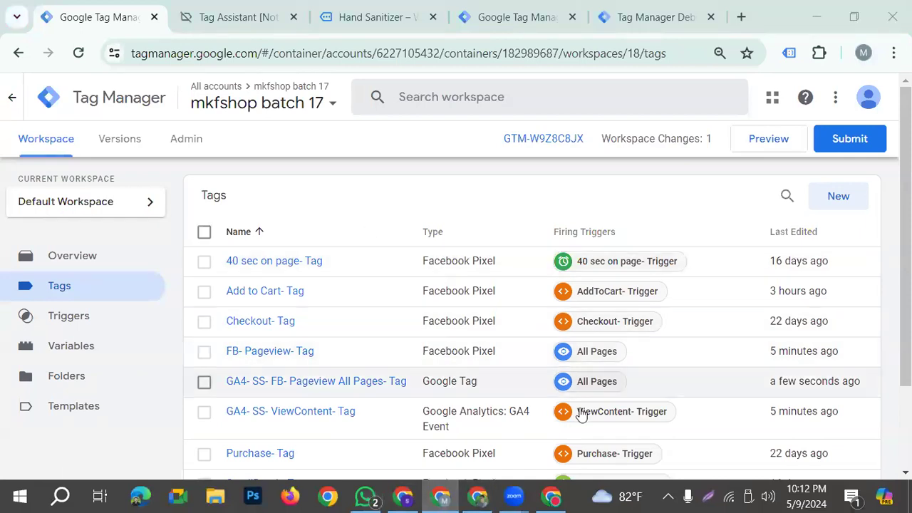
pyautogui.scroll(-1, 287, 389)
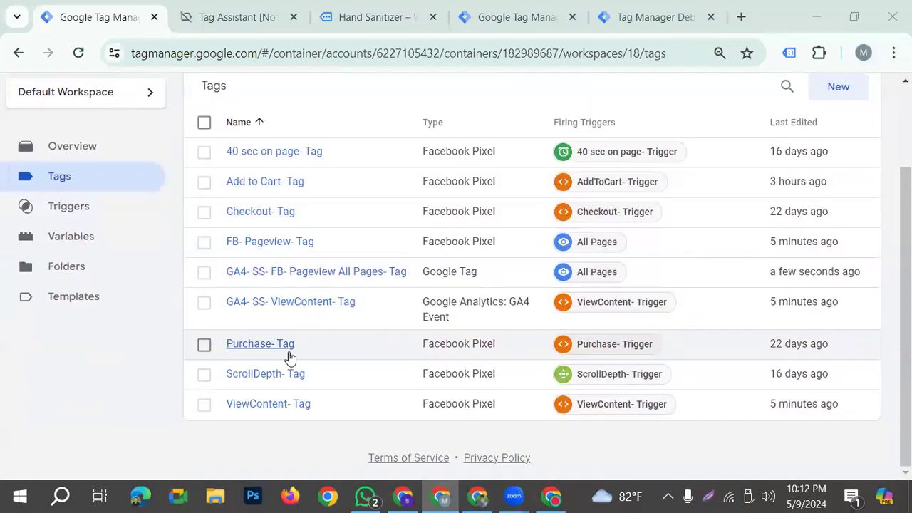
pyautogui.scroll(1, 503, 381)
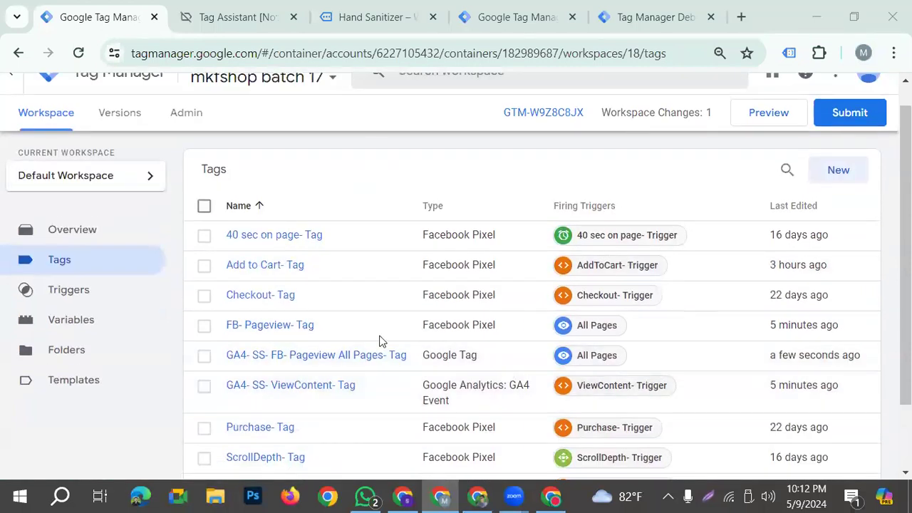
# Create a new tag named "GA4- SS- Add to Cart- Tag"
pyautogui.click(842, 177)
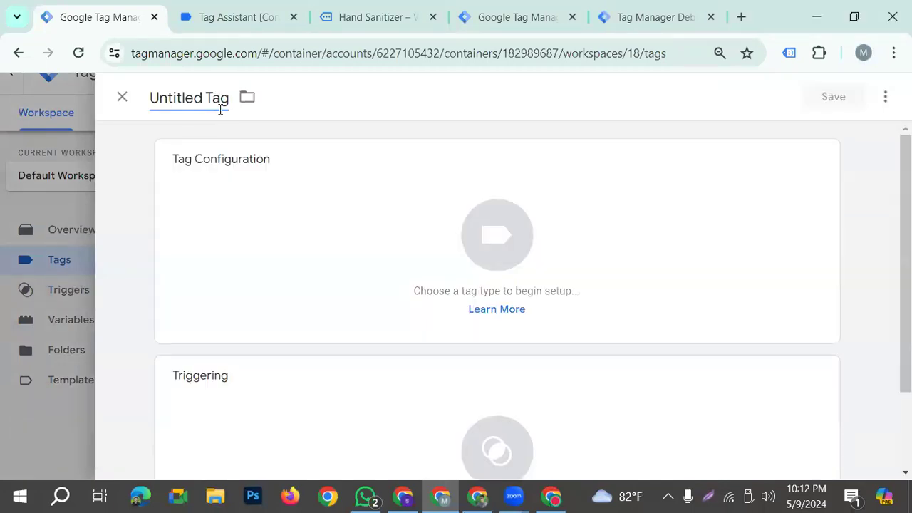
pyautogui.click(220, 109)
pyautogui.write('GA4')
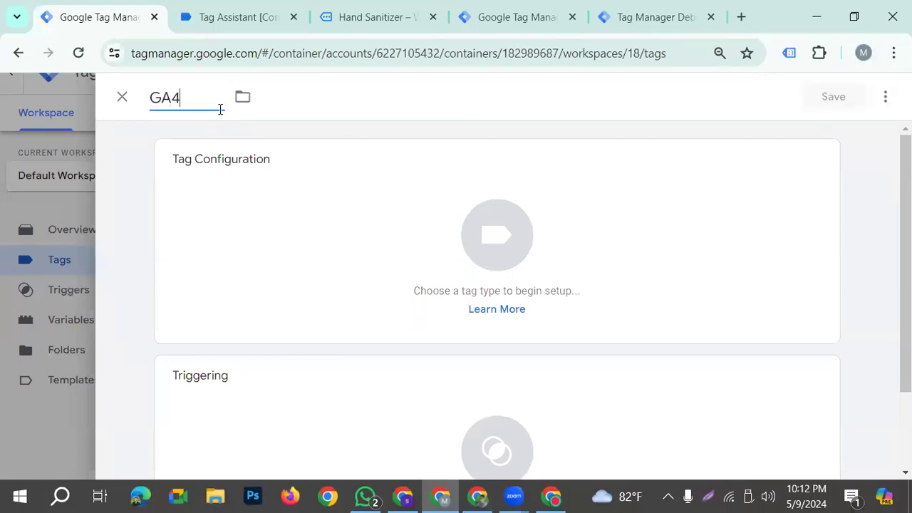
pyautogui.write('- SS')
pyautogui.write('-Che')
pyautogui.press('BackSpace')
pyautogui.press('BackSpace')
pyautogui.press('BackSpace')
pyautogui.write('ad')
pyautogui.press('BackSpace')
pyautogui.press('BackSpace')
pyautogui.write('Add to Cart')
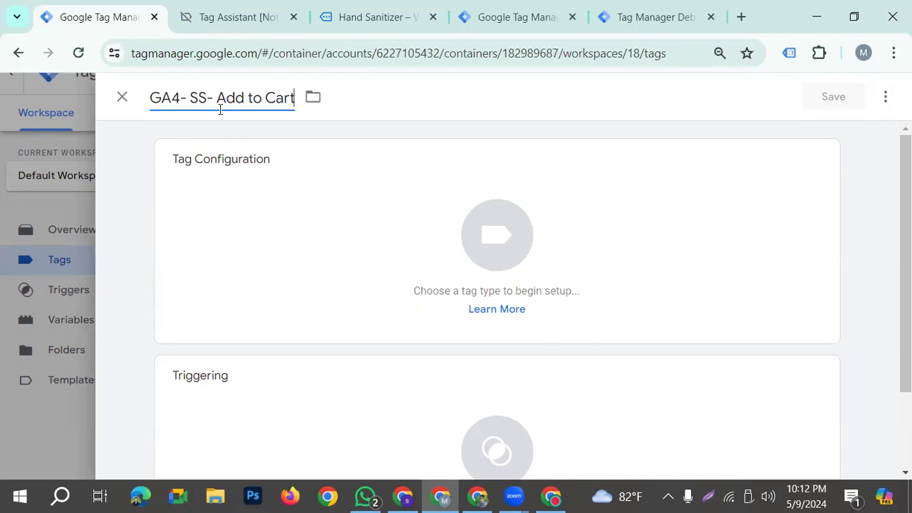
pyautogui.write('- tag')
pyautogui.press('BackSpace')
pyautogui.press('BackSpace')
pyautogui.press('BackSpace')
pyautogui.write('Tag')
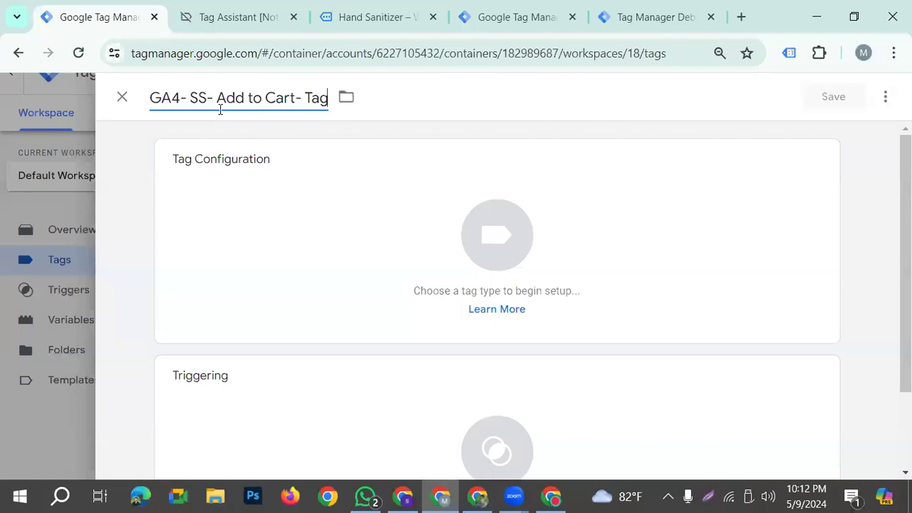
# Set the tag type to Google Analytics: GA4 Event and its Measurement ID to the variable {{GA4- SS- Measurement ID}}
pyautogui.click(413, 183)
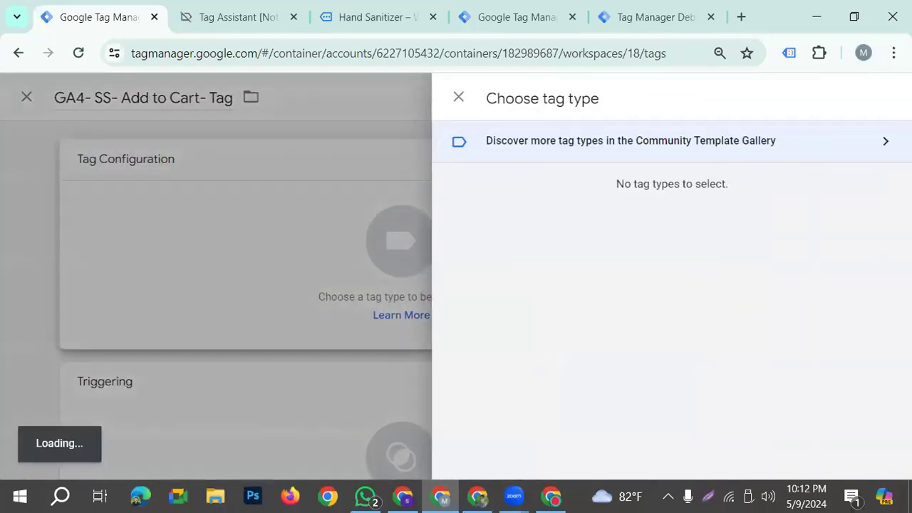
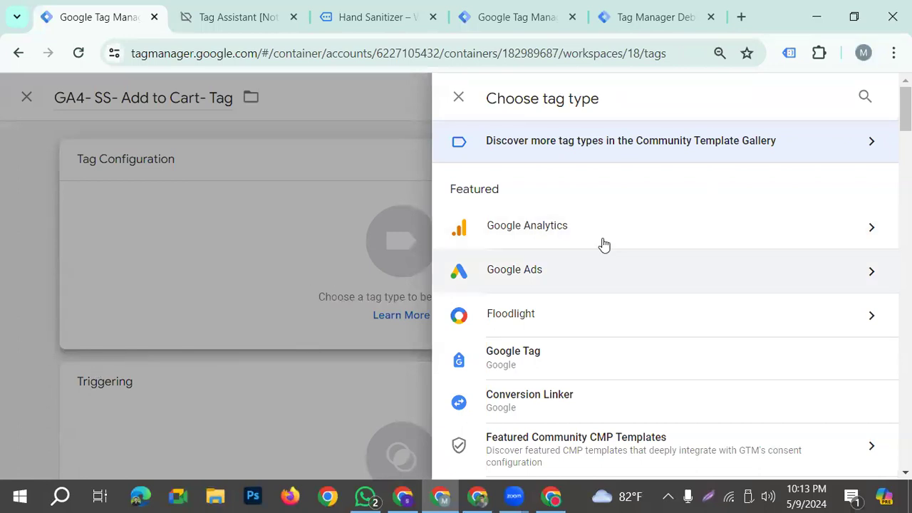
pyautogui.click(626, 236)
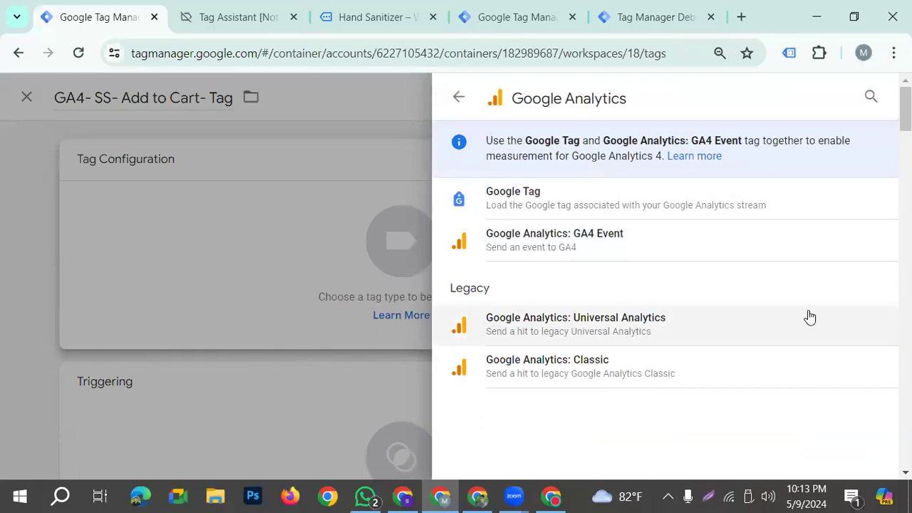
pyautogui.click(594, 247)
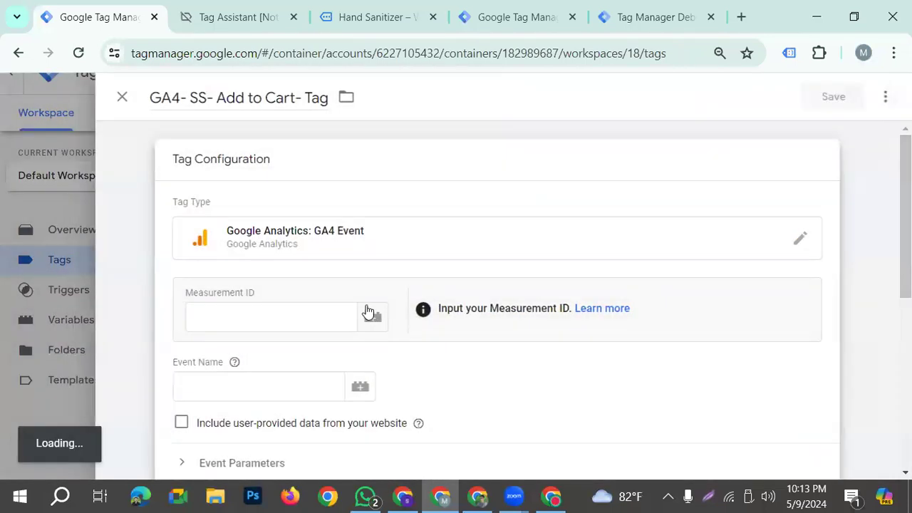
pyautogui.click(263, 292)
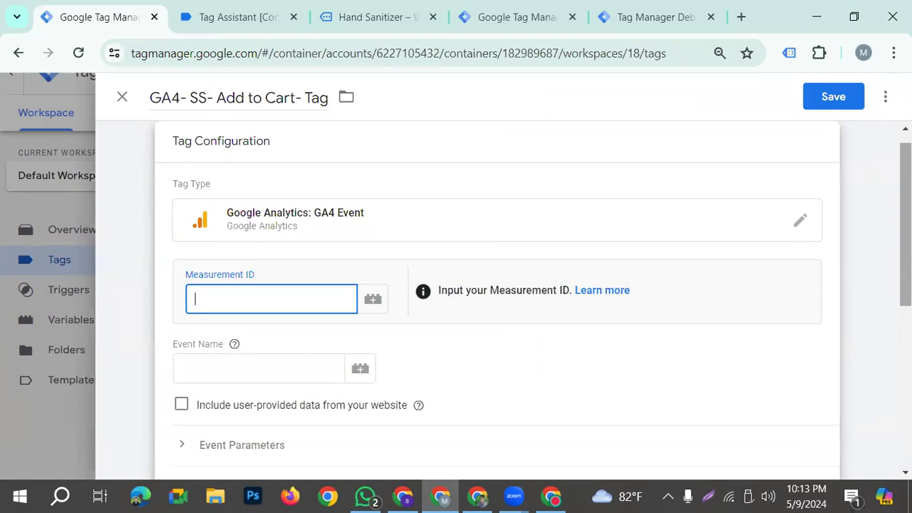
pyautogui.write('{{')
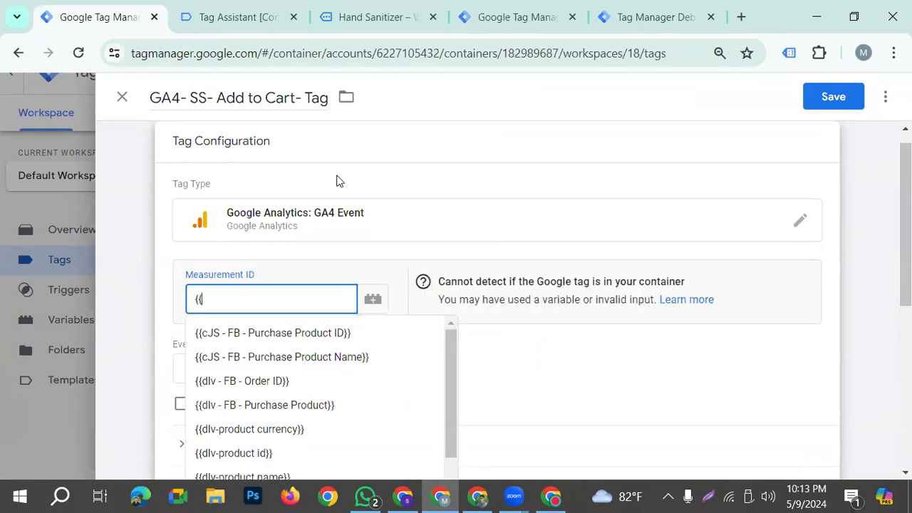
pyautogui.scroll(-3, 275, 391)
pyautogui.click(275, 343)
pyautogui.click(253, 365)
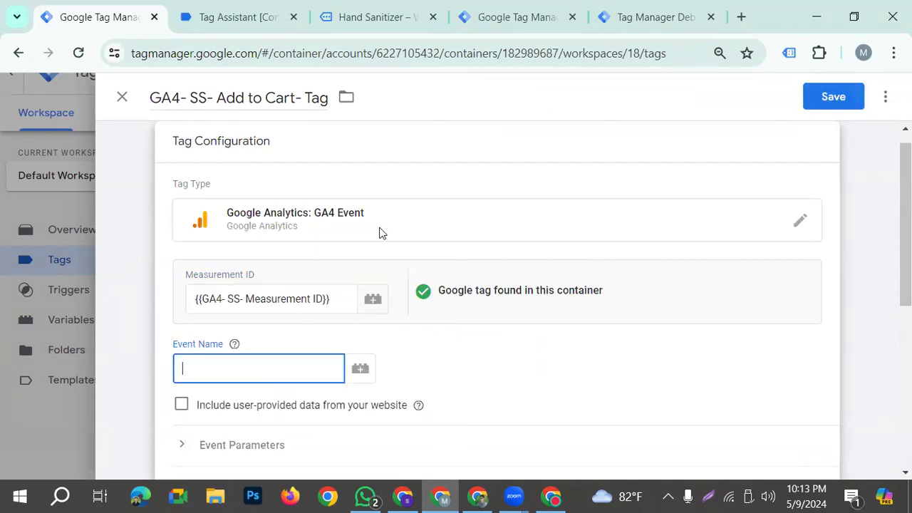
# Add the Hand Sanitizer to the cart on the connected store product page to generate an add-to-cart event
pyautogui.click(237, 18)
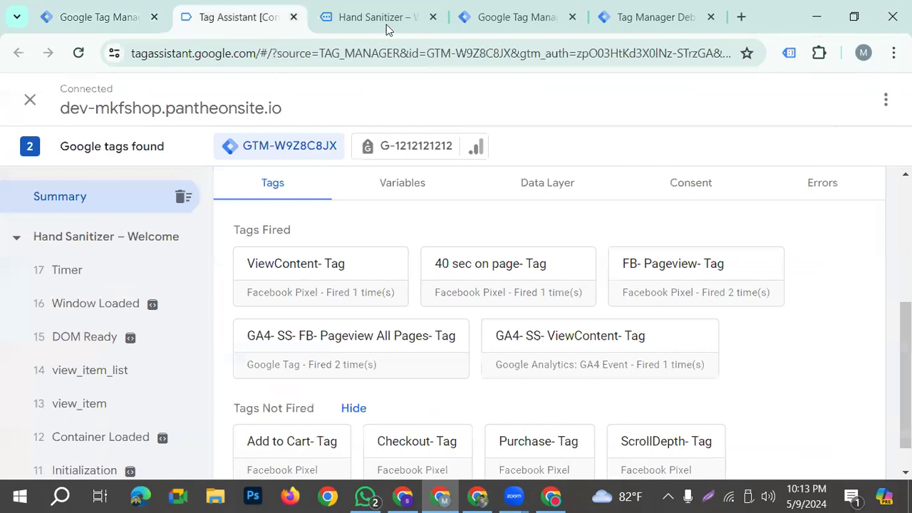
pyautogui.hotkey('ctrl', 'Tab')
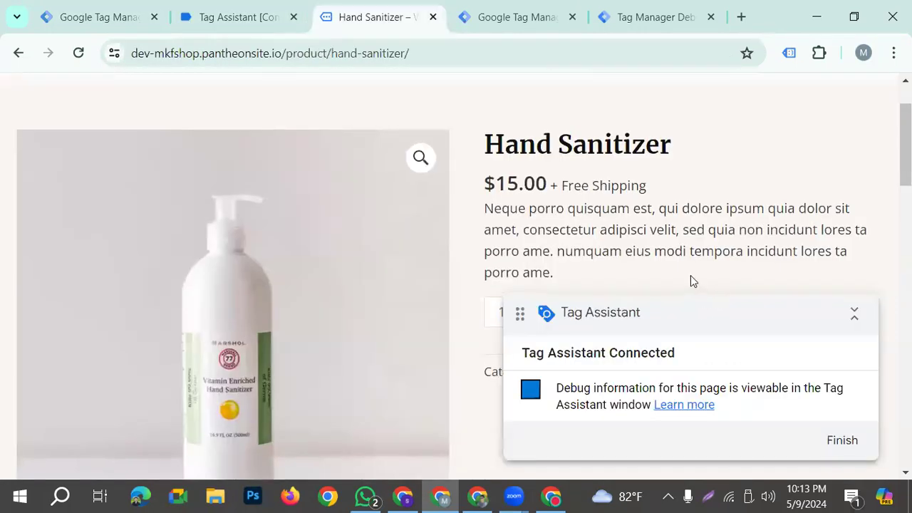
pyautogui.scroll(-1, 692, 281)
pyautogui.click(660, 229)
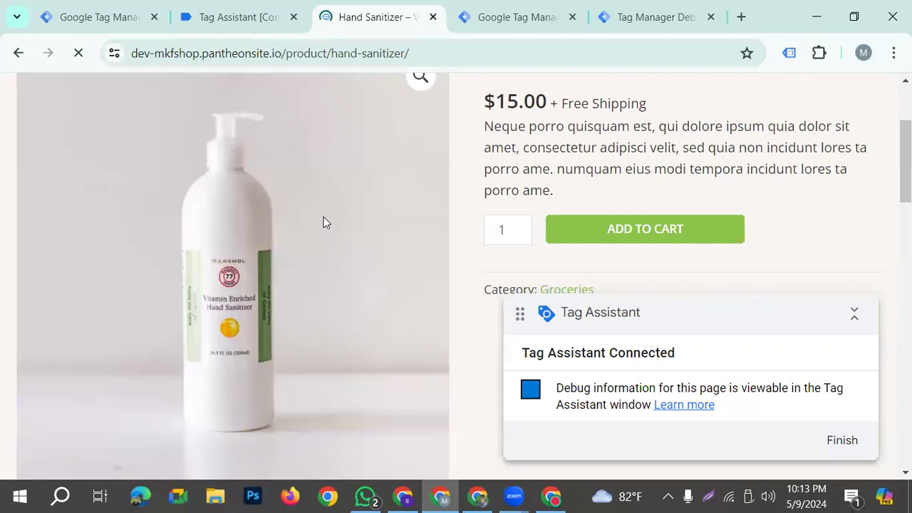
# Copy the event name add_to_cart from the event in Tag Assistant and enter it as the new tag's Event Name
pyautogui.hotkey('ctrl', 'shift', 'Tab')
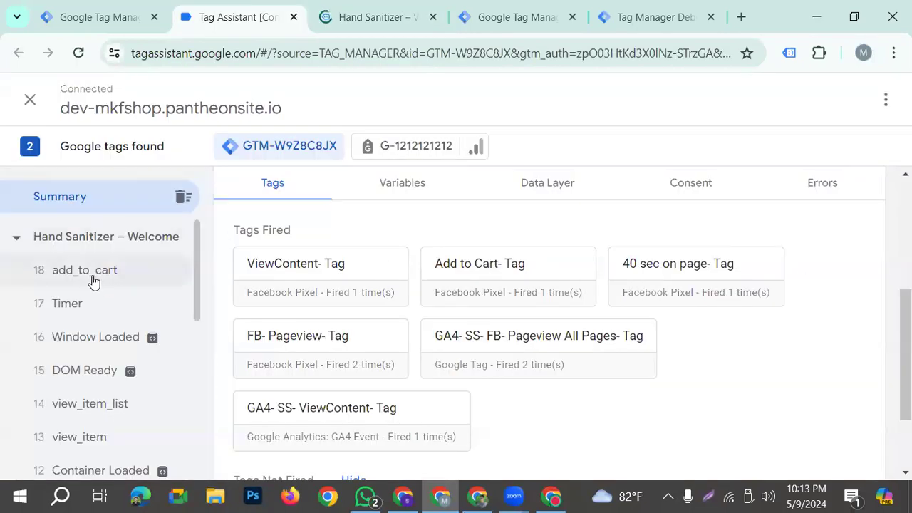
pyautogui.click(89, 276)
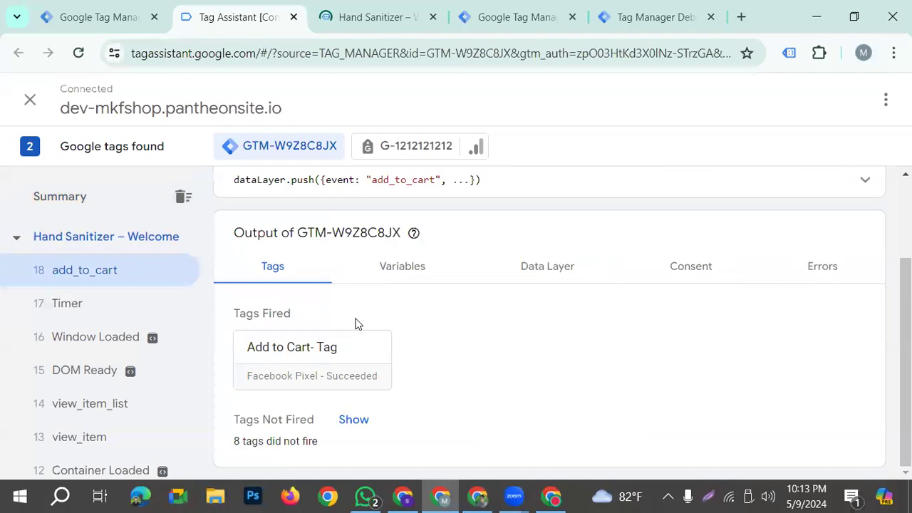
pyautogui.doubleClick(399, 180)
pyautogui.hotkey('ctrl', 'c')
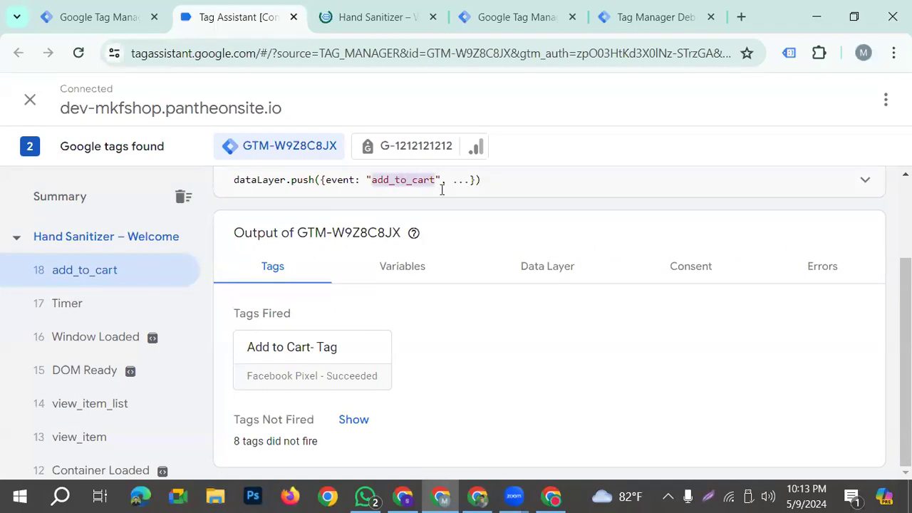
pyautogui.click(118, 28)
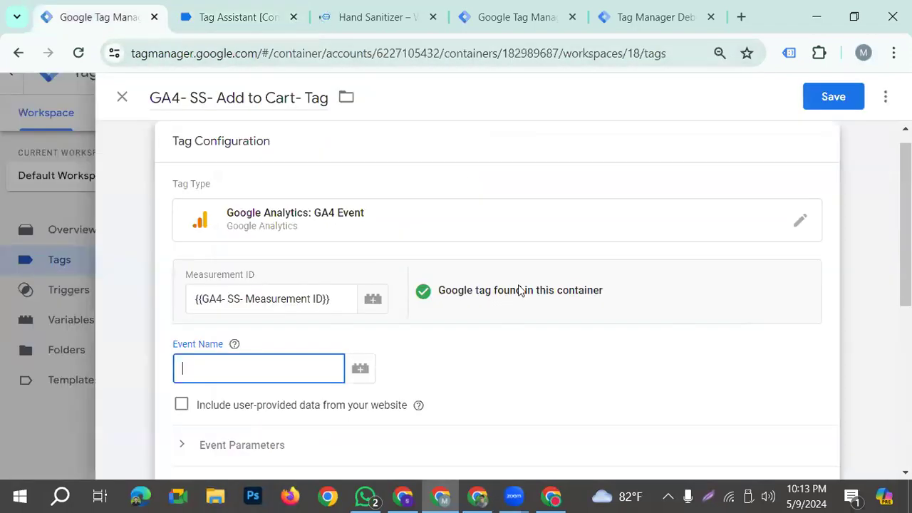
pyautogui.hotkey('ctrl', 'v')
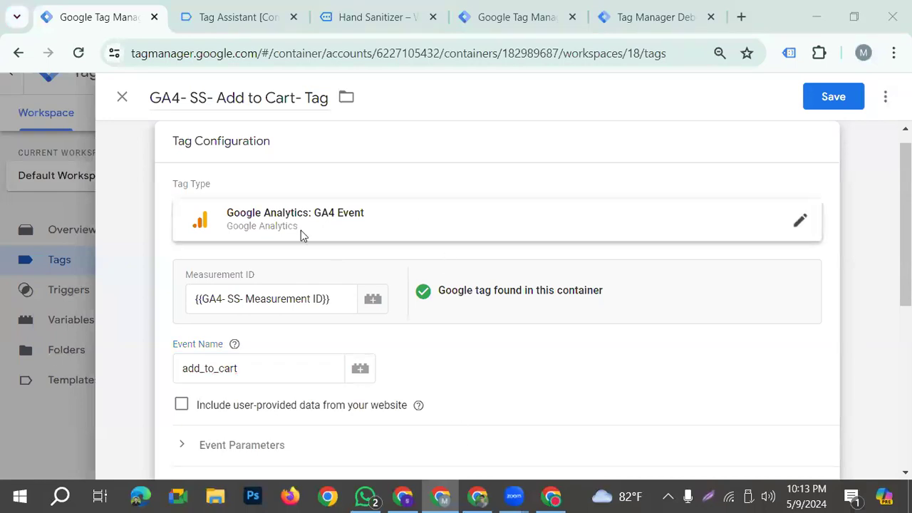
# Assign AddToCart- Trigger as the tag's firing trigger and reopen the tag configuration for editing
pyautogui.scroll(-3, 338, 404)
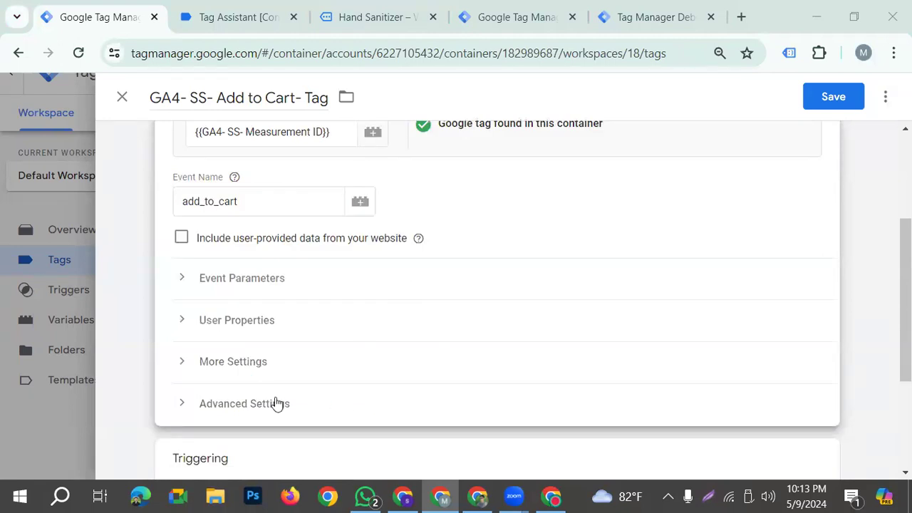
pyautogui.scroll(-2, 275, 405)
pyautogui.click(489, 454)
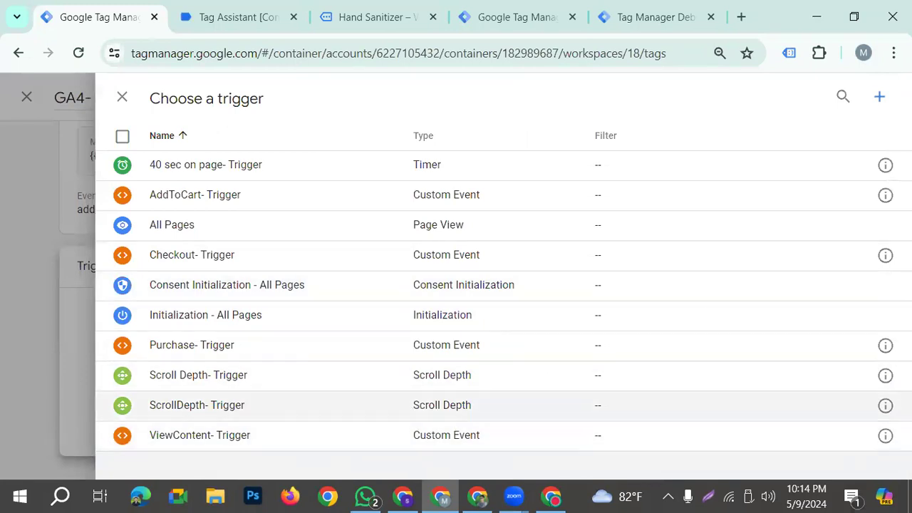
pyautogui.click(185, 200)
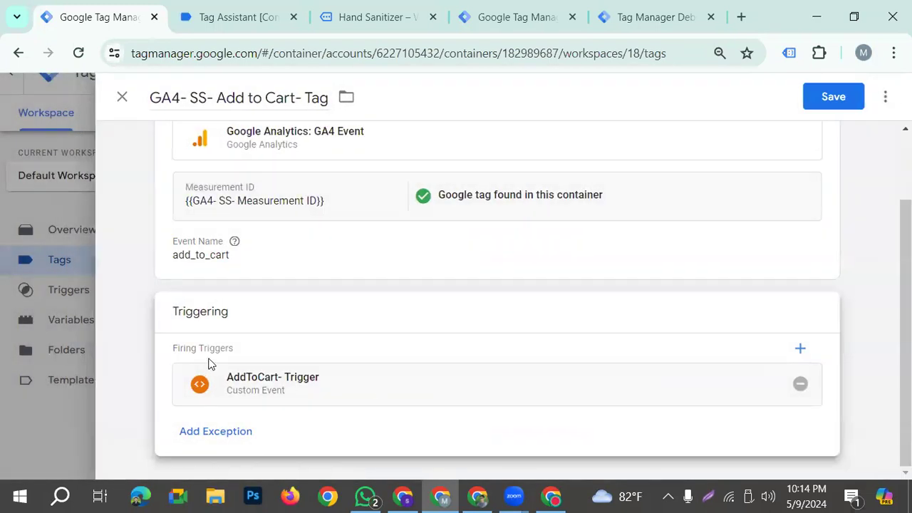
pyautogui.click(309, 263)
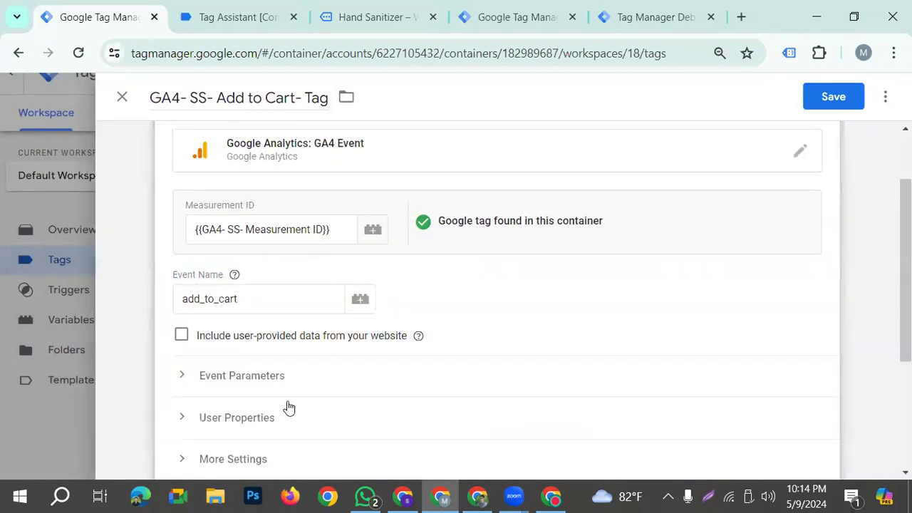
pyautogui.scroll(-3, 281, 400)
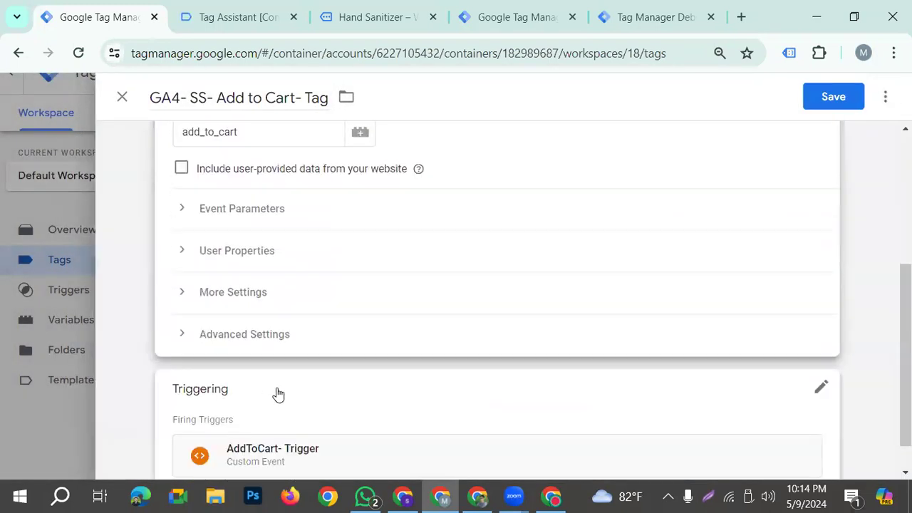
pyautogui.click(249, 208)
pyautogui.click(255, 321)
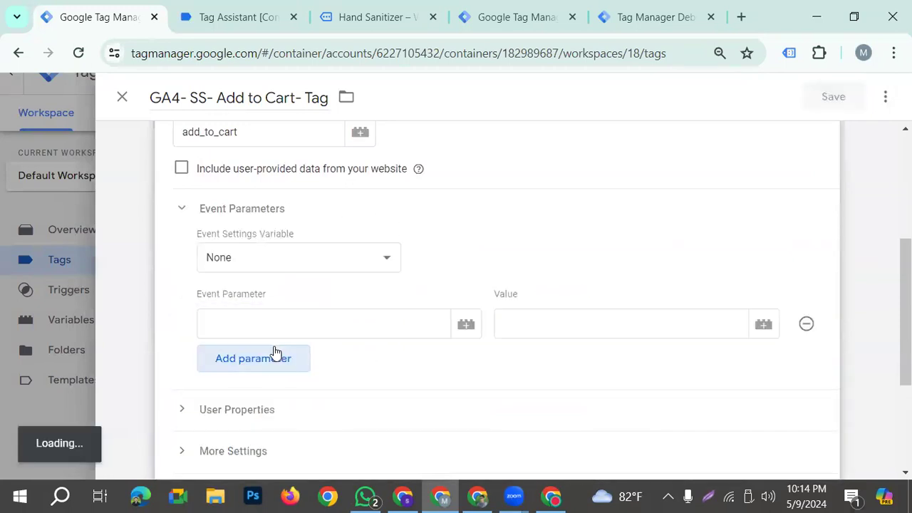
pyautogui.click(275, 355)
pyautogui.click(261, 406)
pyautogui.click(271, 442)
pyautogui.scroll(-1, 285, 421)
pyautogui.click(260, 418)
pyautogui.scroll(-1, 371, 428)
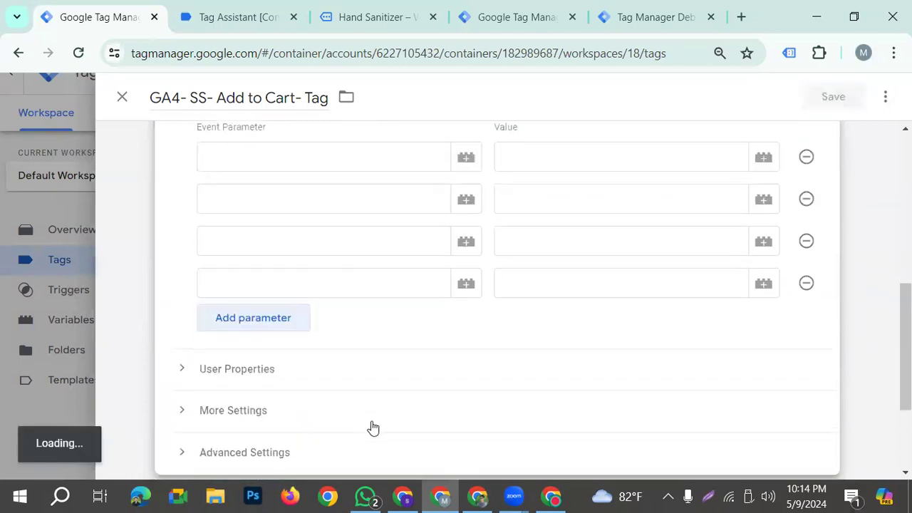
pyautogui.scroll(3, 549, 394)
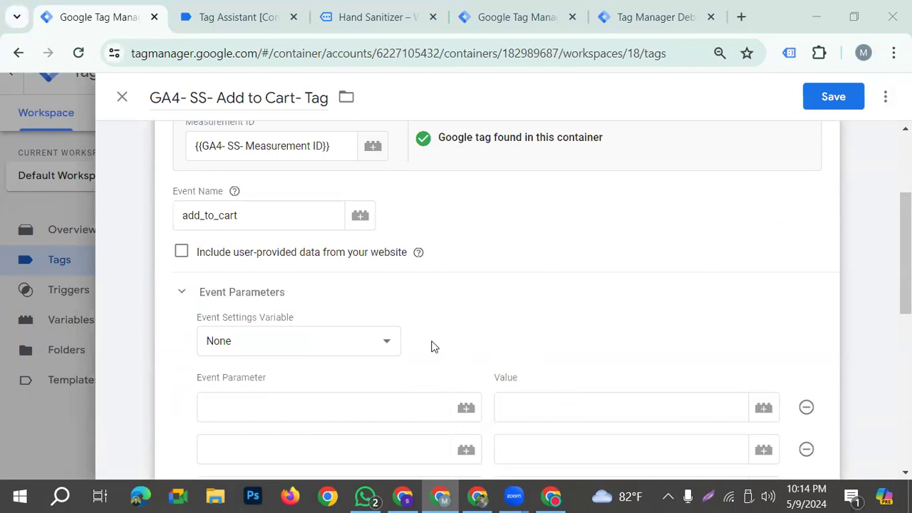
pyautogui.scroll(-3, 431, 347)
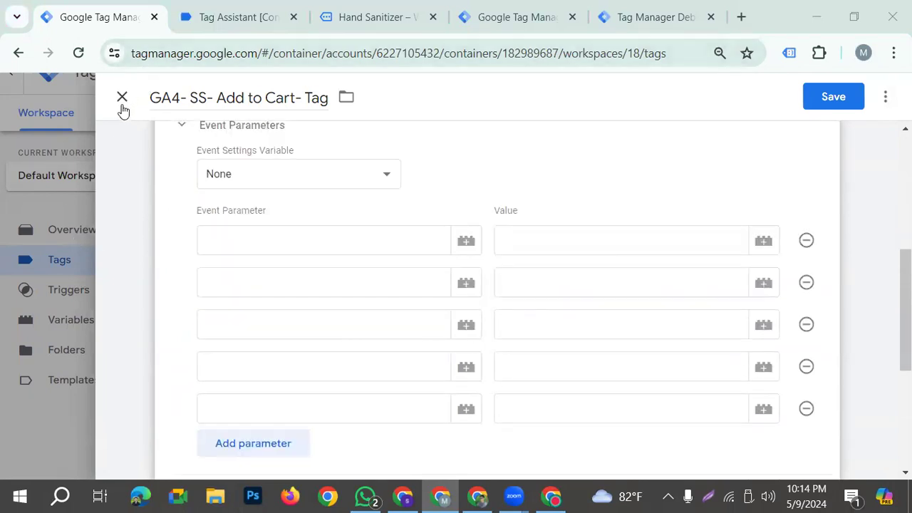
pyautogui.scroll(-2, 525, 350)
pyautogui.scroll(3, 598, 346)
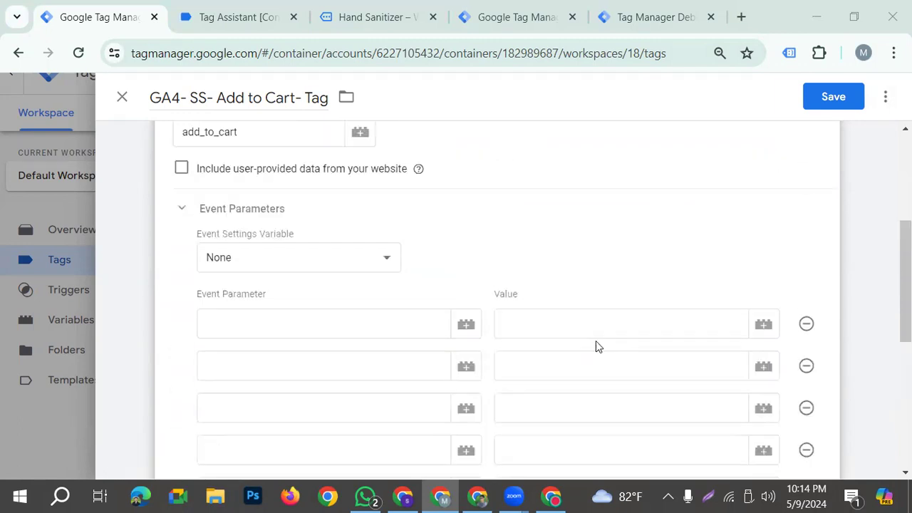
# Discard the unsaved new Add to Cart tag and open the existing GA4- SS- ViewContent- Tag instead
pyautogui.scroll(5, 596, 341)
pyautogui.click(122, 97)
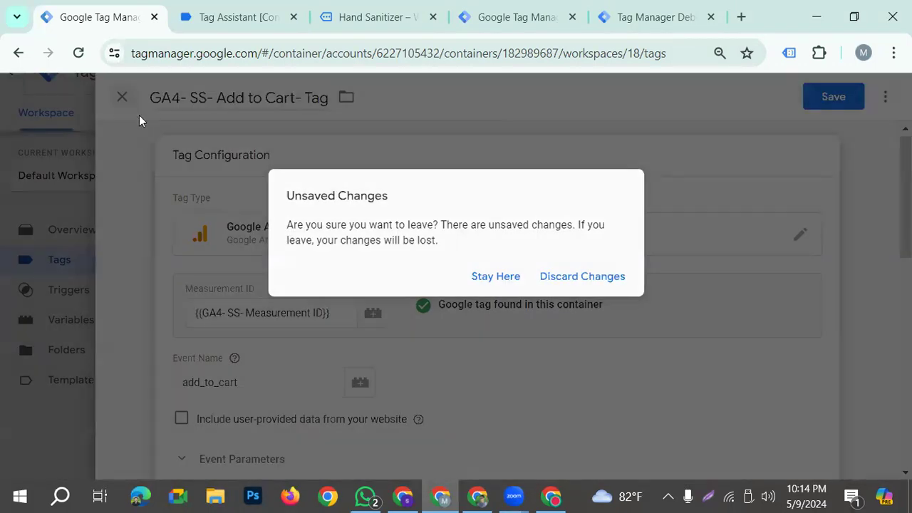
pyautogui.click(545, 279)
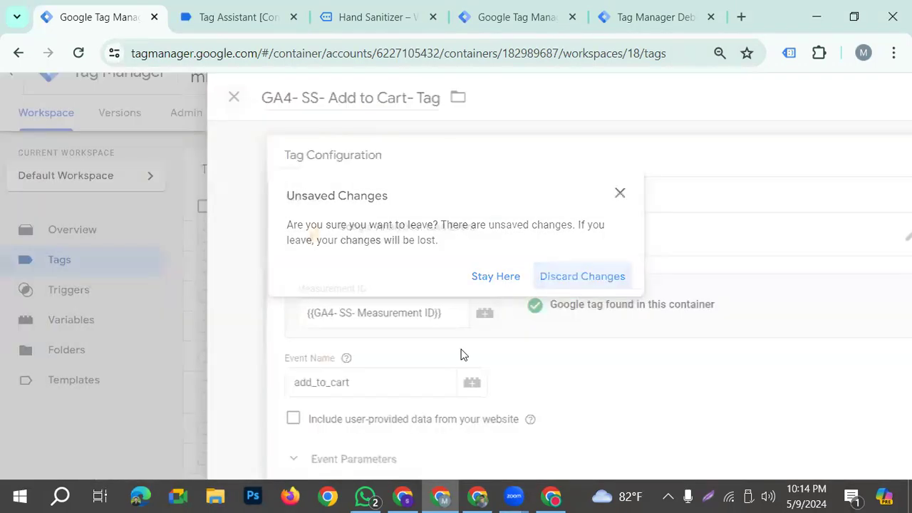
pyautogui.scroll(-2, 342, 377)
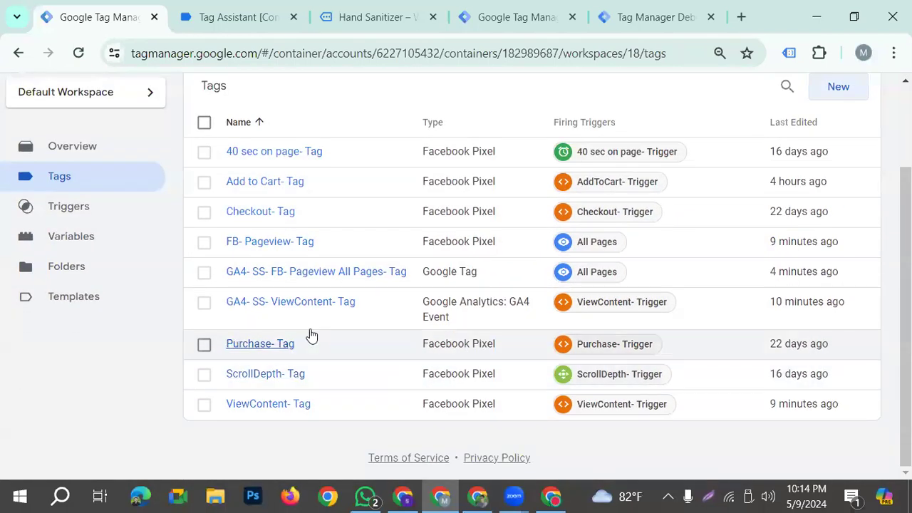
pyautogui.click(293, 314)
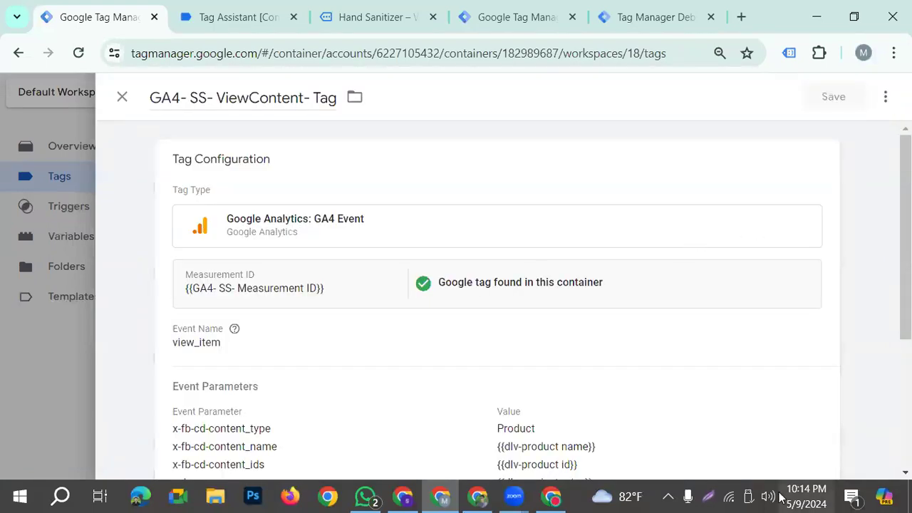
pyautogui.click(709, 497)
pyautogui.click(759, 419)
pyautogui.moveTo(597, 369); pyautogui.dragTo(878, 104)
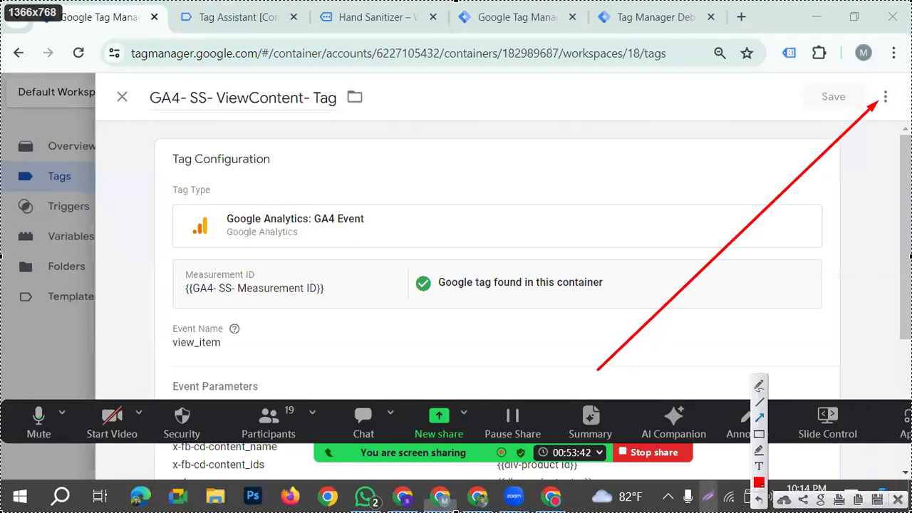
pyautogui.press('Escape')
# Duplicate the GA4- SS- ViewContent- Tag and name the copy GA4- SS- Add to cart - Tag
pyautogui.click(885, 100)
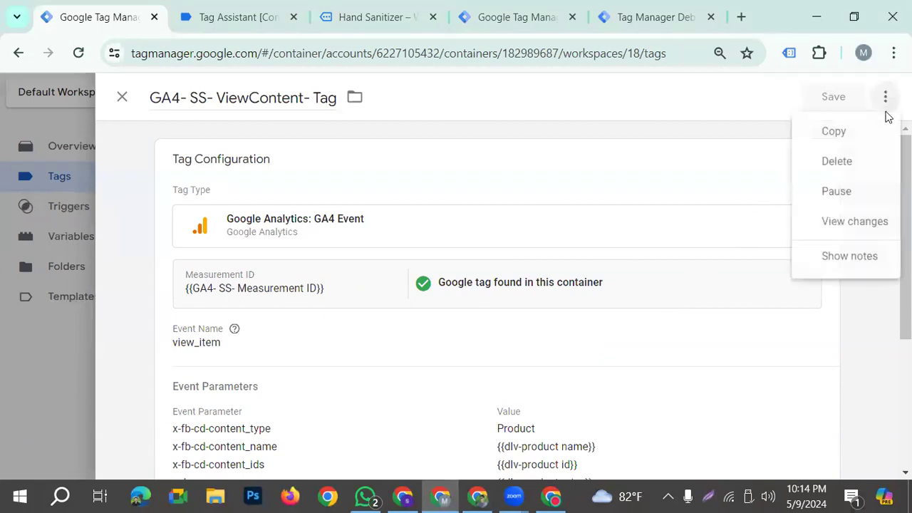
pyautogui.click(841, 137)
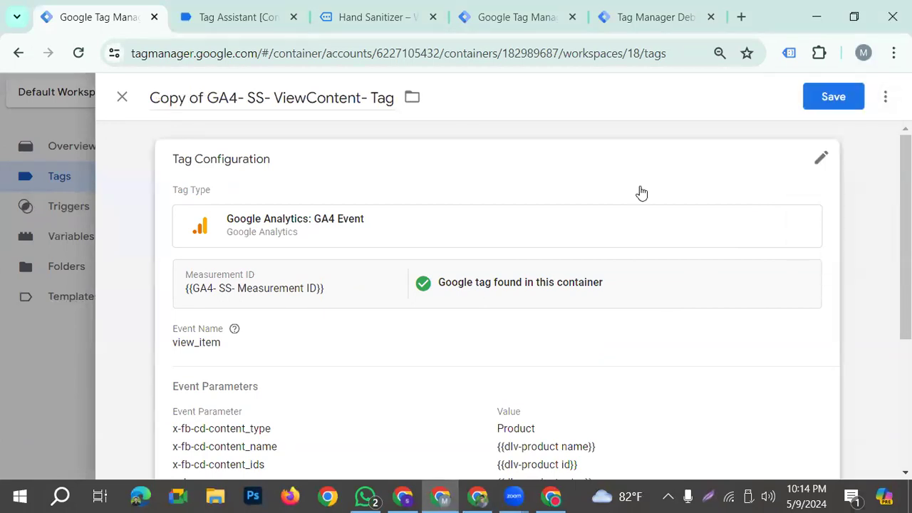
pyautogui.click(204, 97)
pyautogui.press('BackSpace')
pyautogui.press('BackSpace')
pyautogui.press('BackSpace')
pyautogui.press('BackSpace')
pyautogui.press('BackSpace')
pyautogui.press('BackSpace')
pyautogui.press('BackSpace')
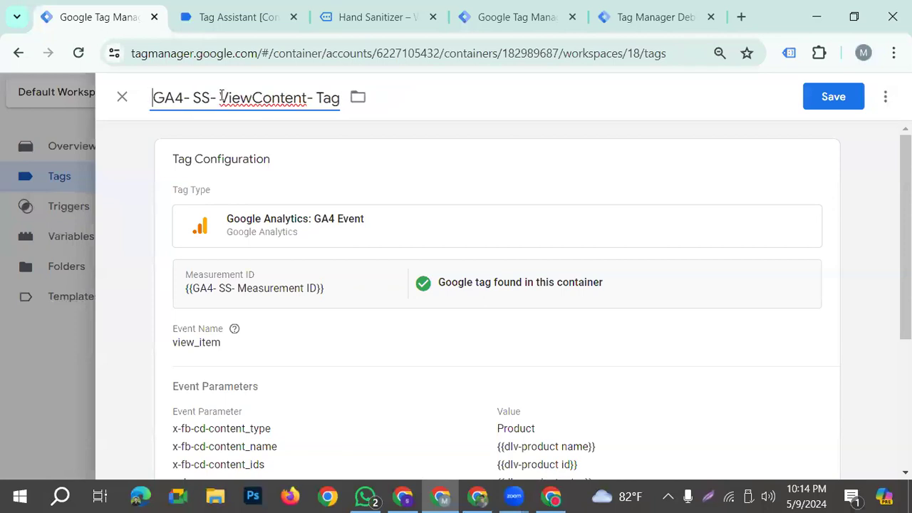
pyautogui.press('Delete')
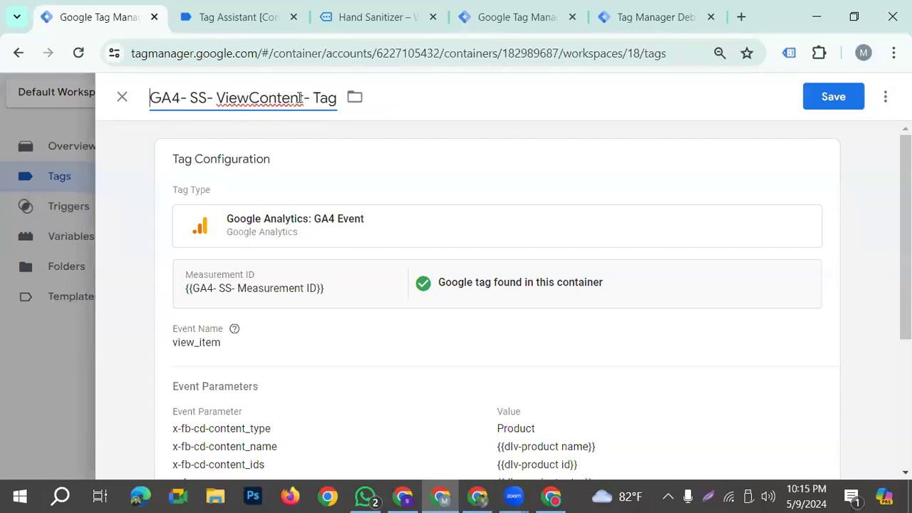
pyautogui.moveTo(283, 99); pyautogui.dragTo(220, 104)
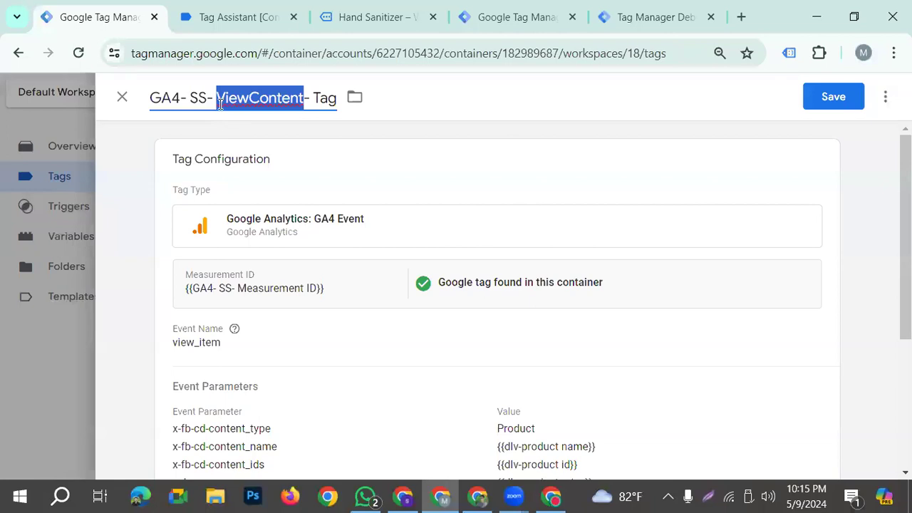
pyautogui.write('Add to ')
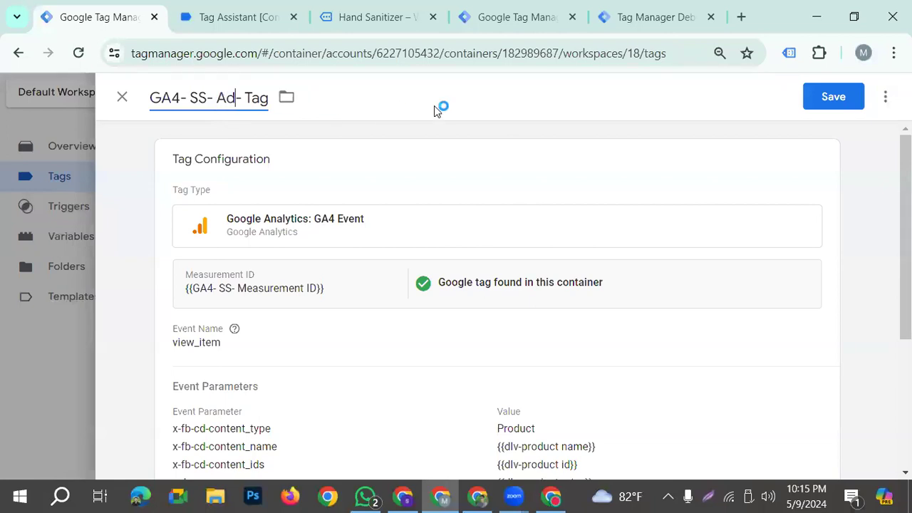
pyautogui.write('cart')
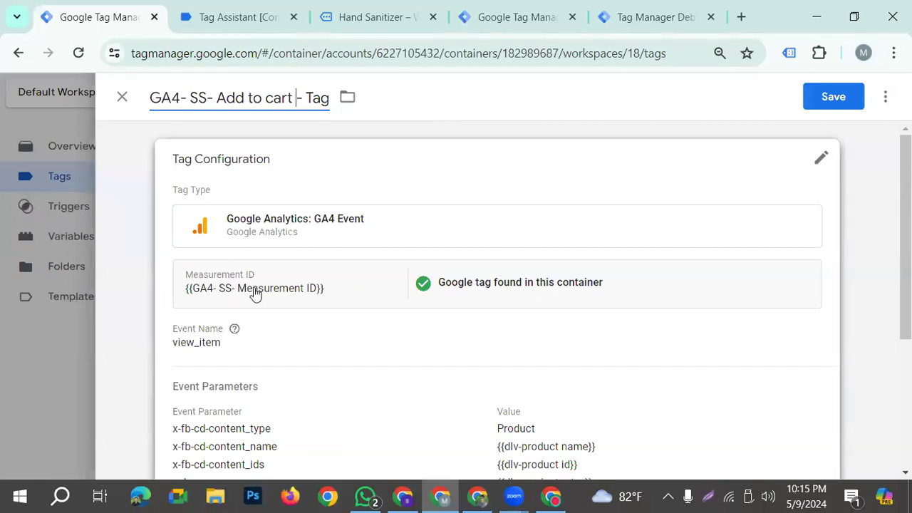
# Replace the copied tag's Event Name with add_to_cart
pyautogui.click(239, 353)
pyautogui.scroll(-2, 250, 342)
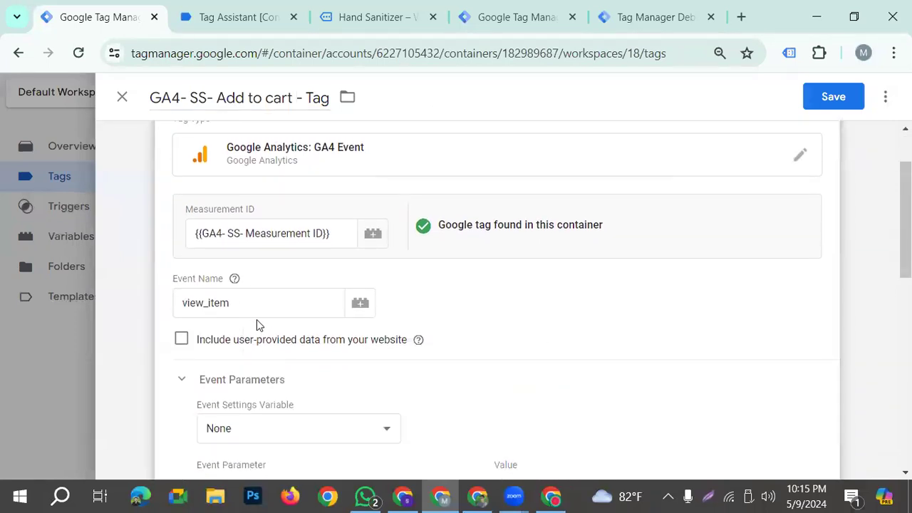
pyautogui.click(157, 311)
pyautogui.click(214, 262)
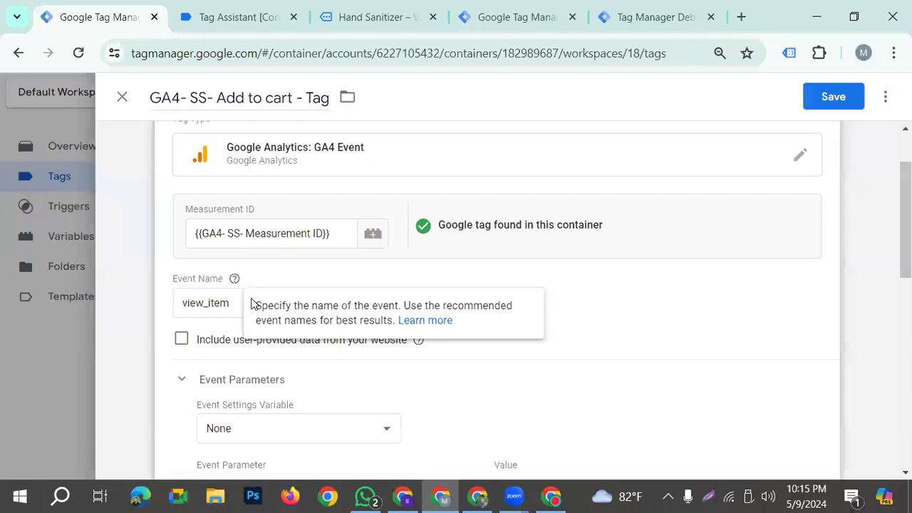
pyautogui.moveTo(240, 306); pyautogui.dragTo(160, 309)
pyautogui.hotkey('ctrl', 'v')
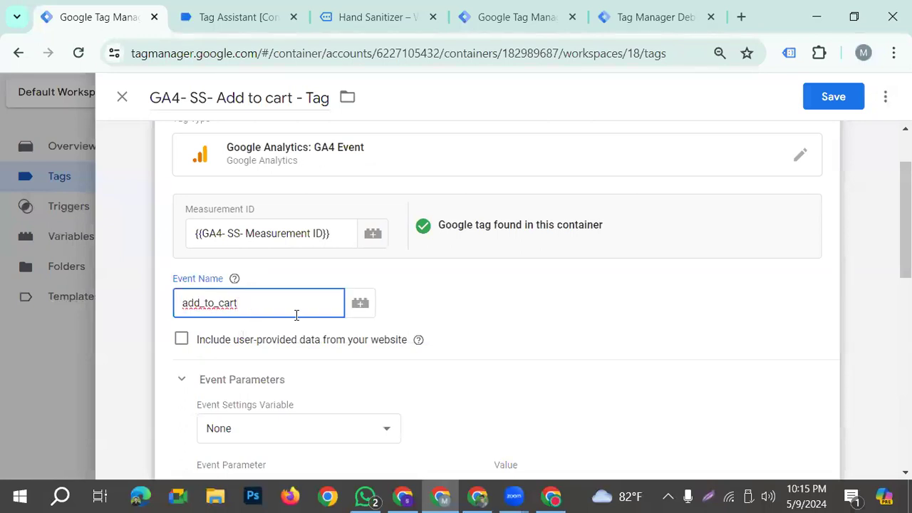
# Replace the tag's ViewContent- Trigger with AddToCart- Trigger, keeping the copied event parameters, and save the tag
pyautogui.scroll(-2, 296, 315)
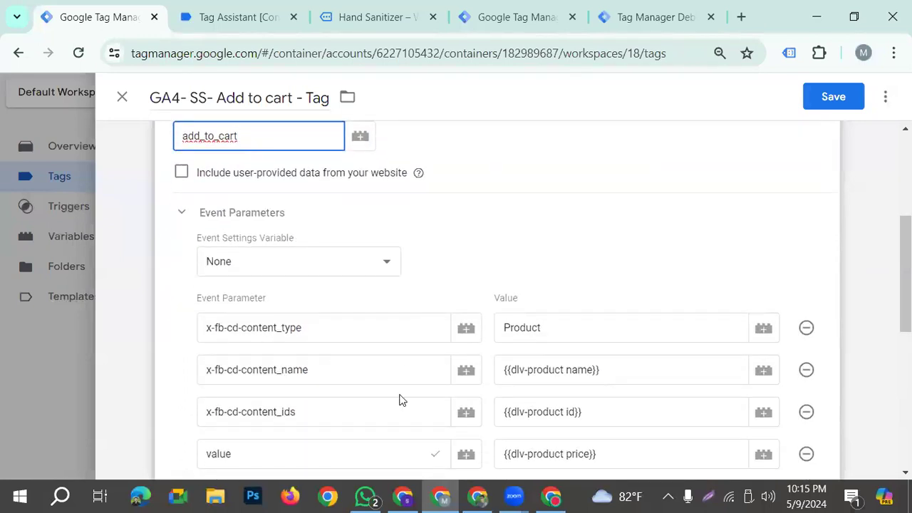
pyautogui.scroll(-1, 394, 411)
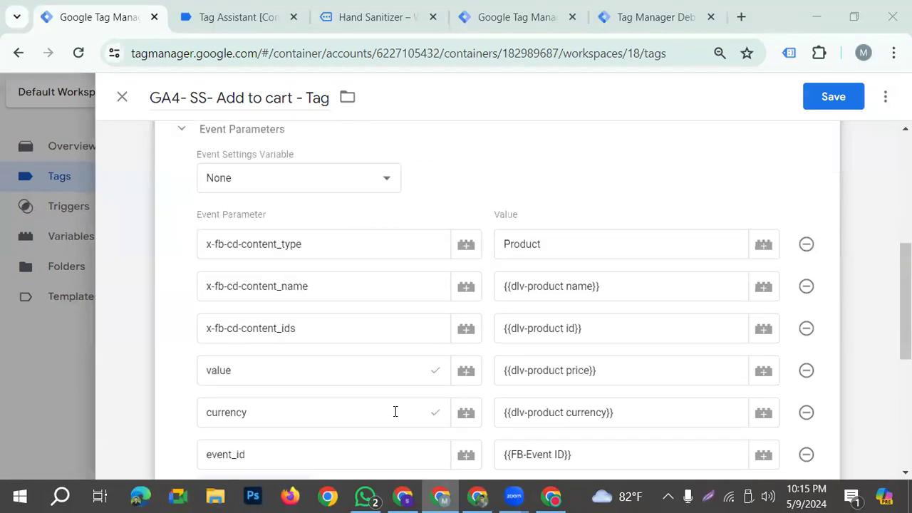
pyautogui.scroll(-1, 347, 359)
pyautogui.scroll(-1, 366, 365)
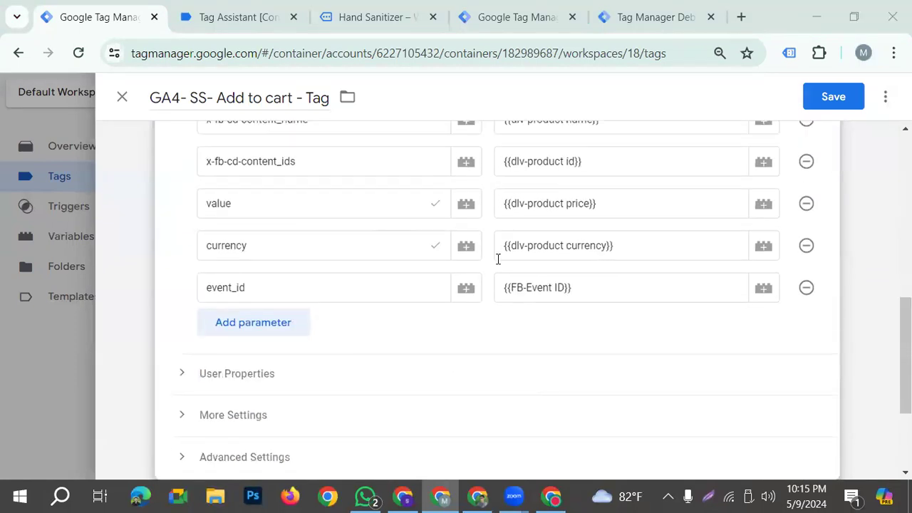
pyautogui.scroll(-2, 406, 377)
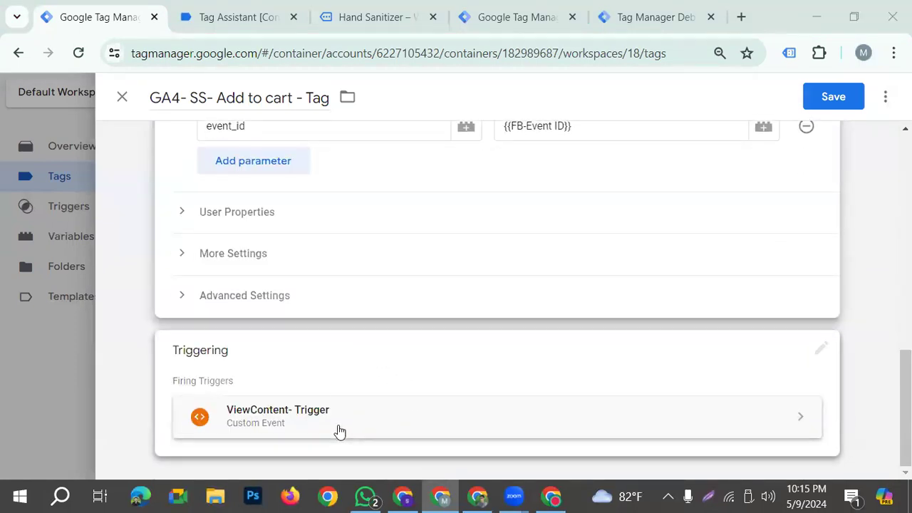
pyautogui.click(316, 389)
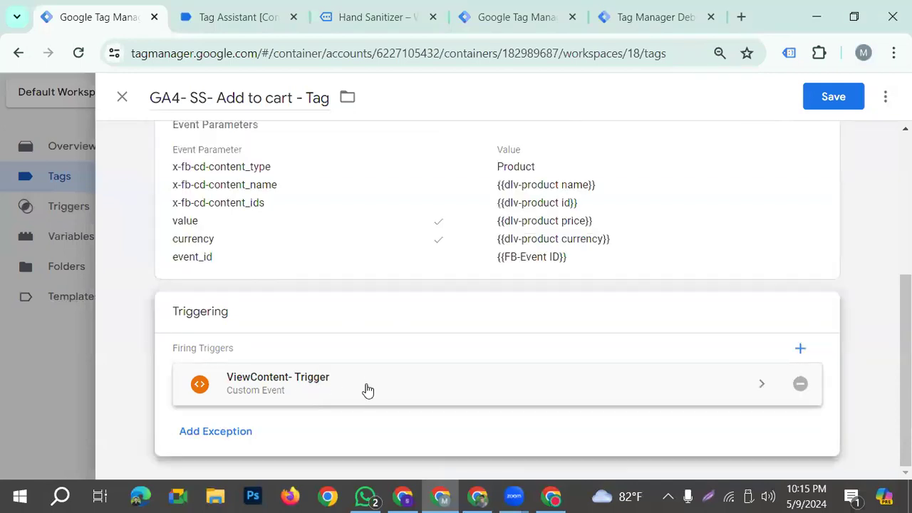
pyautogui.click(799, 384)
pyautogui.click(481, 357)
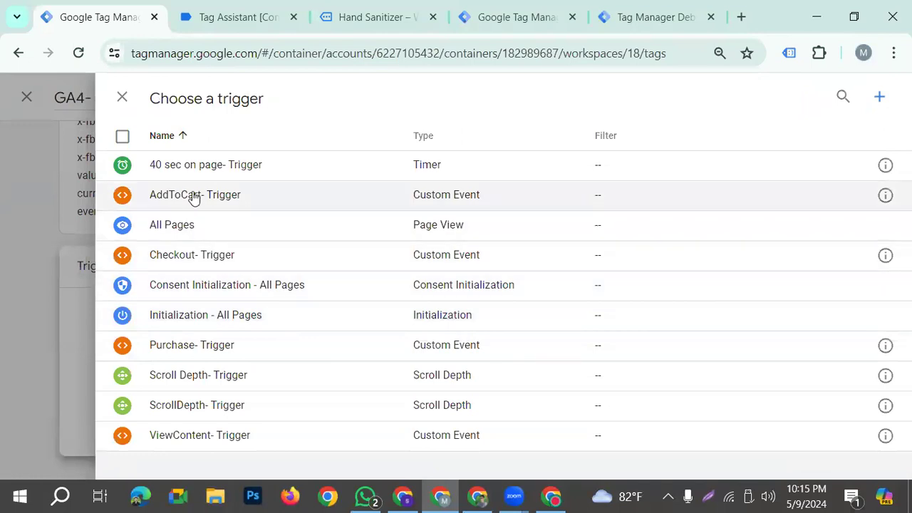
pyautogui.click(191, 196)
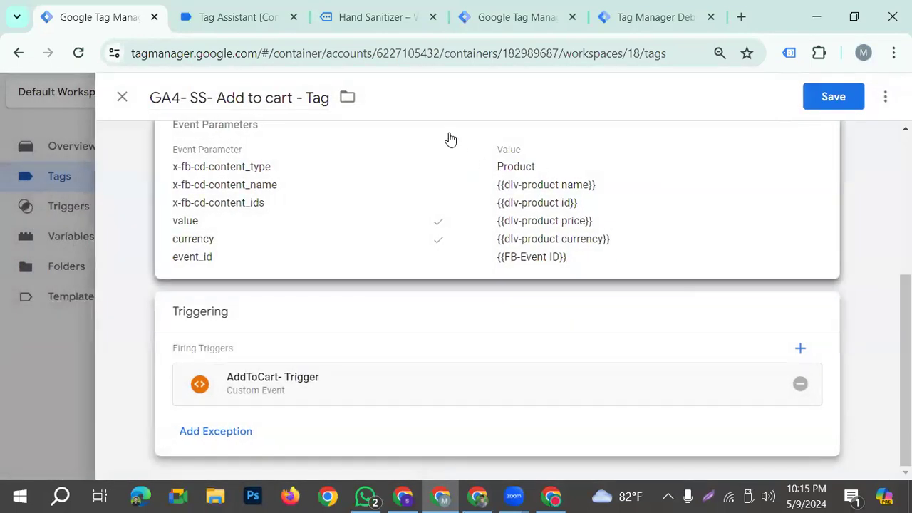
pyautogui.scroll(4, 457, 314)
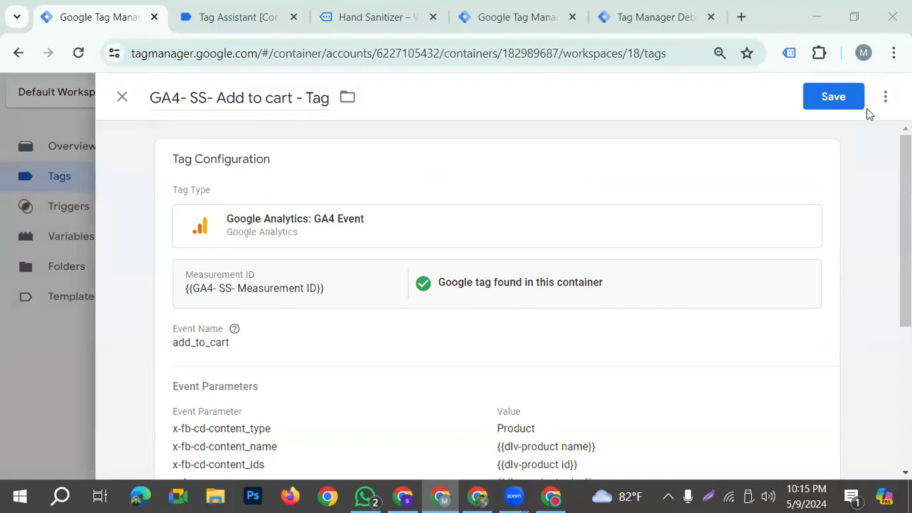
pyautogui.click(834, 108)
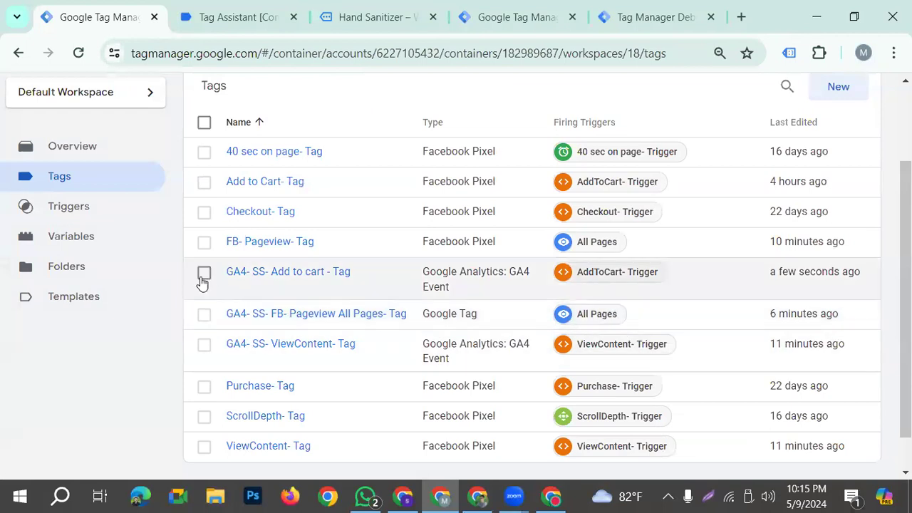
# Duplicate the saved GA4- SS- Add to cart - Tag and remove the "Copy of" prefix from the copy's name
pyautogui.click(259, 273)
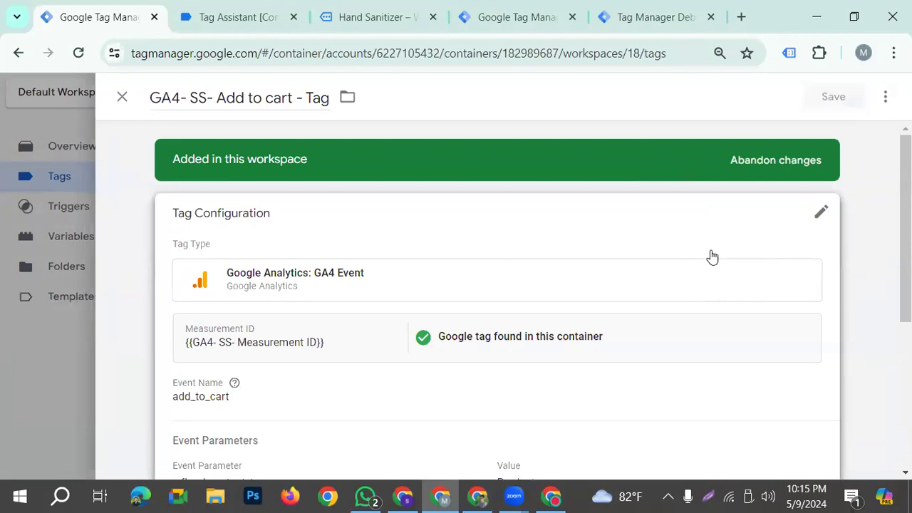
pyautogui.click(886, 100)
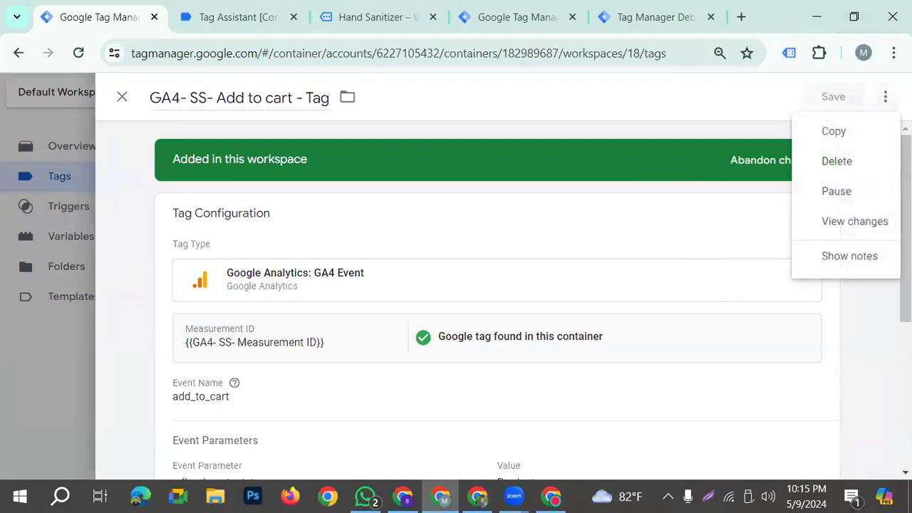
pyautogui.click(859, 136)
pyautogui.click(208, 99)
pyautogui.press('BackSpace')
pyautogui.press('BackSpace')
pyautogui.press('BackSpace')
pyautogui.press('BackSpace')
pyautogui.press('BackSpace')
pyautogui.press('BackSpace')
pyautogui.press('BackSpace')
pyautogui.press('BackSpace')
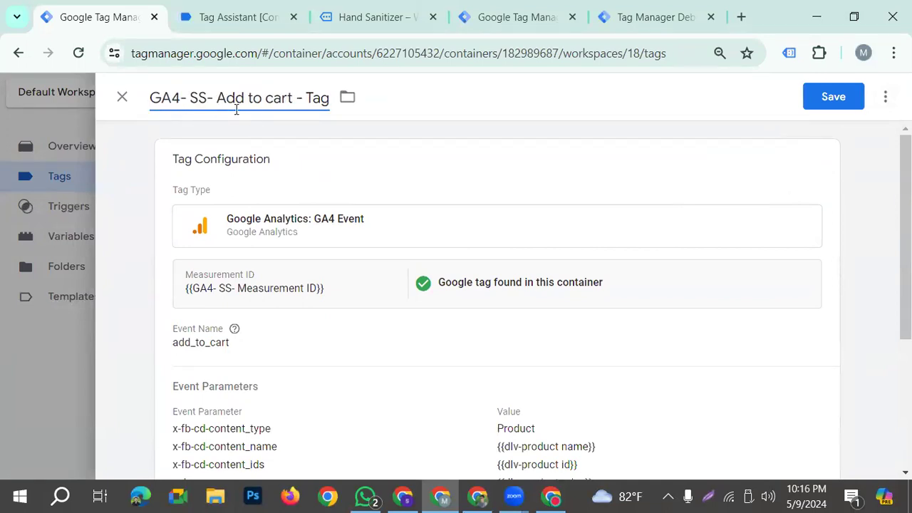
# Rename the copied Add to cart tag as GA4- SS- Checkout - Tag
pyautogui.click(292, 98)
pyautogui.press('BackSpace')
pyautogui.press('BackSpace')
pyautogui.press('BackSpace')
pyautogui.press('BackSpace')
pyautogui.press('BackSpace')
pyautogui.press('BackSpace')
pyautogui.press('BackSpace')
pyautogui.press('BackSpace')
pyautogui.press('BackSpace')
pyautogui.press('BackSpace')
pyautogui.press('BackSpace')
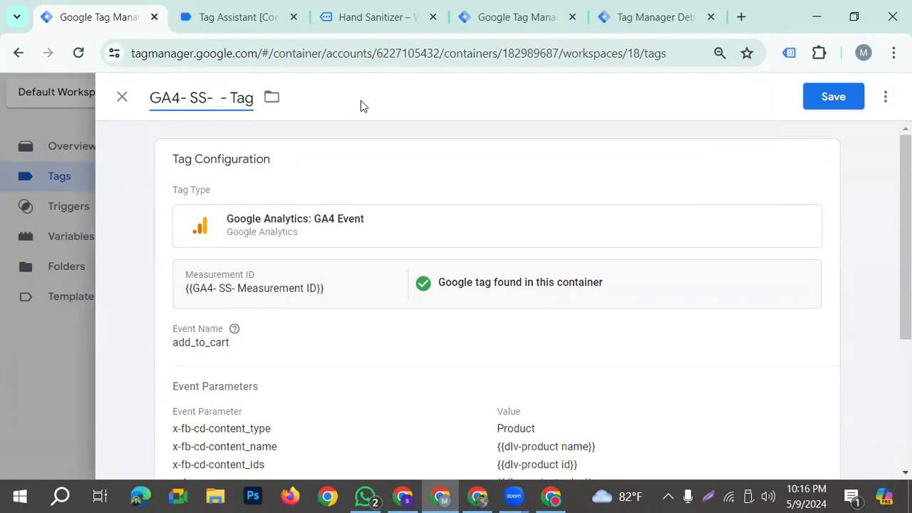
pyautogui.write('Cheak')
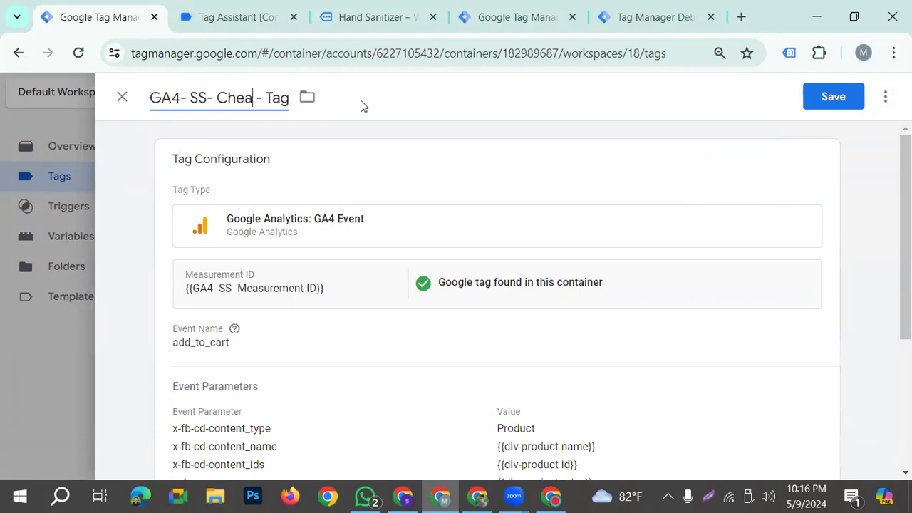
pyautogui.press('BackSpace')
pyautogui.press('BackSpace')
pyautogui.write('ckout')
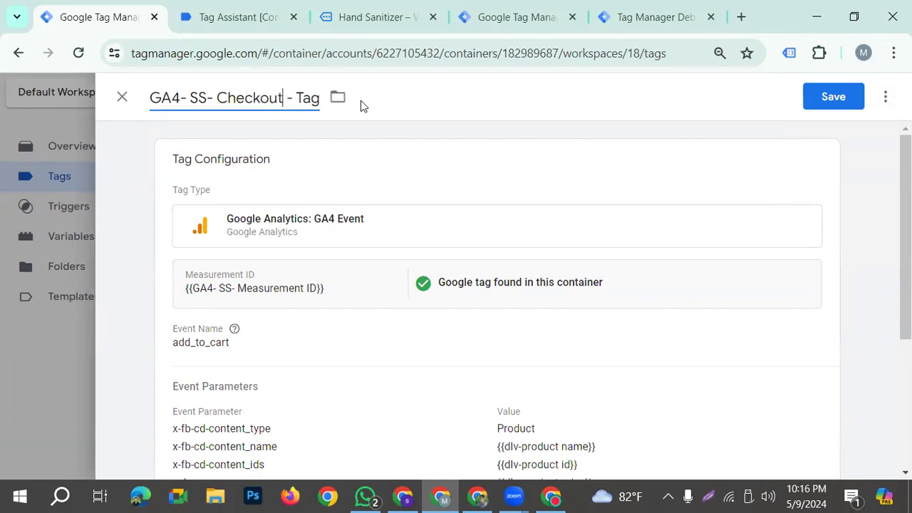
# Open the tag configuration for editing, and in the test store view the Hand Sanitizer cart and proceed to checkout
pyautogui.click(251, 346)
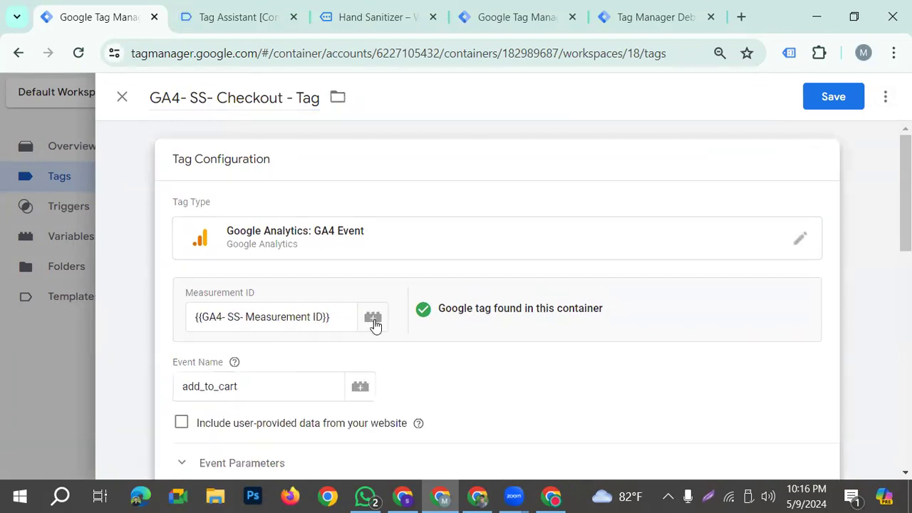
pyautogui.click(345, 17)
pyautogui.scroll(-2, 353, 206)
pyautogui.scroll(-3, 591, 214)
pyautogui.scroll(6, 637, 219)
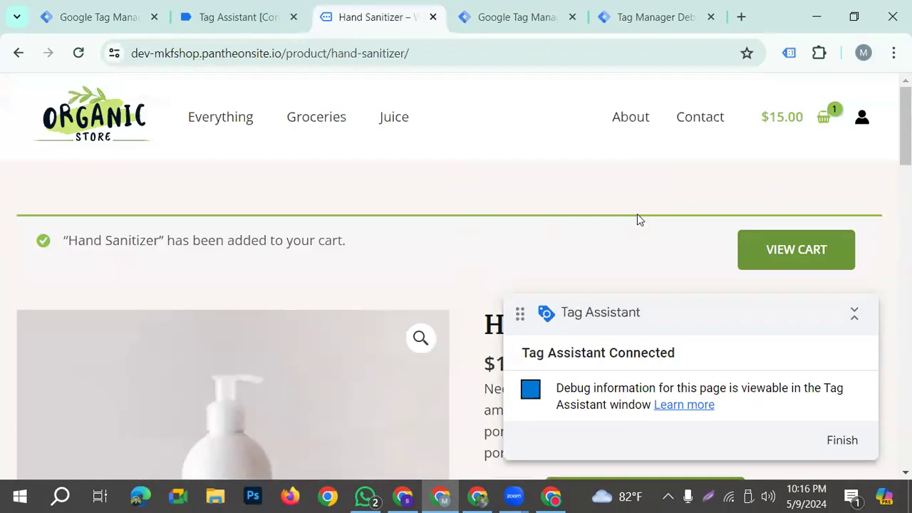
pyautogui.click(796, 249)
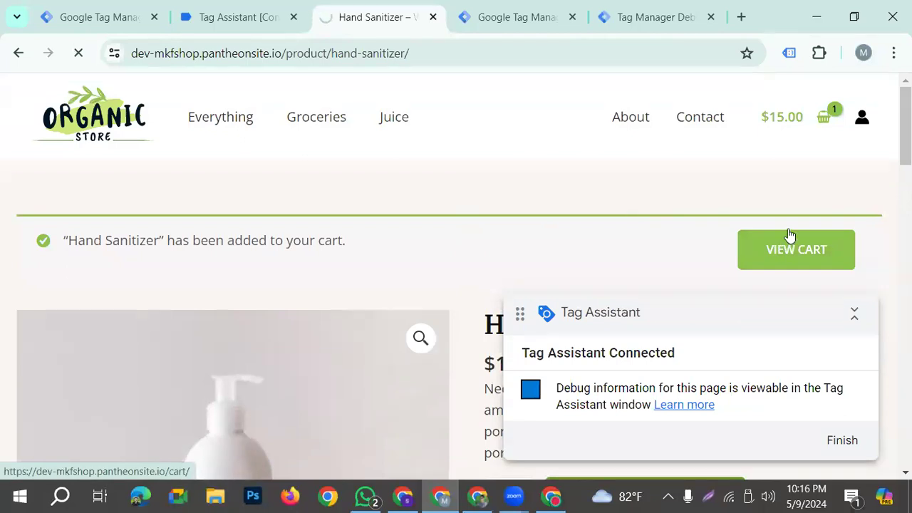
pyautogui.click(226, 17)
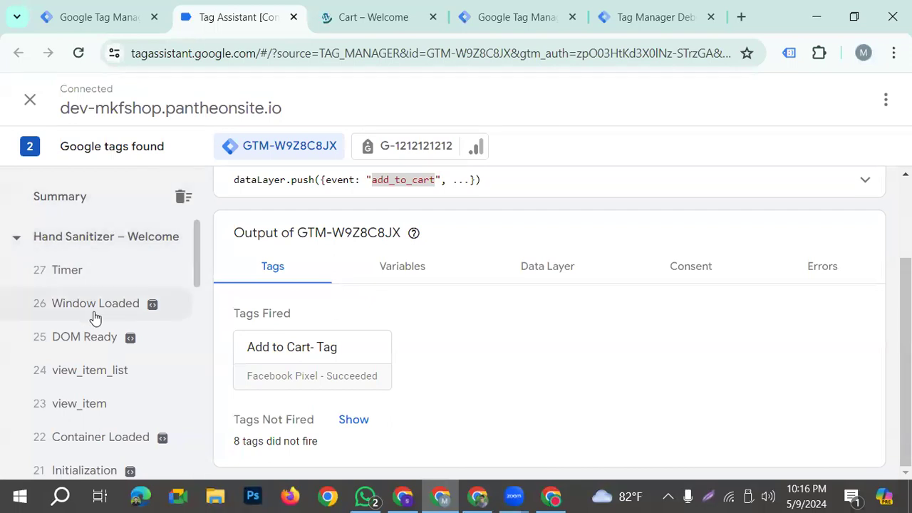
pyautogui.click(341, 15)
pyautogui.scroll(-10, 367, 352)
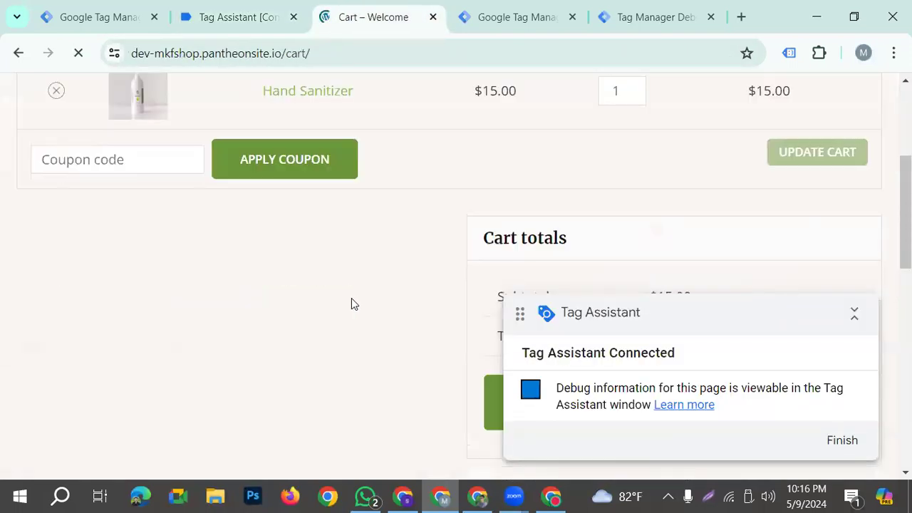
pyautogui.click(620, 171)
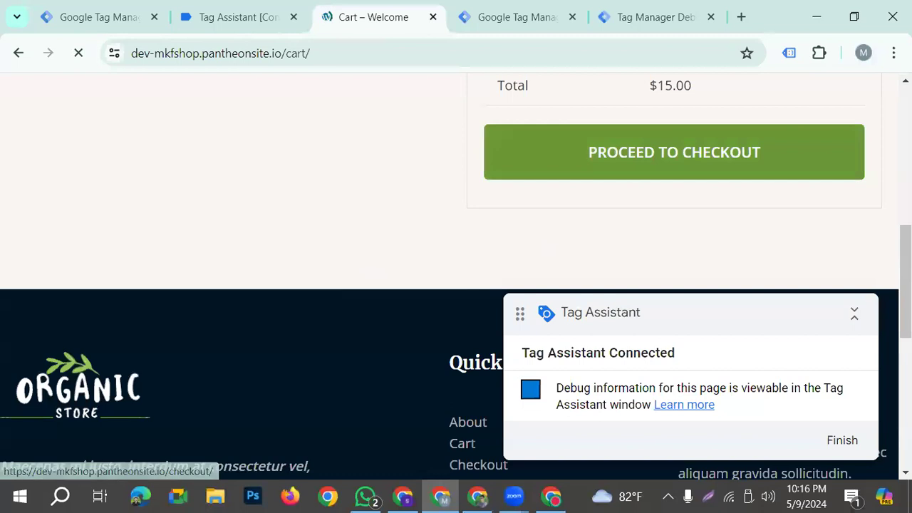
# Inspect the checkout page's begin_checkout event in Tag Assistant and set the Checkout tag's Event Name to begin_checkout
pyautogui.click(221, 14)
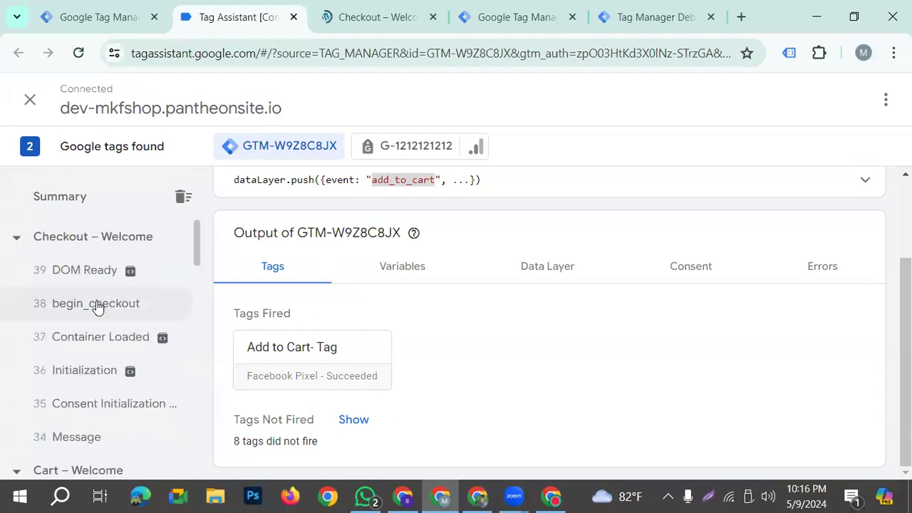
pyautogui.click(112, 307)
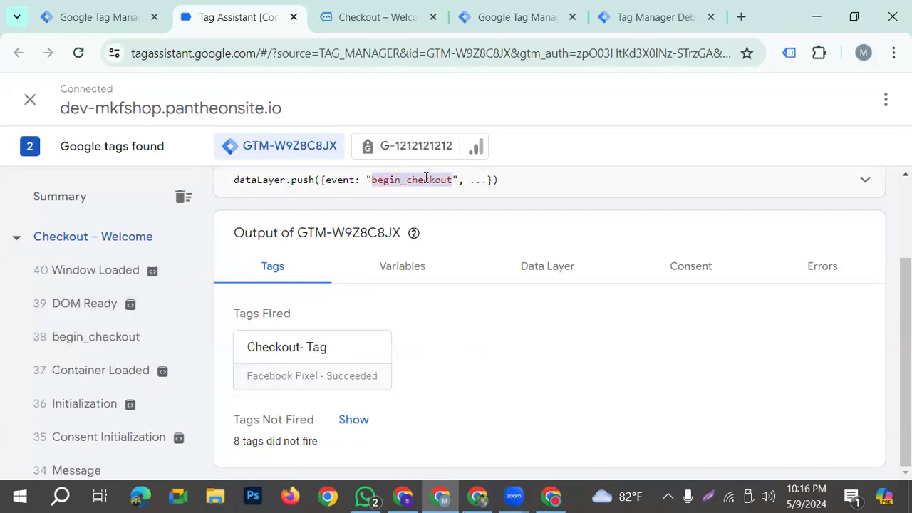
pyautogui.click(105, 16)
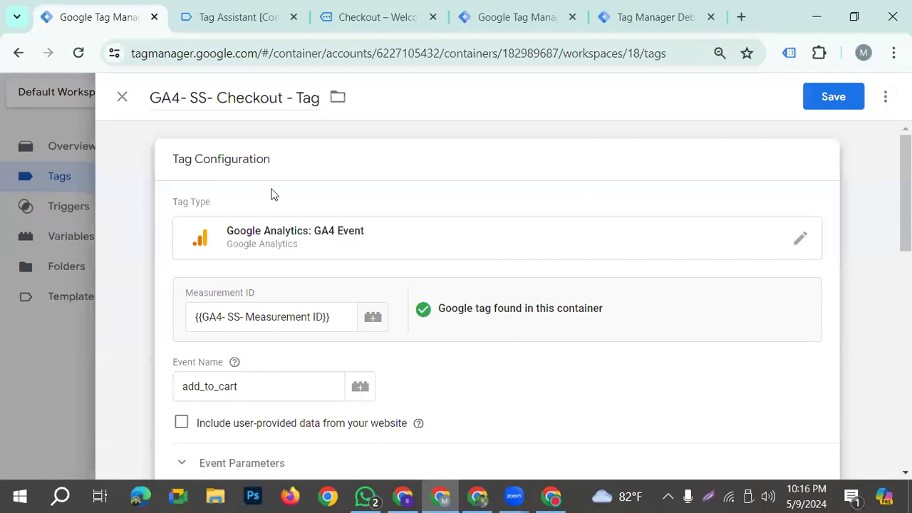
pyautogui.moveTo(249, 388); pyautogui.dragTo(160, 395)
pyautogui.write('begin_checkout')
# Replace the Checkout tag's AddToCart- Trigger with Checkout- Trigger, keeping the copied event parameters, and save the tag
pyautogui.scroll(-4, 334, 379)
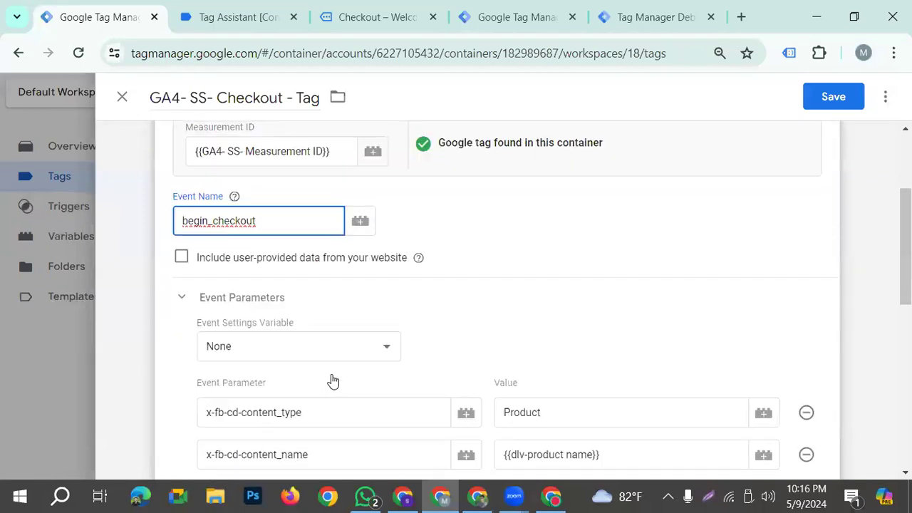
pyautogui.scroll(-1, 342, 381)
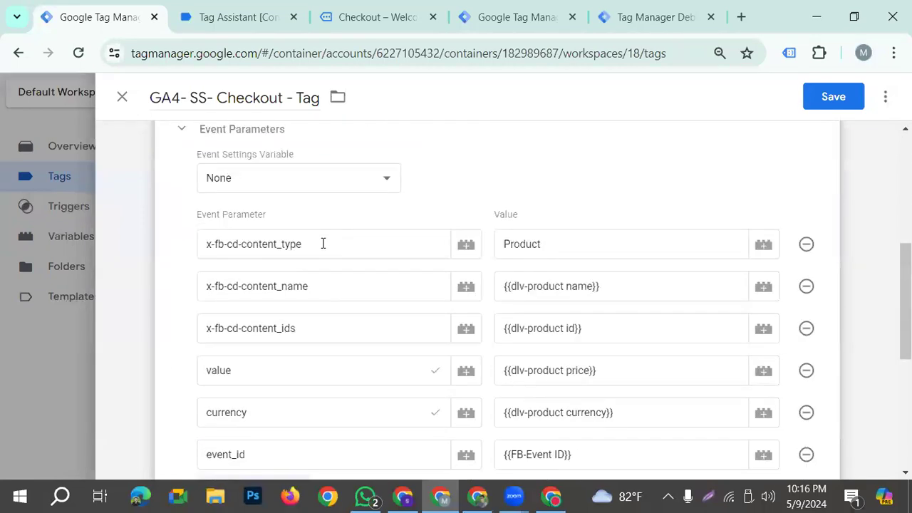
pyautogui.scroll(-4, 296, 382)
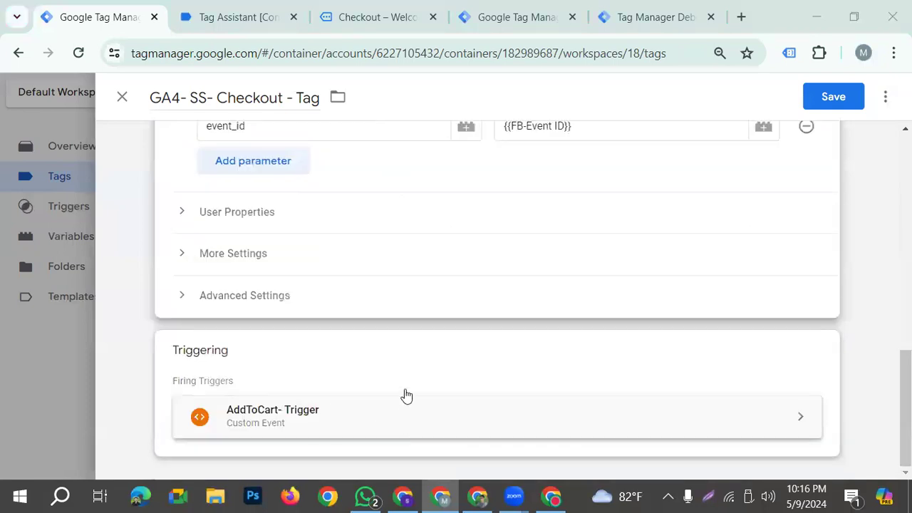
pyautogui.click(401, 392)
pyautogui.click(799, 384)
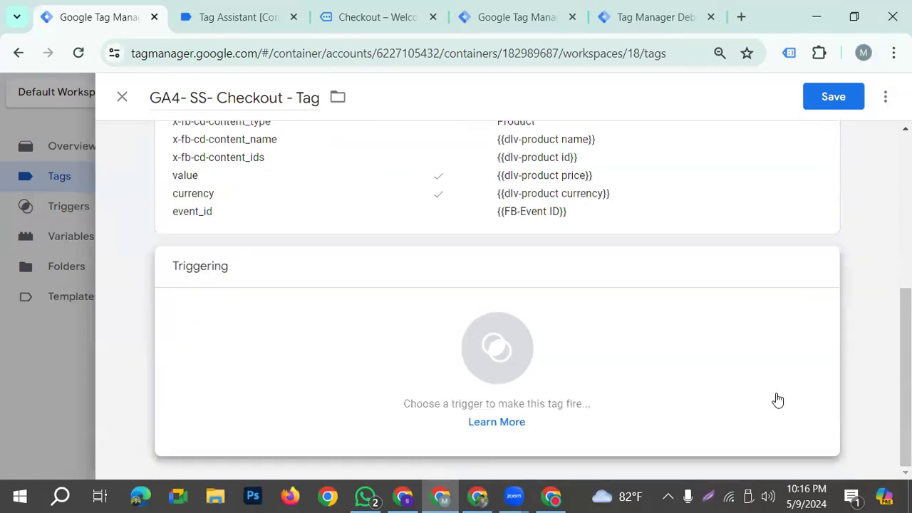
pyautogui.click(472, 367)
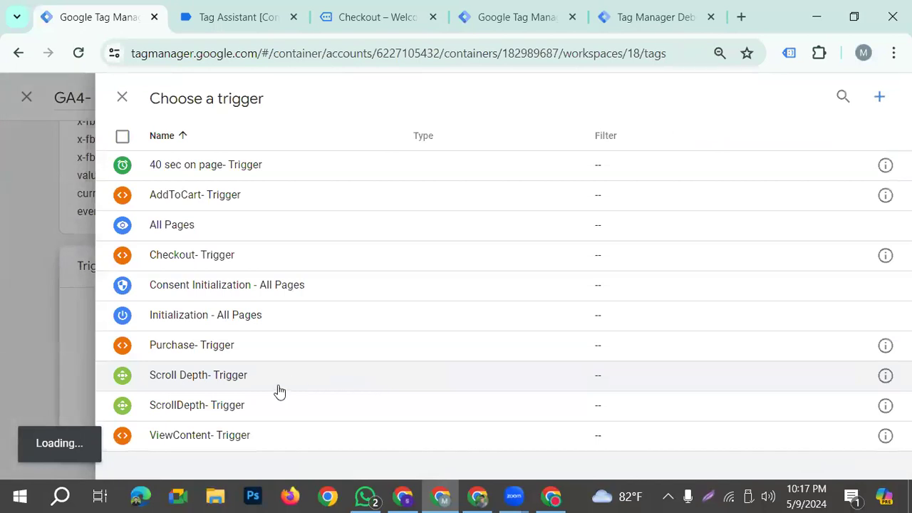
pyautogui.click(244, 265)
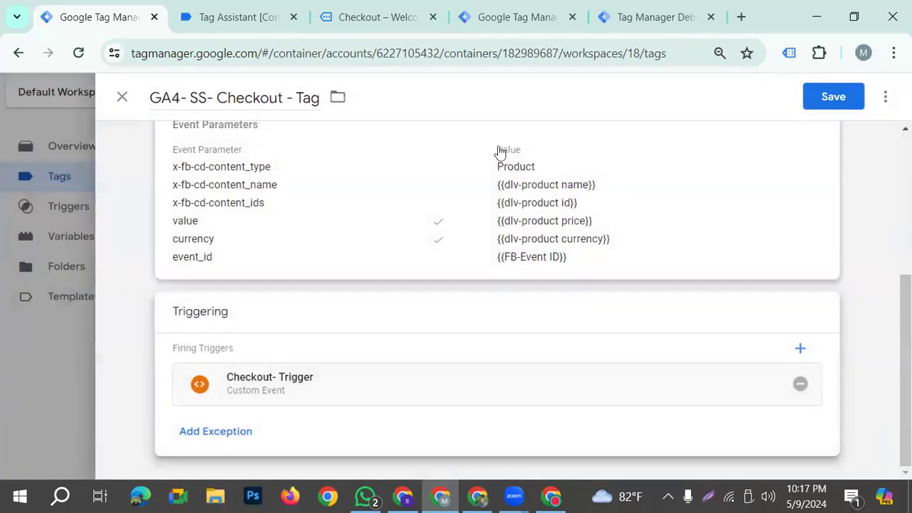
pyautogui.click(834, 96)
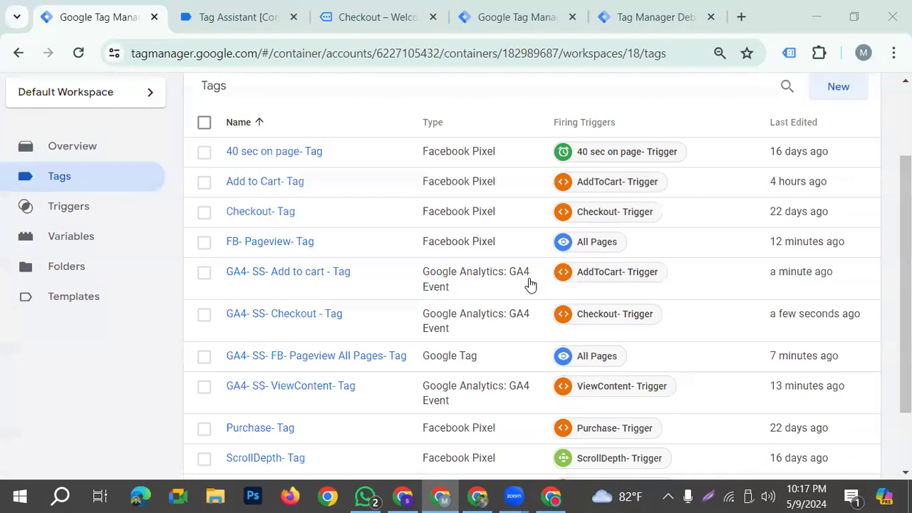
# Review the purchase event's tag, trigger and parameters in the Setup Facebook CAPI & GA4 Server-side Tracking document, and return to the Tag Manager tag list
pyautogui.click(553, 499)
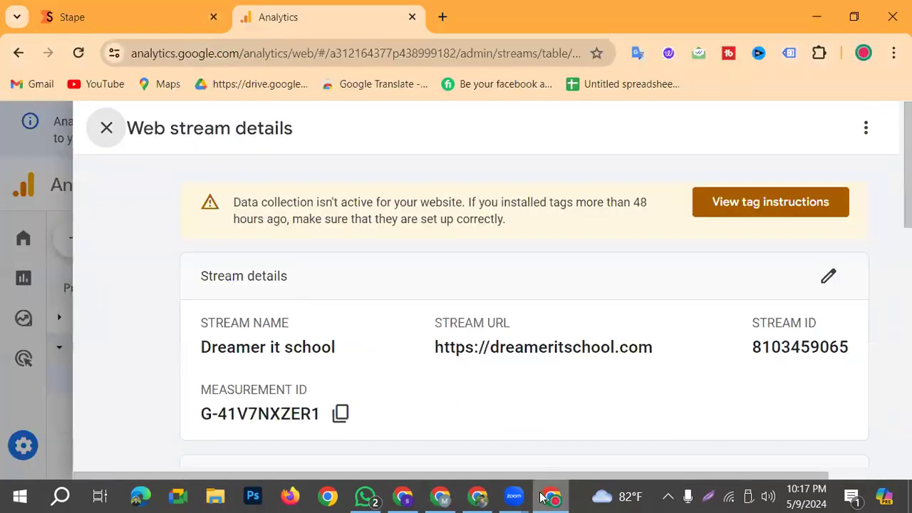
pyautogui.click(477, 497)
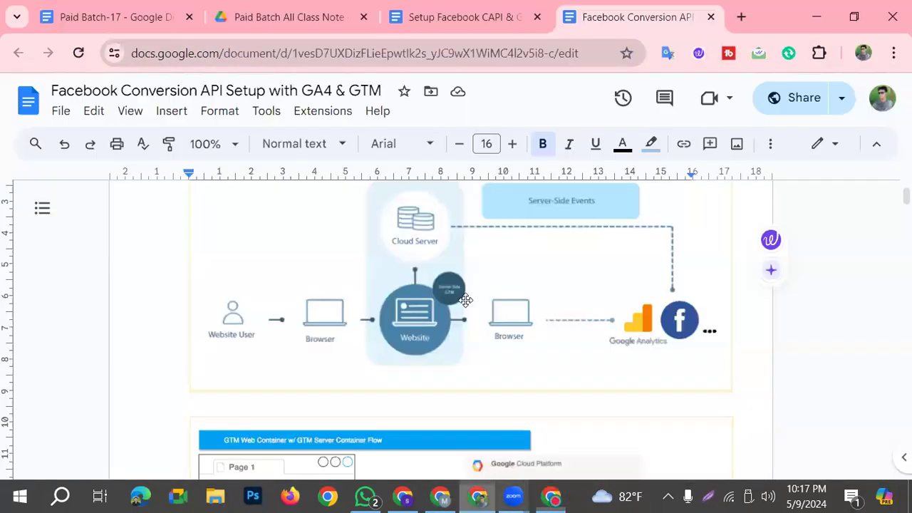
pyautogui.click(483, 19)
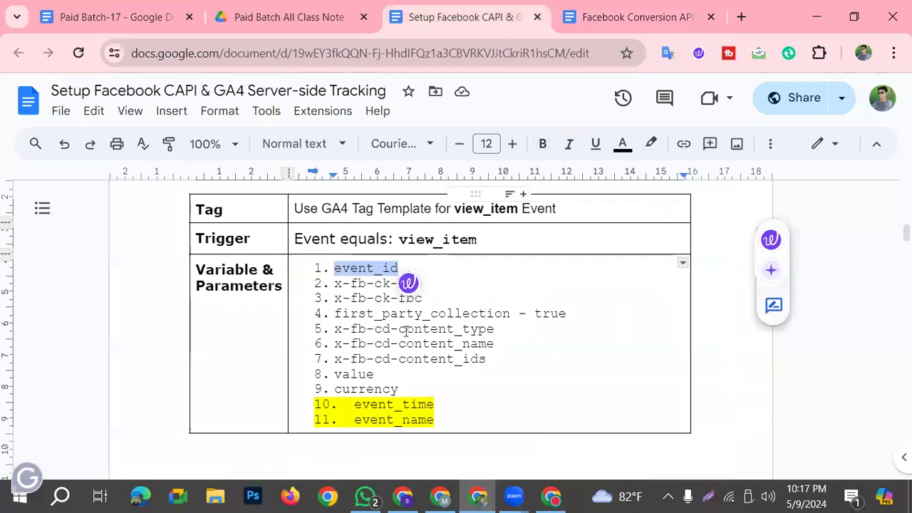
pyautogui.scroll(-5, 405, 338)
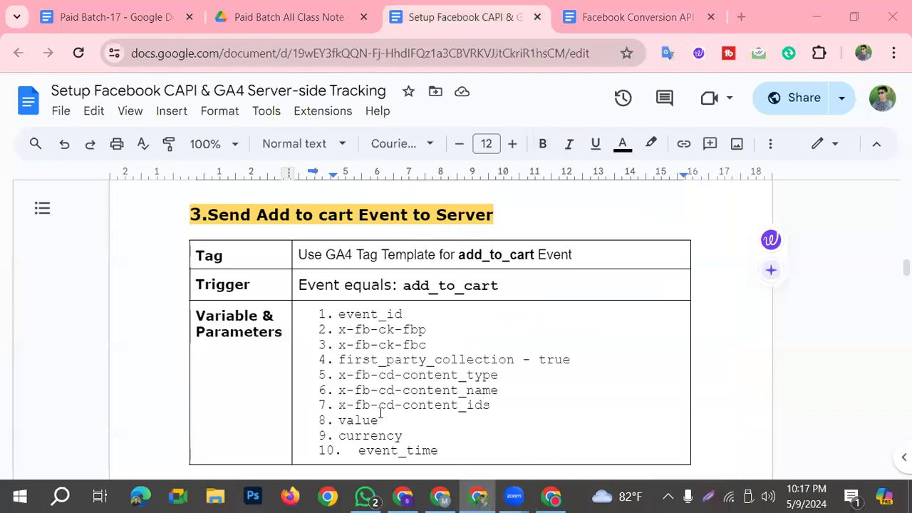
pyautogui.scroll(-8, 380, 414)
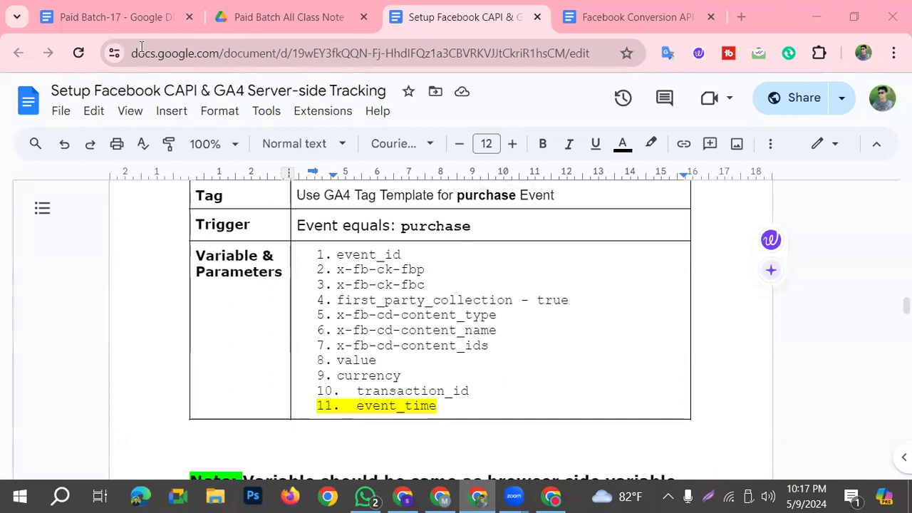
pyautogui.click(442, 497)
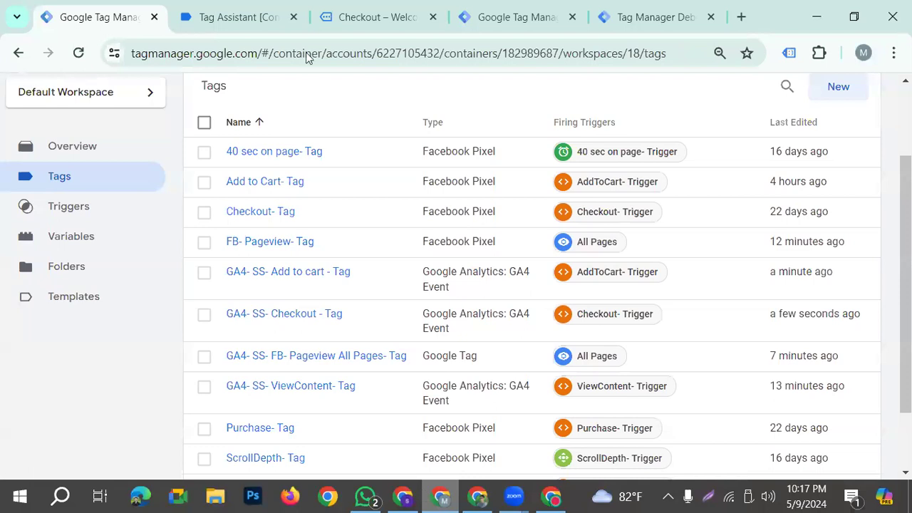
pyautogui.scroll(2, 320, 405)
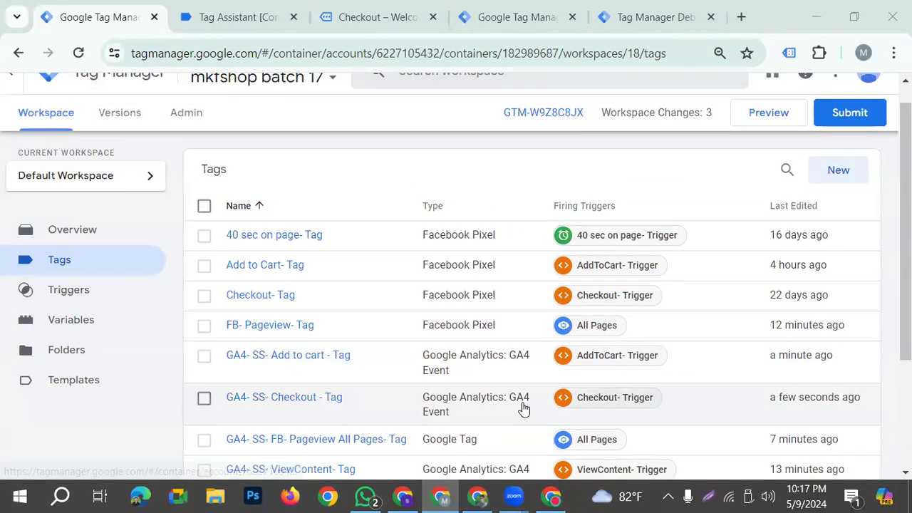
pyautogui.scroll(-3, 489, 397)
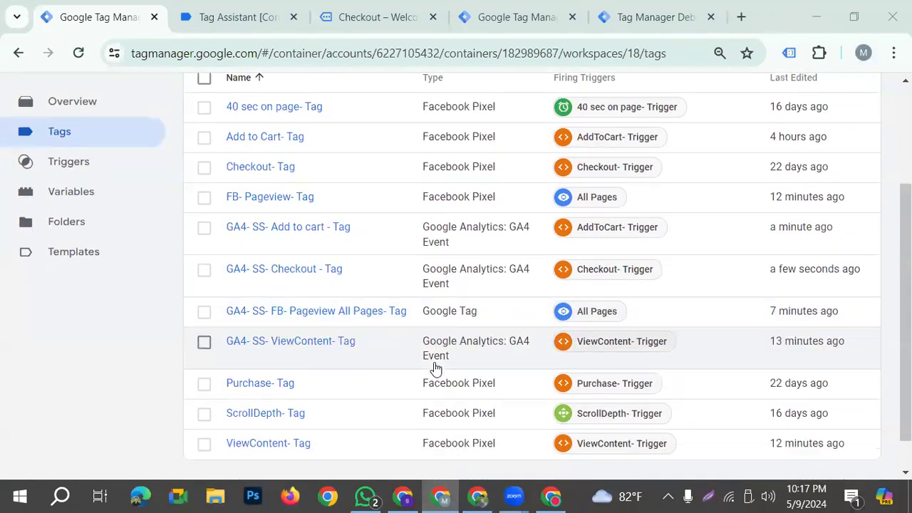
pyautogui.scroll(3, 584, 378)
pyautogui.click(835, 199)
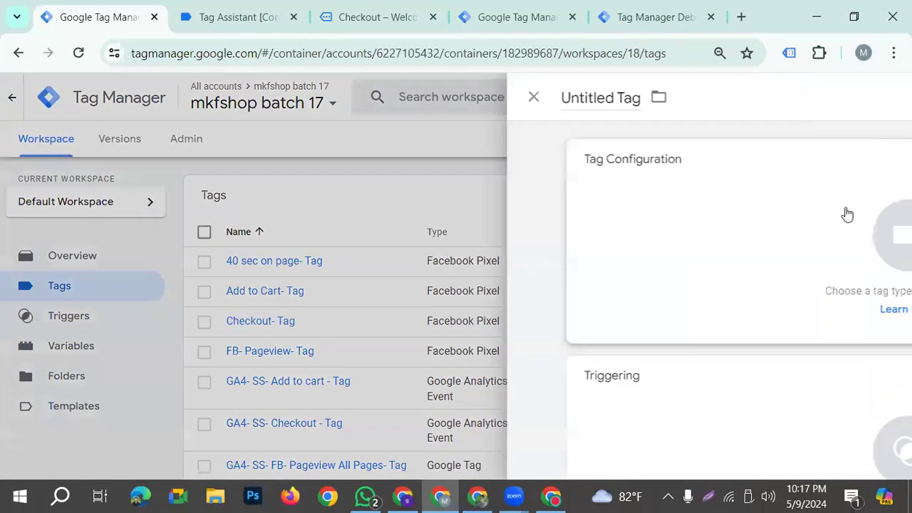
pyautogui.click(217, 102)
pyautogui.click(124, 107)
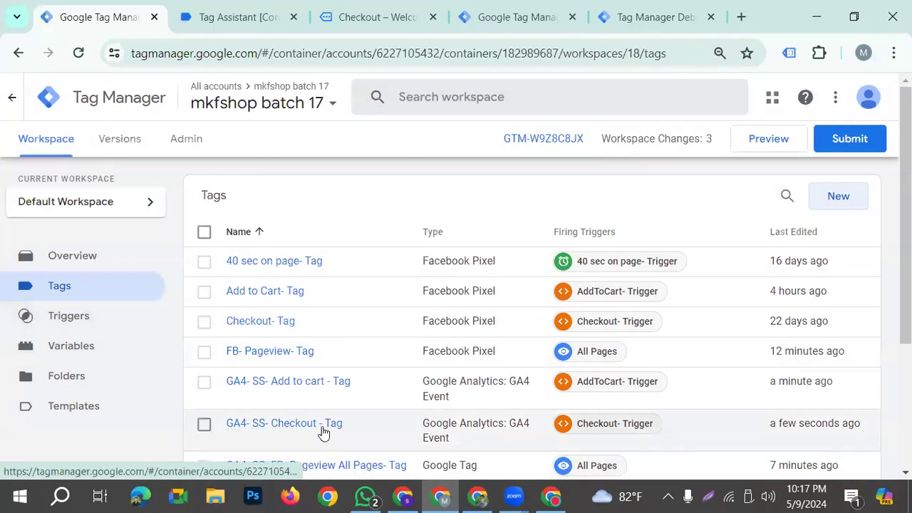
# Open the existing Facebook Pixel Purchase- Tag from the tag list and make a copy of it
pyautogui.scroll(-1, 313, 439)
pyautogui.scroll(-1, 312, 394)
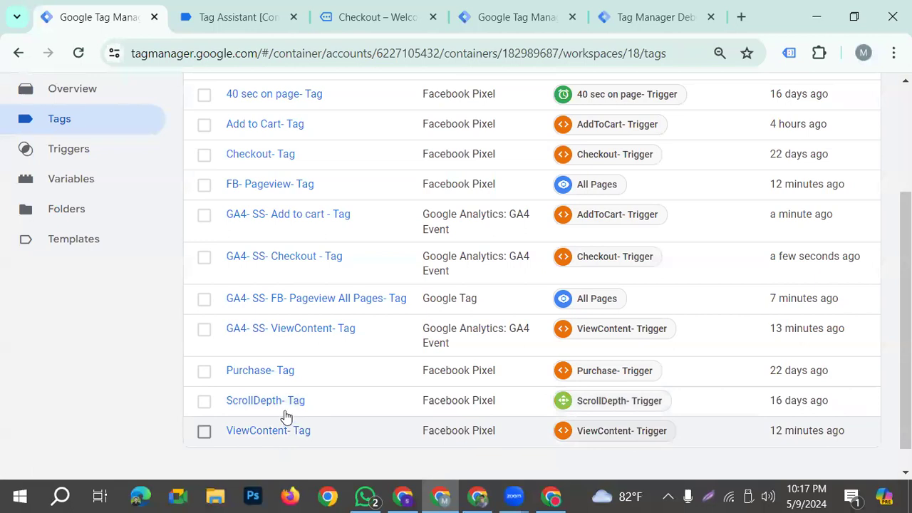
pyautogui.click(260, 371)
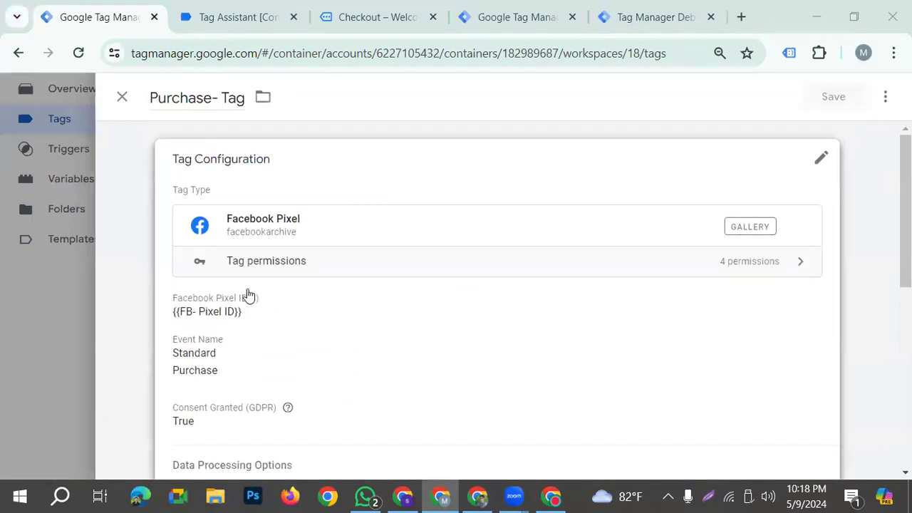
pyautogui.scroll(-1, 248, 297)
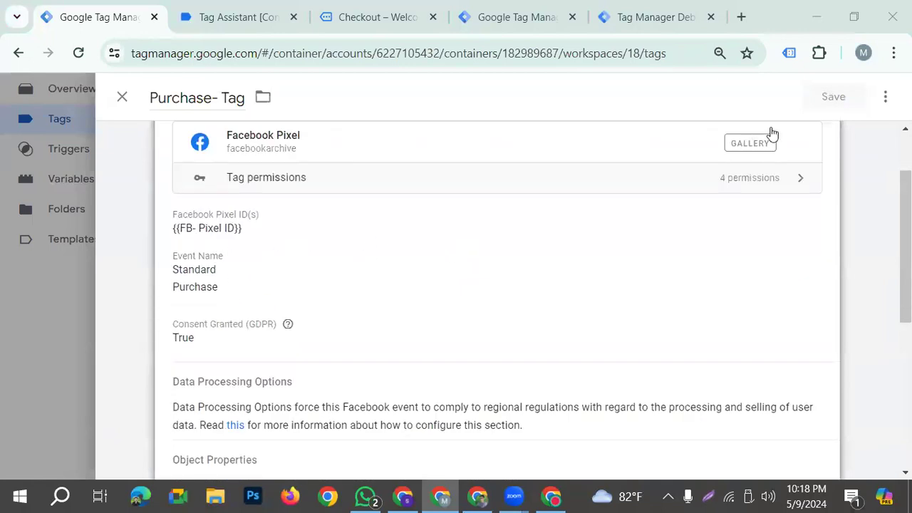
pyautogui.click(885, 96)
pyautogui.click(837, 133)
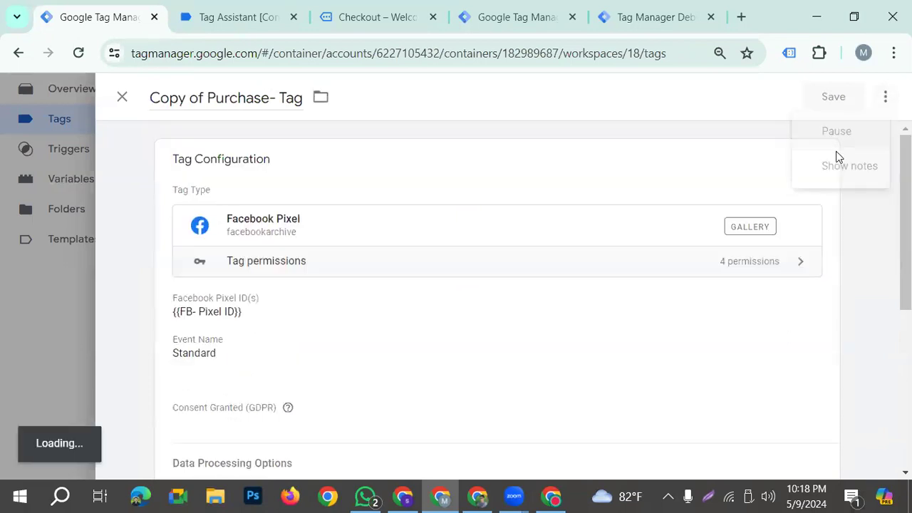
# Rename the copied tag as GA4- SS- Purchase- Tag
pyautogui.click(206, 99)
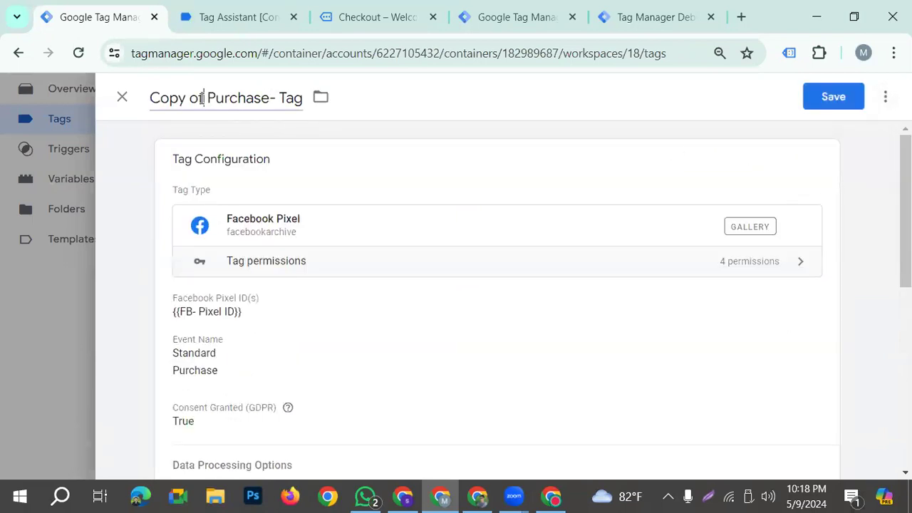
pyautogui.moveTo(193, 98); pyautogui.dragTo(150, 98)
pyautogui.press('BackSpace')
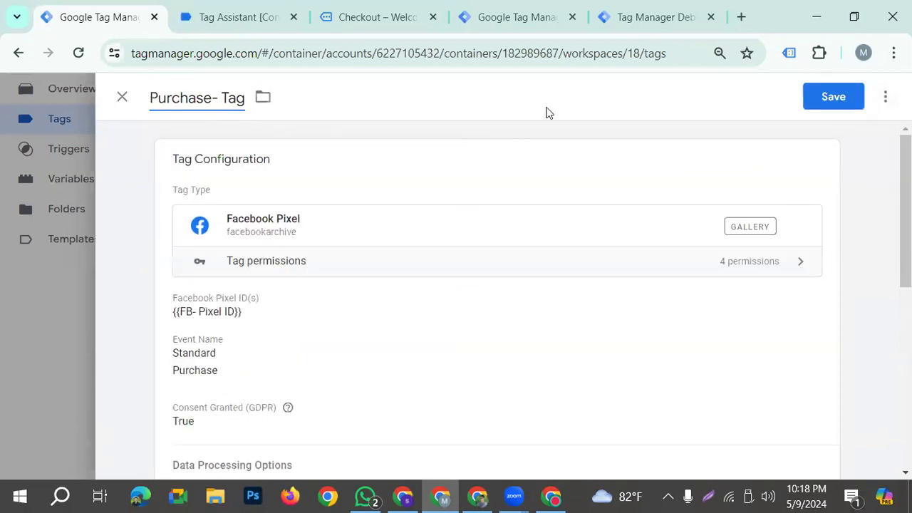
pyautogui.write('GA')
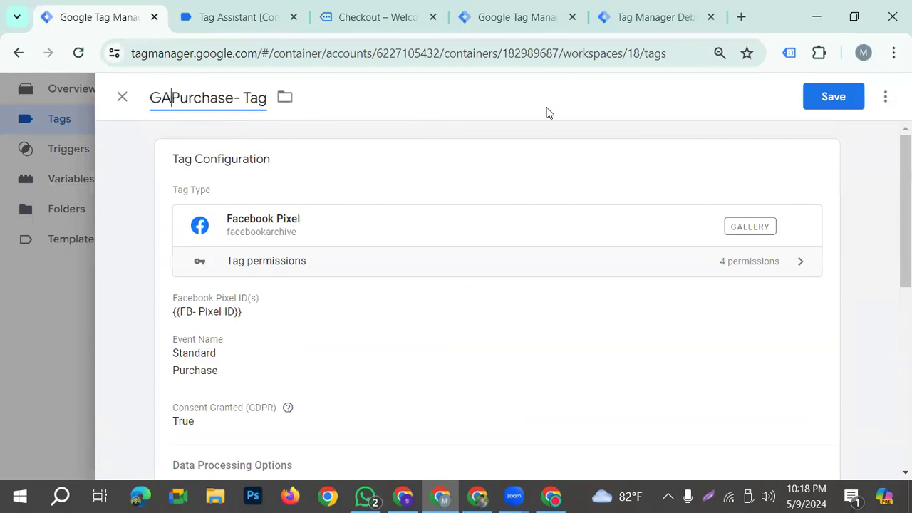
pyautogui.write('4')
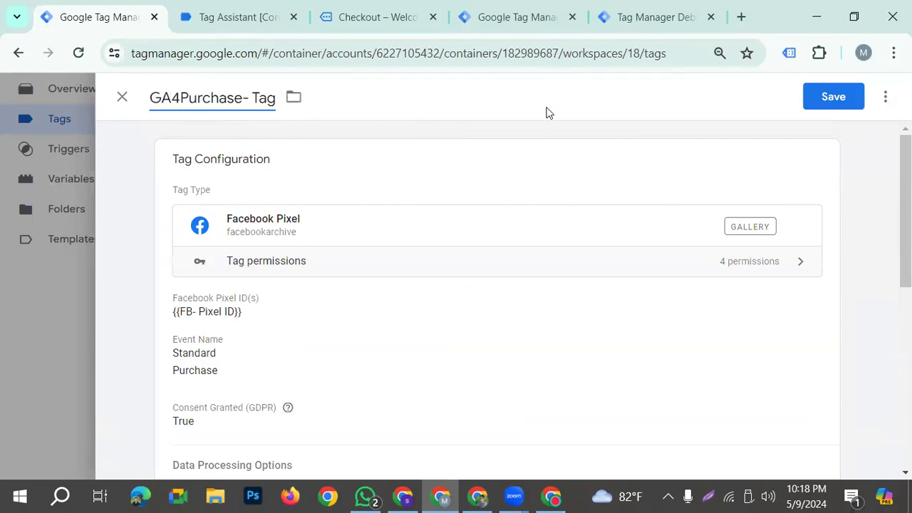
pyautogui.write('- SS')
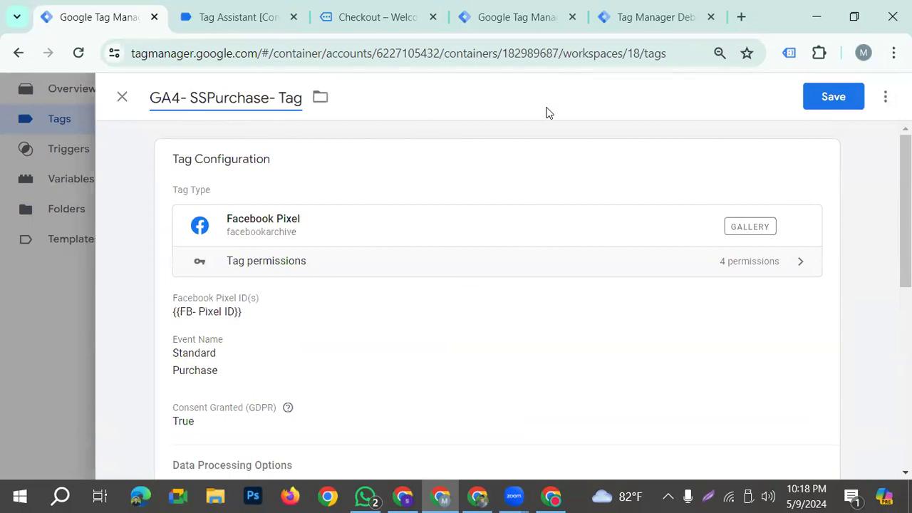
pyautogui.write('-')
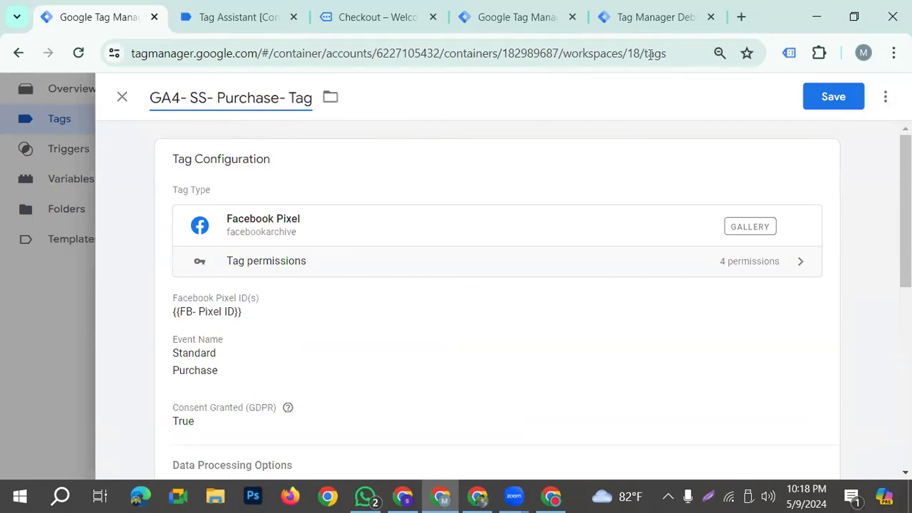
# Change the GA4- SS- Purchase- Tag's type from Facebook Pixel to Google Analytics: GA4 Event
pyautogui.click(679, 216)
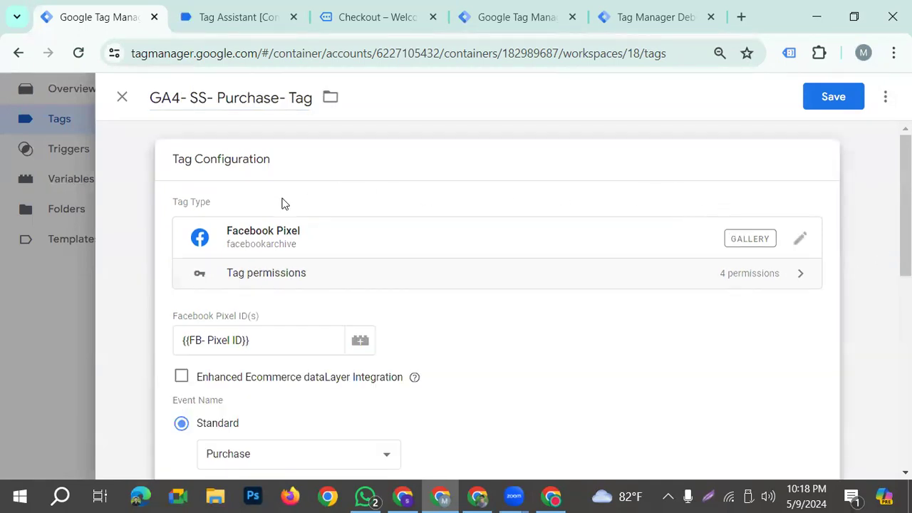
pyautogui.scroll(-1, 776, 281)
pyautogui.click(792, 197)
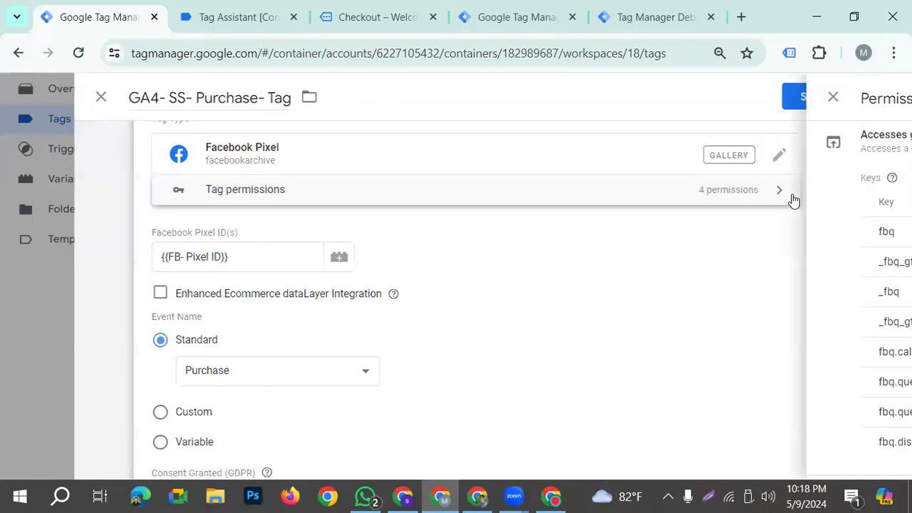
pyautogui.click(9, 170)
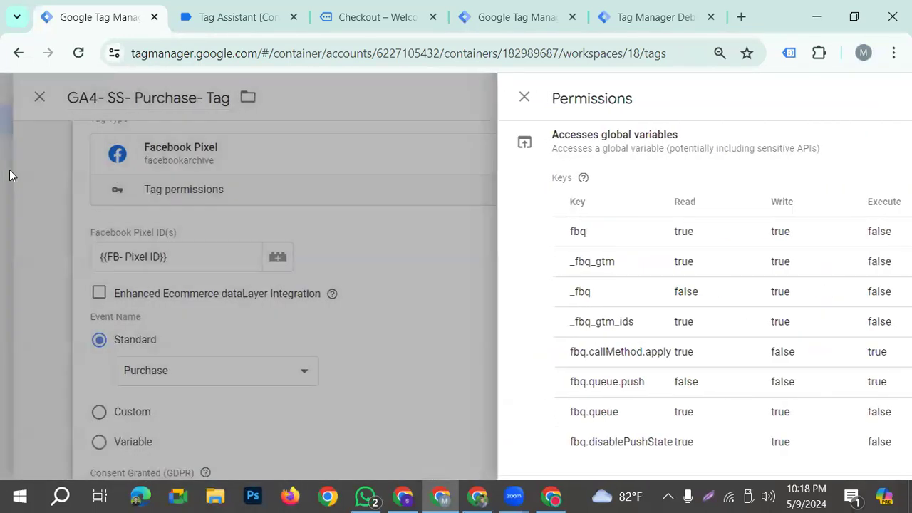
pyautogui.scroll(-1, 432, 305)
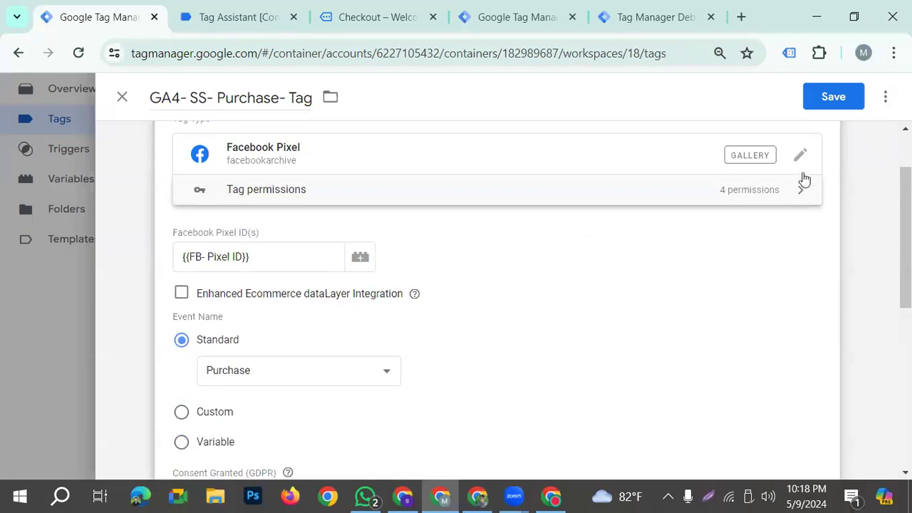
pyautogui.click(801, 157)
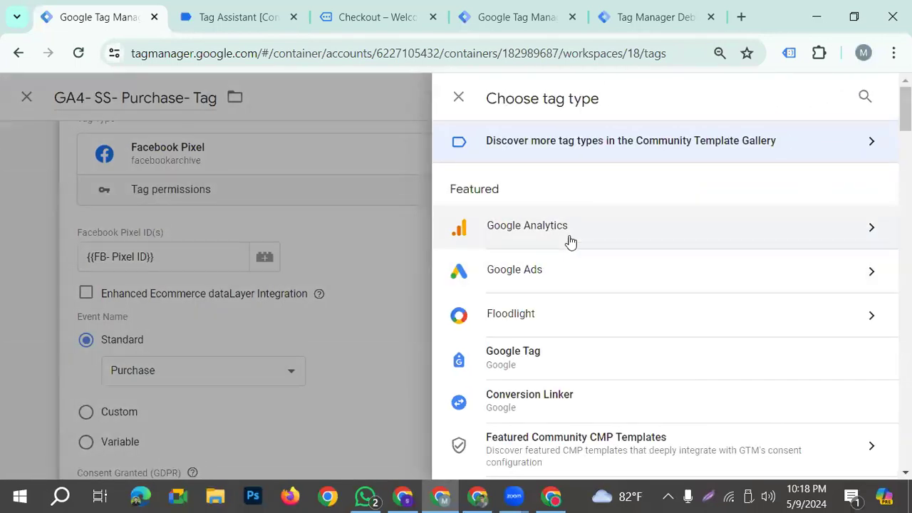
pyautogui.click(570, 242)
pyautogui.click(557, 249)
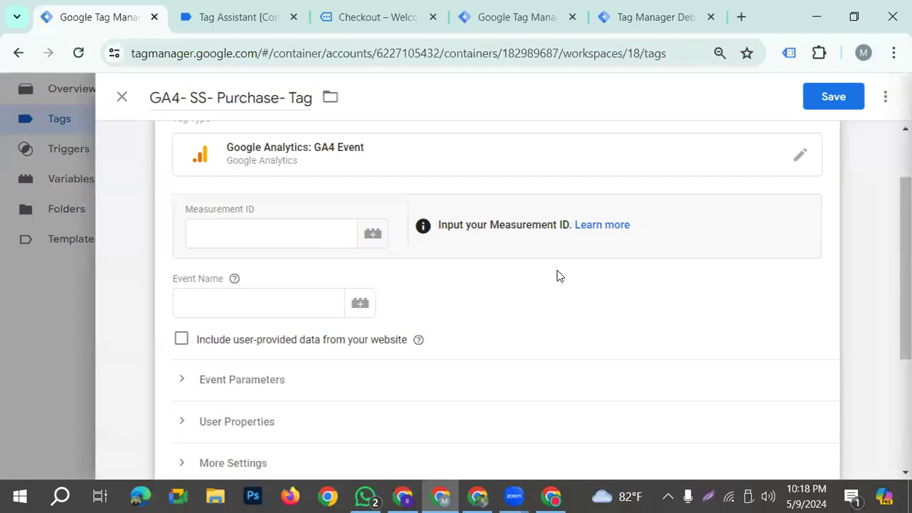
# Set the Purchase tag's Measurement ID to the {{GA4- SS- Measurement ID}} variable
pyautogui.click(232, 229)
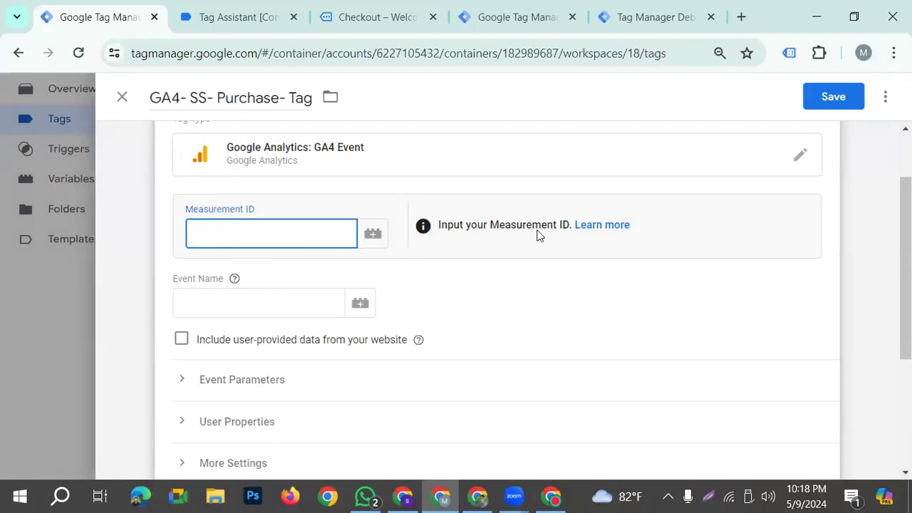
pyautogui.write('{{')
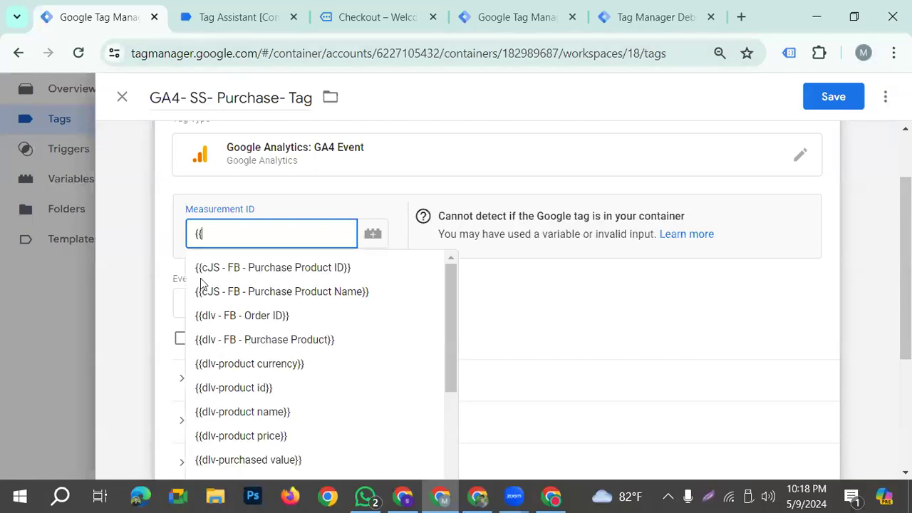
pyautogui.scroll(-2, 306, 456)
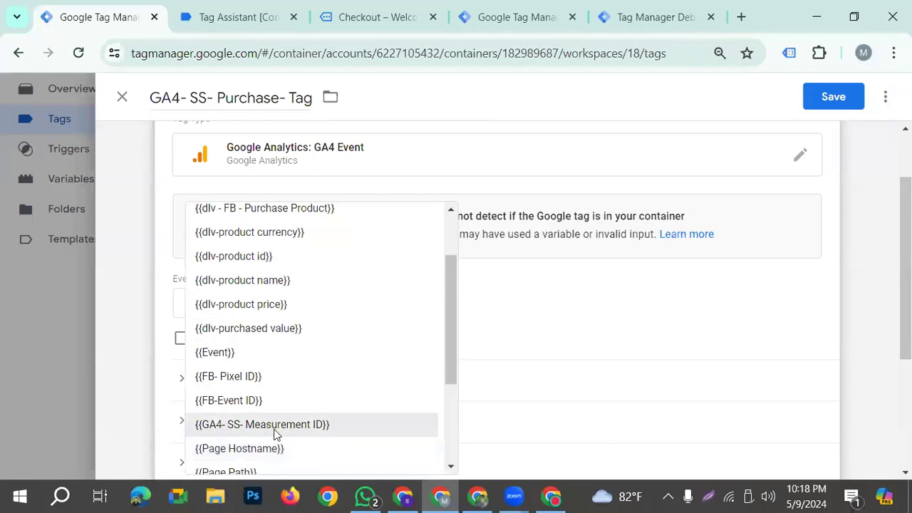
pyautogui.click(277, 425)
pyautogui.click(198, 311)
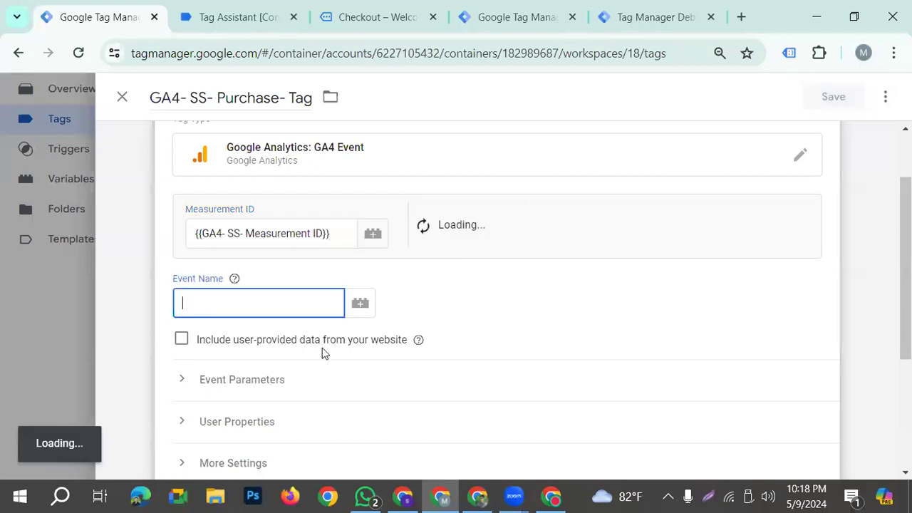
# In the test store's checkout, fill in the billing details from the saved autofill entry and try to place the order
pyautogui.hotkey('ctrl', 'Tab')
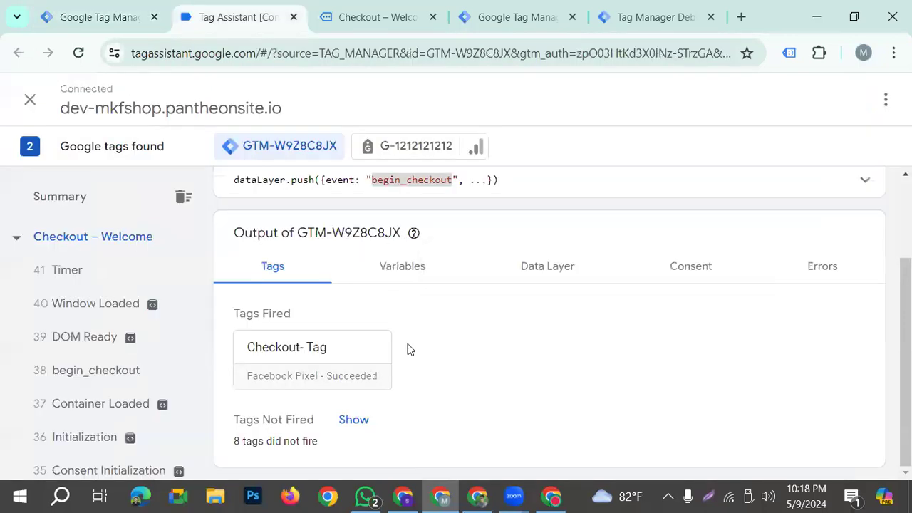
pyautogui.click(345, 23)
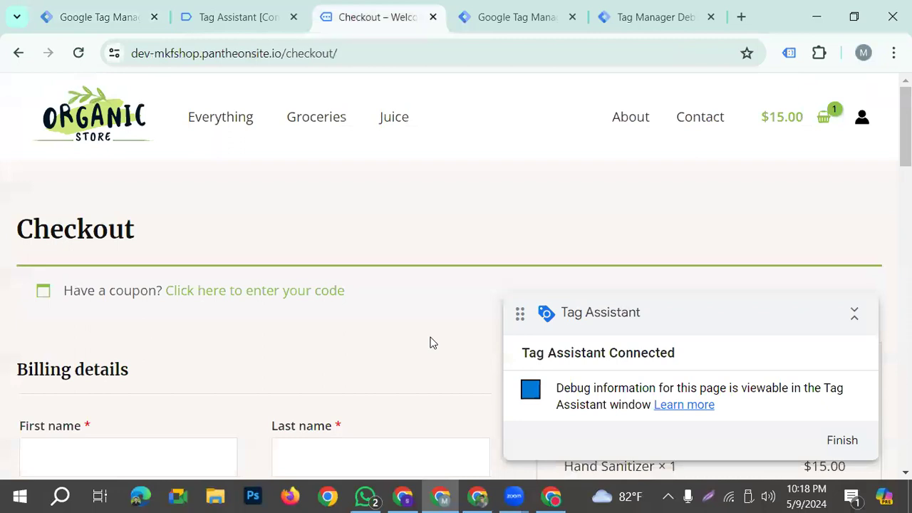
pyautogui.scroll(-1, 87, 393)
pyautogui.click(121, 385)
pyautogui.click(171, 290)
pyautogui.scroll(-5, 249, 355)
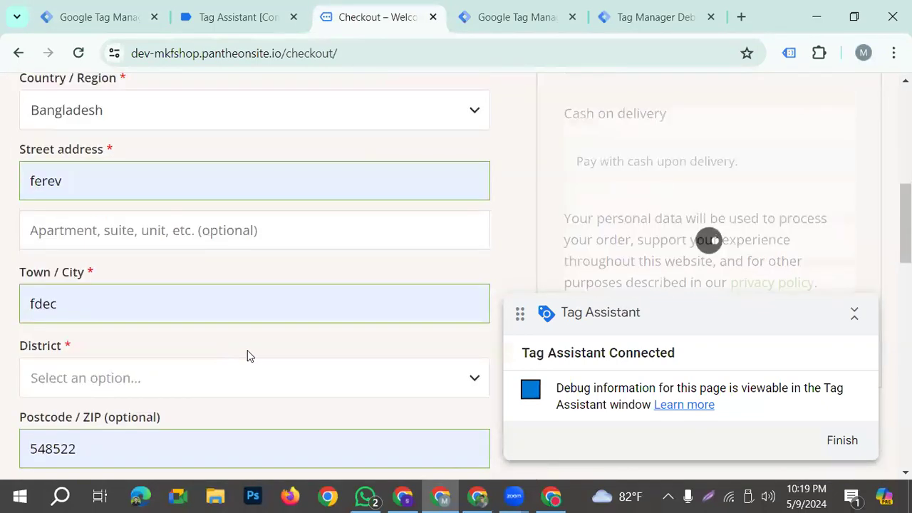
pyautogui.scroll(-8, 249, 355)
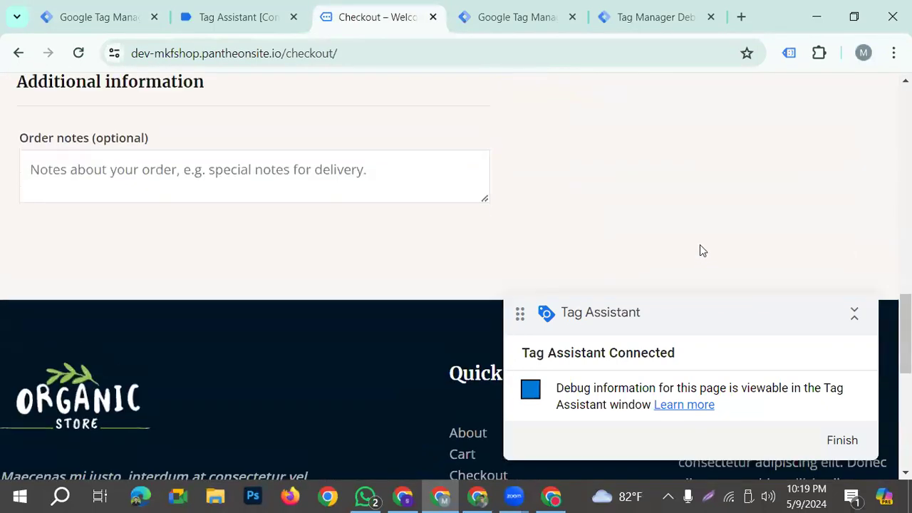
pyautogui.scroll(8, 700, 250)
pyautogui.click(710, 262)
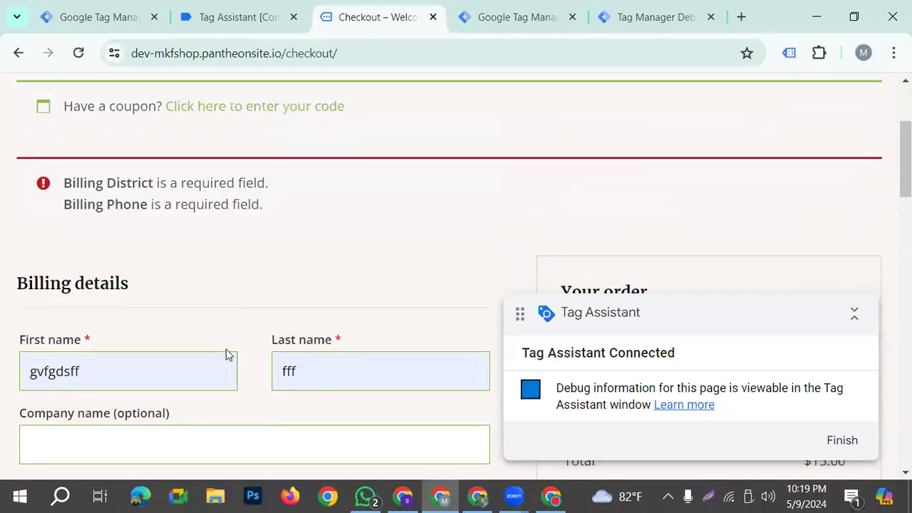
# Choose Bandarban as the billing district, fill in the saved phone number and place the order
pyautogui.scroll(-7, 190, 349)
pyautogui.click(152, 287)
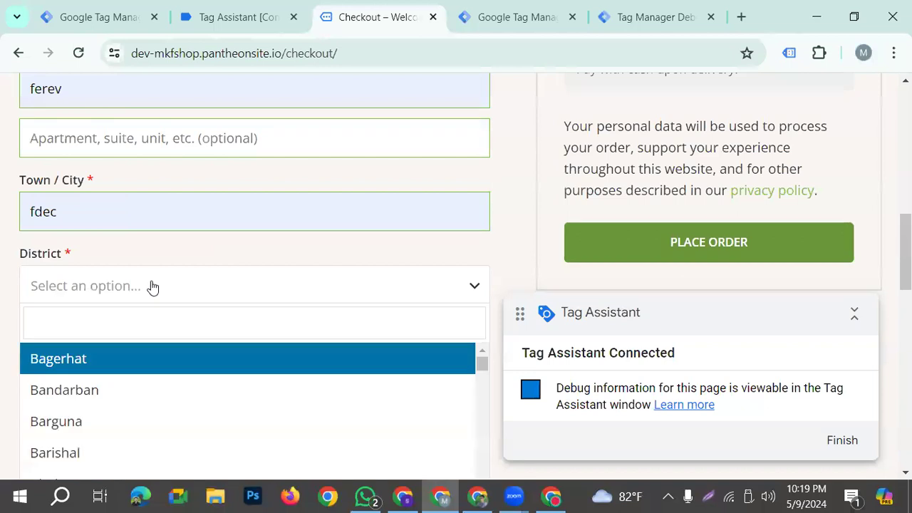
pyautogui.click(98, 388)
pyautogui.scroll(-3, 205, 356)
pyautogui.click(211, 280)
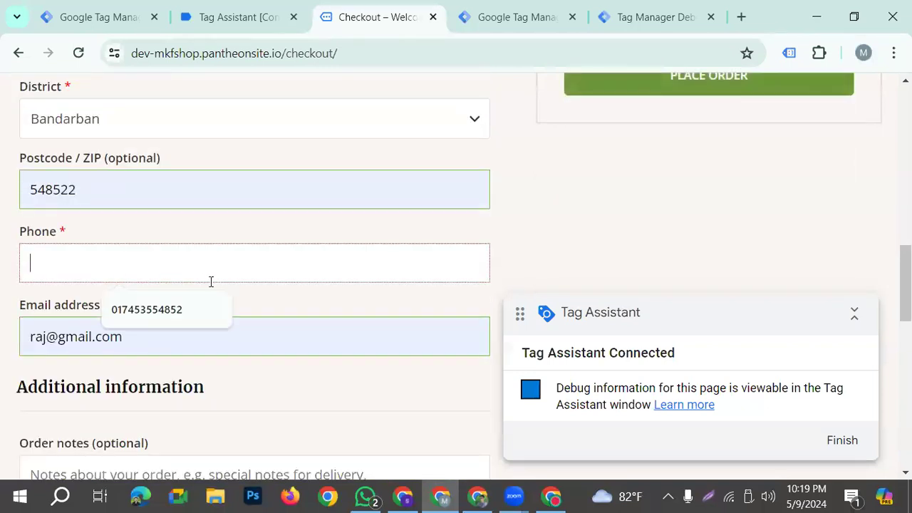
pyautogui.click(201, 312)
pyautogui.scroll(-1, 503, 320)
pyautogui.scroll(5, 876, 226)
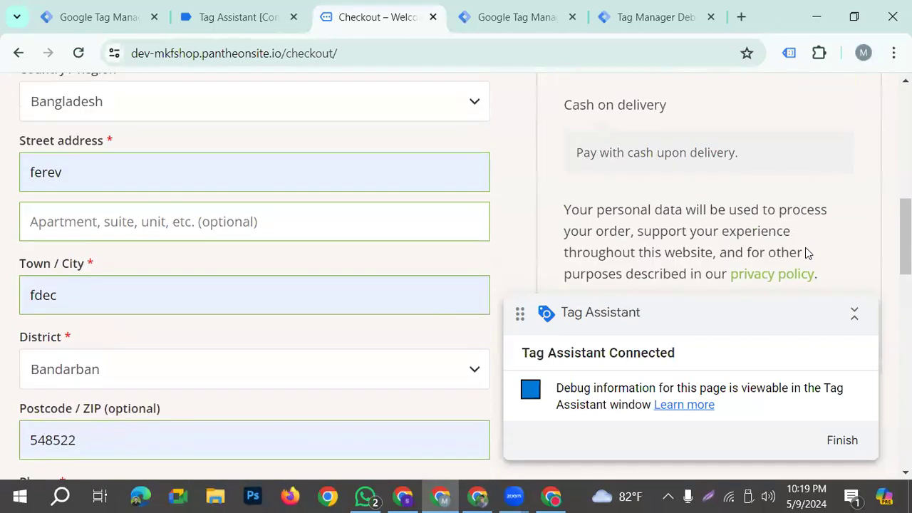
pyautogui.scroll(-1, 715, 265)
pyautogui.click(727, 244)
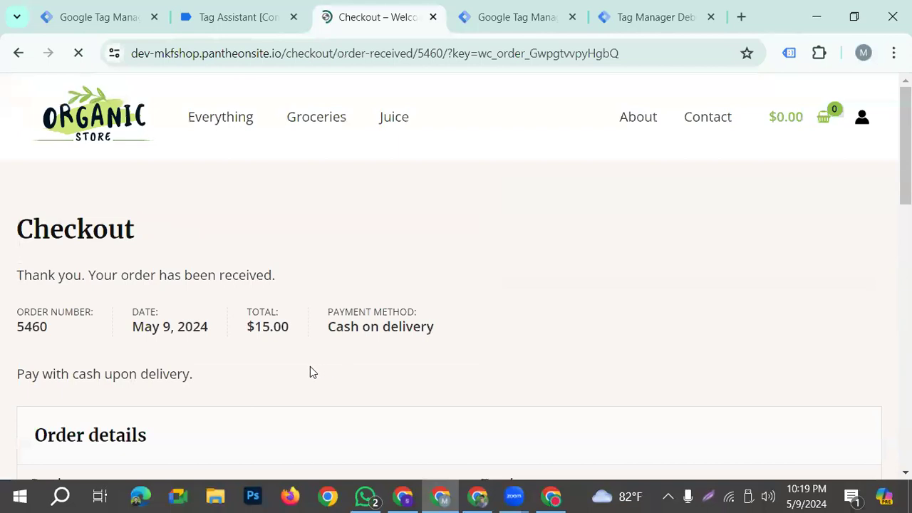
# Copy the purchase event's name from Tag Assistant and set the GA4- SS- Purchase- Tag's Event Name to purchase
pyautogui.click(221, 22)
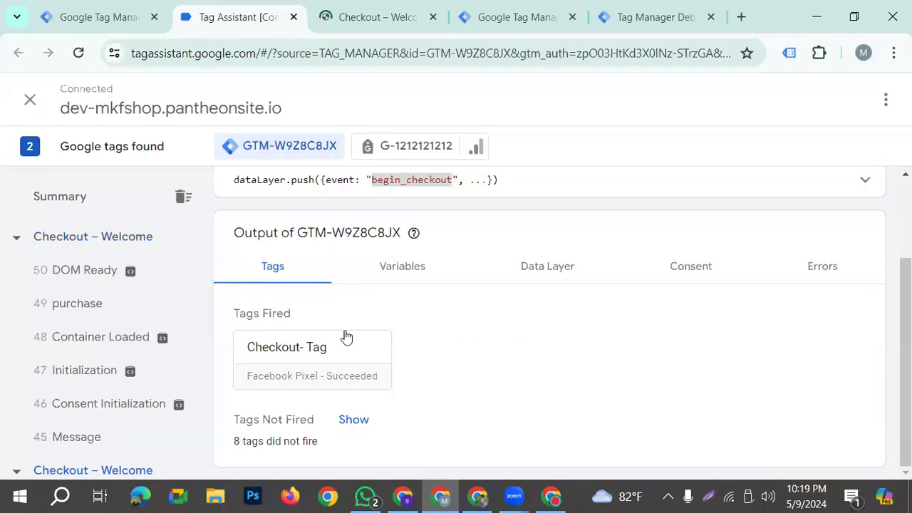
pyautogui.click(99, 311)
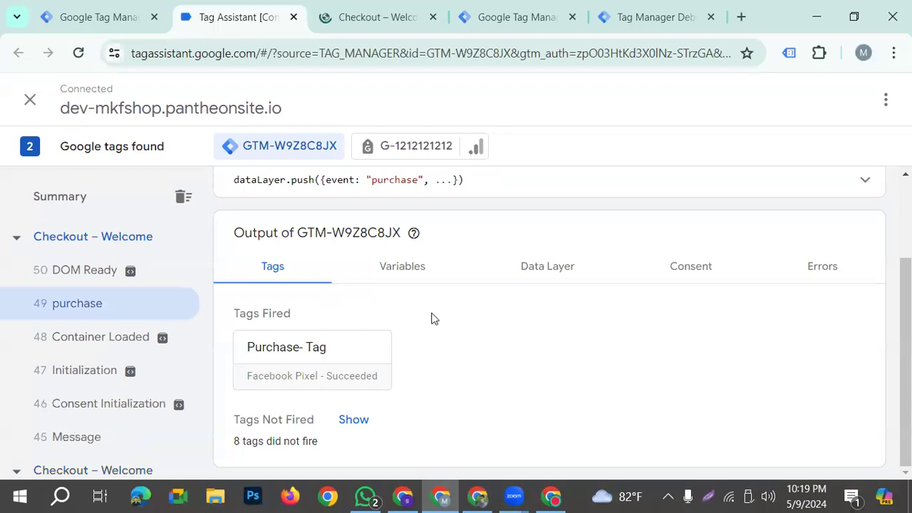
pyautogui.doubleClick(401, 180)
pyautogui.hotkey('ctrl', 'c')
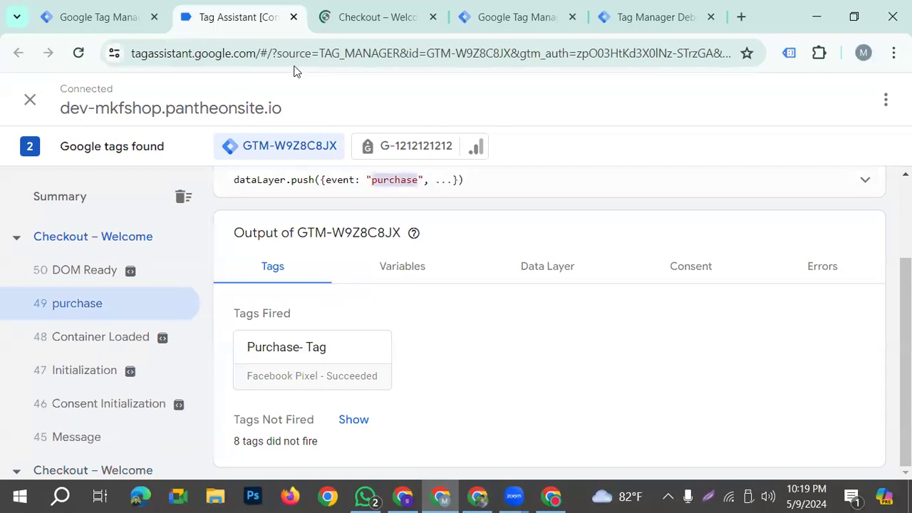
pyautogui.click(75, 24)
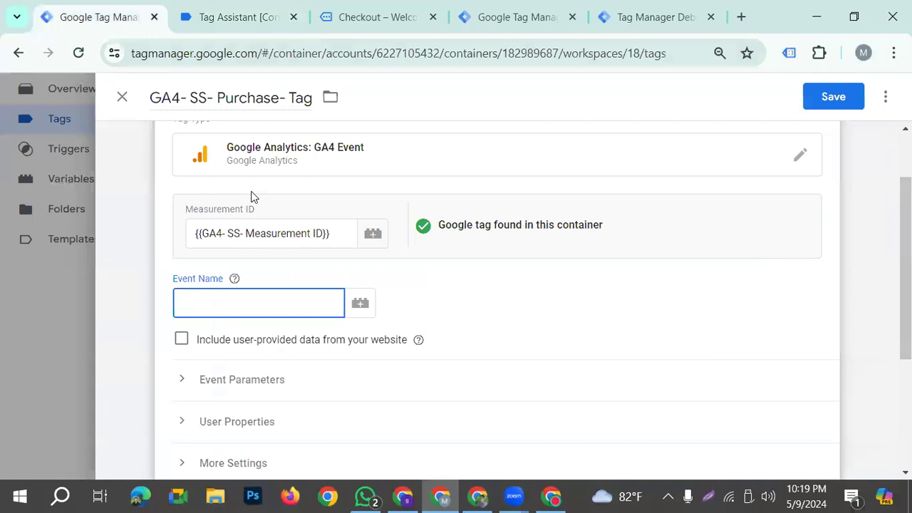
pyautogui.hotkey('ctrl', 'v')
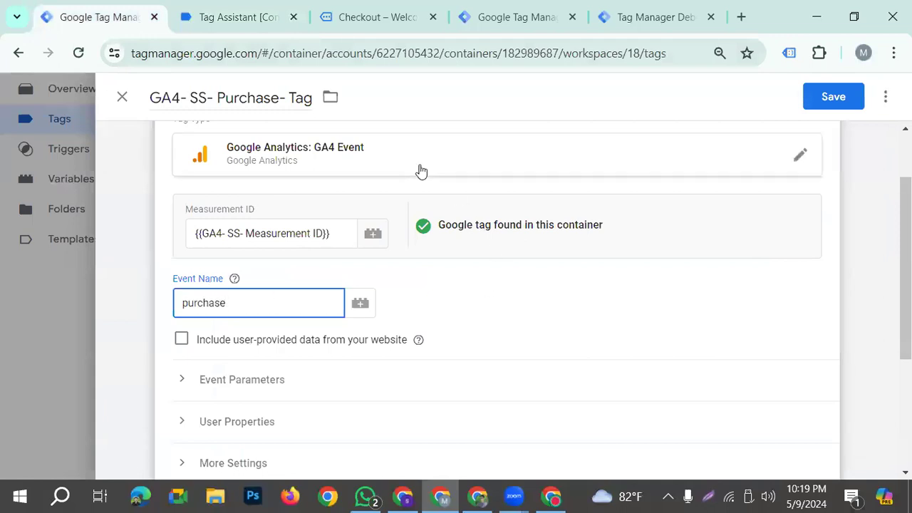
pyautogui.scroll(-3, 403, 367)
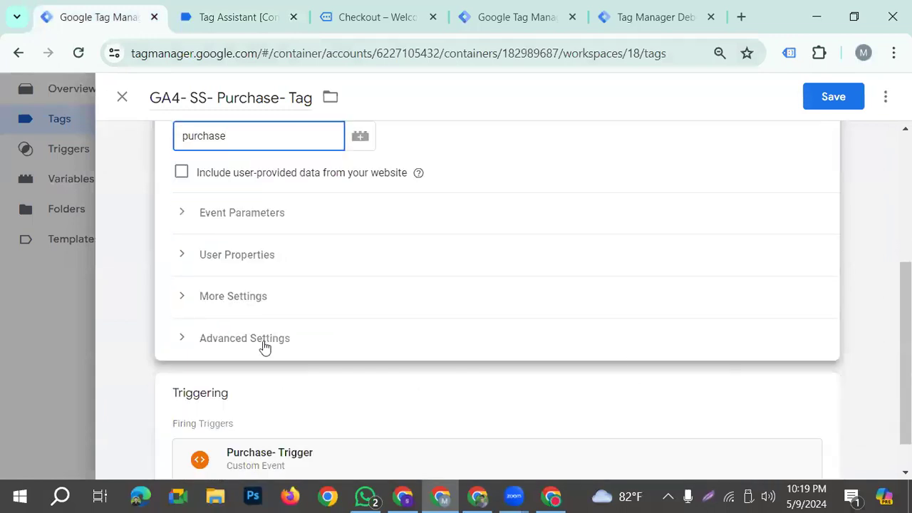
# Add four empty event parameter rows to the GA4- SS- Purchase- Tag
pyautogui.click(251, 218)
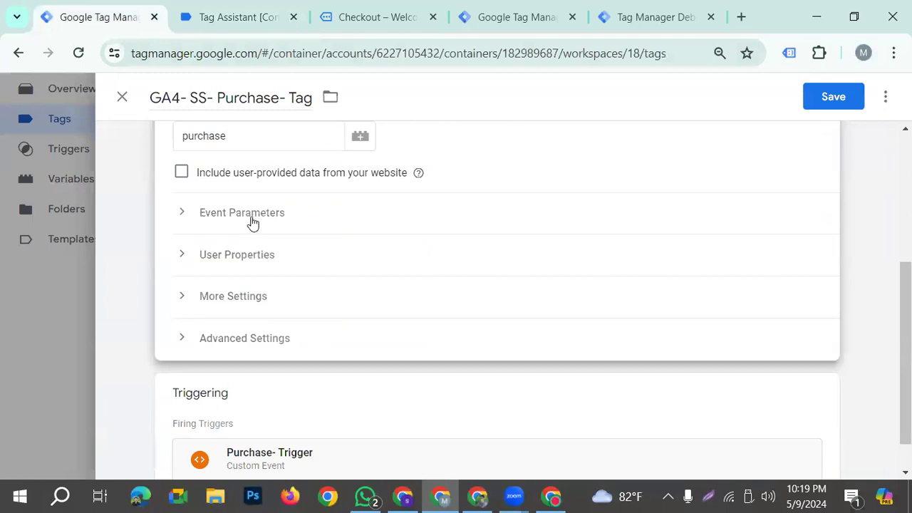
pyautogui.scroll(-1, 310, 347)
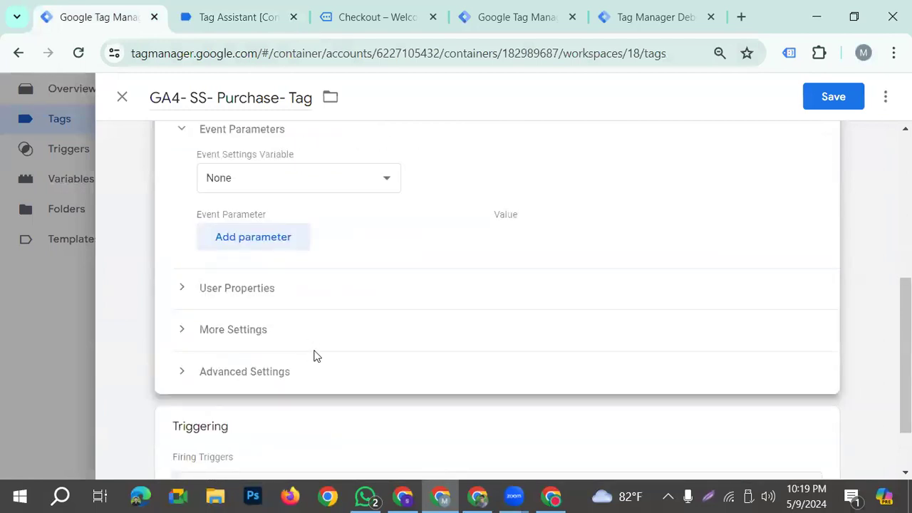
pyautogui.scroll(1, 314, 354)
pyautogui.click(278, 324)
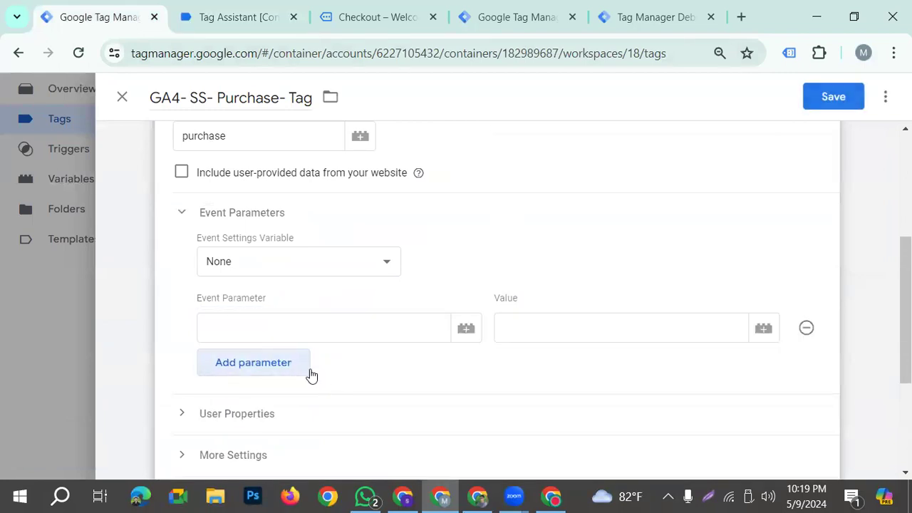
pyautogui.click(292, 365)
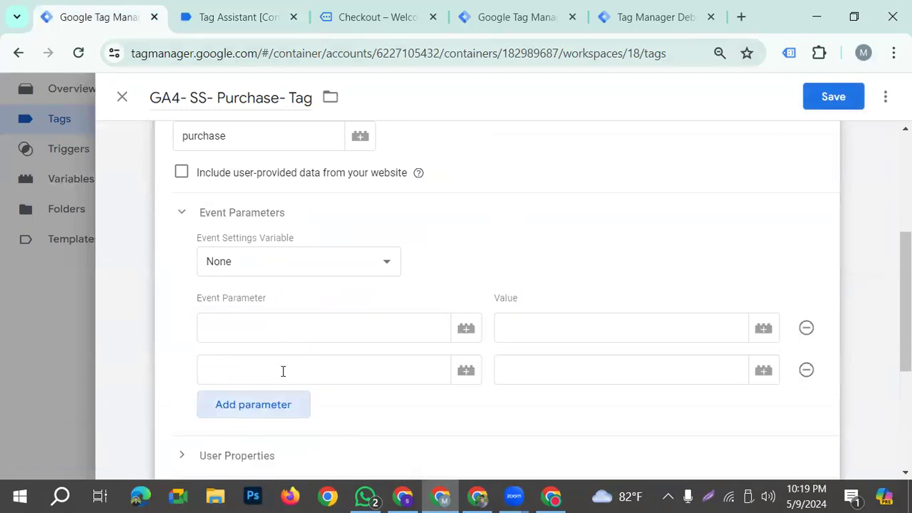
pyautogui.click(261, 404)
pyautogui.click(265, 446)
pyautogui.scroll(-2, 299, 380)
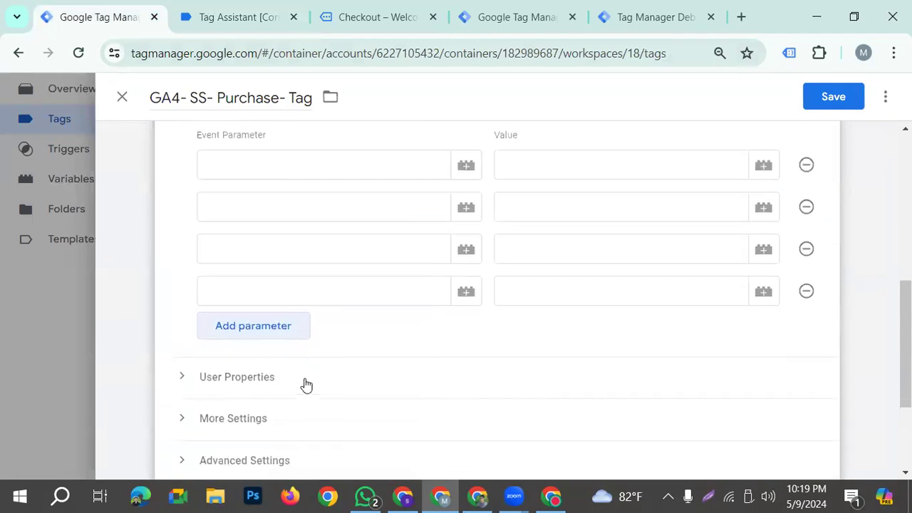
pyautogui.scroll(1, 312, 357)
# Copy x-fb-cd-content_type from the setup document's purchase parameter list into the Purchase tag's first event parameter name
pyautogui.click(258, 245)
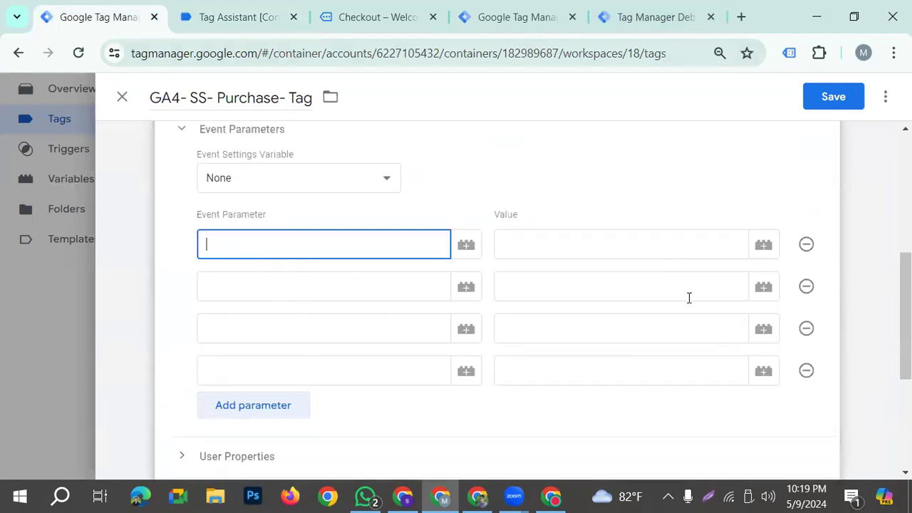
pyautogui.click(479, 495)
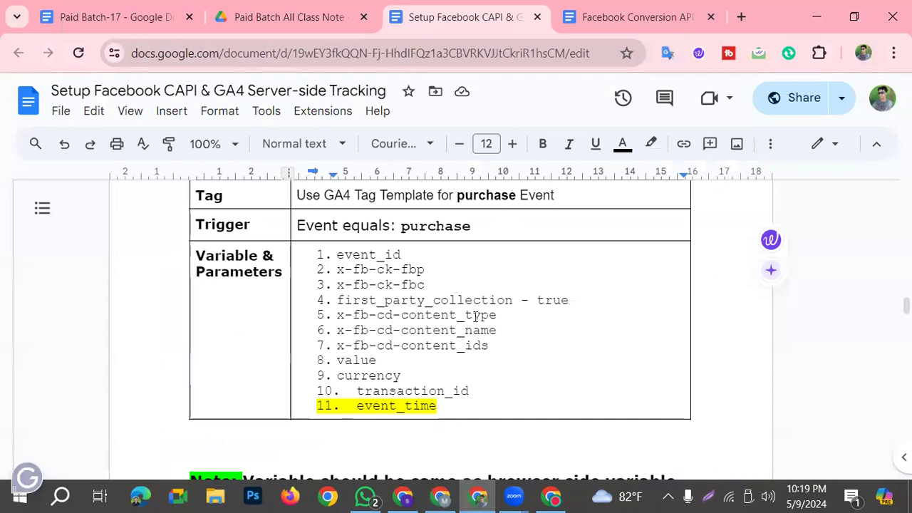
pyautogui.moveTo(497, 316); pyautogui.dragTo(337, 317)
pyautogui.hotkey('ctrl', 'c')
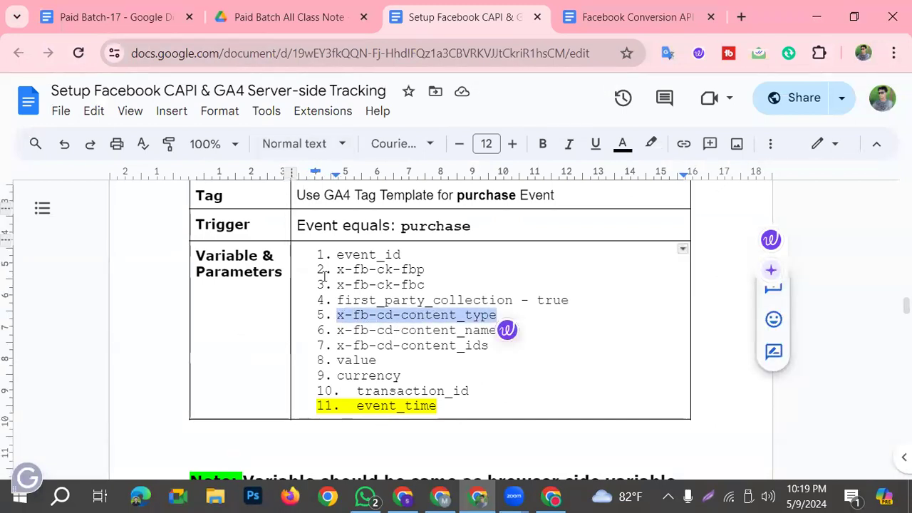
pyautogui.click(440, 496)
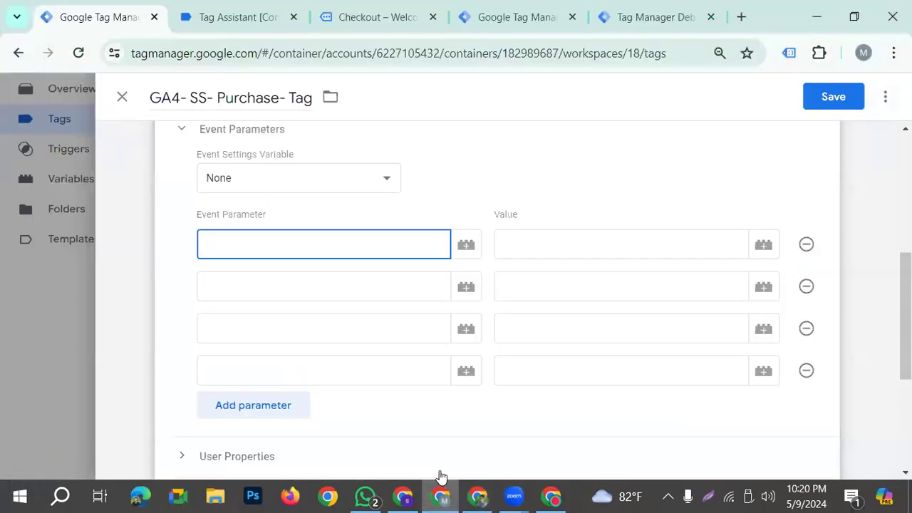
pyautogui.hotkey('ctrl', 'v')
# Copy x-fb-cd-content_name from the setup document and enter it as the Purchase tag's second event parameter name
pyautogui.click(315, 286)
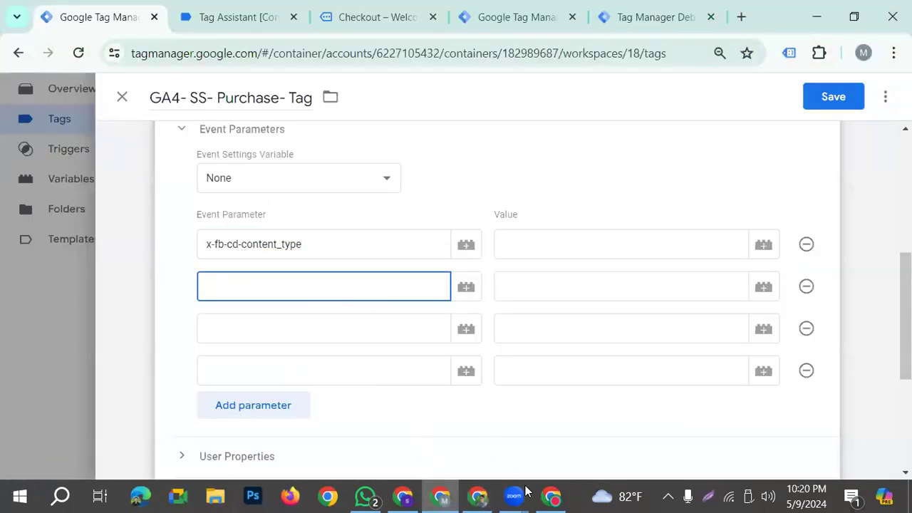
pyautogui.click(477, 496)
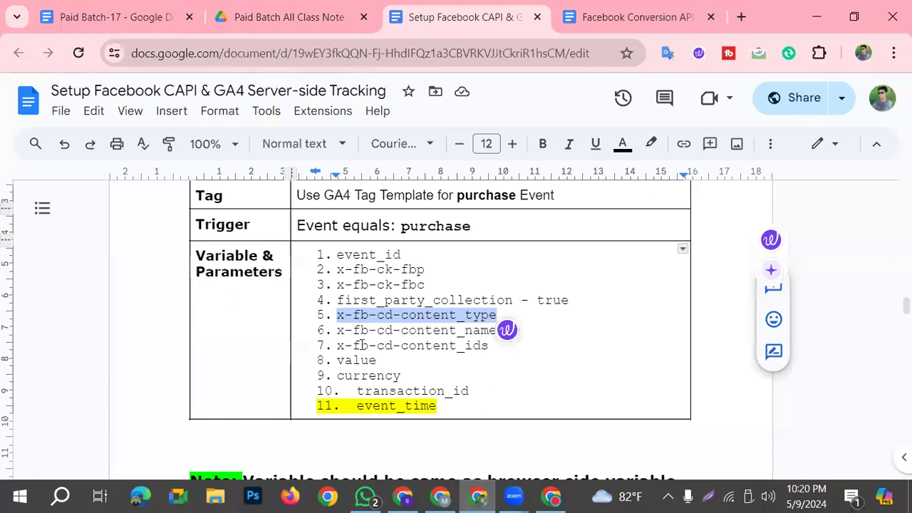
pyautogui.moveTo(328, 331); pyautogui.dragTo(501, 335)
pyautogui.hotkey('ctrl', 'c')
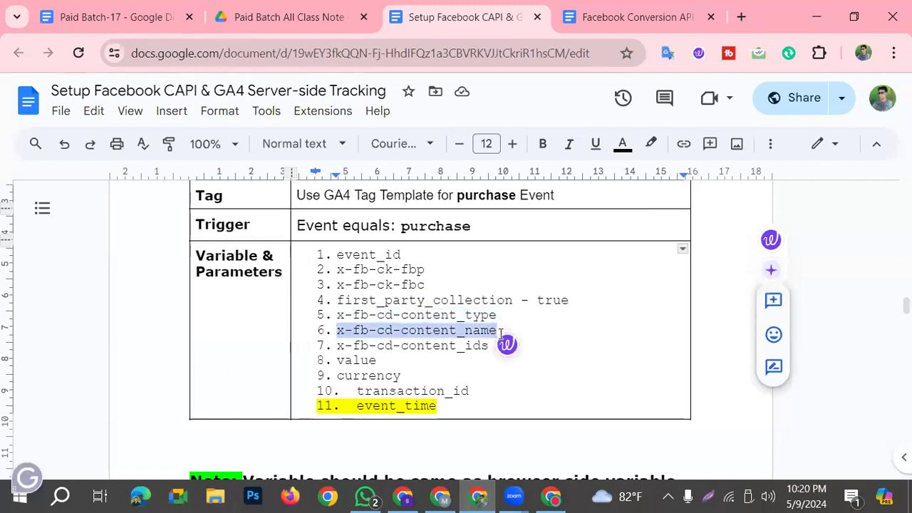
pyautogui.click(442, 497)
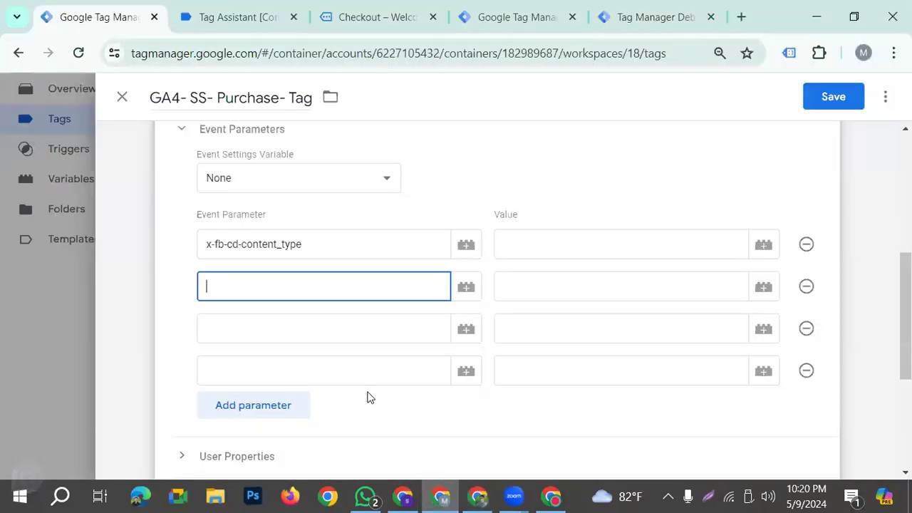
pyautogui.hotkey('ctrl', 'v')
# Copy x-fb-cd-content_ids from the setup document and enter it as the Purchase tag's third event parameter name
pyautogui.click(326, 331)
pyautogui.click(478, 497)
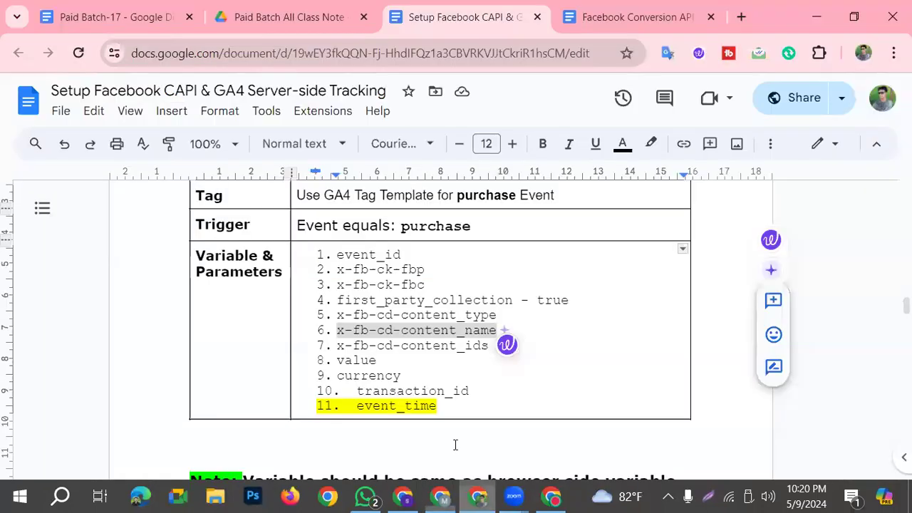
pyautogui.click(338, 347)
pyautogui.moveTo(338, 347); pyautogui.dragTo(496, 343)
pyautogui.hotkey('ctrl', 'c')
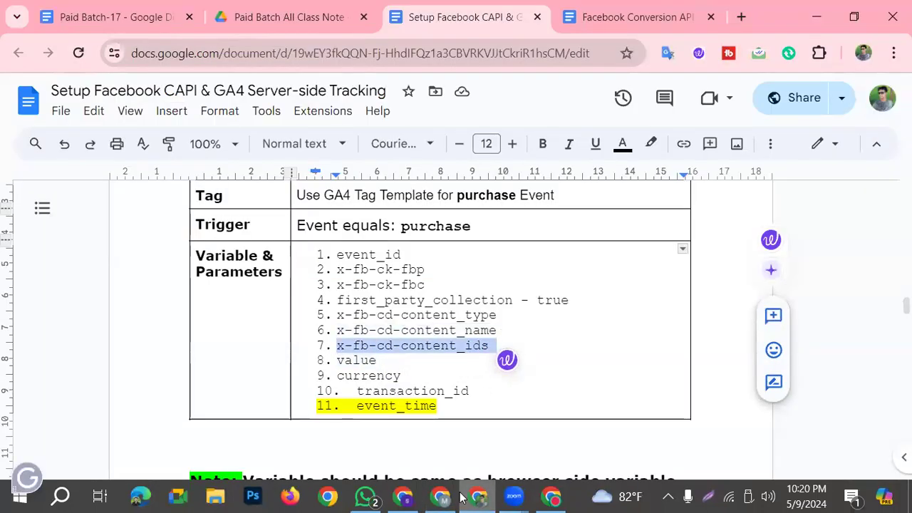
pyautogui.click(442, 497)
pyautogui.hotkey('ctrl', 'v')
# Copy the parameter name value from the setup document into the Purchase tag's fourth event parameter row
pyautogui.click(305, 375)
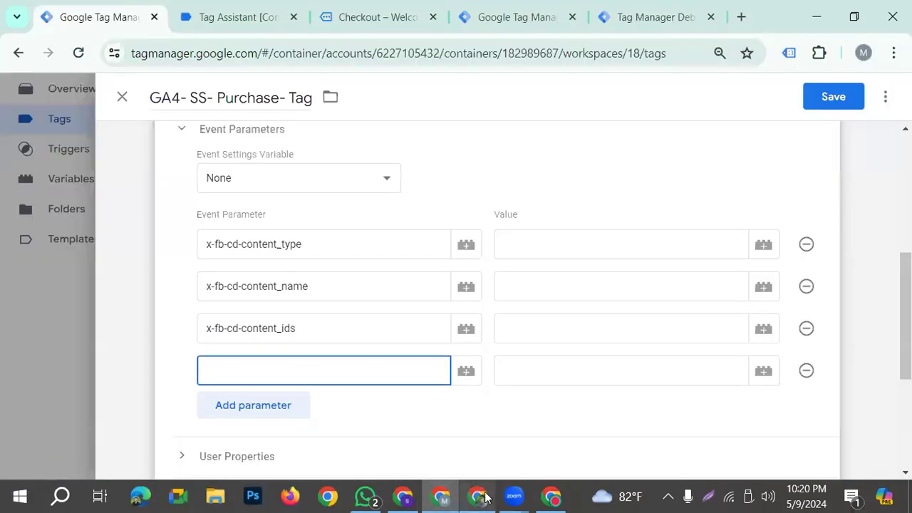
pyautogui.click(478, 496)
pyautogui.doubleClick(355, 361)
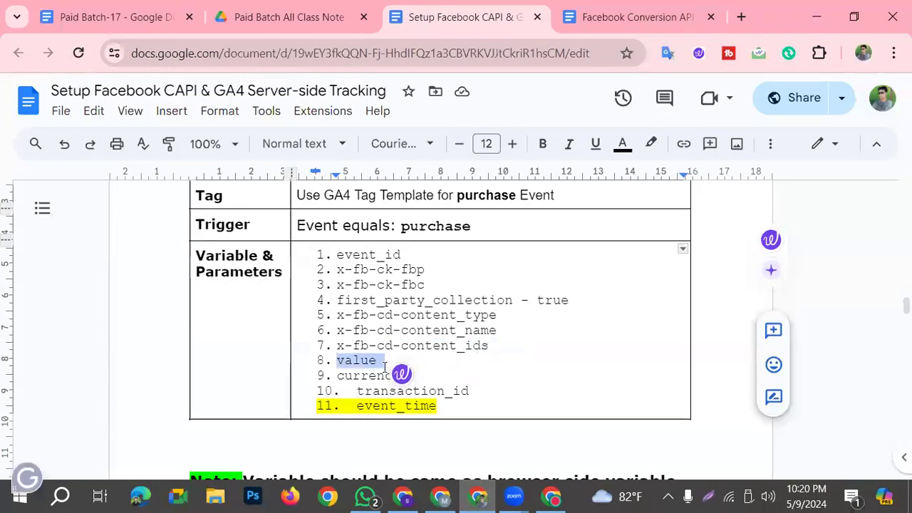
pyautogui.hotkey('ctrl', 'c')
pyautogui.click(441, 497)
pyautogui.hotkey('ctrl', 'v')
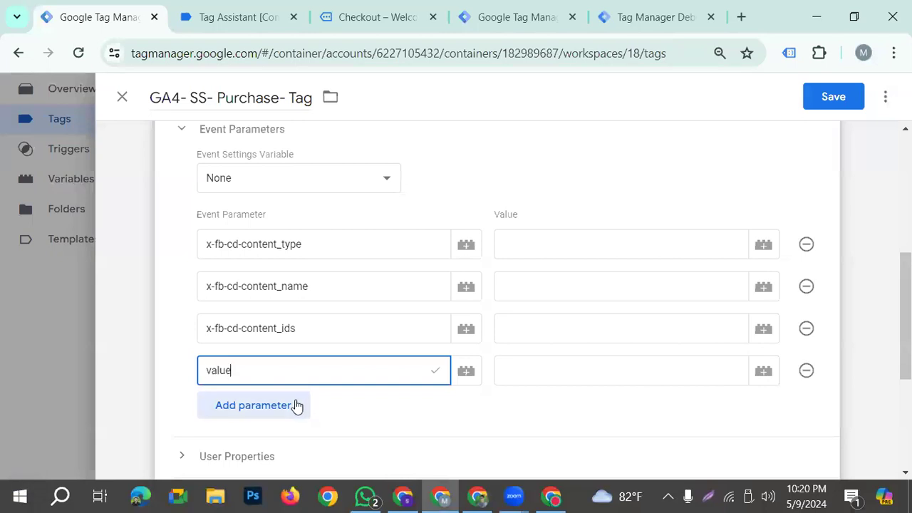
# Add a fifth event parameter to the Purchase tag and name it currency, copied from the setup document
pyautogui.click(293, 403)
pyautogui.click(477, 497)
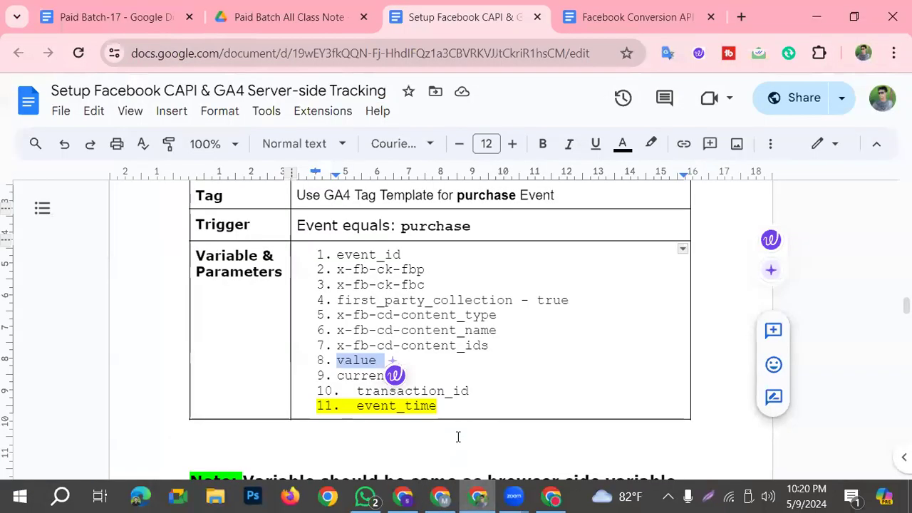
pyautogui.click(339, 375)
pyautogui.doubleClick(339, 376)
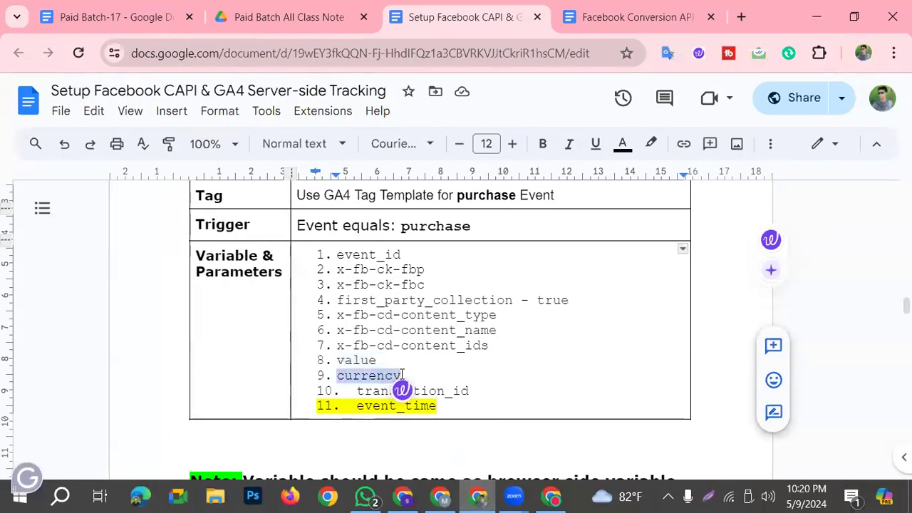
pyautogui.hotkey('ctrl', 'c')
pyautogui.click(441, 497)
pyautogui.hotkey('ctrl', 'v')
# Add a sixth event parameter to the Purchase tag and name it transaction_id, copied from the setup document
pyautogui.click(280, 447)
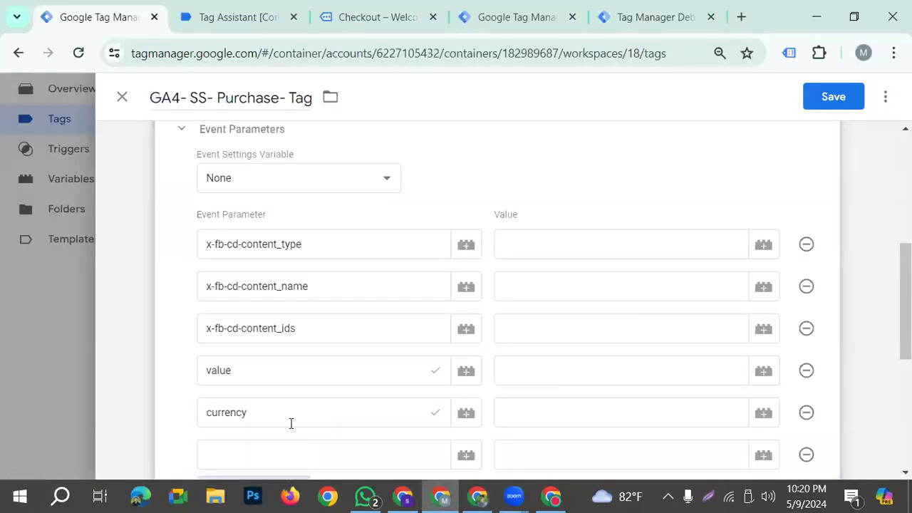
pyautogui.scroll(-1, 282, 417)
pyautogui.click(477, 497)
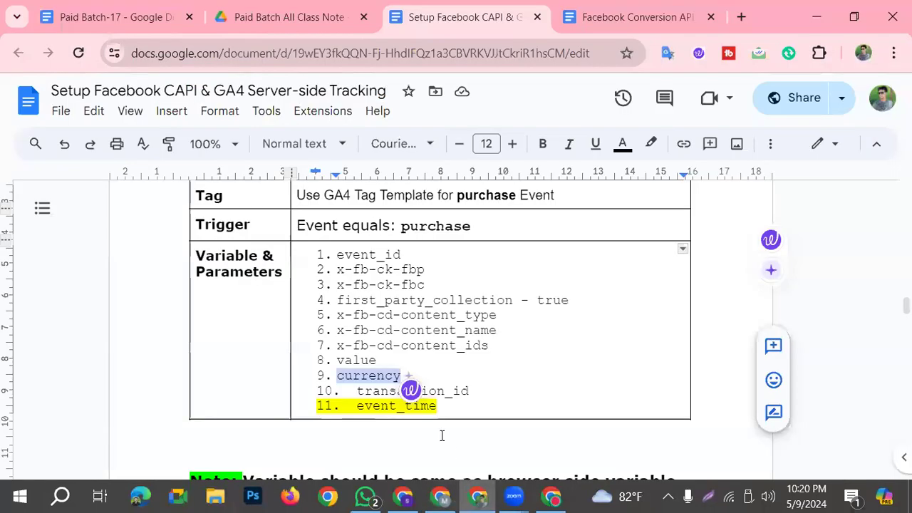
pyautogui.moveTo(357, 390); pyautogui.dragTo(470, 393)
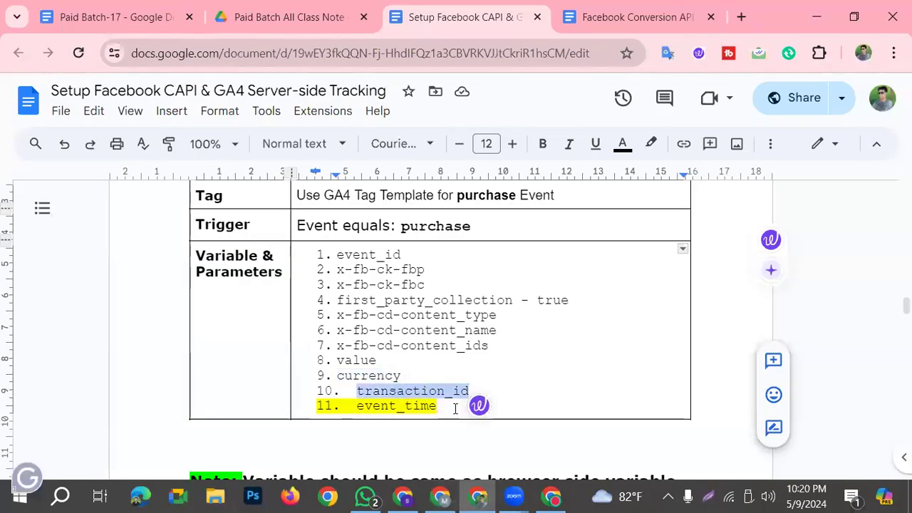
pyautogui.click(441, 497)
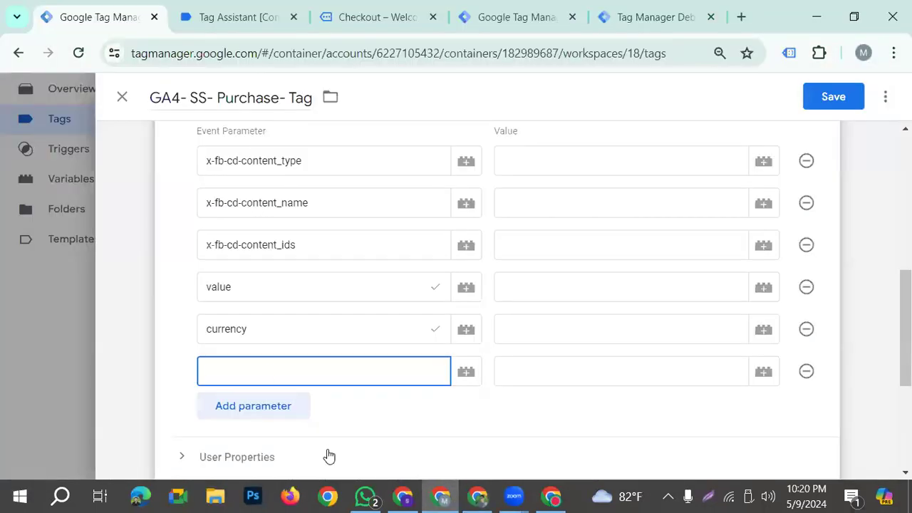
pyautogui.hotkey('ctrl', 'v')
# Add a seventh event parameter to the Purchase tag and name it event_id, copied from the setup document
pyautogui.click(282, 409)
pyautogui.click(294, 414)
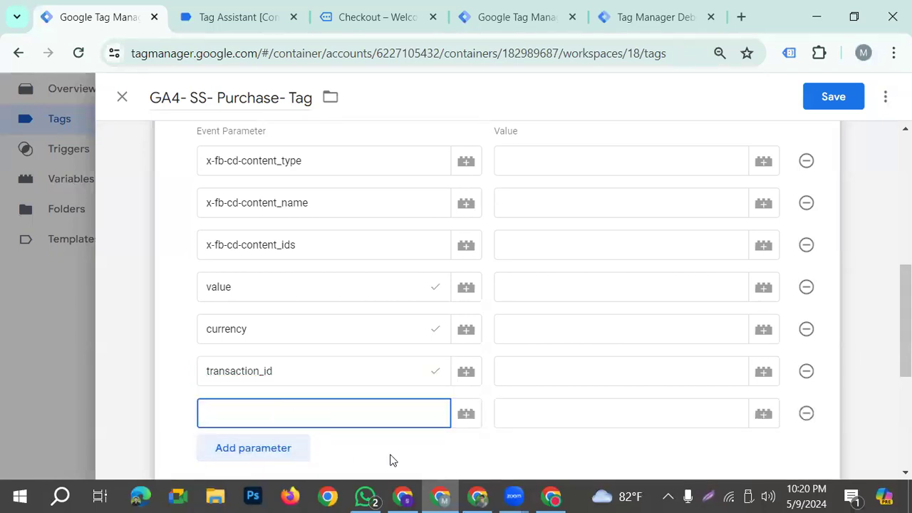
pyautogui.click(478, 497)
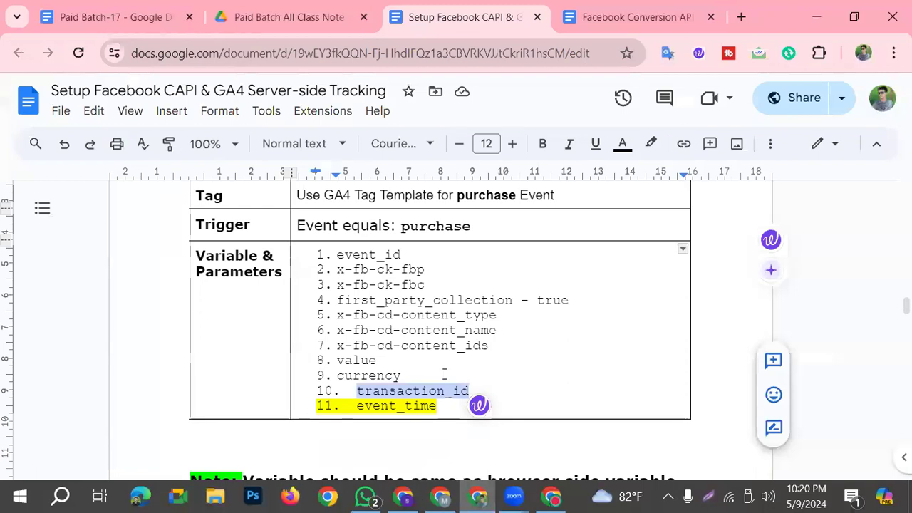
pyautogui.moveTo(407, 258); pyautogui.dragTo(340, 258)
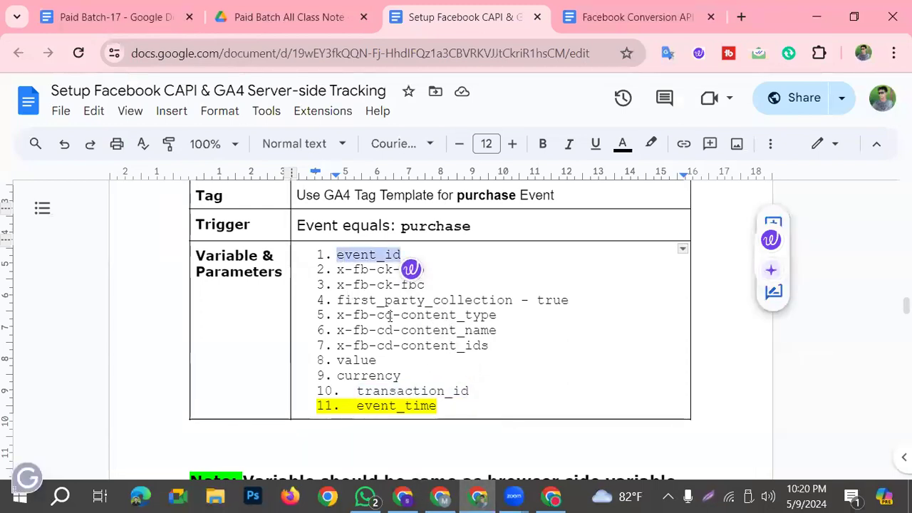
pyautogui.click(442, 496)
pyautogui.hotkey('ctrl', 'v')
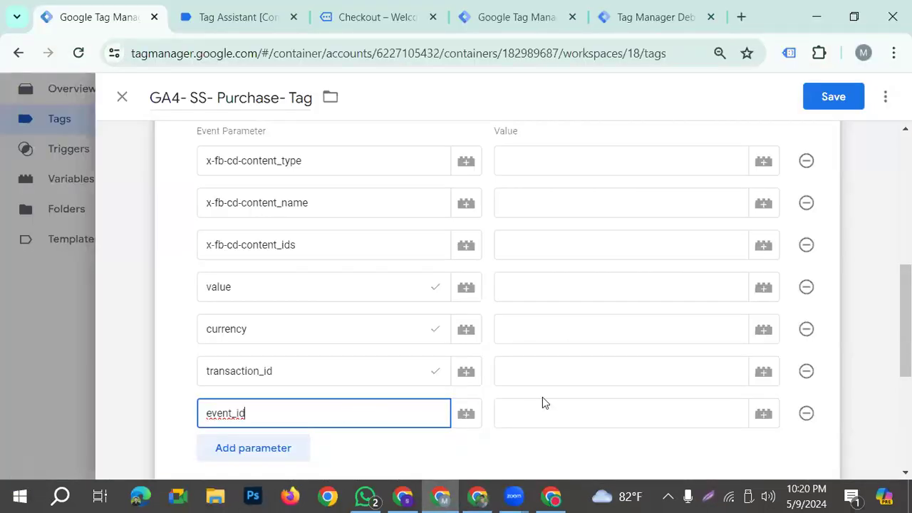
# Set the value of x-fb-cd-content_type to Product and of x-fb-cd-content_name to the {{cJS - FB - Purchase Product Name}} variable
pyautogui.scroll(1, 564, 383)
pyautogui.click(545, 252)
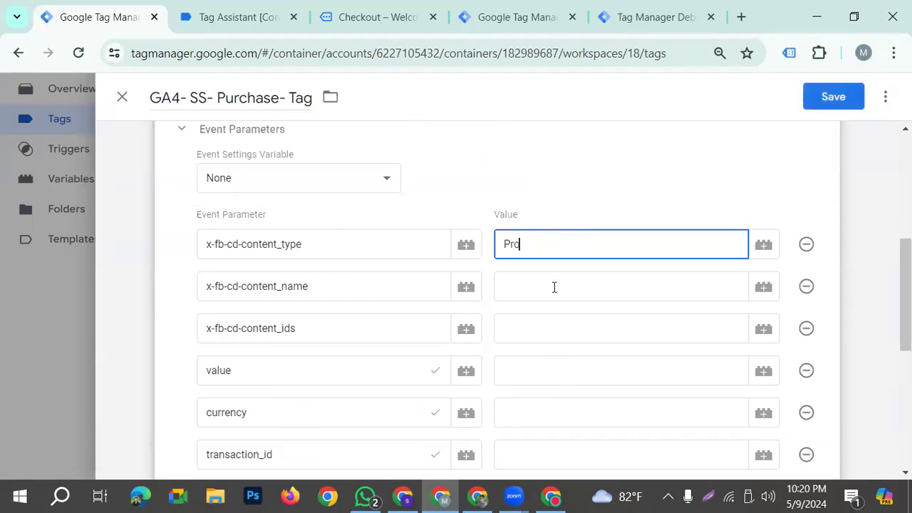
pyautogui.write('Product')
pyautogui.click(597, 292)
pyautogui.write('{{')
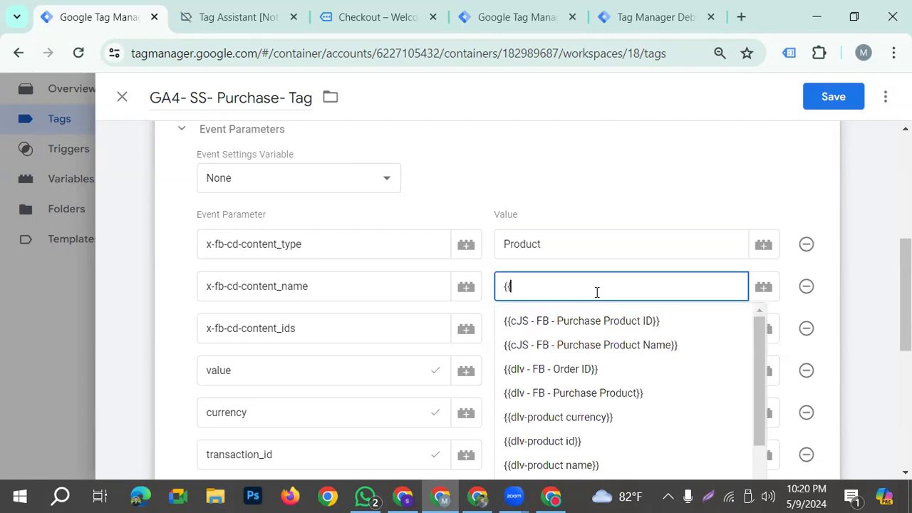
pyautogui.click(620, 351)
# Set the x-fb-cd-content_ids parameter's value to the {{cJS - FB - Purchase Product ID}} variable
pyautogui.click(566, 324)
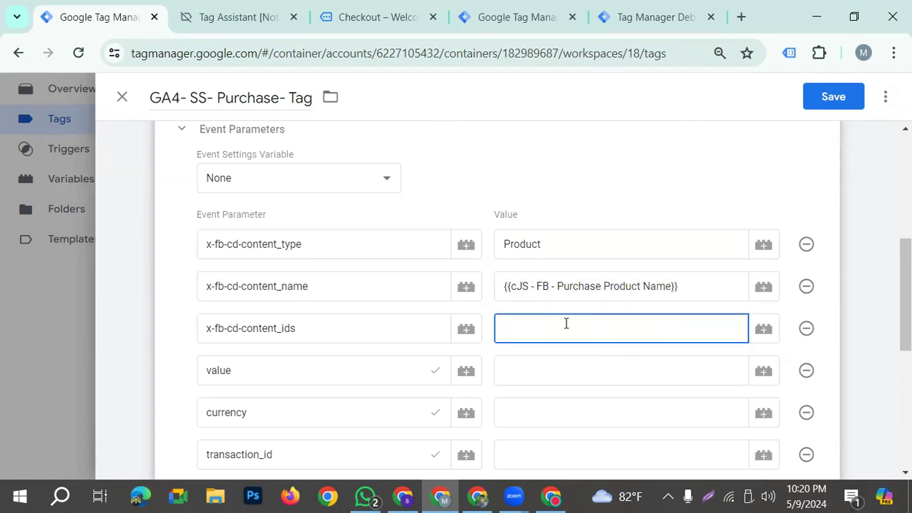
pyautogui.write('{{')
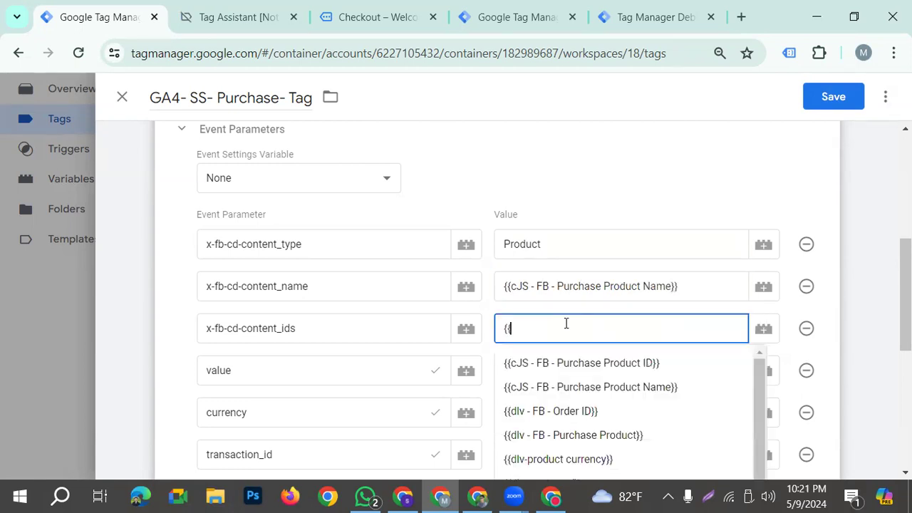
pyautogui.click(610, 363)
# Set the Purchase tag's value parameter to {{dlv-purchased value}} and its currency parameter to {{dlv-product currency}}
pyautogui.click(572, 374)
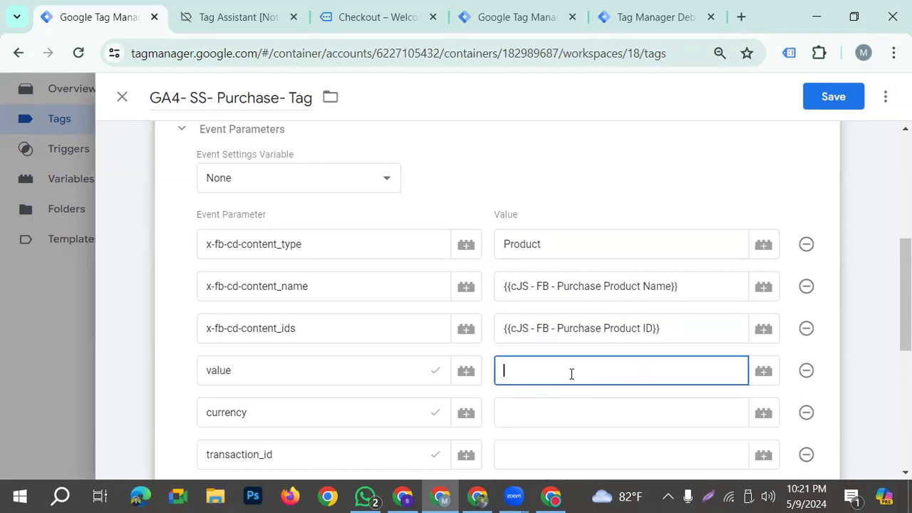
pyautogui.write('{{')
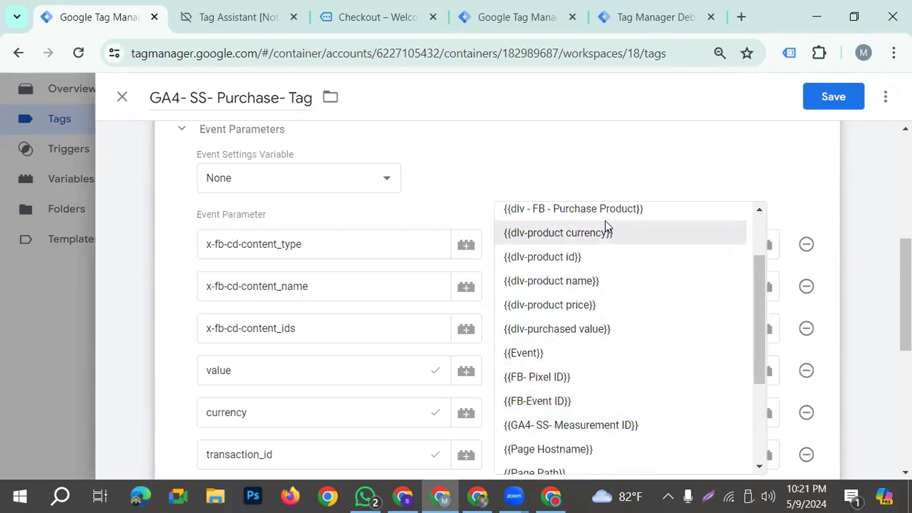
pyautogui.scroll(2, 611, 230)
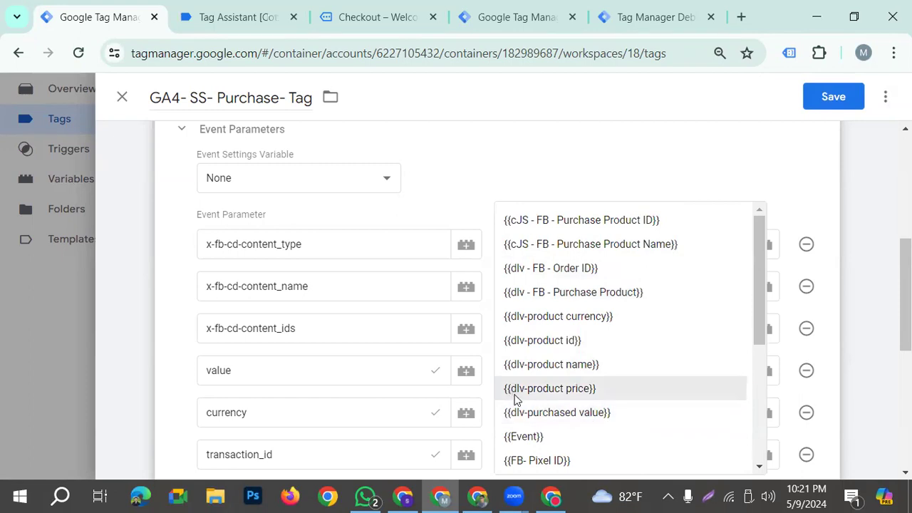
pyautogui.click(598, 416)
pyautogui.click(575, 414)
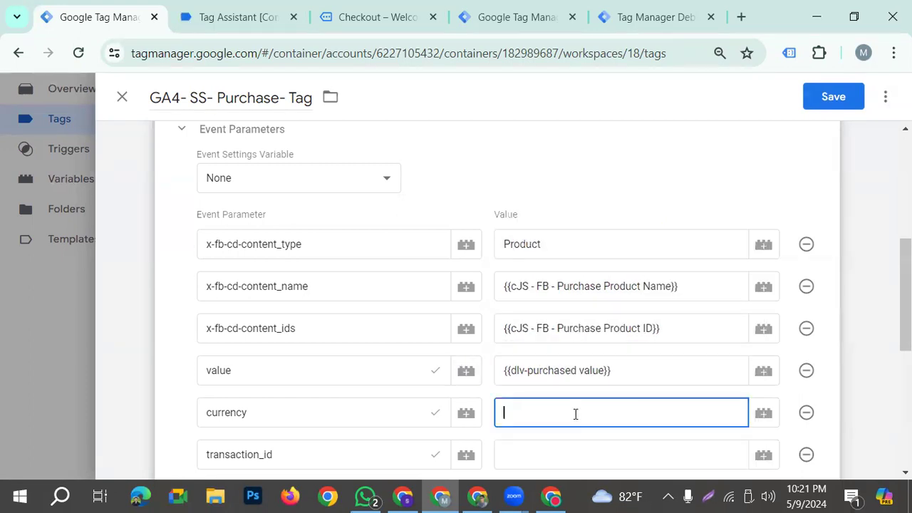
pyautogui.write('{{')
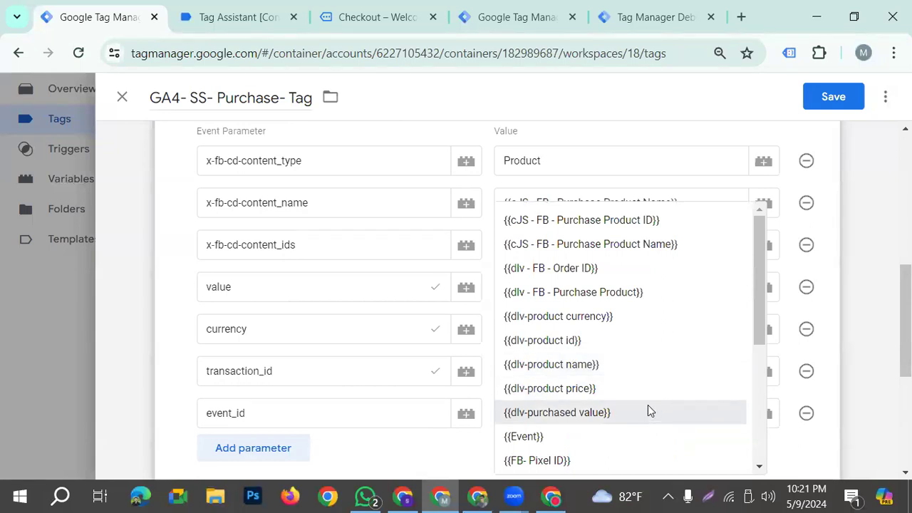
pyautogui.click(602, 318)
# Set the transaction_id parameter's value to the {{dlv - FB - Order ID}} variable
pyautogui.click(524, 373)
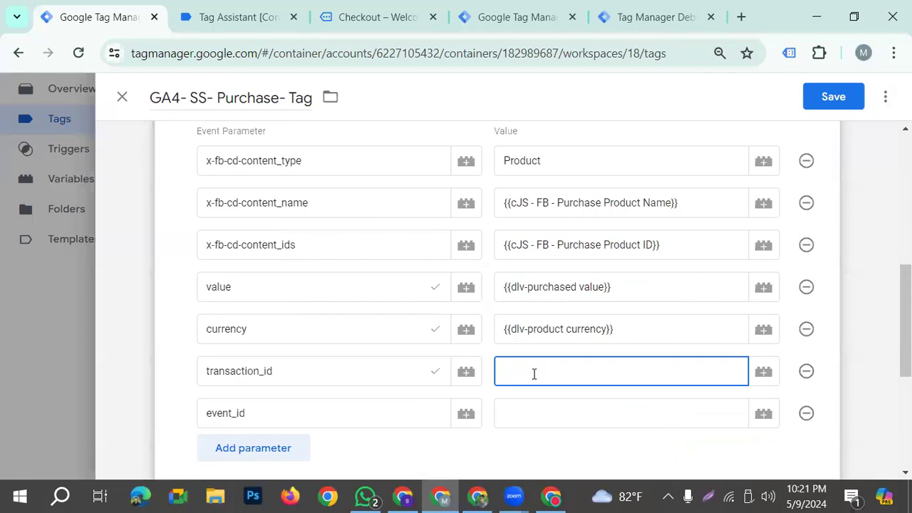
pyautogui.write('{{')
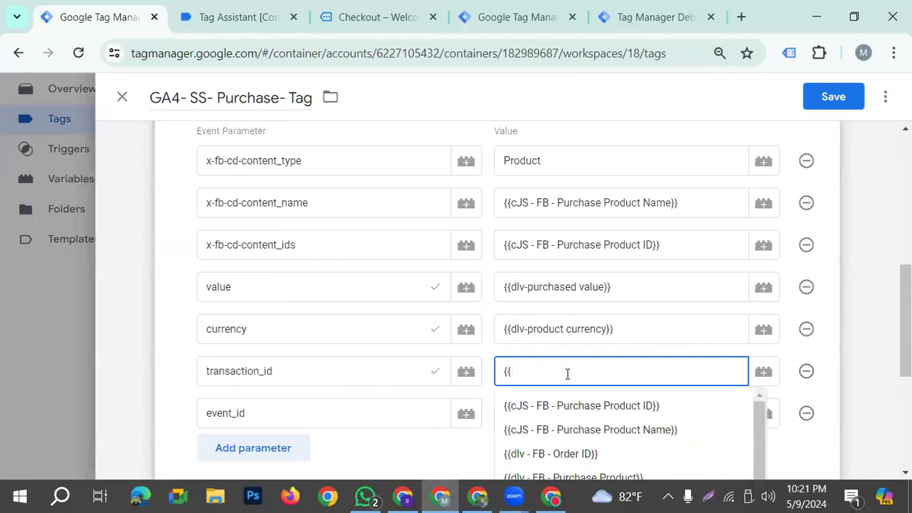
pyautogui.scroll(-3, 588, 442)
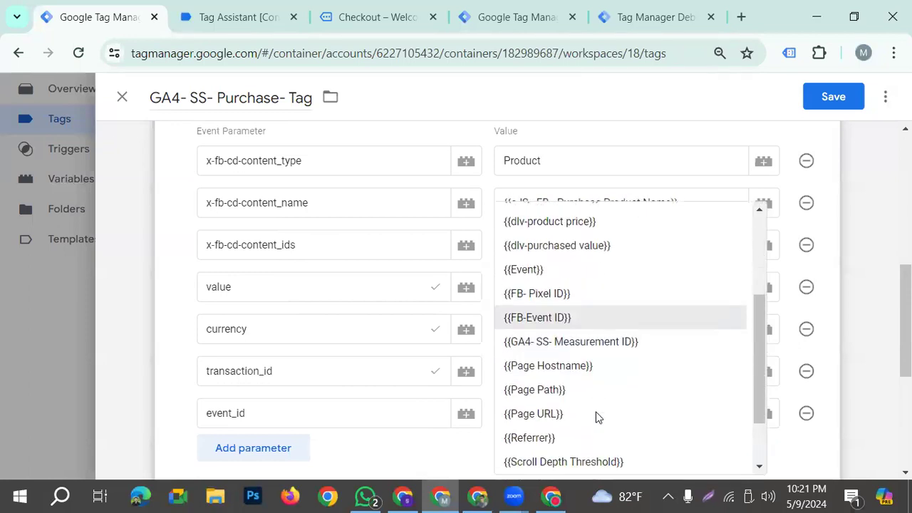
pyautogui.scroll(-1, 601, 402)
pyautogui.scroll(3, 603, 406)
pyautogui.scroll(1, 604, 413)
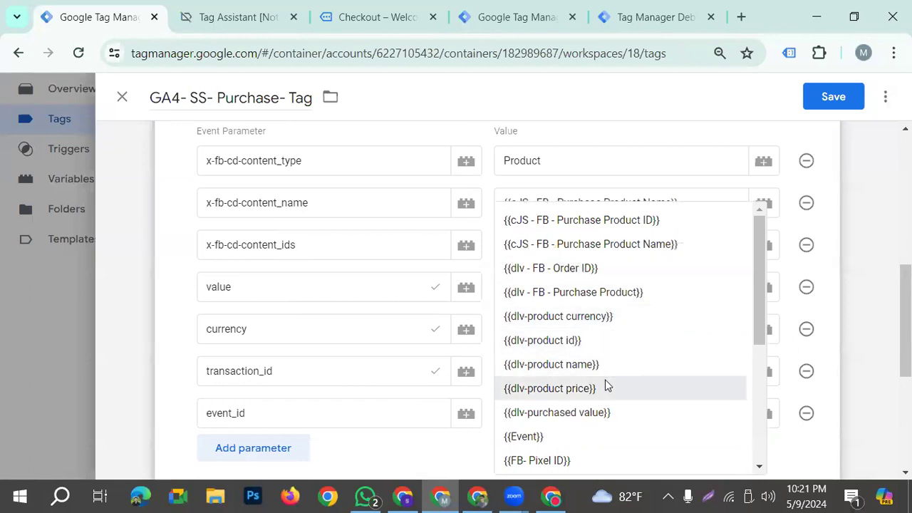
pyautogui.scroll(-1, 592, 389)
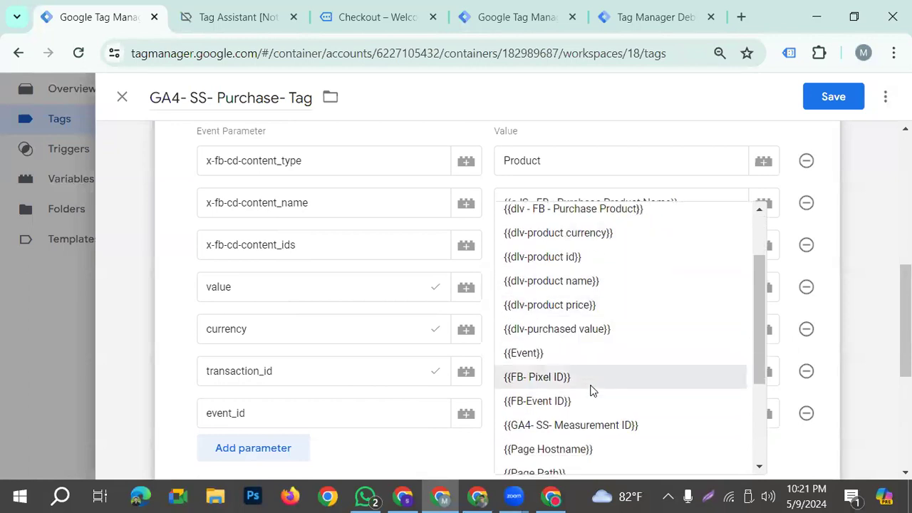
pyautogui.scroll(1, 591, 387)
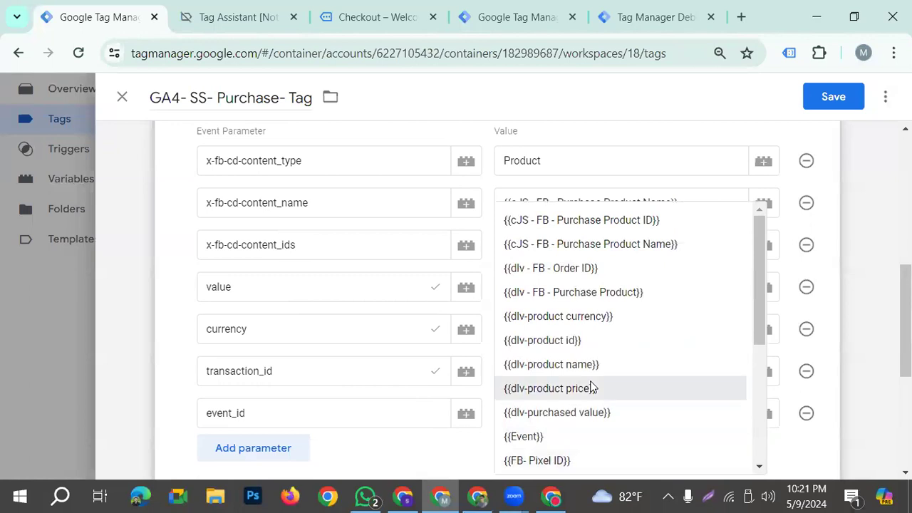
pyautogui.click(592, 268)
# Set the event_id parameter's value to the {{FB- Pixel ID}} variable and save the GA4 Purchase tag
pyautogui.click(673, 404)
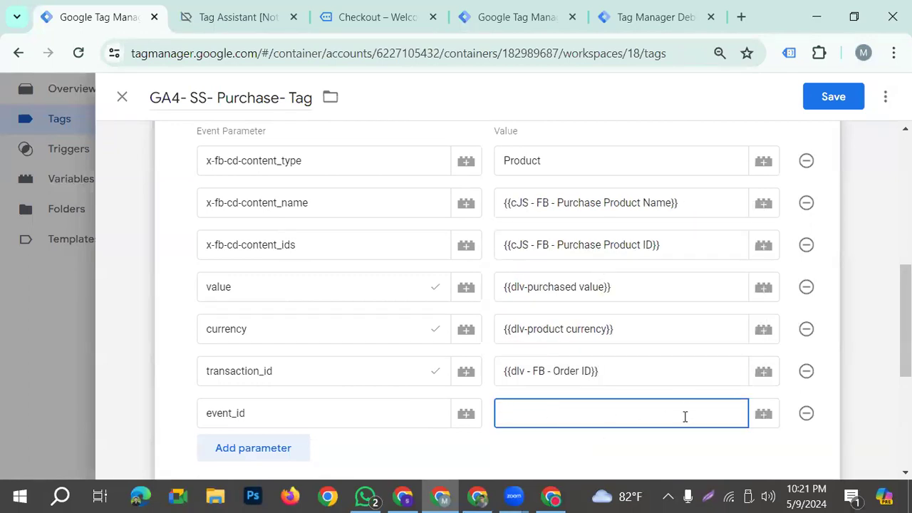
pyautogui.write('{{')
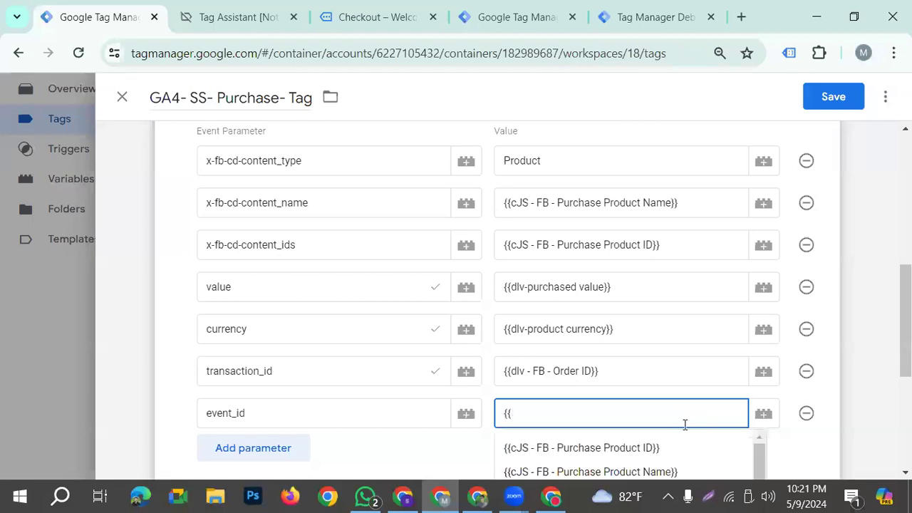
pyautogui.click(591, 462)
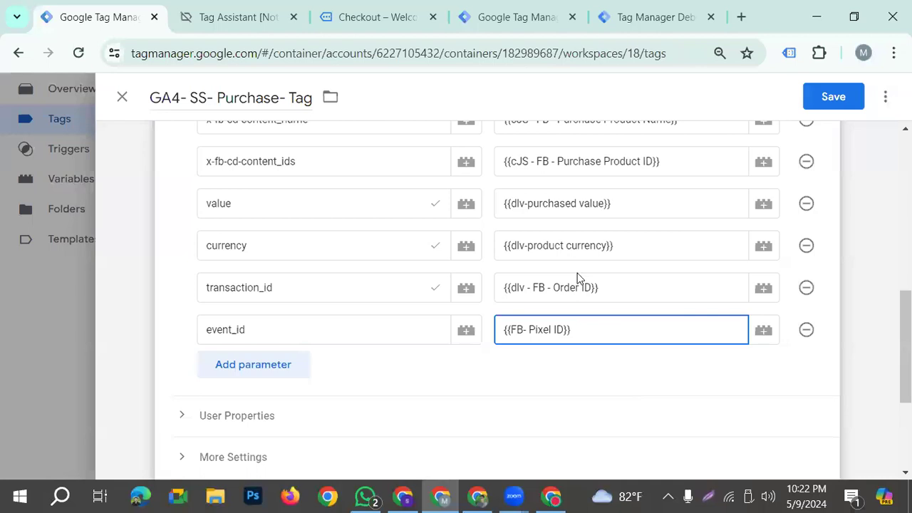
pyautogui.scroll(-3, 578, 278)
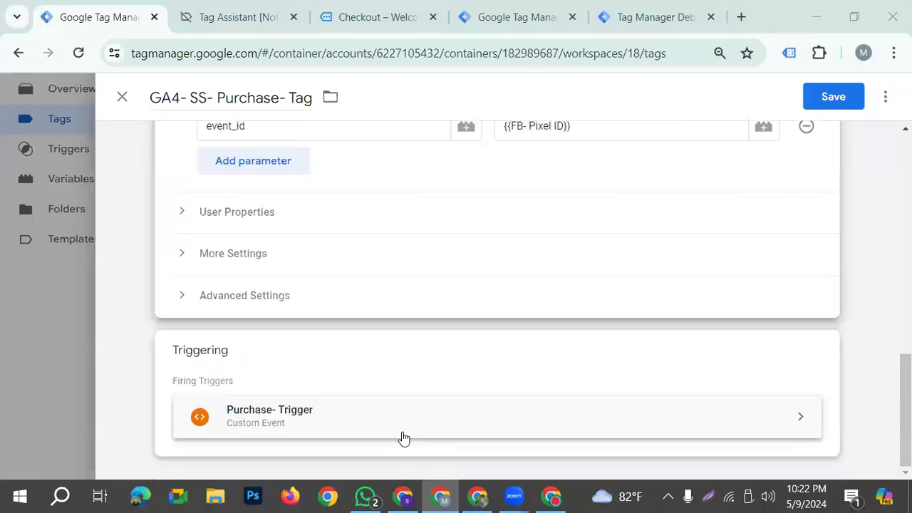
pyautogui.scroll(3, 861, 226)
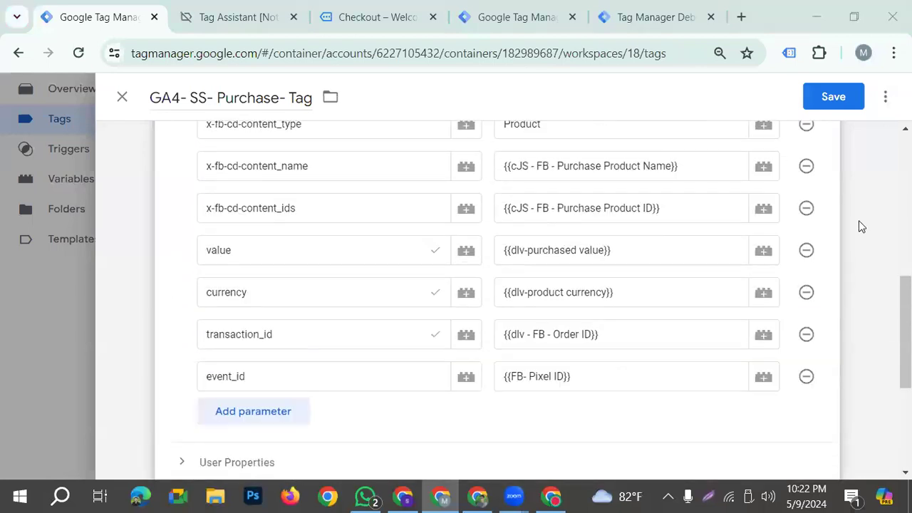
pyautogui.click(838, 101)
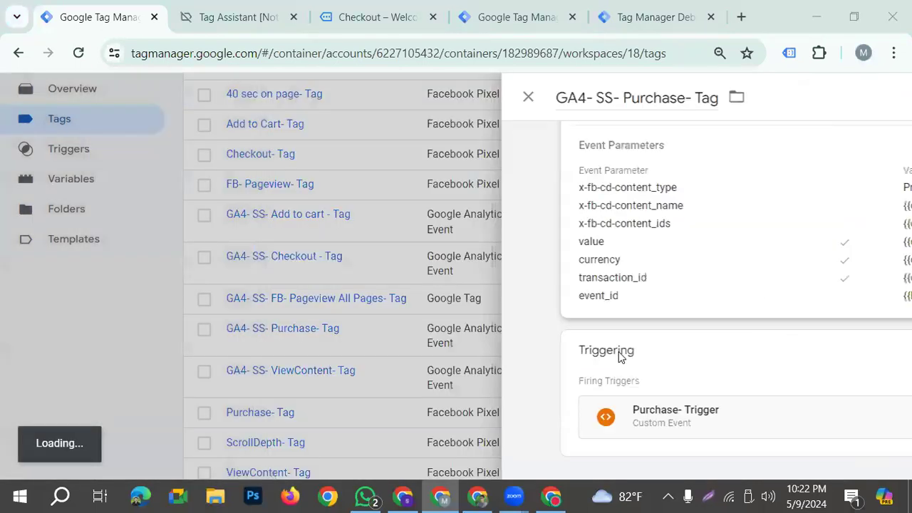
pyautogui.scroll(-1, 300, 417)
pyautogui.scroll(1, 310, 422)
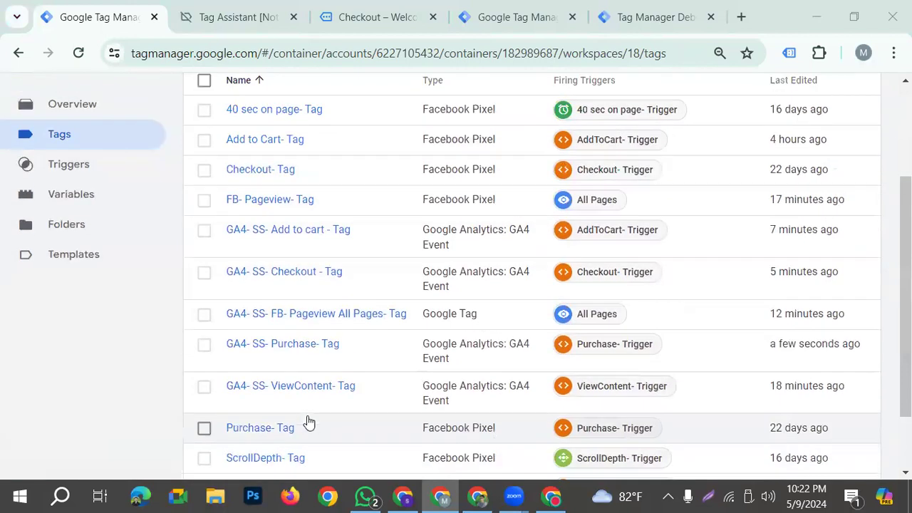
pyautogui.scroll(1, 294, 435)
pyautogui.scroll(1, 289, 440)
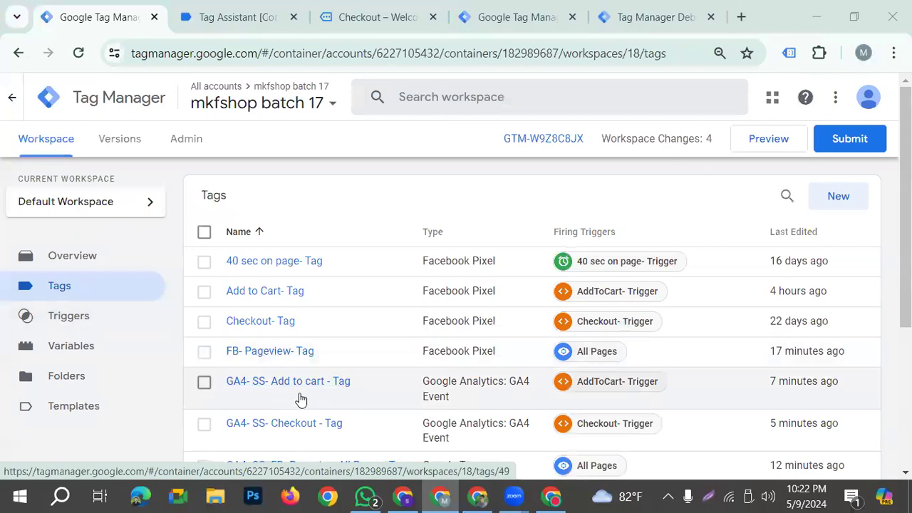
pyautogui.scroll(-1, 303, 400)
pyautogui.click(300, 345)
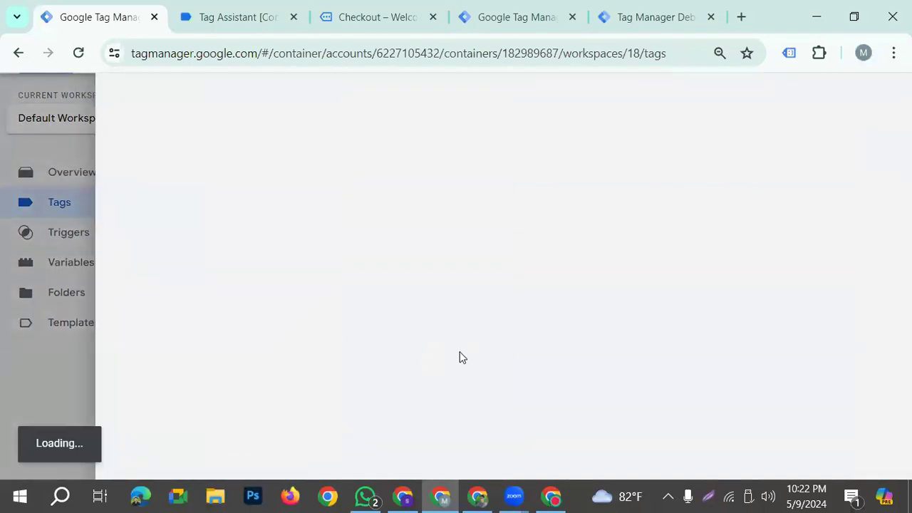
pyautogui.scroll(-4, 330, 350)
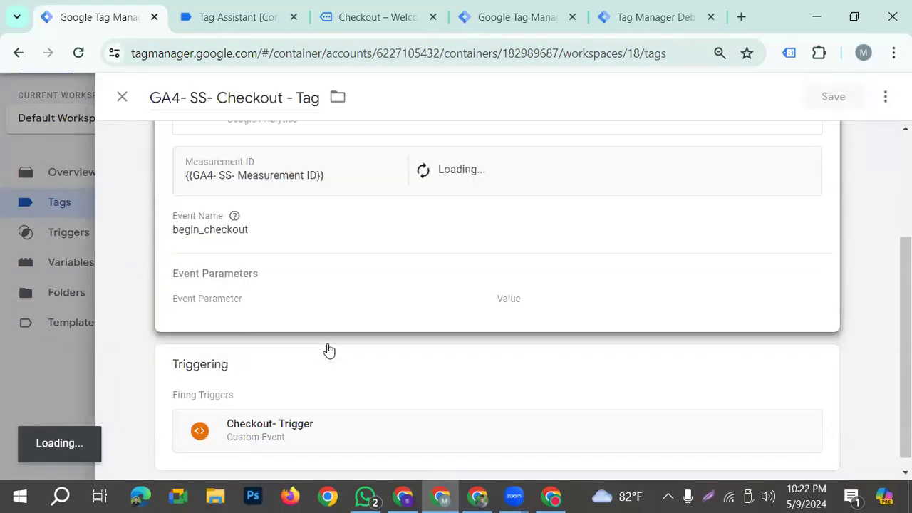
pyautogui.click(3, 387)
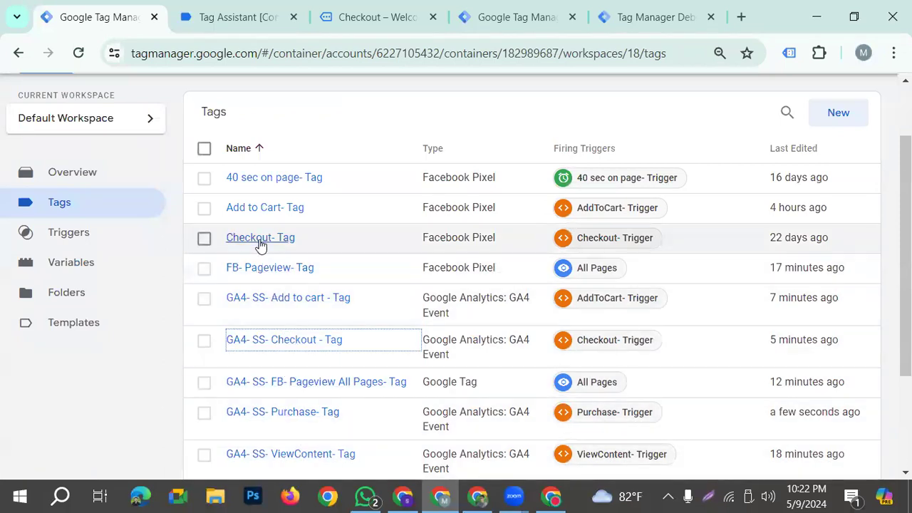
# Set the Event ID of the Facebook Pixel Checkout- Tag to the {{FB-Event ID}} variable and save the tag
pyautogui.click(260, 239)
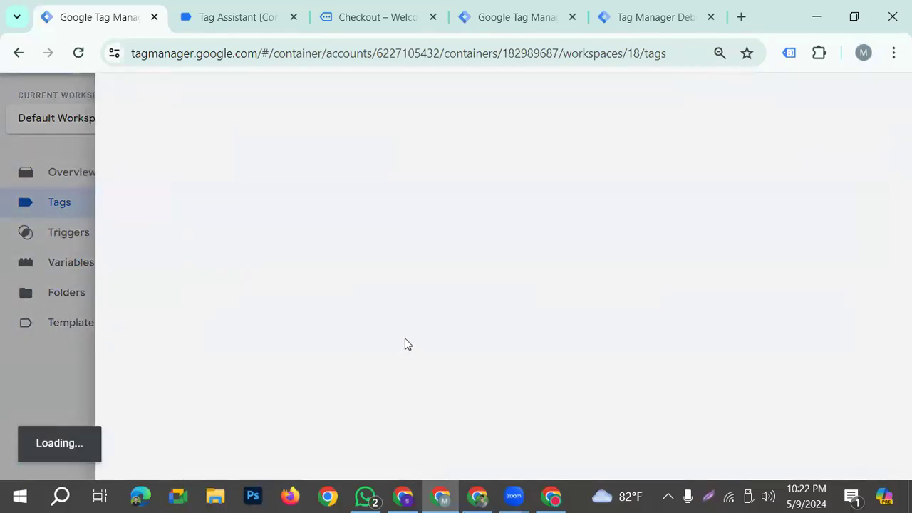
pyautogui.scroll(-2, 380, 349)
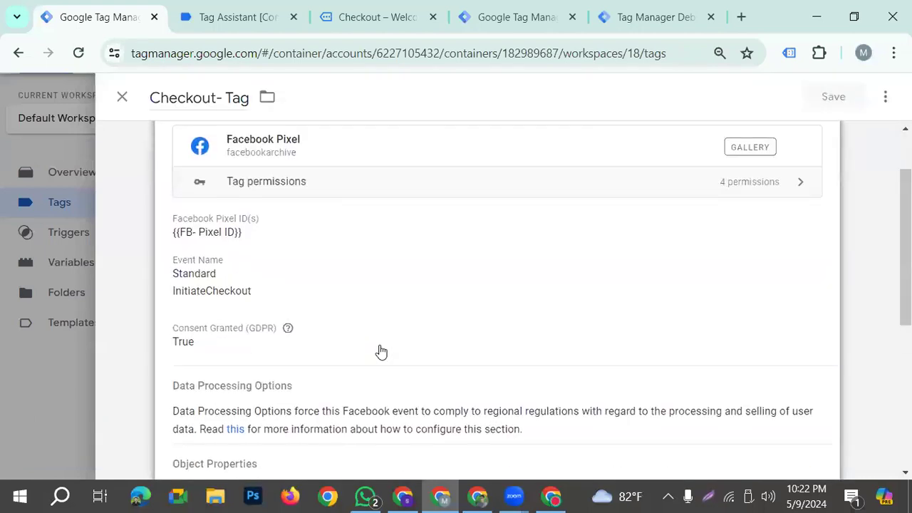
pyautogui.scroll(-2, 381, 352)
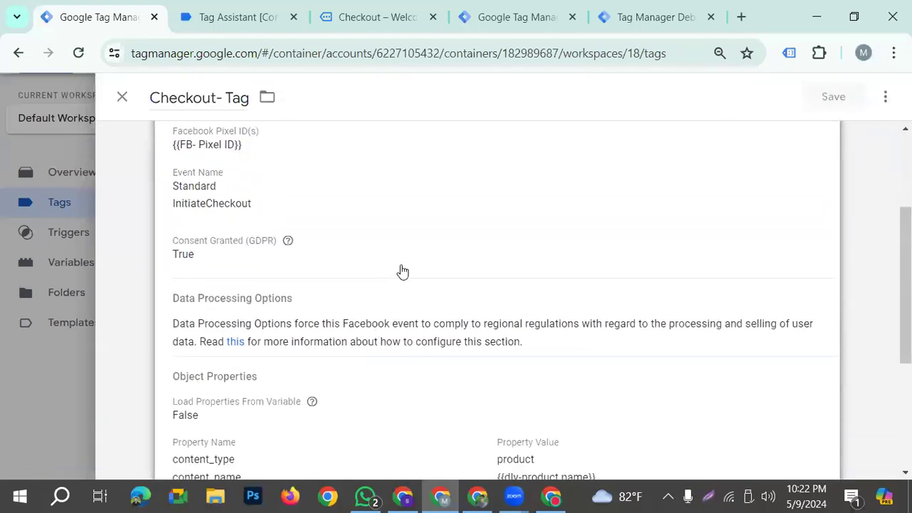
pyautogui.click(395, 238)
pyautogui.scroll(-2, 392, 271)
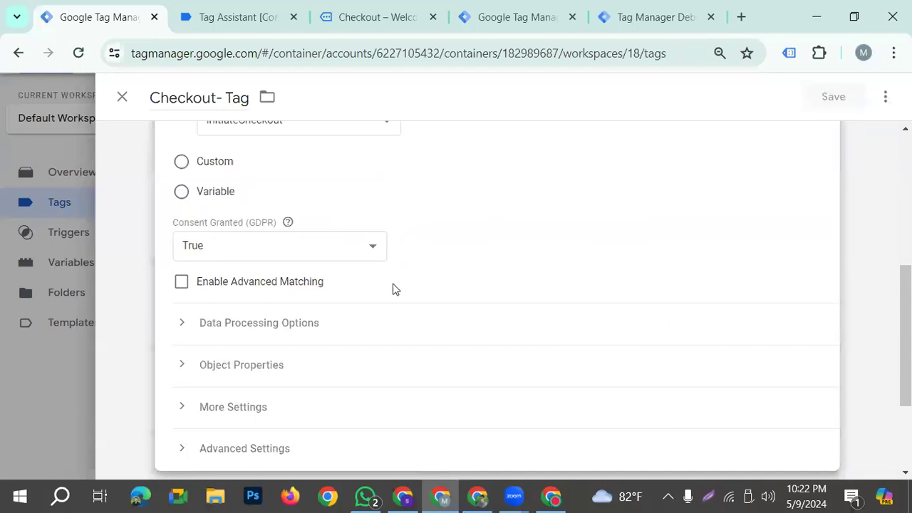
pyautogui.scroll(-2, 394, 290)
pyautogui.click(261, 324)
pyautogui.click(249, 332)
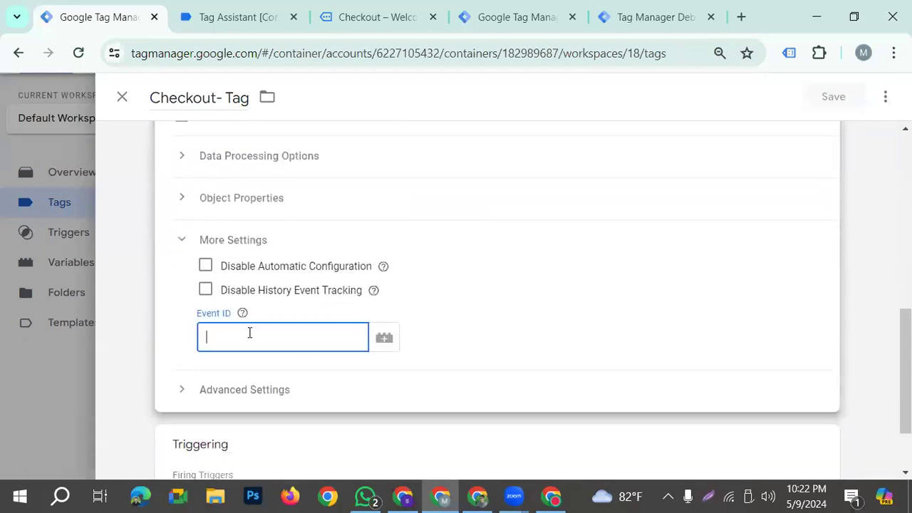
pyautogui.write('{{')
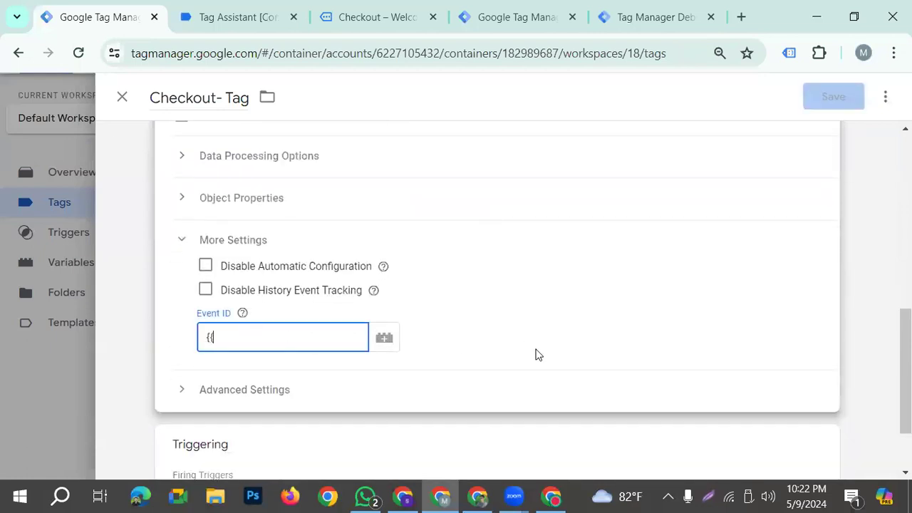
pyautogui.scroll(-3, 292, 404)
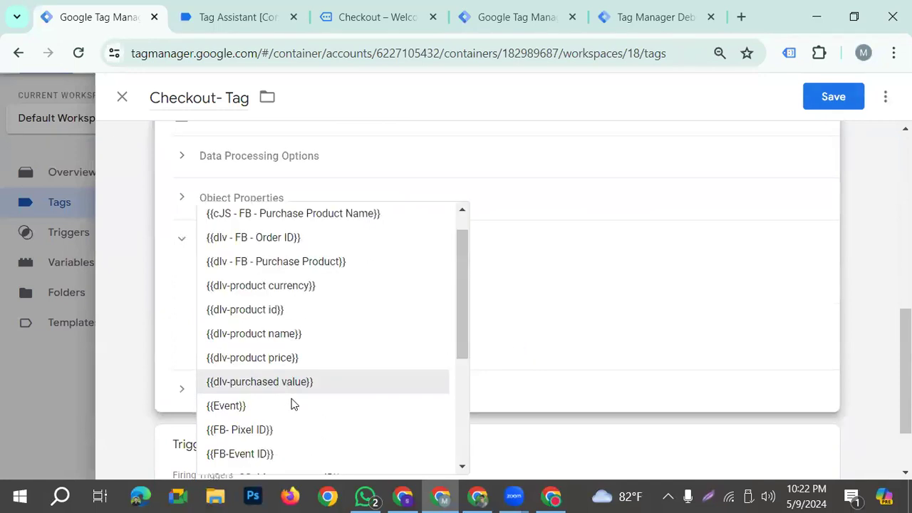
pyautogui.click(277, 314)
pyautogui.scroll(2, 855, 264)
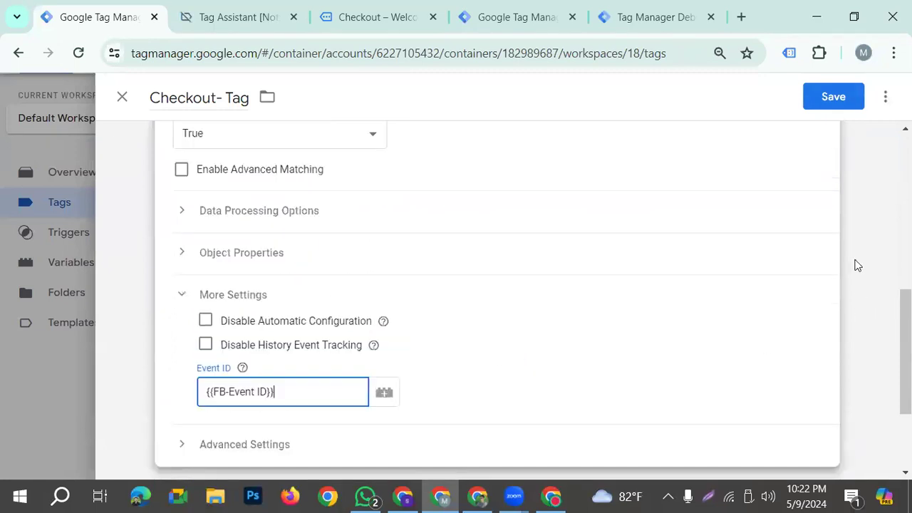
pyautogui.click(834, 97)
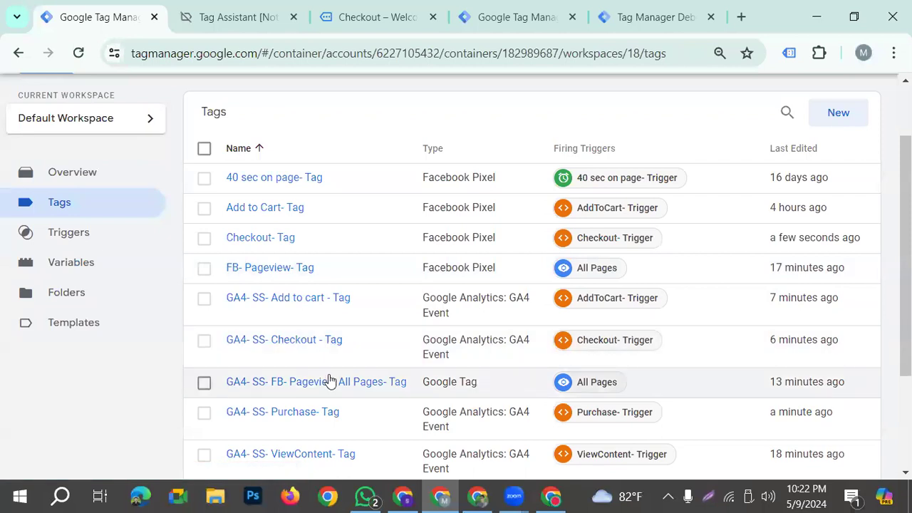
# Set the Event ID of the Facebook Pixel Add to Cart- Tag to the {{FB-Event ID}} variable and save the tag
pyautogui.click(240, 211)
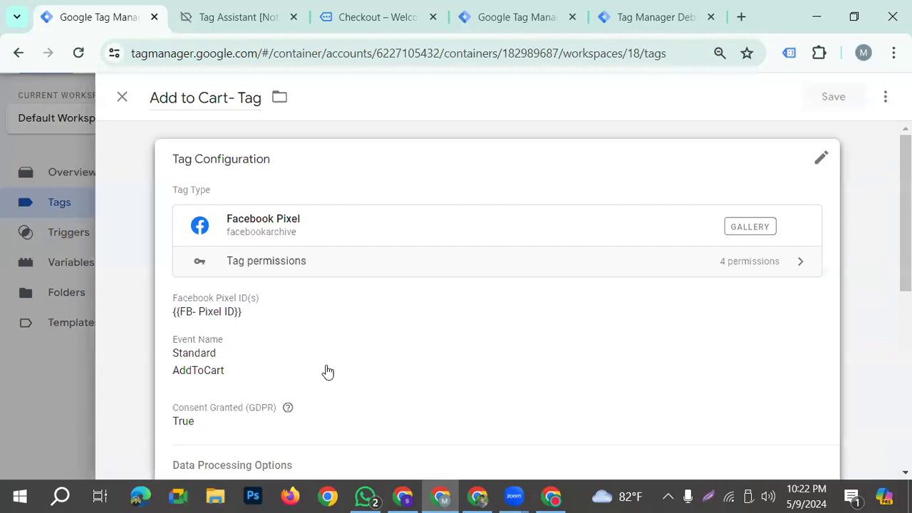
pyautogui.scroll(-1, 440, 400)
pyautogui.scroll(-1, 440, 401)
pyautogui.click(468, 358)
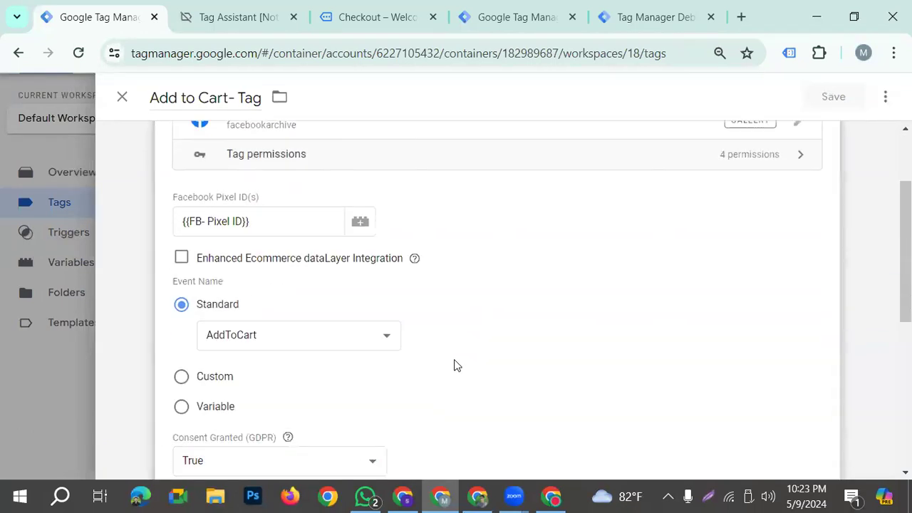
pyautogui.scroll(-3, 454, 364)
pyautogui.click(239, 410)
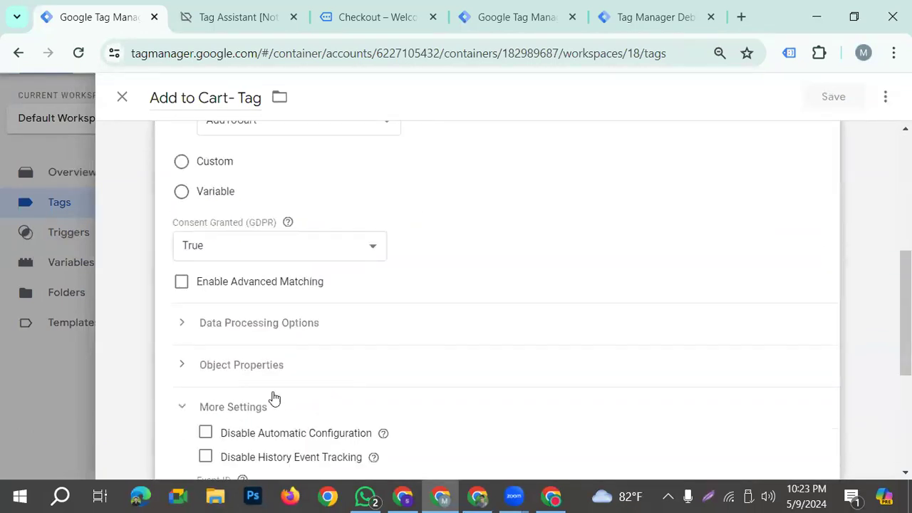
pyautogui.scroll(-1, 331, 399)
pyautogui.click(274, 421)
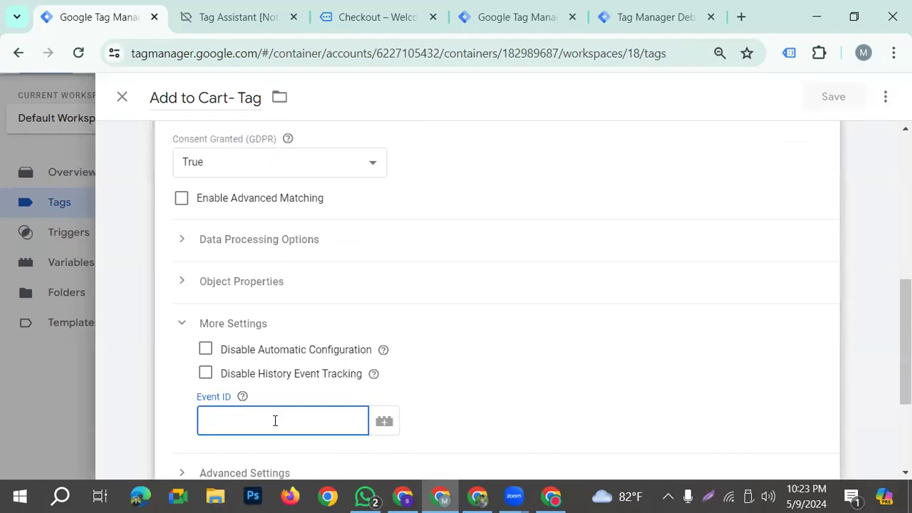
pyautogui.write('{{')
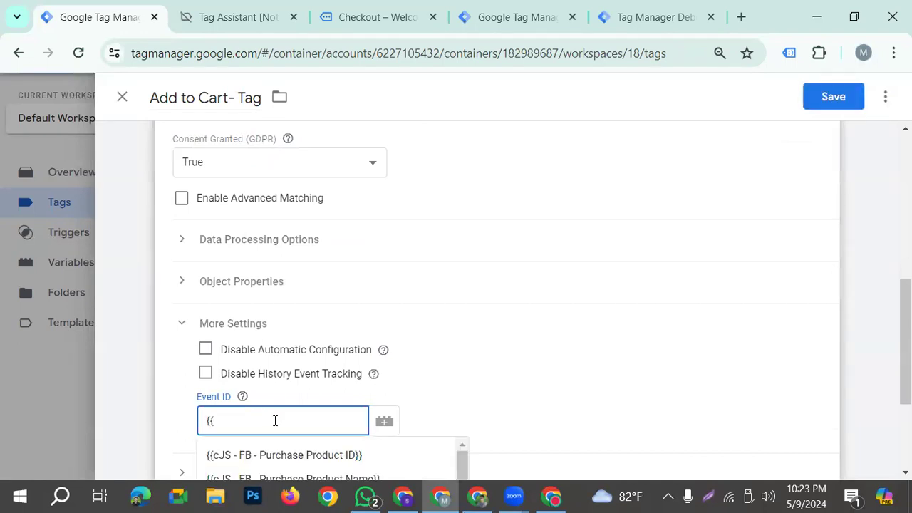
pyautogui.scroll(-2, 275, 420)
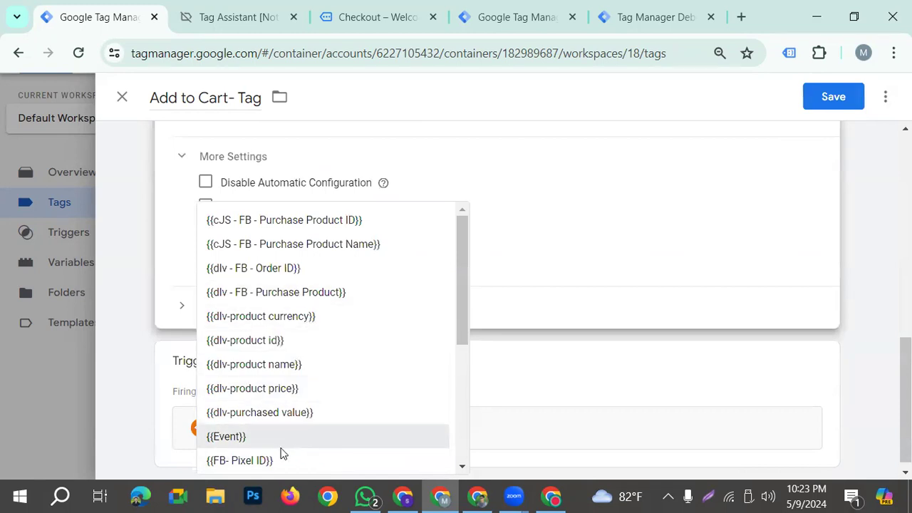
pyautogui.scroll(-1, 281, 436)
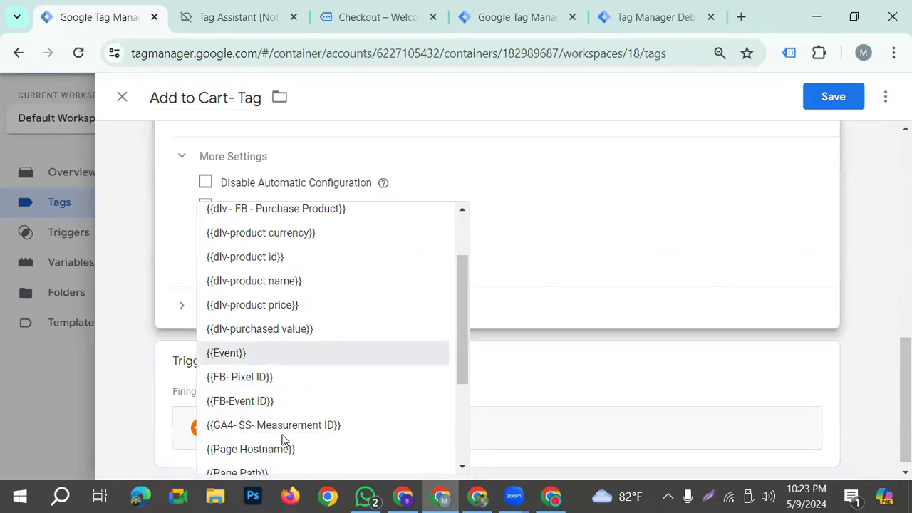
pyautogui.click(263, 403)
pyautogui.scroll(1, 464, 403)
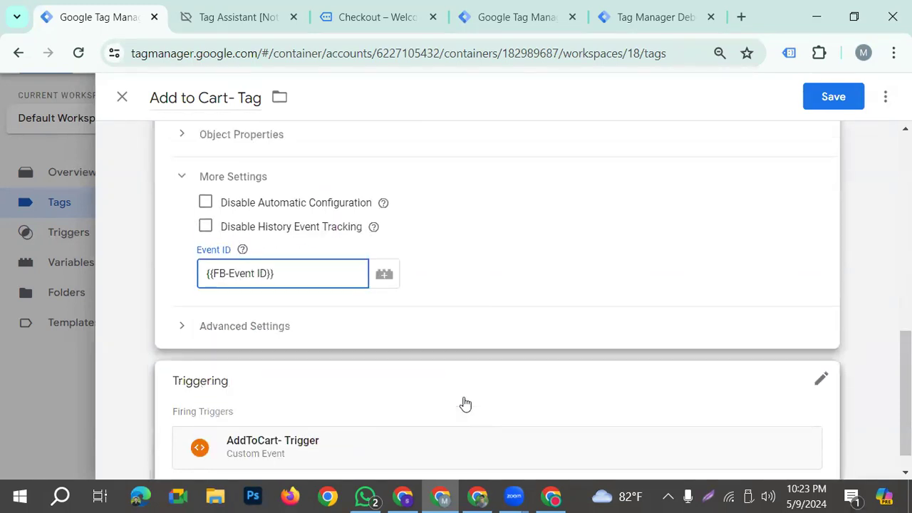
pyautogui.click(808, 106)
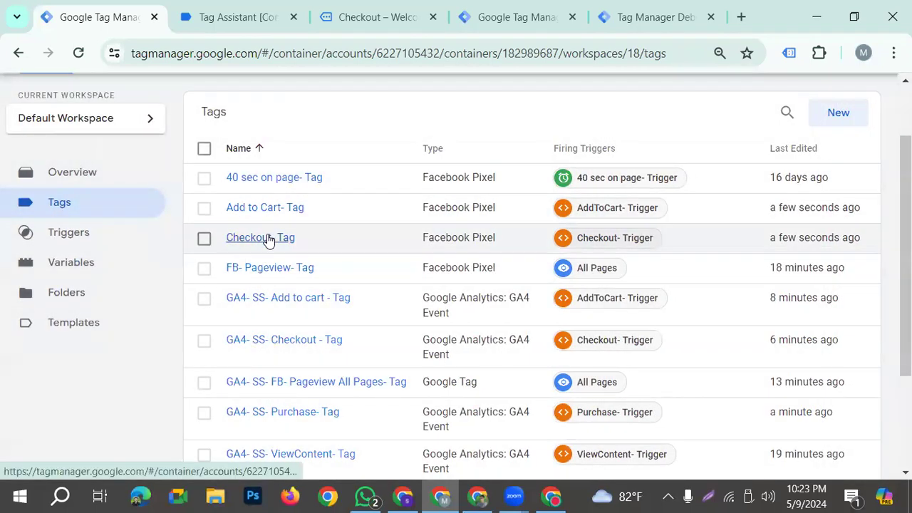
# Check the Event ID setting of the Facebook Pixel Checkout- Tag and close the tag without changes
pyautogui.click(264, 238)
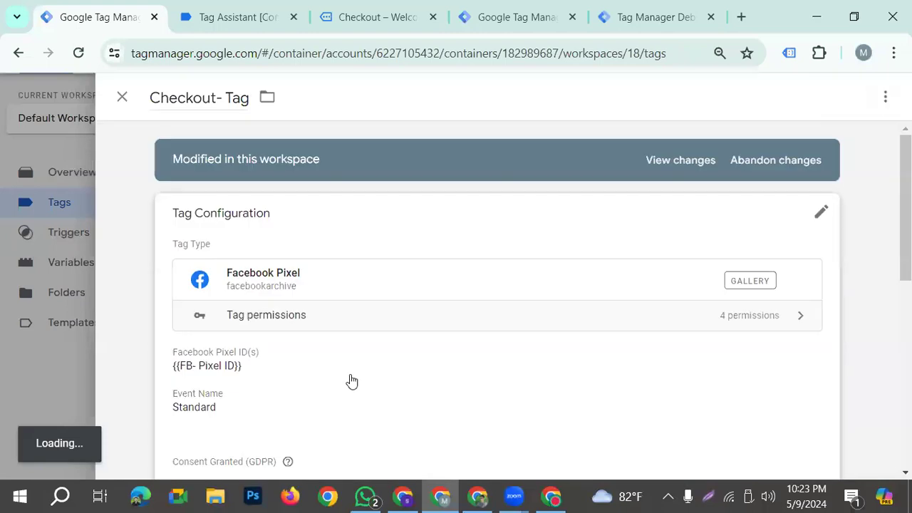
pyautogui.scroll(-1, 336, 392)
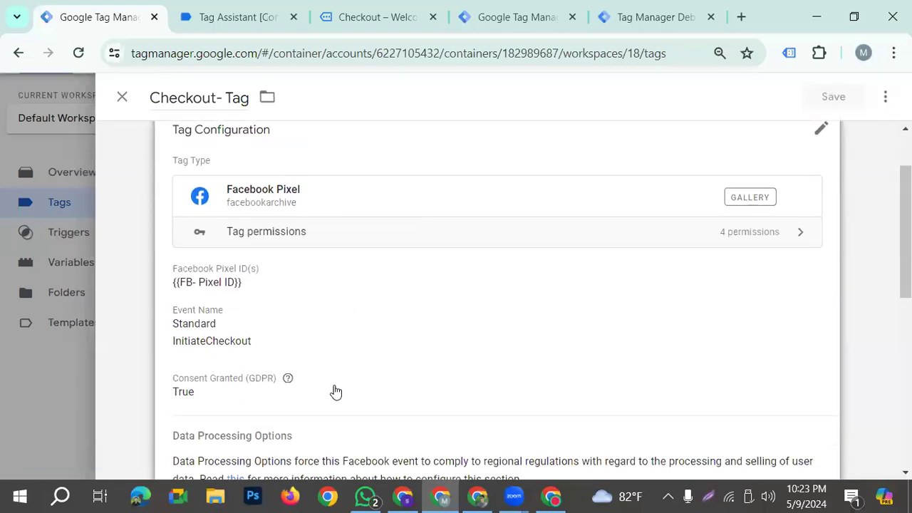
pyautogui.scroll(-1, 337, 392)
pyautogui.click(403, 313)
pyautogui.scroll(-2, 399, 323)
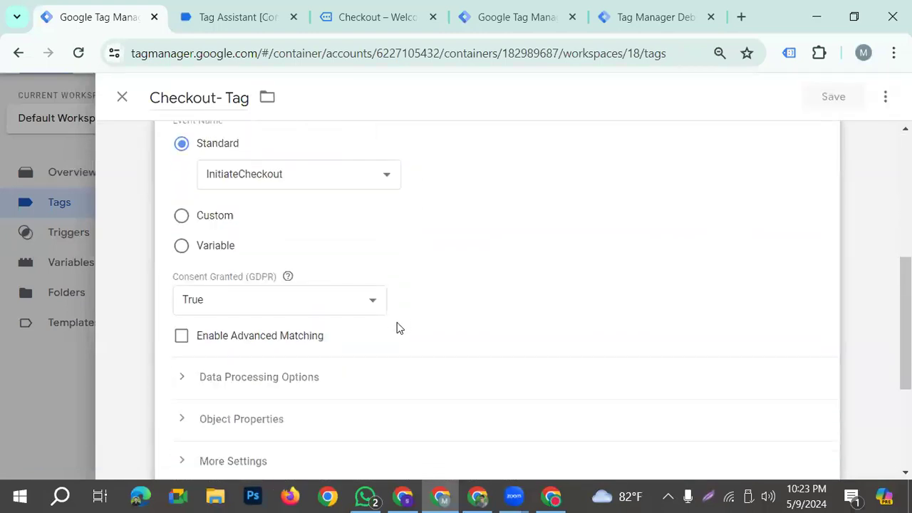
pyautogui.scroll(-2, 397, 327)
pyautogui.click(253, 302)
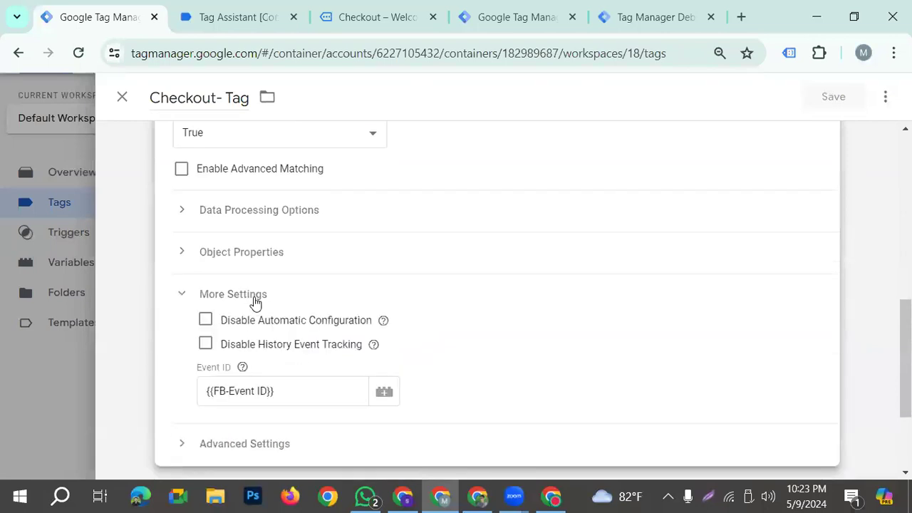
pyautogui.scroll(-1, 305, 308)
pyautogui.click(3, 406)
# Set the Event ID of the Facebook Pixel Purchase- Tag to the {{FB-Event ID}} variable and save the tag
pyautogui.scroll(-1, 284, 396)
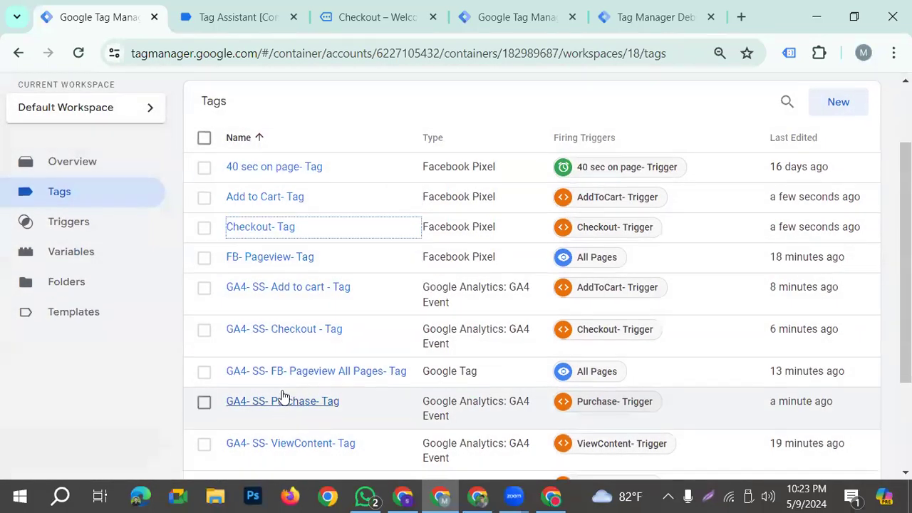
pyautogui.scroll(-1, 284, 397)
pyautogui.click(296, 422)
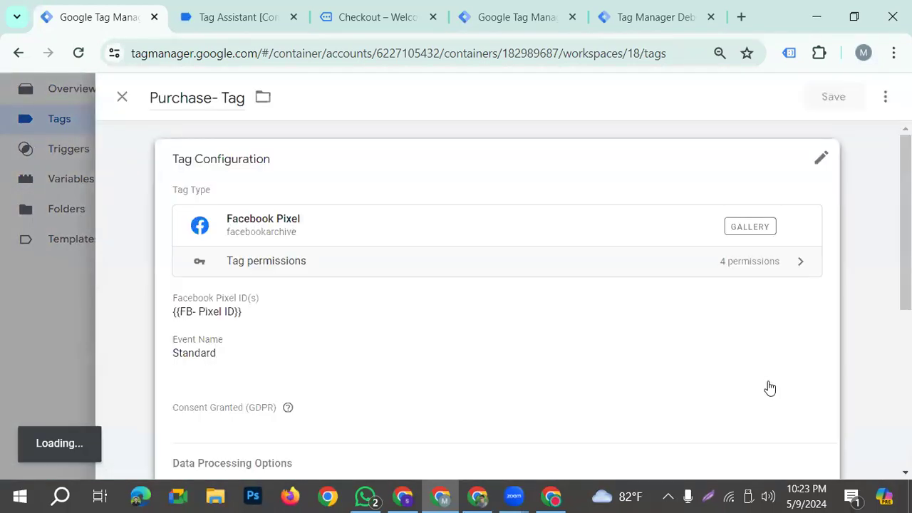
pyautogui.scroll(-1, 467, 367)
pyautogui.scroll(-3, 393, 362)
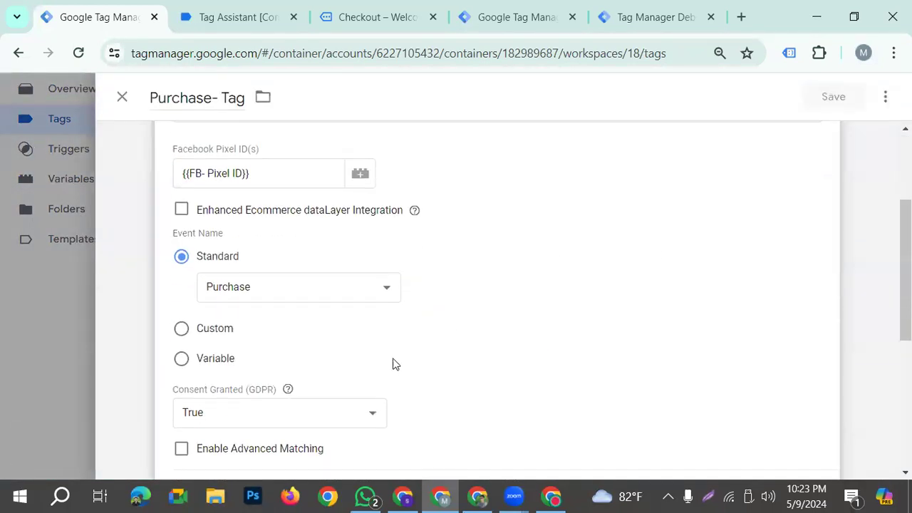
pyautogui.click(258, 407)
pyautogui.scroll(-2, 321, 377)
pyautogui.click(292, 341)
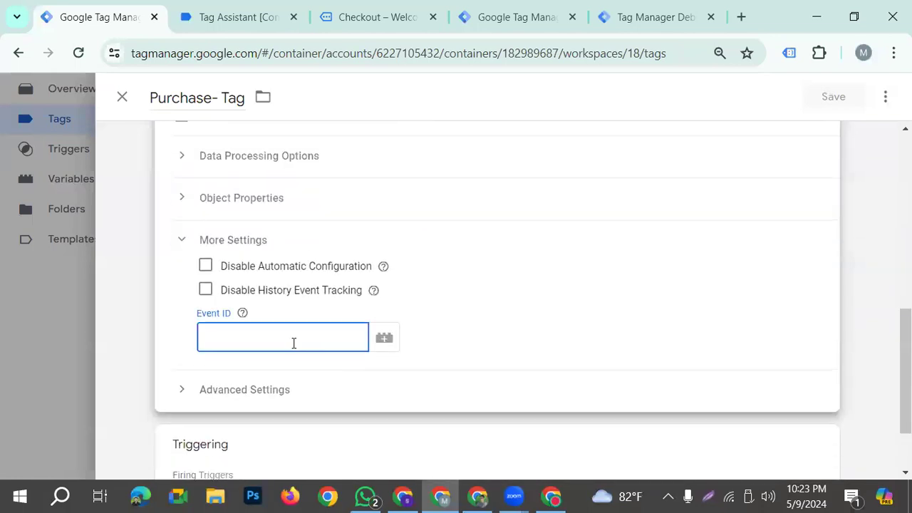
pyautogui.write('{{')
pyautogui.scroll(-5, 296, 418)
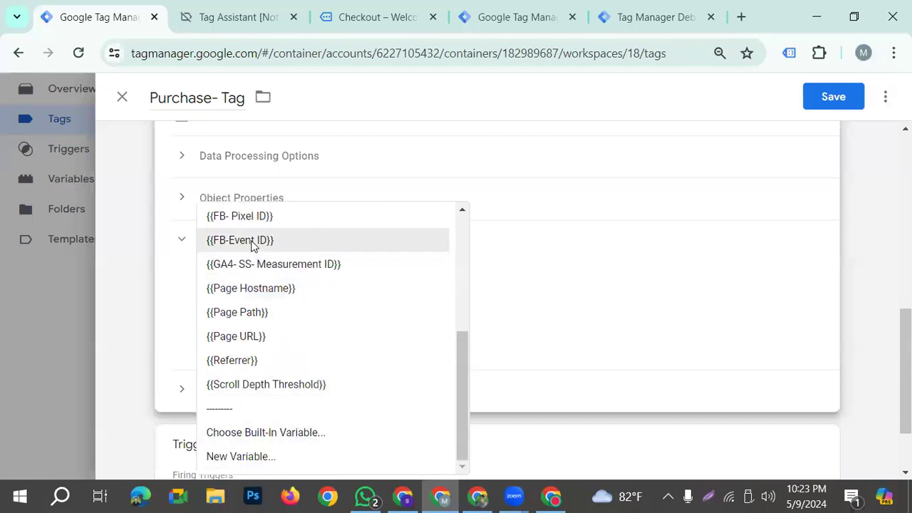
pyautogui.click(253, 243)
pyautogui.scroll(2, 727, 279)
pyautogui.click(844, 102)
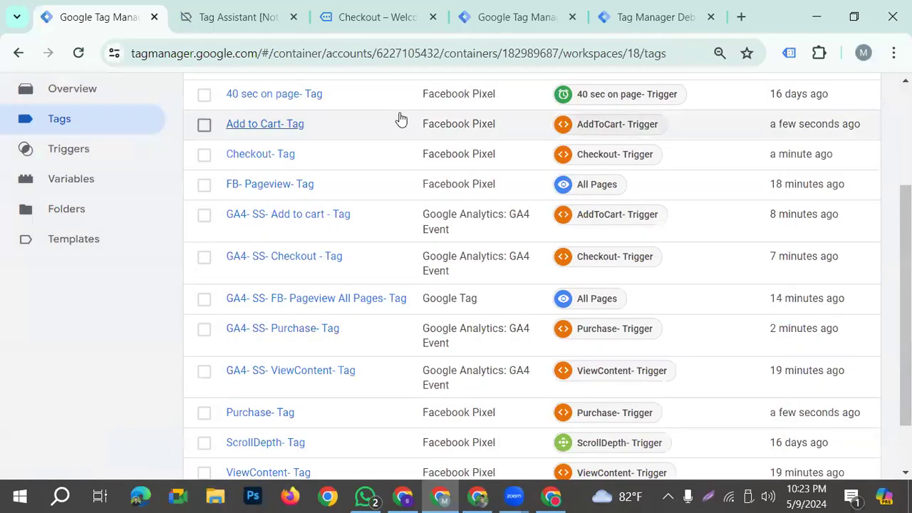
# Submit the workspace changes and publish them as a new container version without a name or description
pyautogui.scroll(3, 823, 134)
pyautogui.click(866, 139)
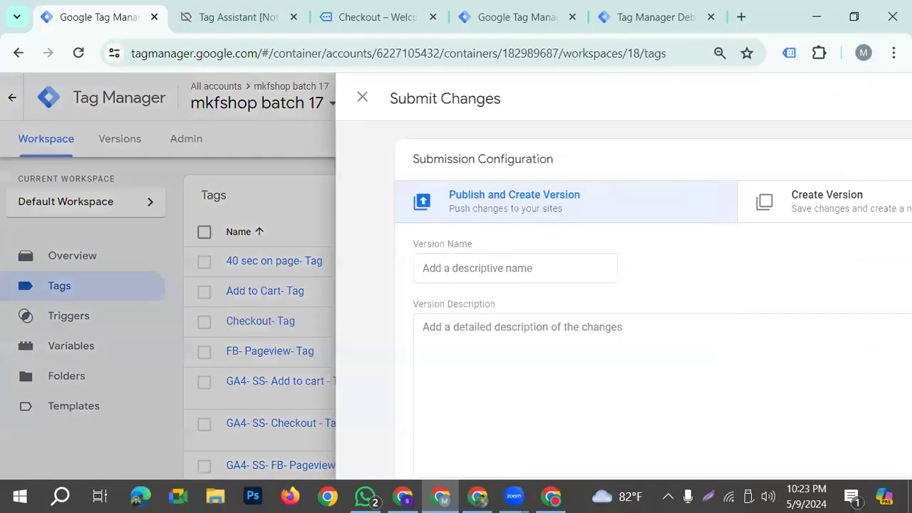
pyautogui.click(859, 96)
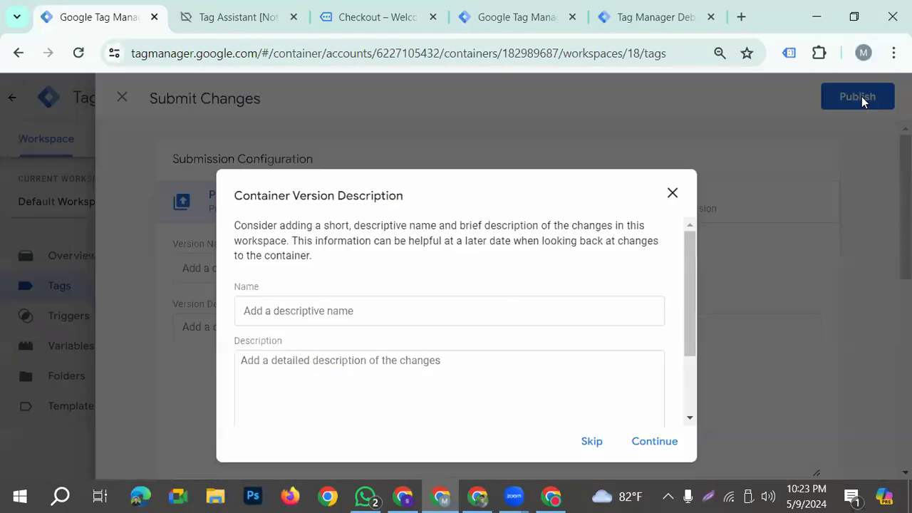
pyautogui.click(643, 442)
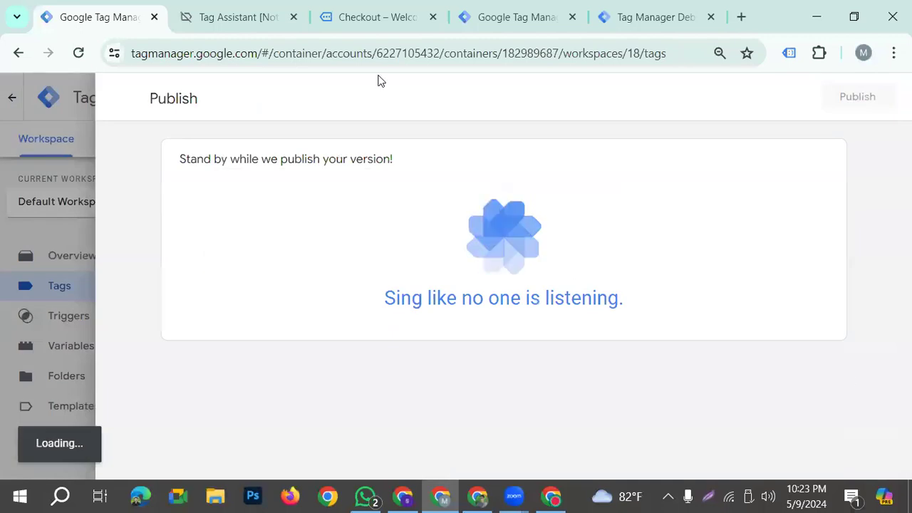
# Close the published version's summary, return to the workspace and start a preview of dev-mkfshop.pantheonsite.io
pyautogui.click(541, 16)
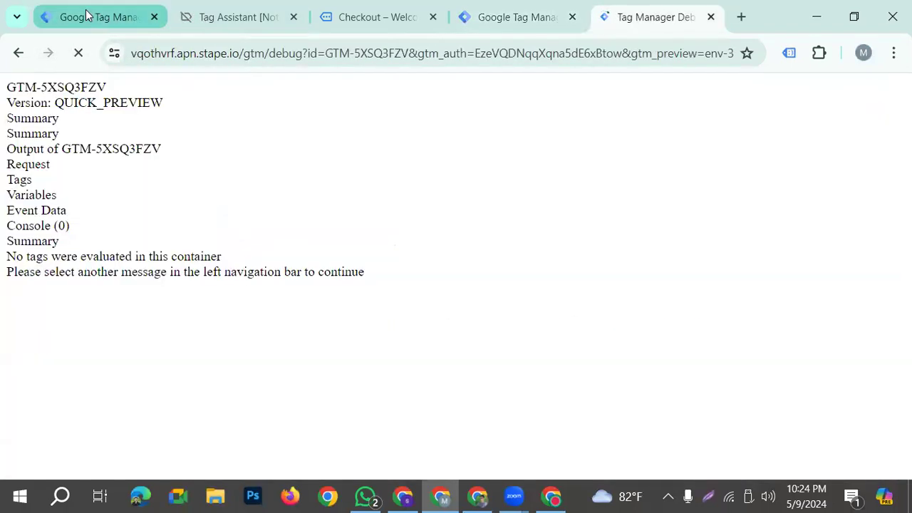
pyautogui.click(91, 16)
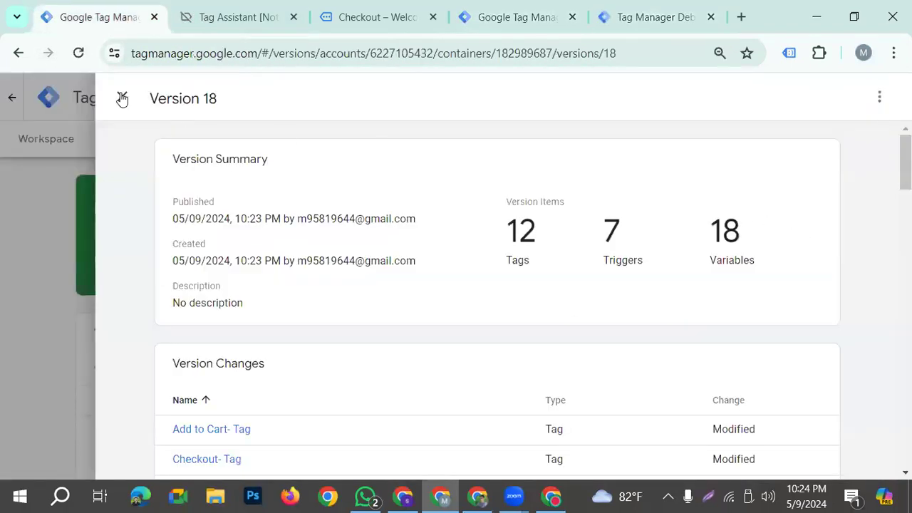
pyautogui.click(122, 98)
pyautogui.click(59, 139)
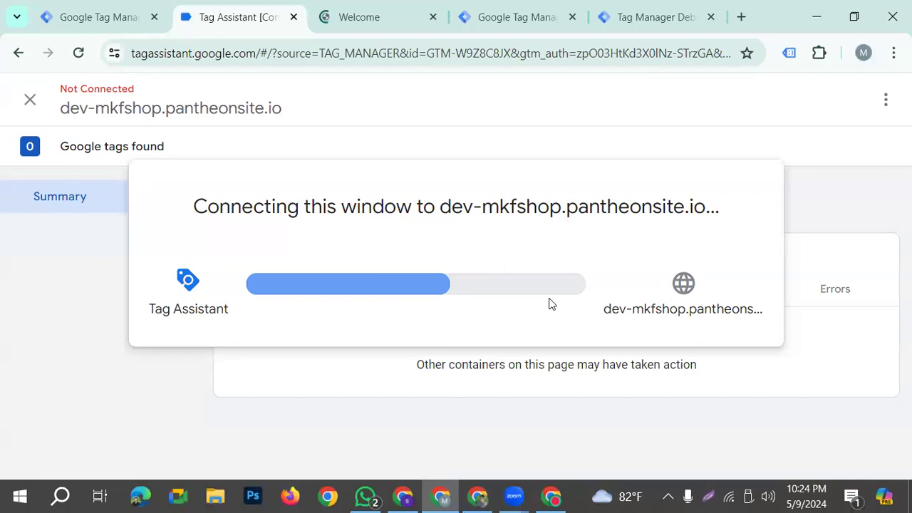
# Scroll through the shop's home page in preview mode and examine which tags fire for GTM-W9Z8C8JX in Tag Assistant
pyautogui.click(369, 19)
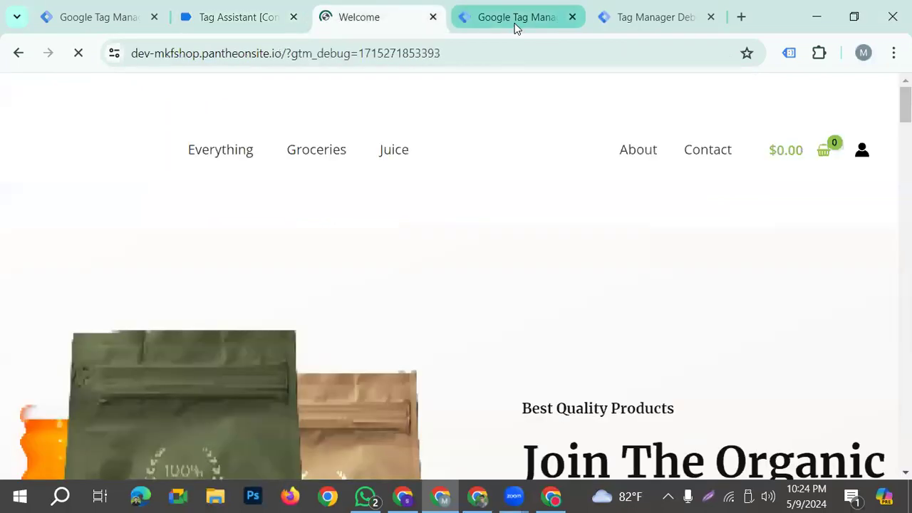
pyautogui.click(514, 20)
pyautogui.click(224, 19)
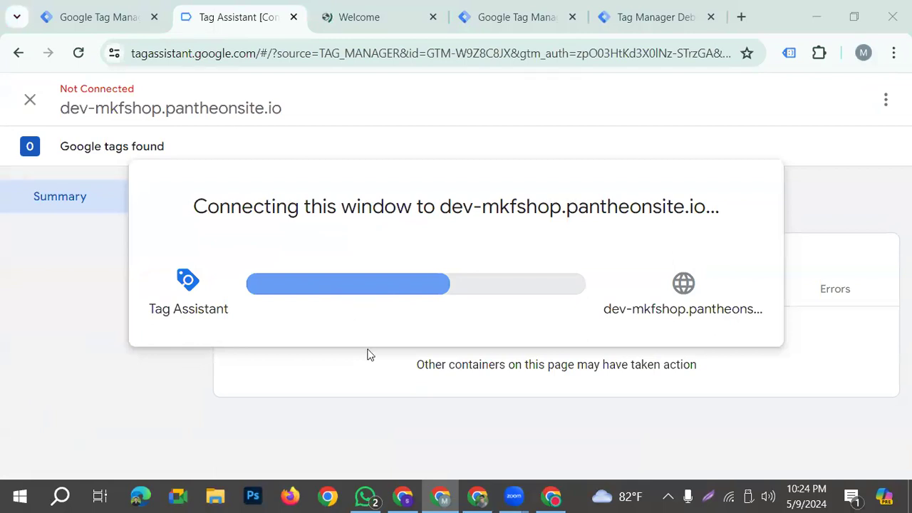
pyautogui.click(368, 18)
pyautogui.scroll(-20, 377, 338)
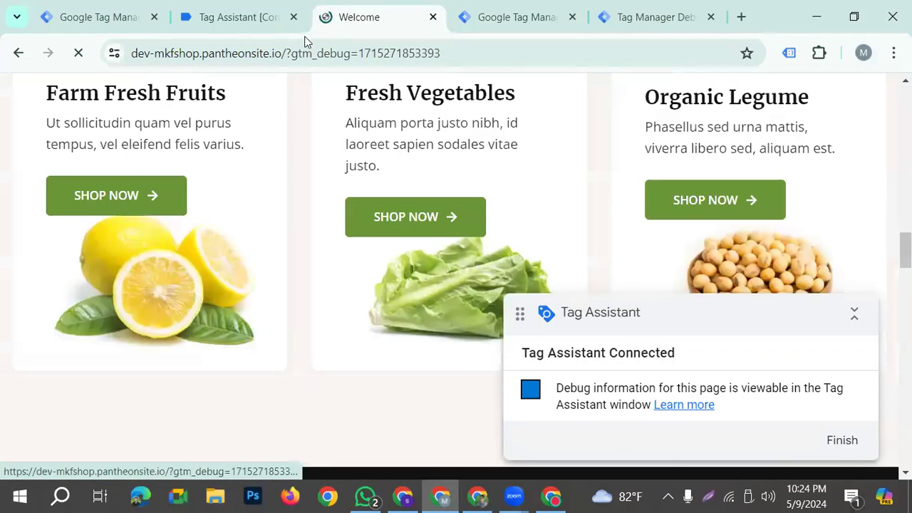
pyautogui.click(285, 19)
pyautogui.click(456, 388)
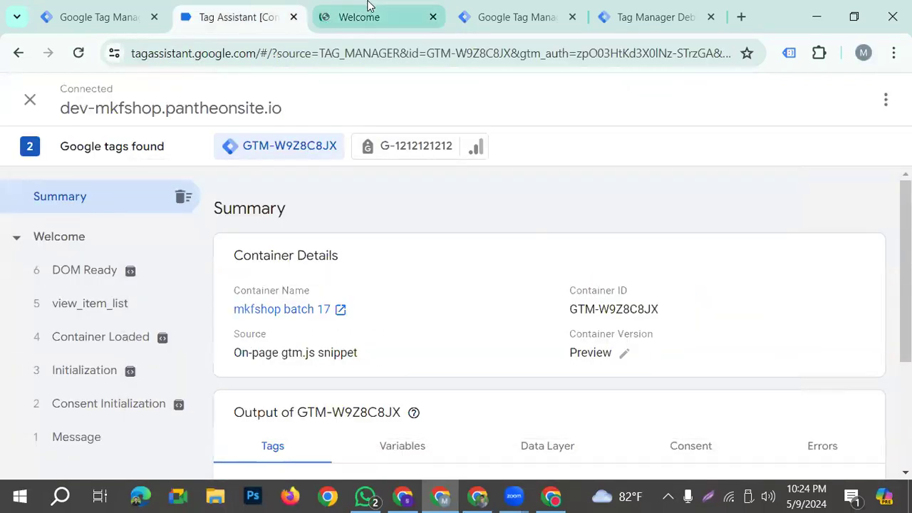
pyautogui.click(368, 6)
pyautogui.scroll(-10, 449, 275)
pyautogui.click(275, 16)
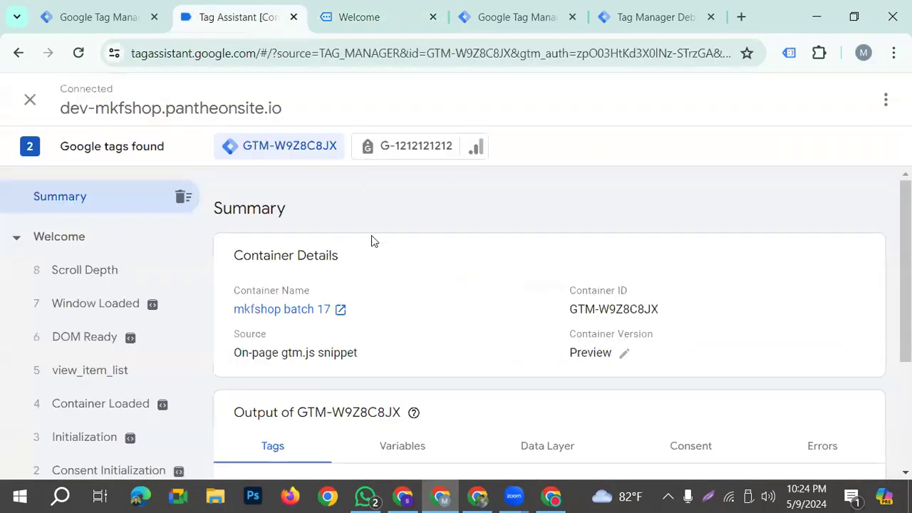
pyautogui.scroll(-5, 384, 291)
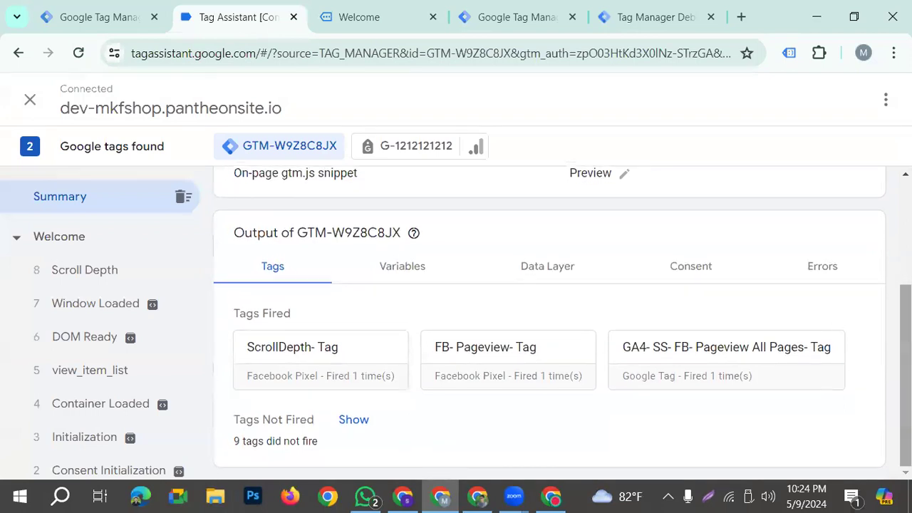
# Open the Hand Sanitizer product page in the shop and check Tag Assistant for the events it triggers
pyautogui.click(356, 16)
pyautogui.scroll(-6, 364, 214)
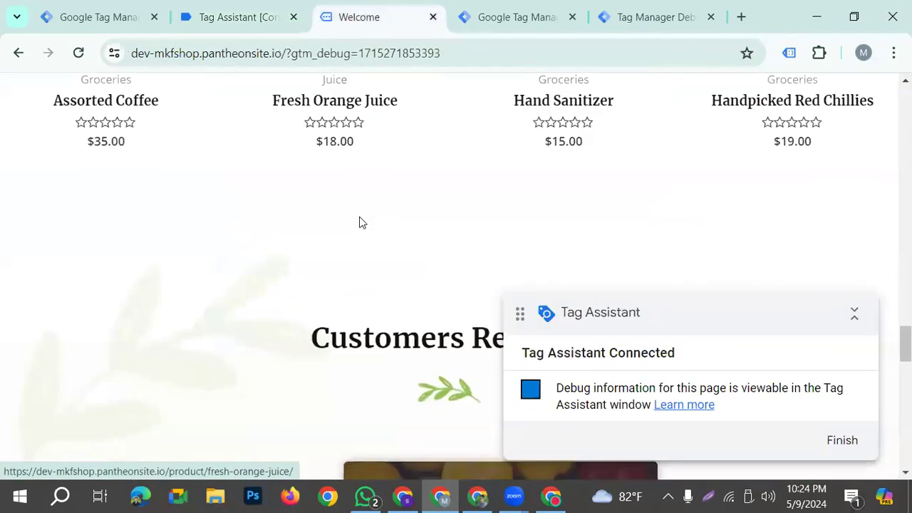
pyautogui.scroll(3, 654, 246)
pyautogui.click(576, 236)
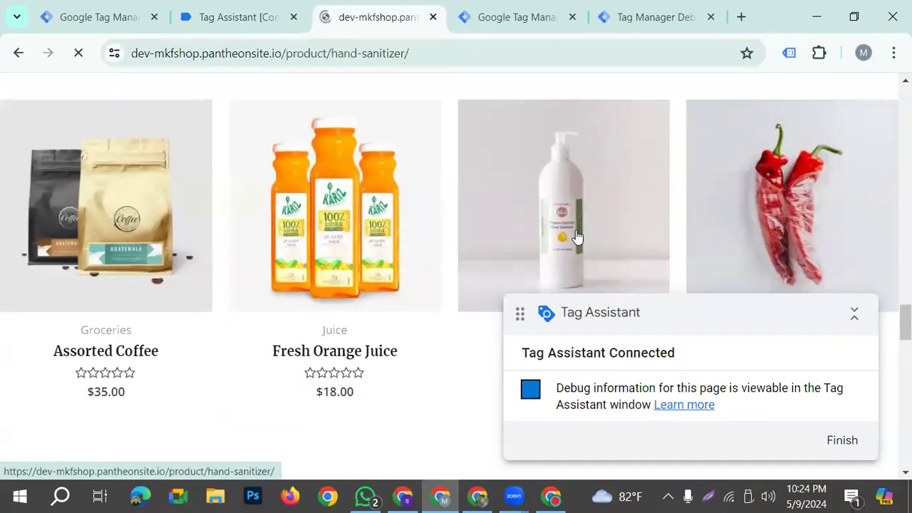
pyautogui.click(205, 17)
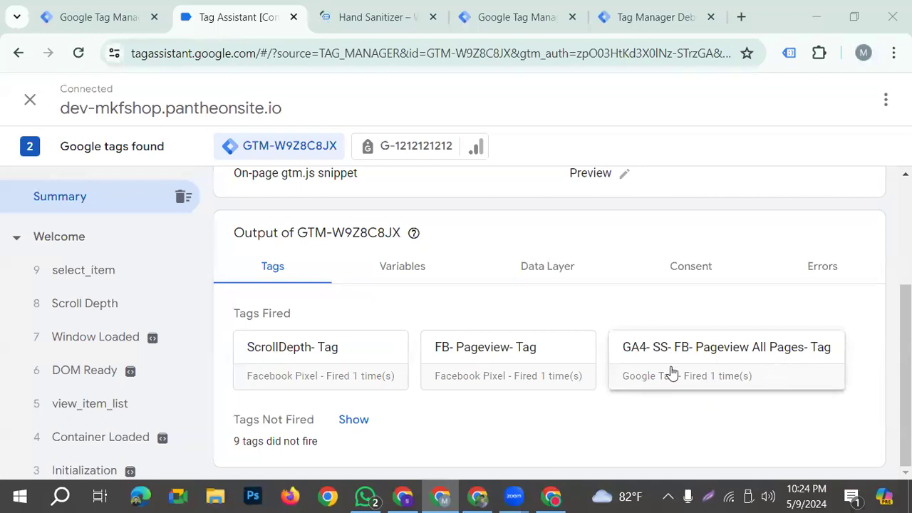
pyautogui.click(355, 17)
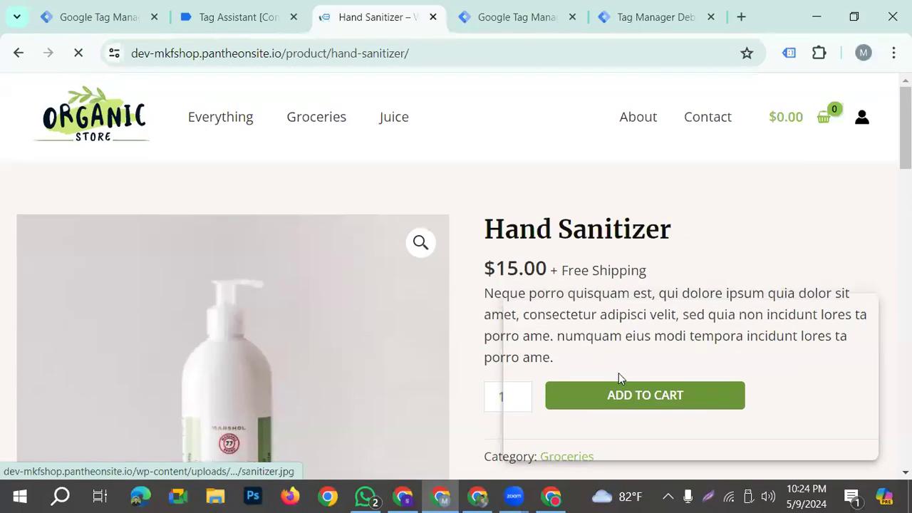
# Add the Hand Sanitizer to the cart in the shop and check which tags fire for GTM-W9Z8C8JX in Tag Assistant
pyautogui.scroll(-2, 314, 335)
pyautogui.scroll(-2, 279, 285)
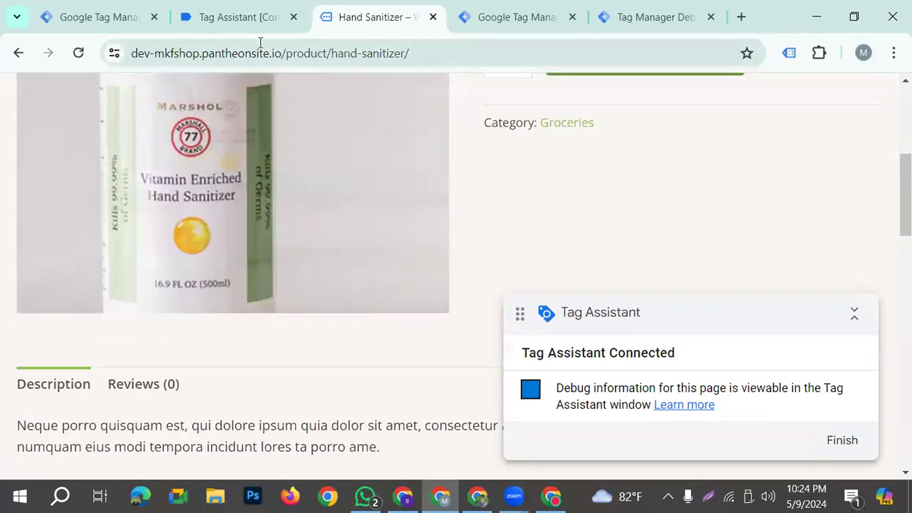
pyautogui.click(256, 17)
pyautogui.scroll(-1, 352, 418)
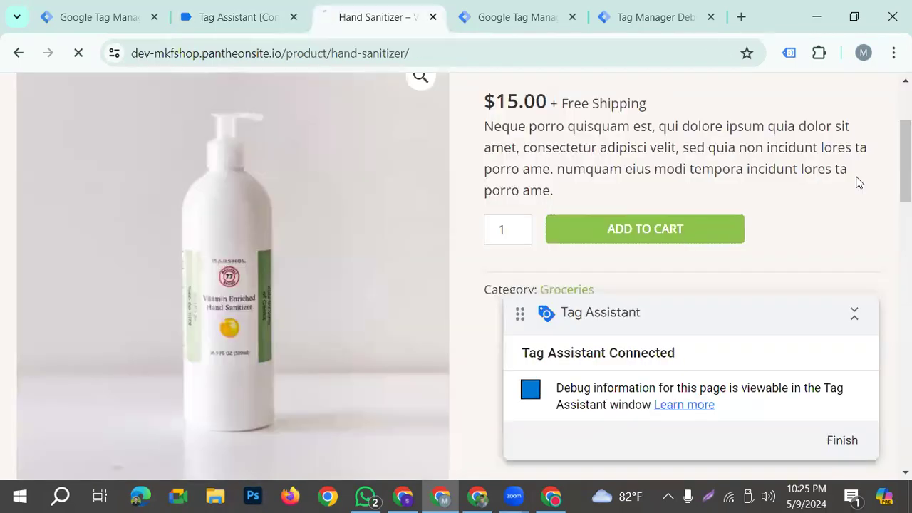
pyautogui.click(265, 20)
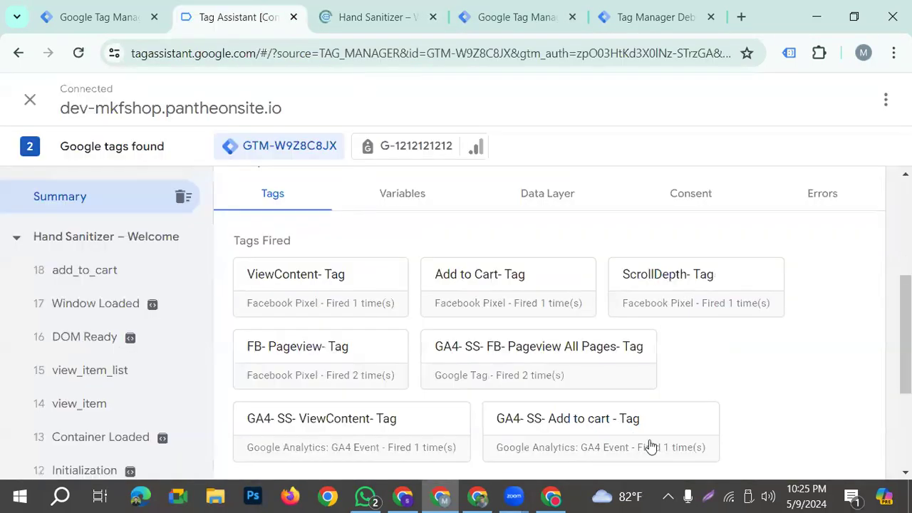
pyautogui.scroll(-1, 659, 427)
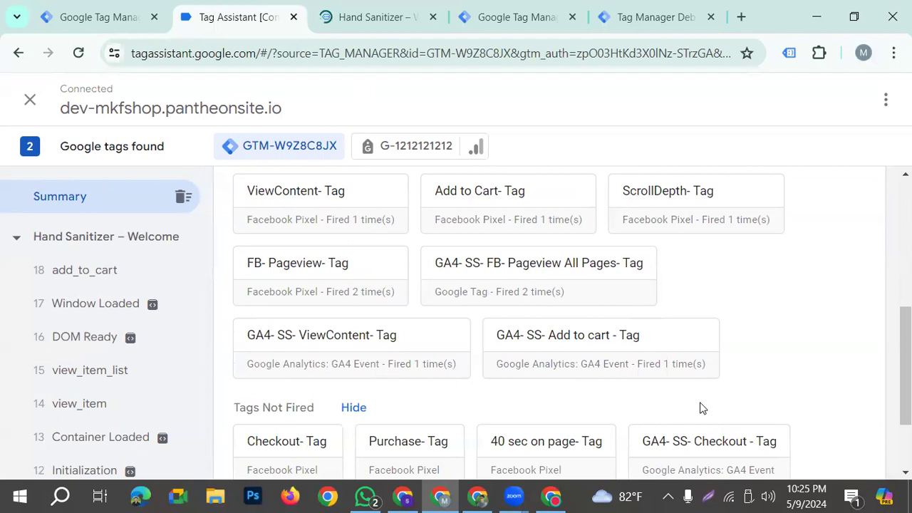
pyautogui.scroll(-2, 556, 420)
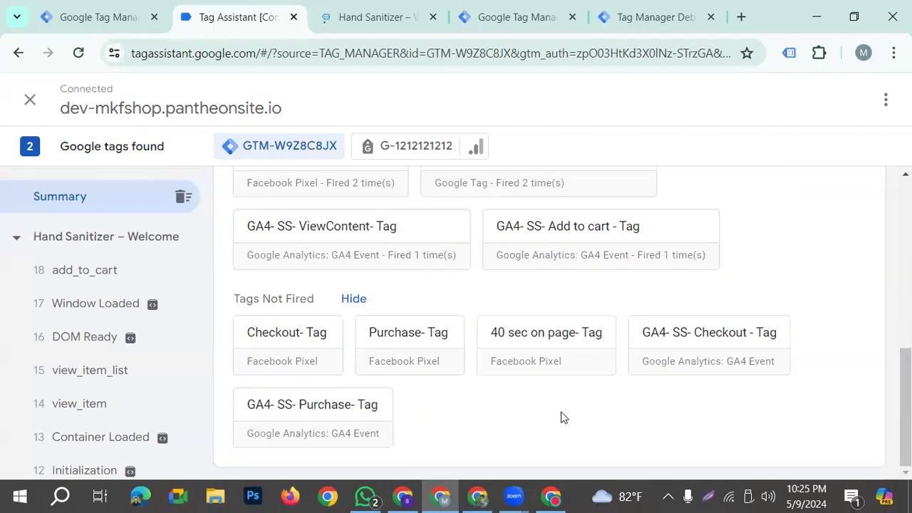
# Open the shop's cart page and check the events received in the GTM-5XSQ3FZV server container preview
pyautogui.click(360, 9)
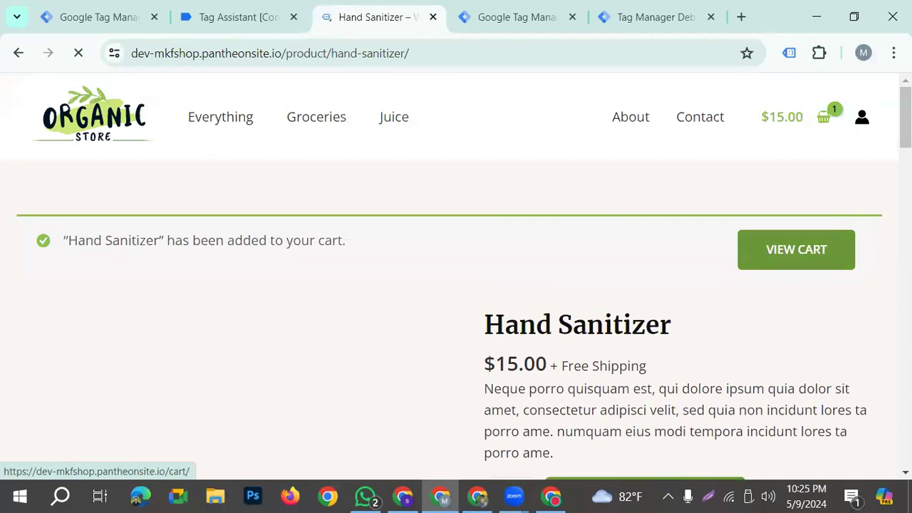
pyautogui.click(628, 22)
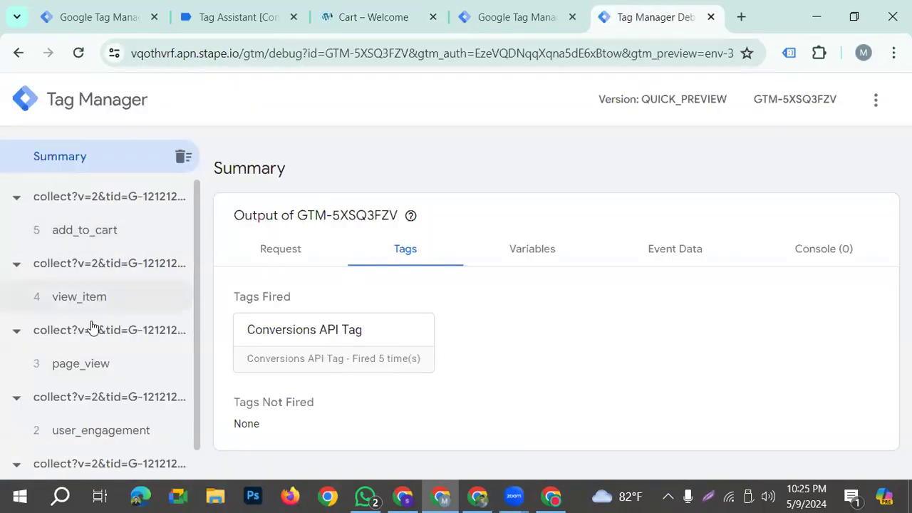
pyautogui.scroll(-2, 91, 412)
pyautogui.scroll(1, 95, 438)
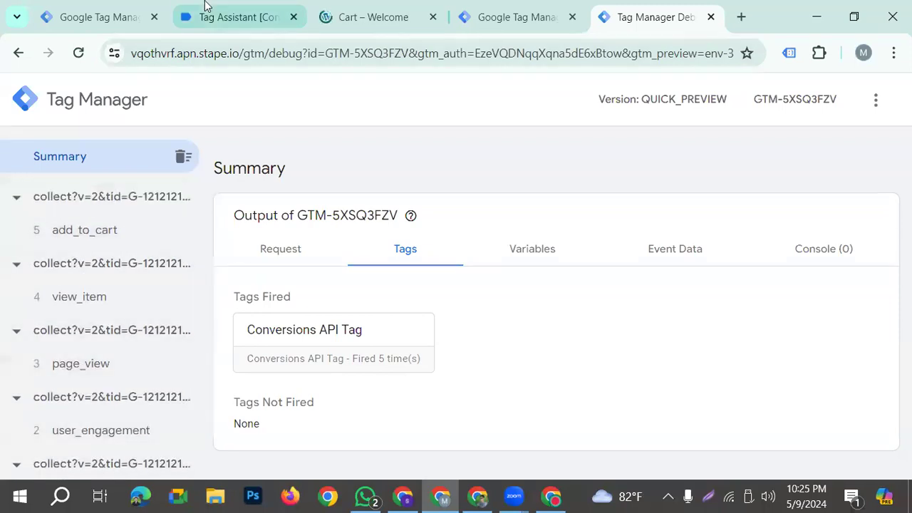
pyautogui.click(221, 17)
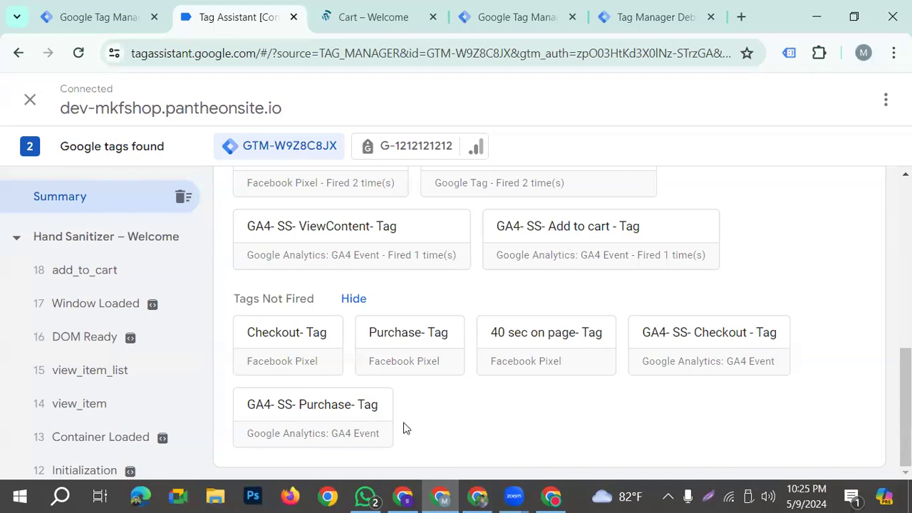
# Proceed from the cart to checkout and check the fired and unfired tags in Tag Assistant
pyautogui.click(374, 17)
pyautogui.scroll(-6, 539, 293)
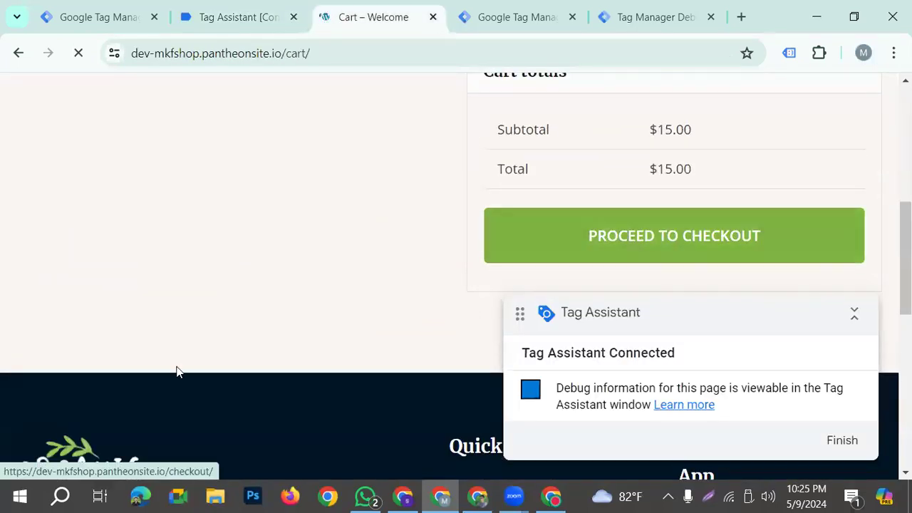
pyautogui.click(236, 17)
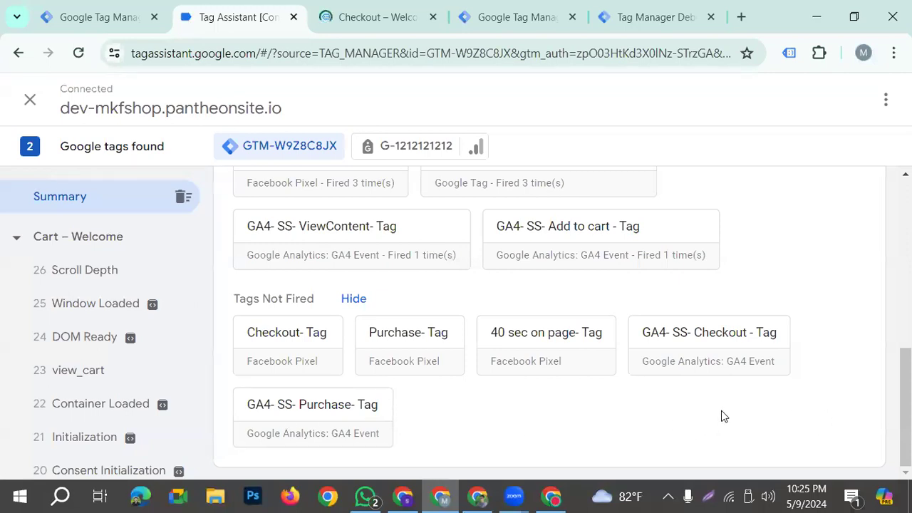
pyautogui.scroll(2, 722, 415)
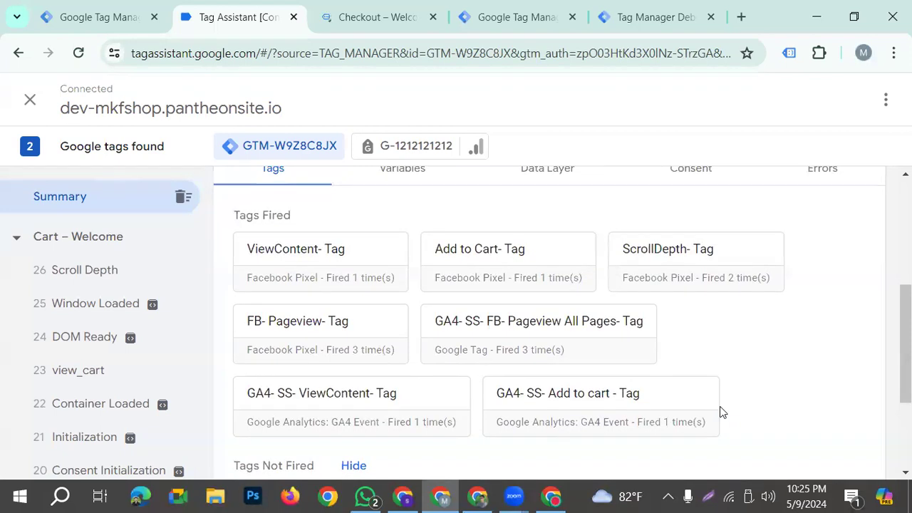
pyautogui.scroll(-1, 722, 414)
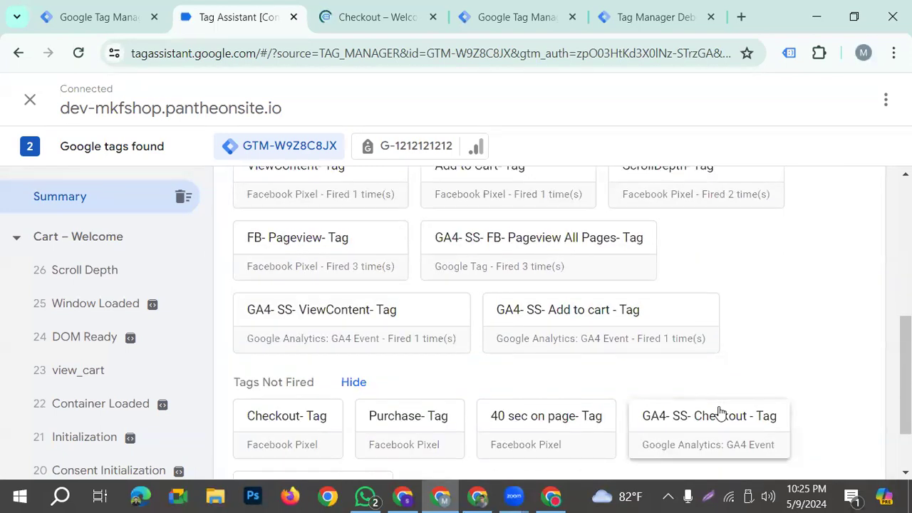
pyautogui.scroll(3, 719, 413)
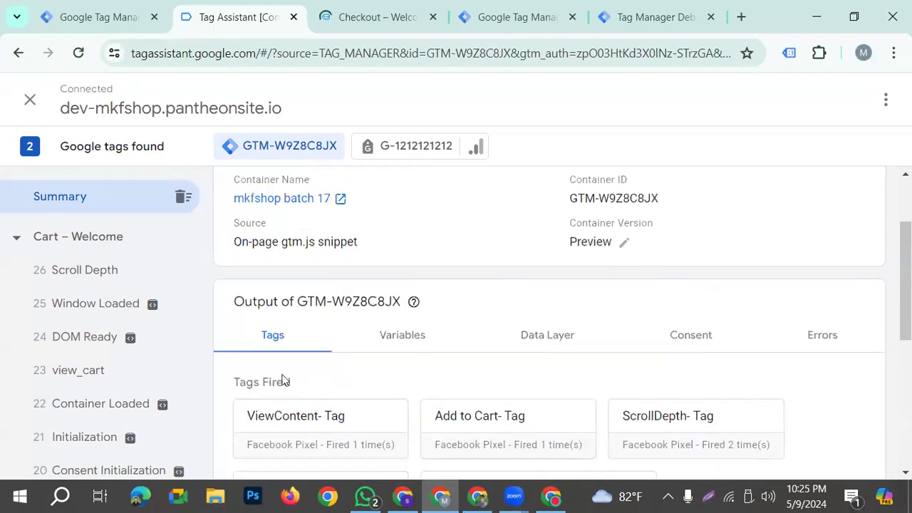
# Place the Hand Sanitizer order on the checkout page and check the server container preview for checkout events
pyautogui.hotkey('ctrl', 'Tab')
pyautogui.scroll(-5, 256, 371)
pyautogui.scroll(-2, 670, 223)
pyautogui.scroll(2, 722, 246)
pyautogui.click(723, 246)
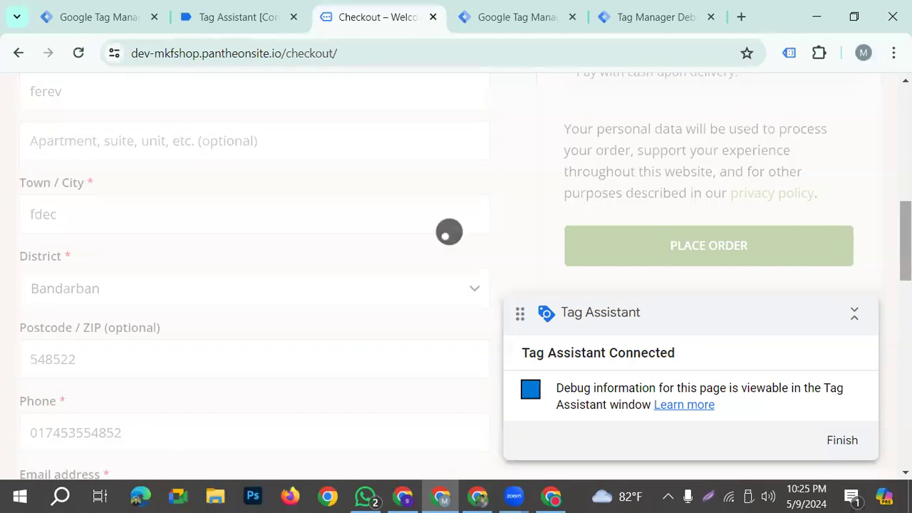
pyautogui.click(625, 16)
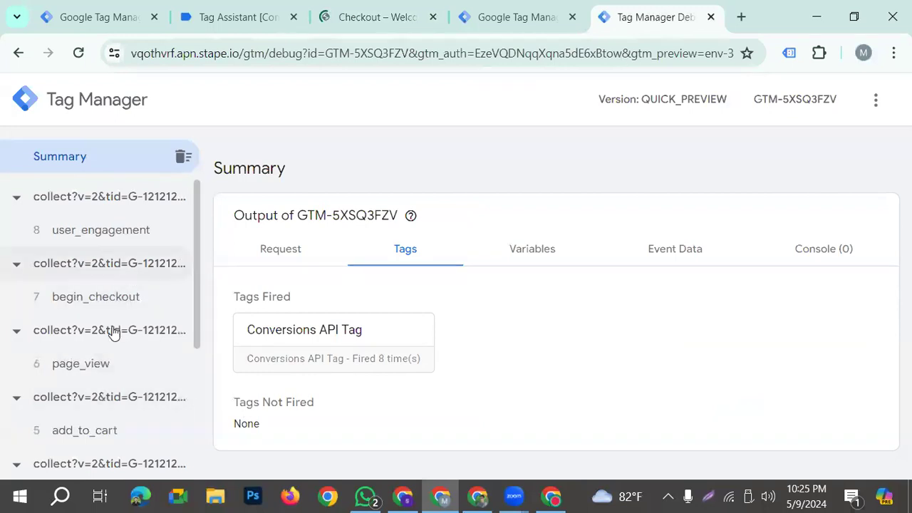
# Examine in Tag Assistant which Facebook Pixel and GA4 tags fire for checkout and purchase, and check the shop's order confirmation page
pyautogui.click(225, 18)
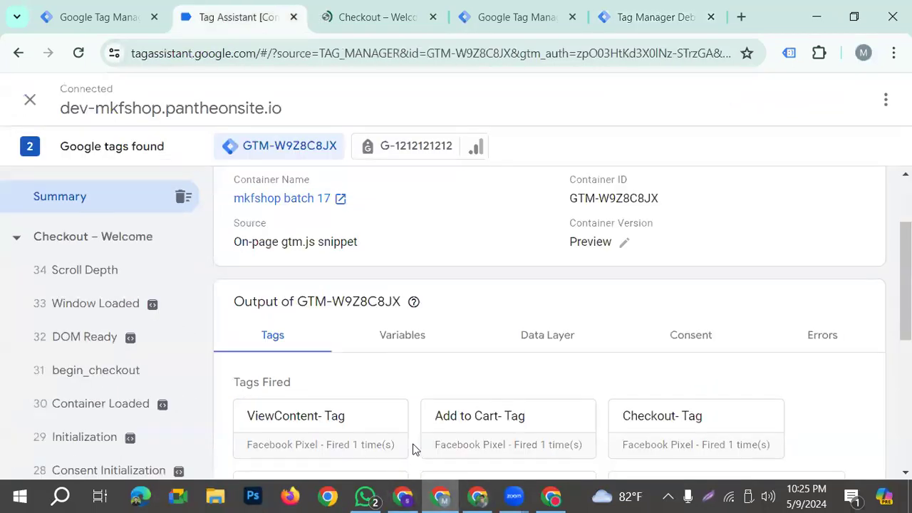
pyautogui.scroll(-2, 414, 449)
pyautogui.scroll(-1, 493, 434)
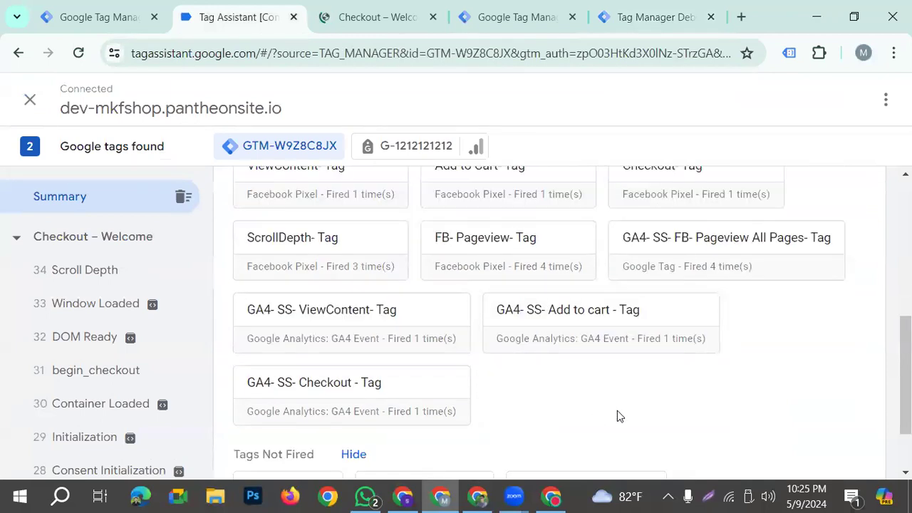
pyautogui.scroll(-2, 610, 406)
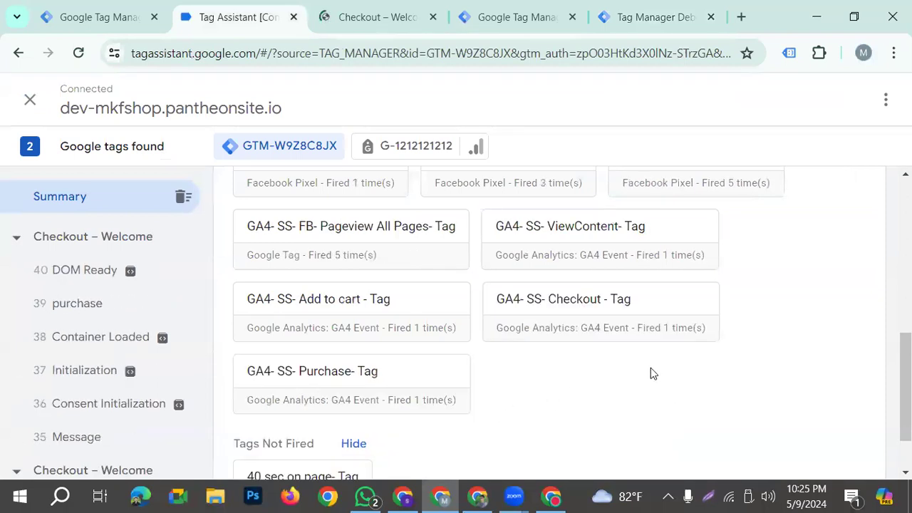
pyautogui.scroll(4, 513, 368)
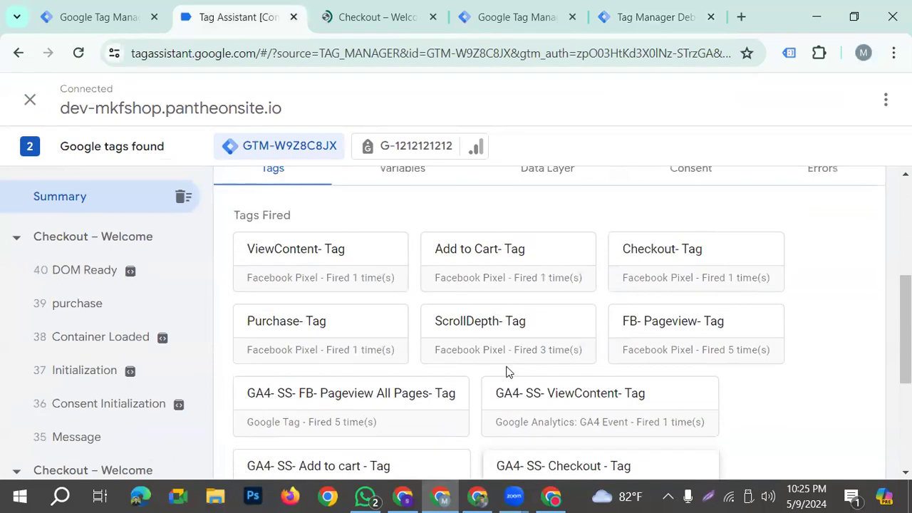
pyautogui.scroll(-3, 392, 180)
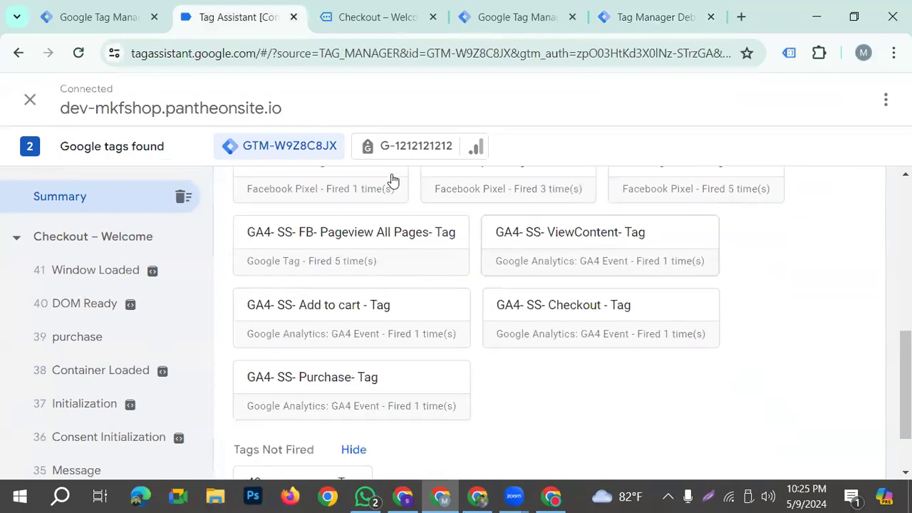
pyautogui.hotkey('ctrl', 'Tab')
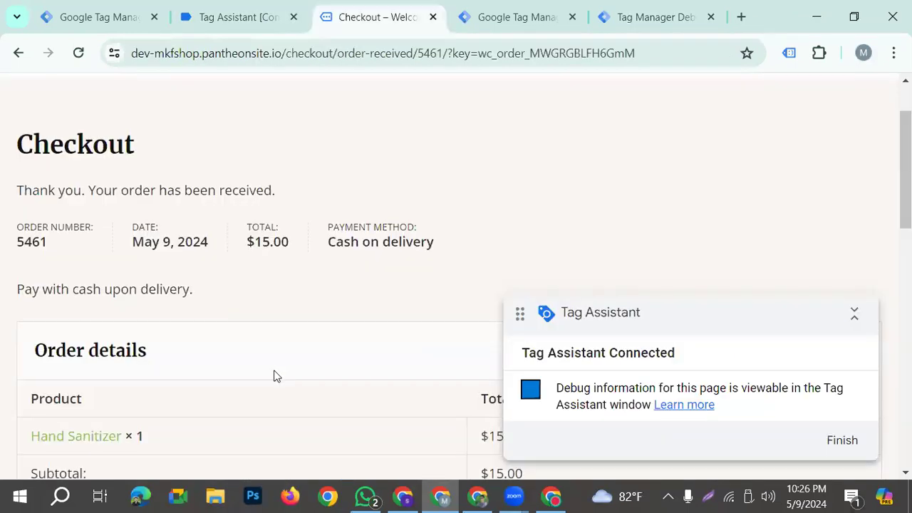
pyautogui.scroll(-1, 275, 377)
# Inspect the purchase event's request details in the server container preview, including the outgoing request to graph.facebook.com
pyautogui.click(684, 18)
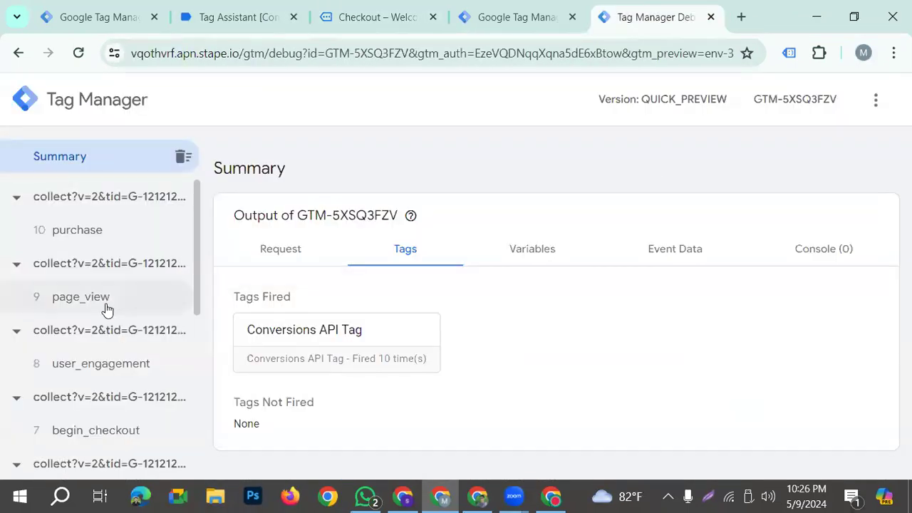
pyautogui.click(62, 241)
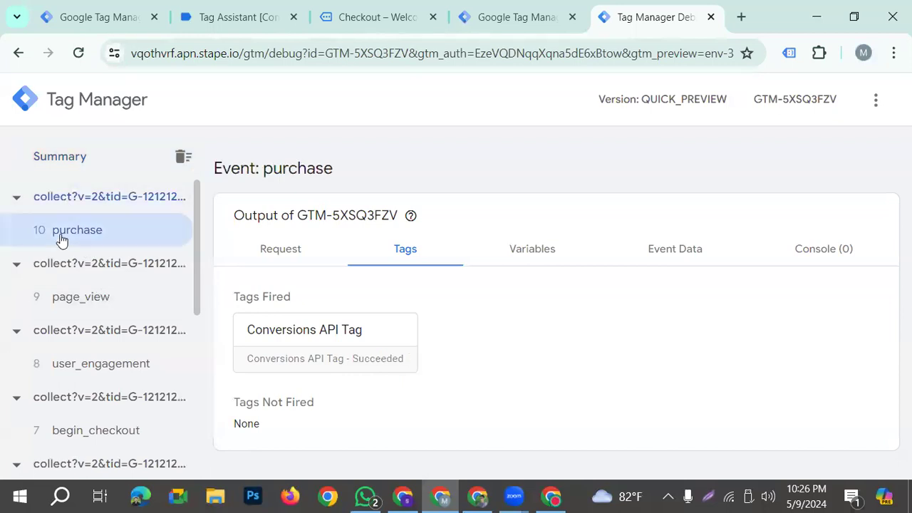
pyautogui.click(292, 250)
pyautogui.scroll(-5, 394, 366)
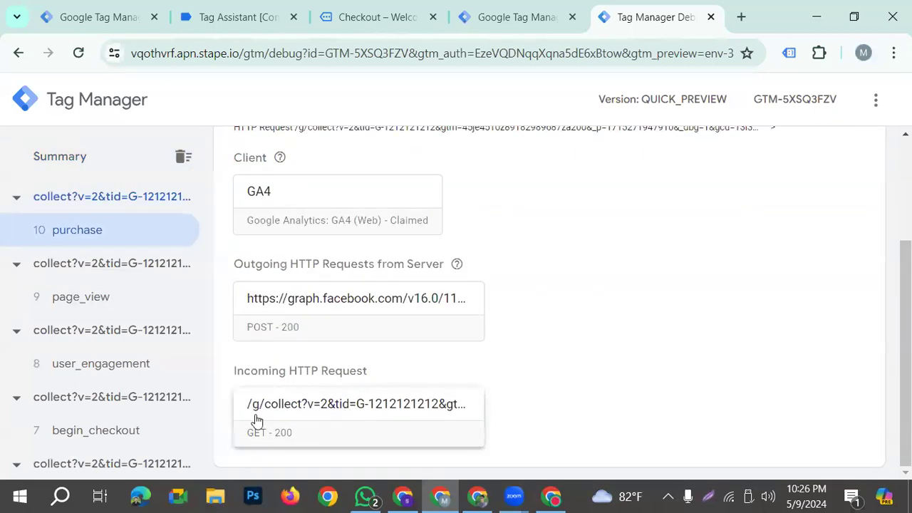
pyautogui.scroll(1, 345, 383)
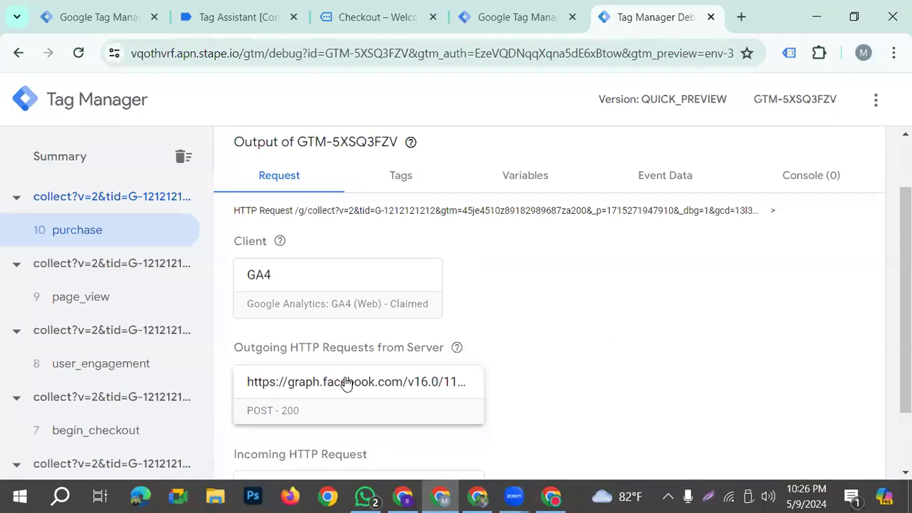
pyautogui.scroll(-1, 364, 396)
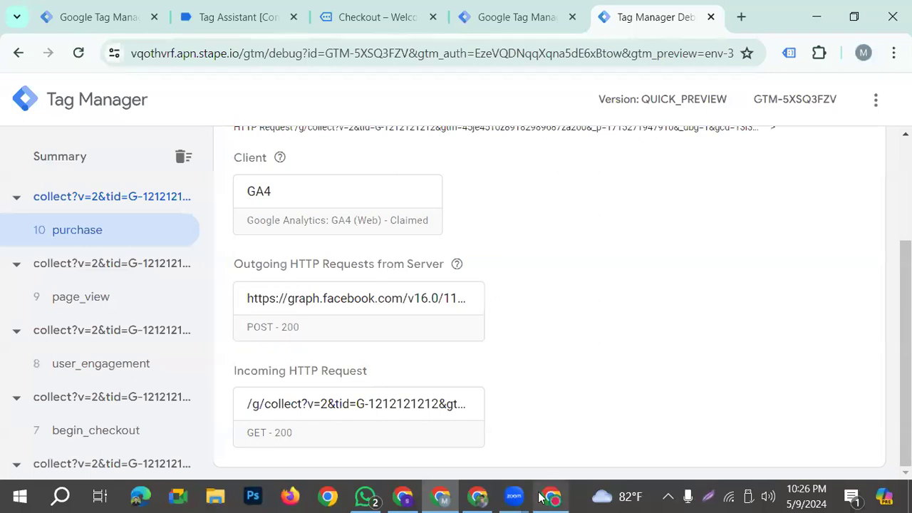
# Switch to Facebook Events Manager and review the deduplication status of the mkfshop batch 17 server test events
pyautogui.click(402, 497)
pyautogui.scroll(5, 625, 431)
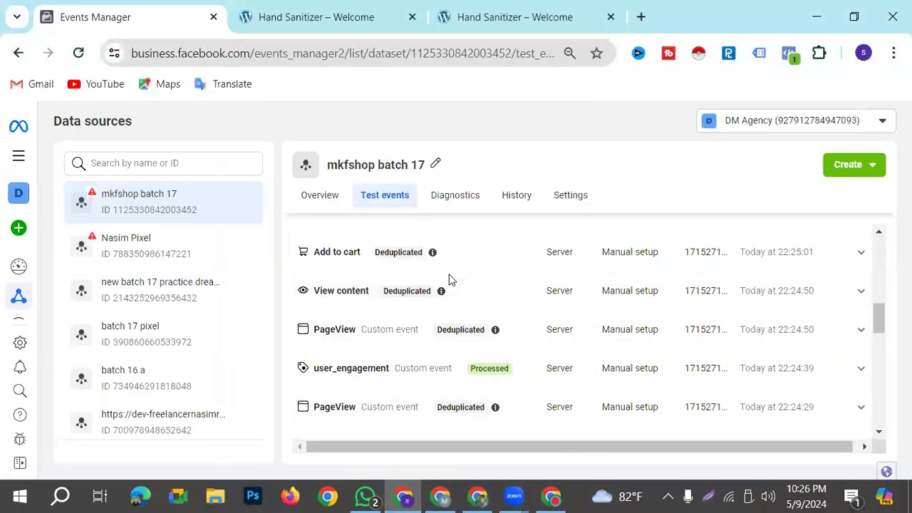
pyautogui.scroll(5, 592, 317)
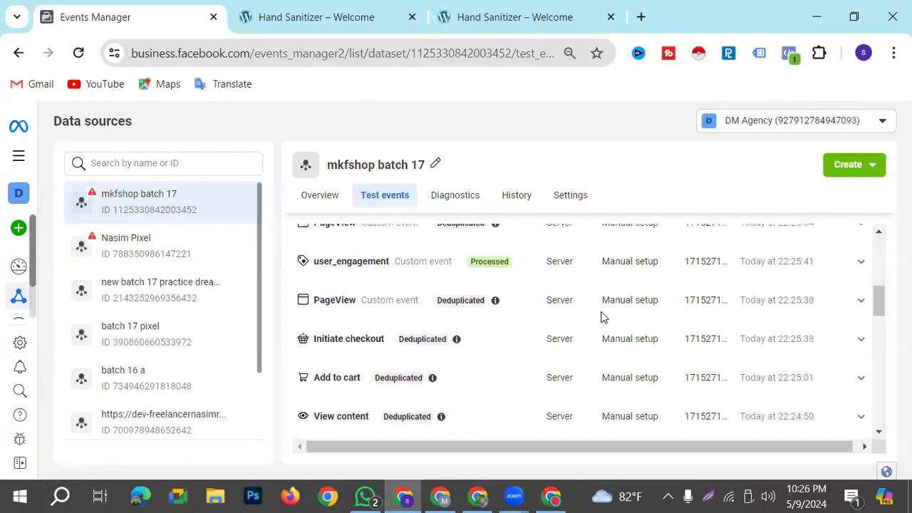
pyautogui.scroll(2, 449, 362)
pyautogui.scroll(-4, 425, 368)
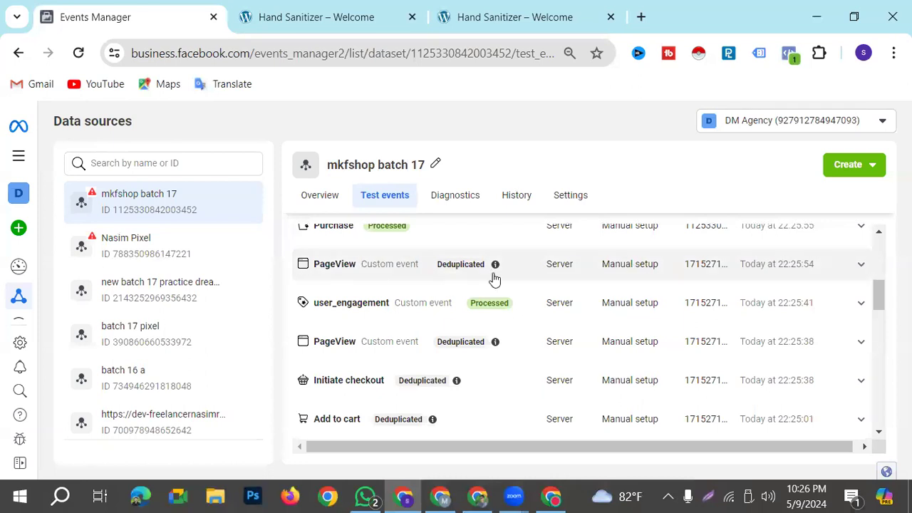
pyautogui.scroll(-2, 535, 330)
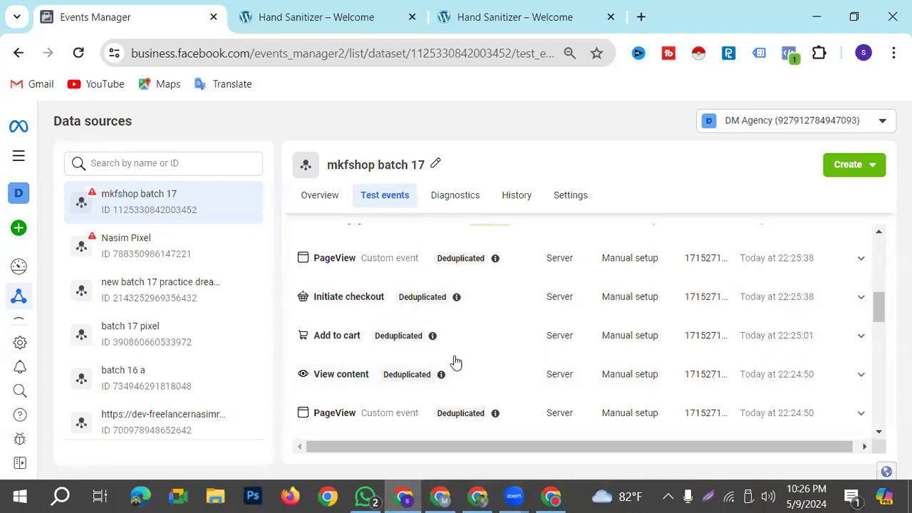
pyautogui.scroll(-2, 449, 356)
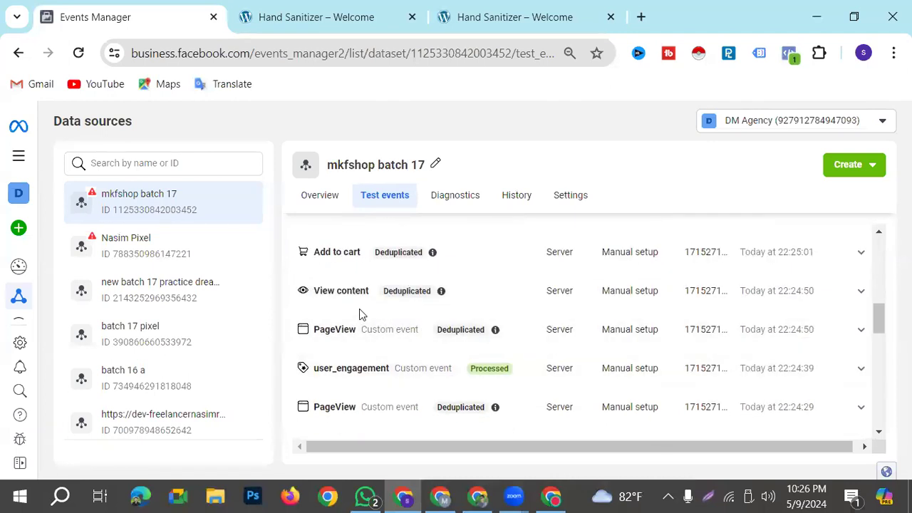
pyautogui.scroll(2, 361, 327)
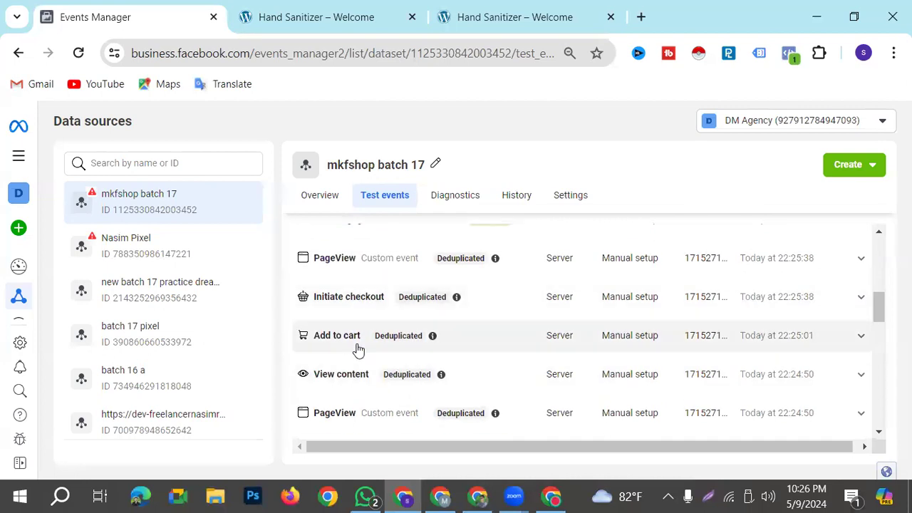
# Expand the View content server event to inspect its event ID and parameters, collapse it and review the older test events
pyautogui.click(352, 383)
pyautogui.scroll(-4, 387, 349)
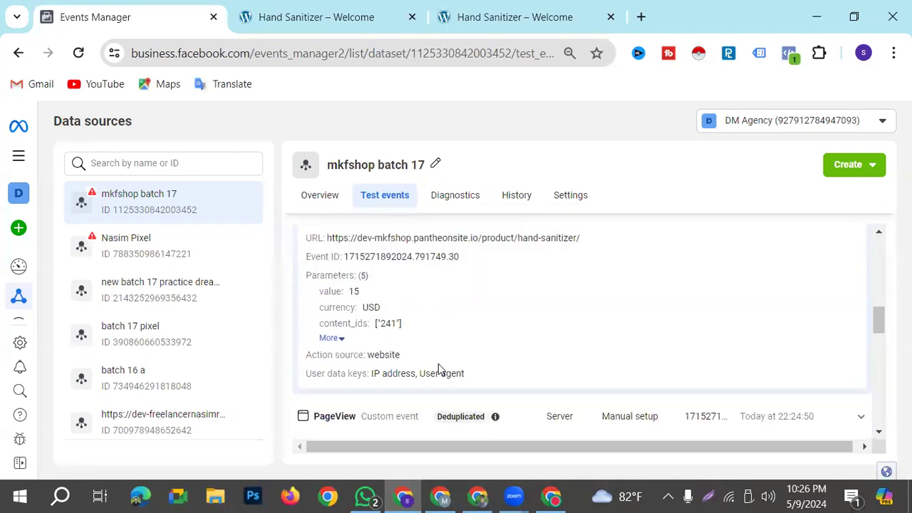
pyautogui.scroll(2, 440, 377)
pyautogui.scroll(2, 414, 381)
pyautogui.click(377, 375)
pyautogui.scroll(-4, 446, 357)
pyautogui.scroll(-5, 449, 360)
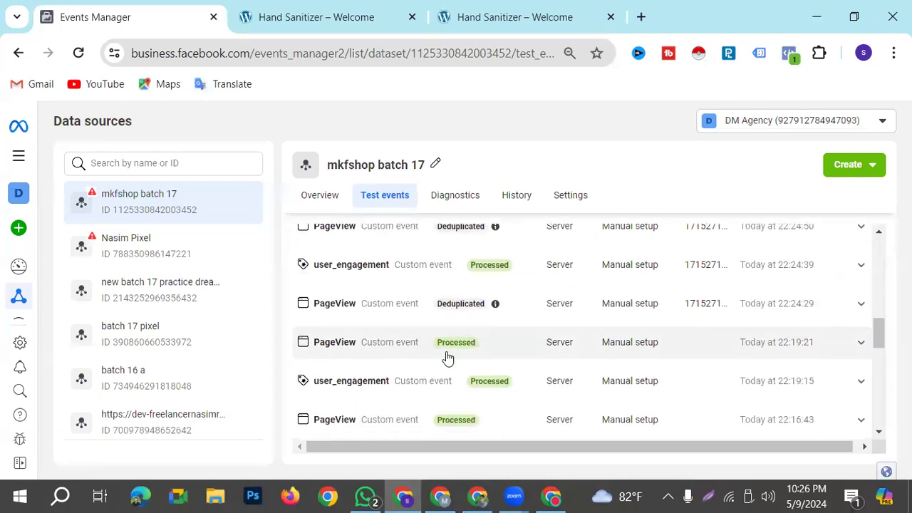
# Review the status, source and event IDs of the recent Purchase, Initiate checkout, Add to cart, View content and PageView test events
pyautogui.scroll(6, 479, 396)
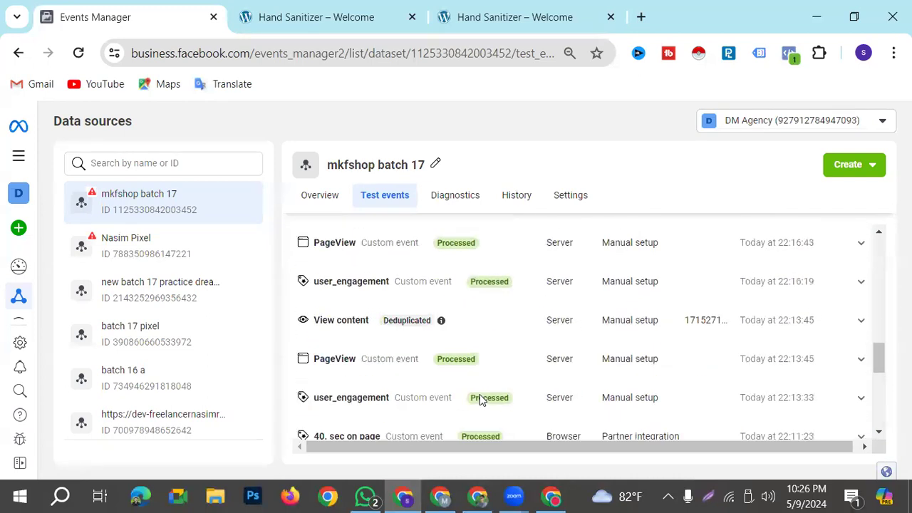
pyautogui.scroll(10, 431, 399)
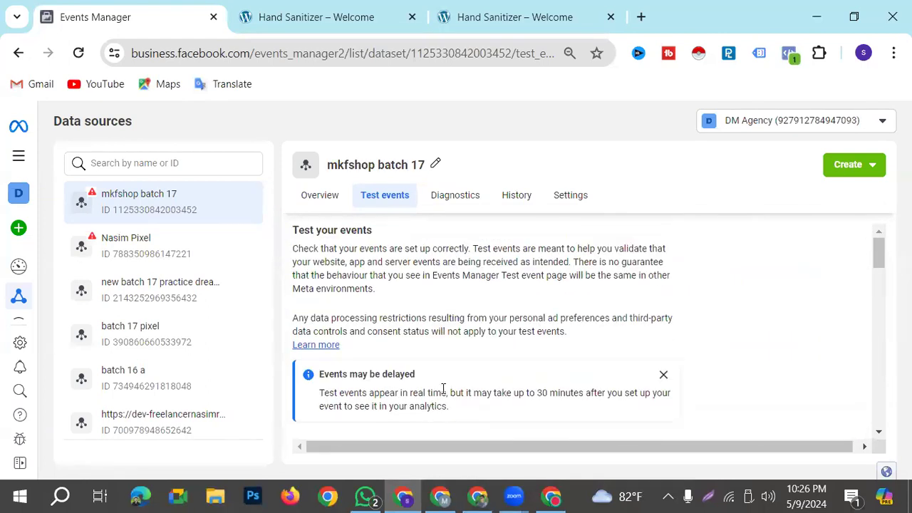
pyautogui.scroll(-15, 443, 389)
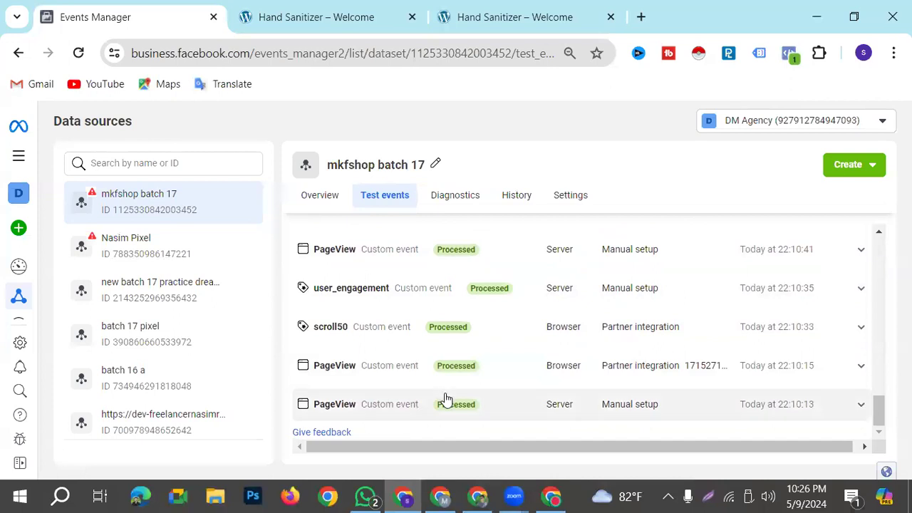
pyautogui.scroll(15, 444, 399)
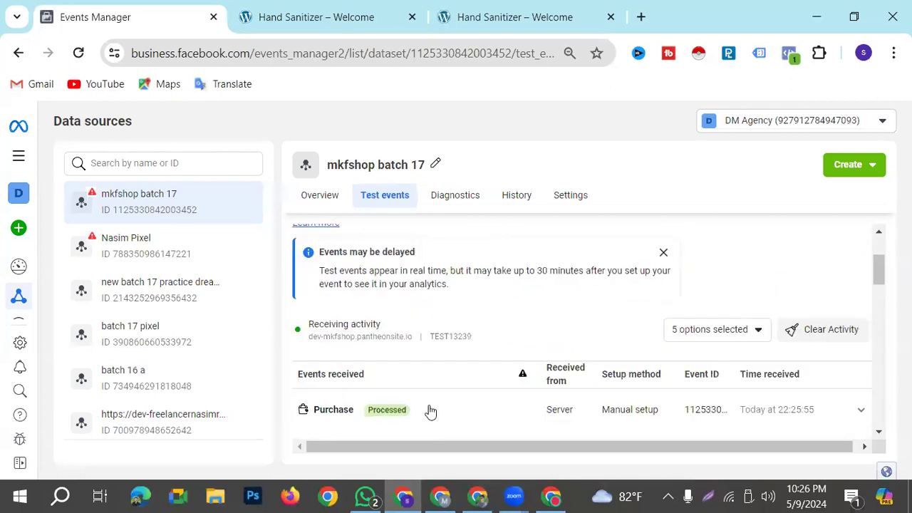
pyautogui.scroll(-5, 431, 412)
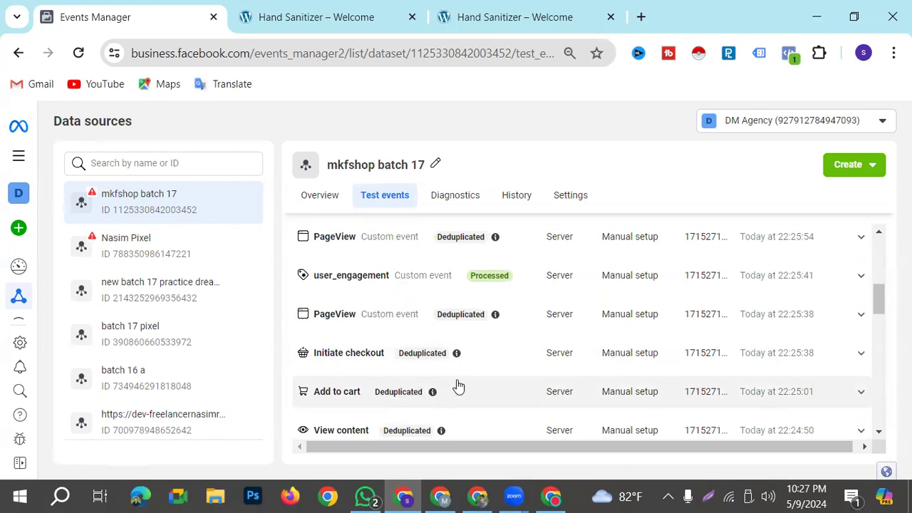
pyautogui.scroll(-2, 462, 385)
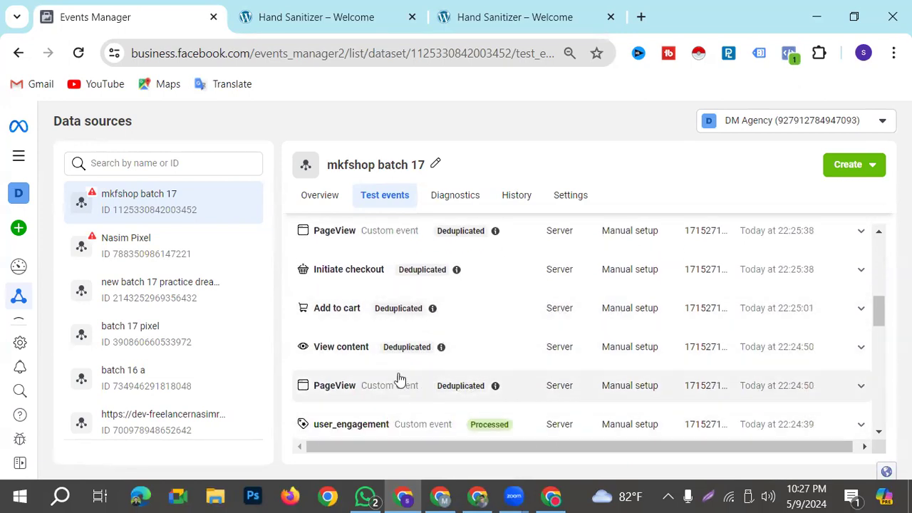
pyautogui.scroll(-3, 399, 380)
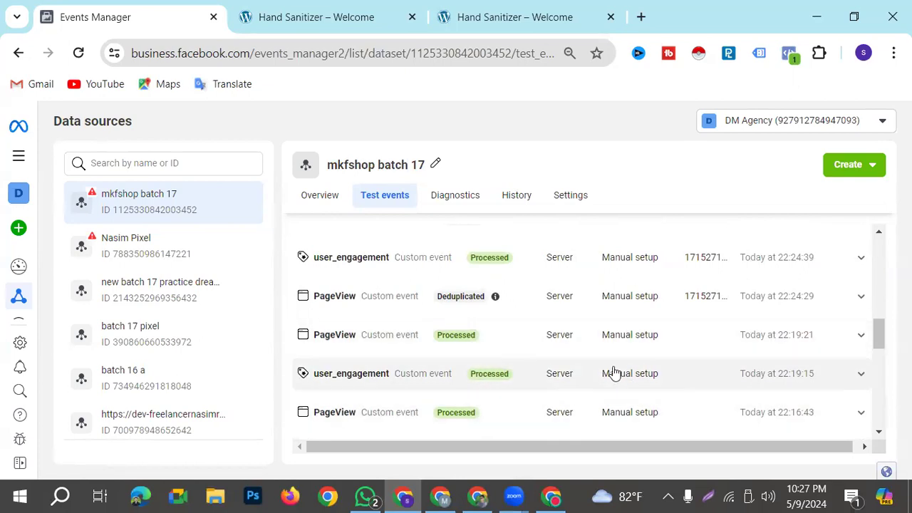
pyautogui.scroll(4, 456, 335)
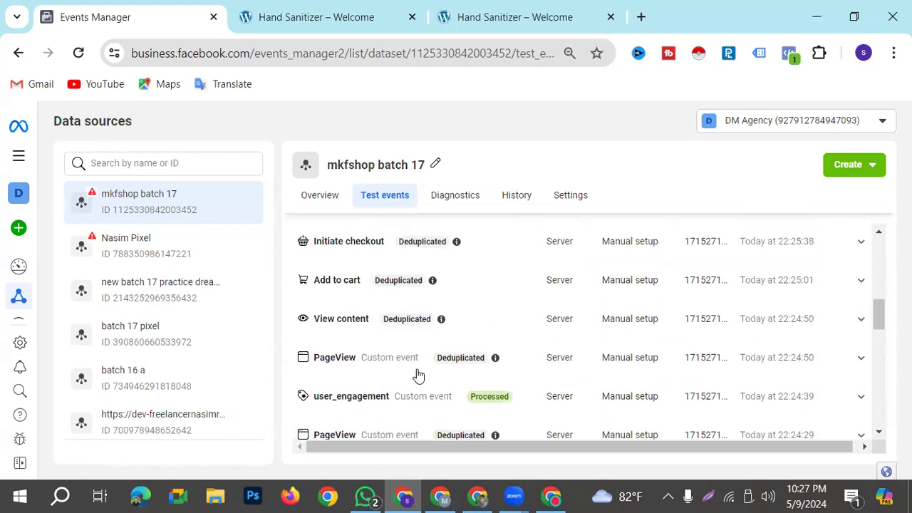
# Compare the older paired browser and server View content events with the newest server events, going back up to Purchase
pyautogui.scroll(-10, 396, 419)
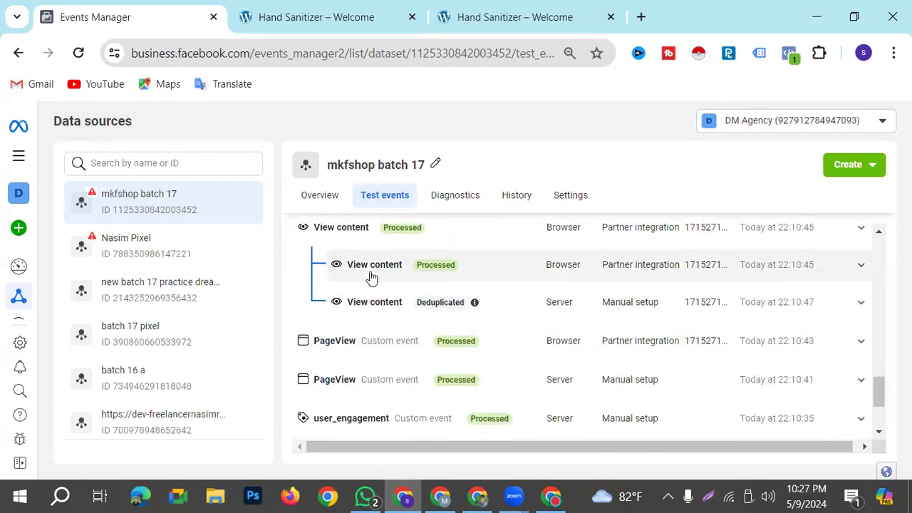
pyautogui.scroll(-2, 371, 282)
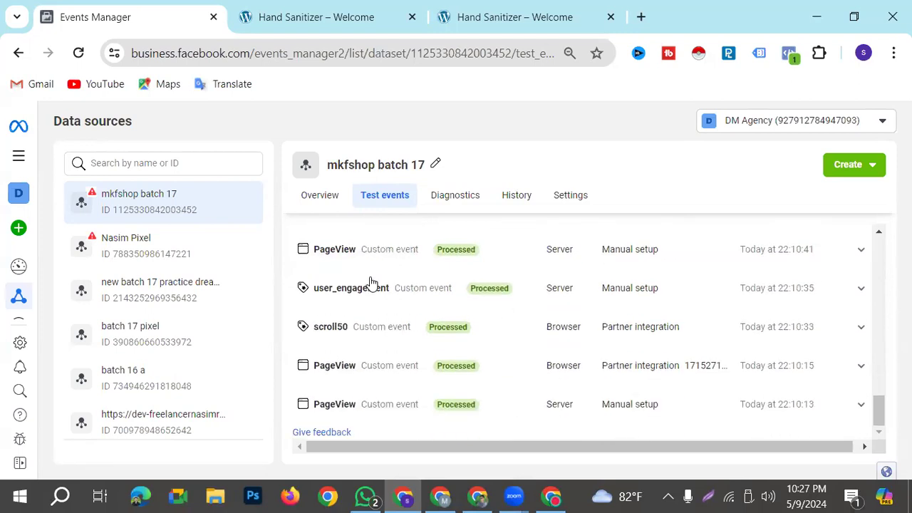
pyautogui.scroll(3, 373, 287)
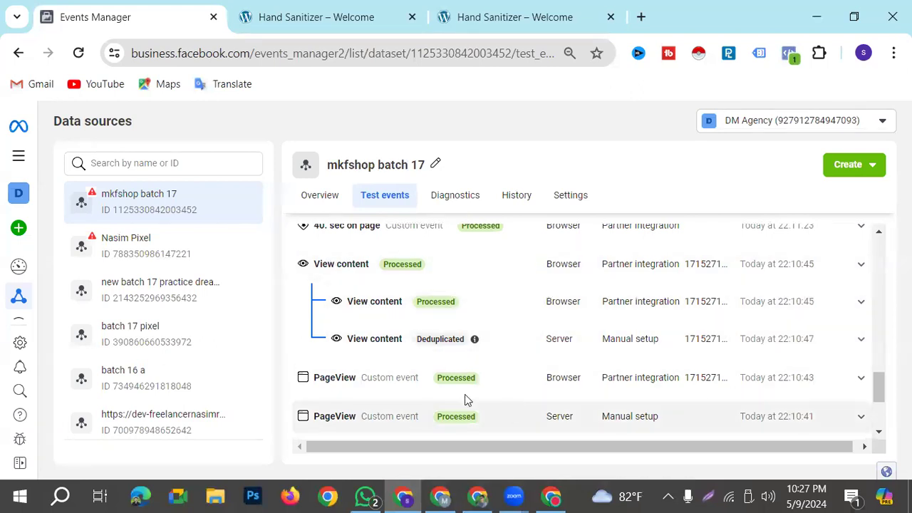
pyautogui.scroll(5, 456, 391)
pyautogui.scroll(5, 442, 386)
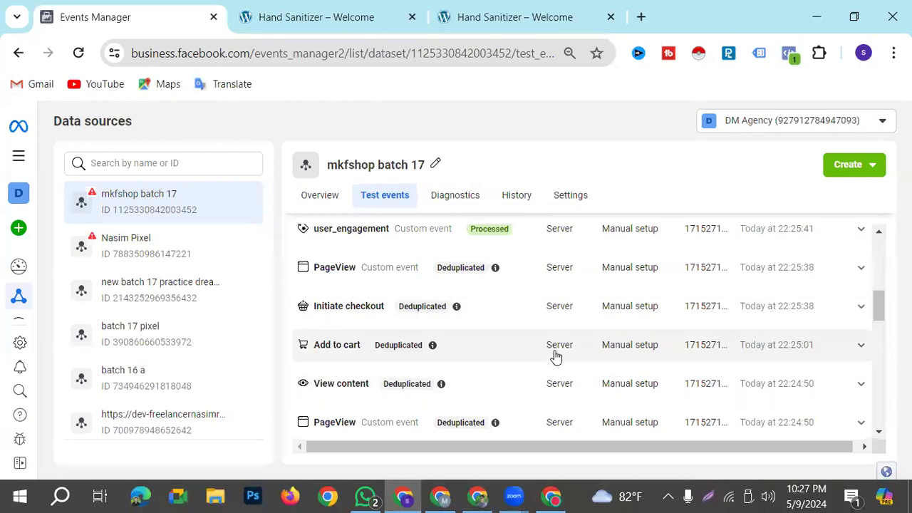
pyautogui.scroll(5, 555, 357)
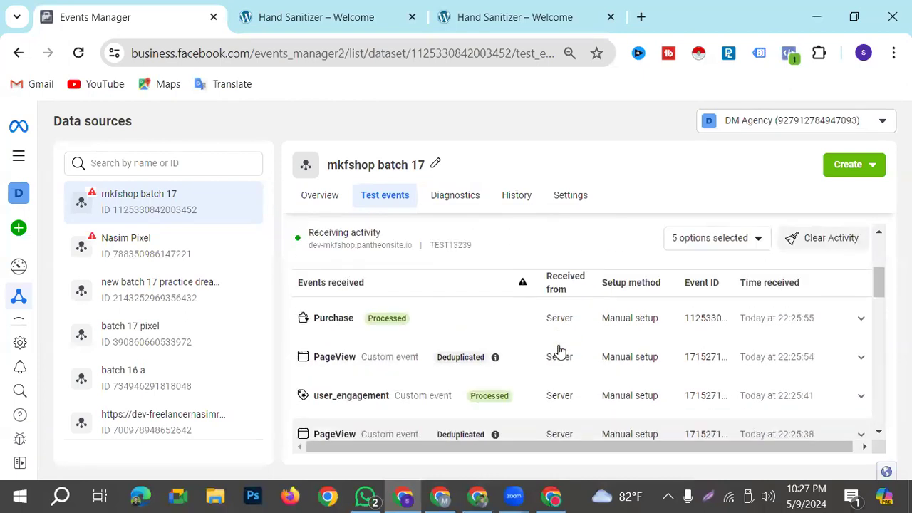
pyautogui.scroll(-3, 552, 378)
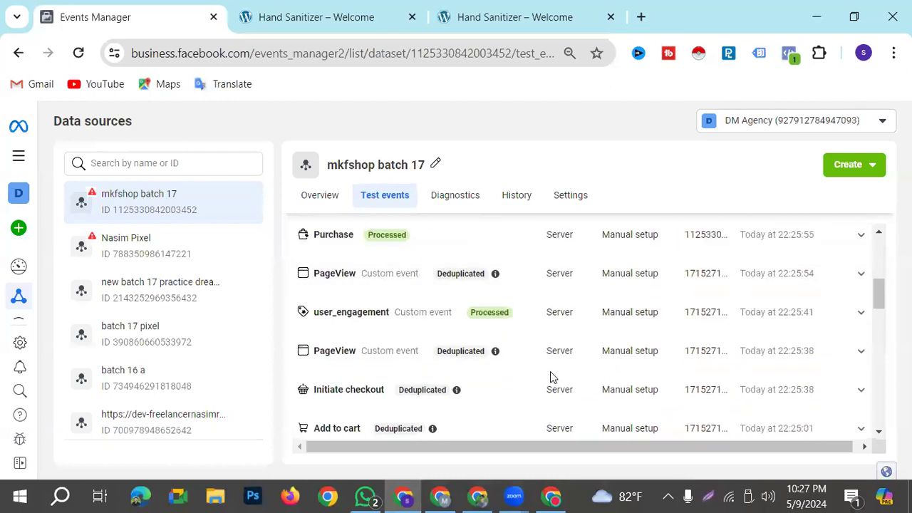
pyautogui.scroll(3, 552, 375)
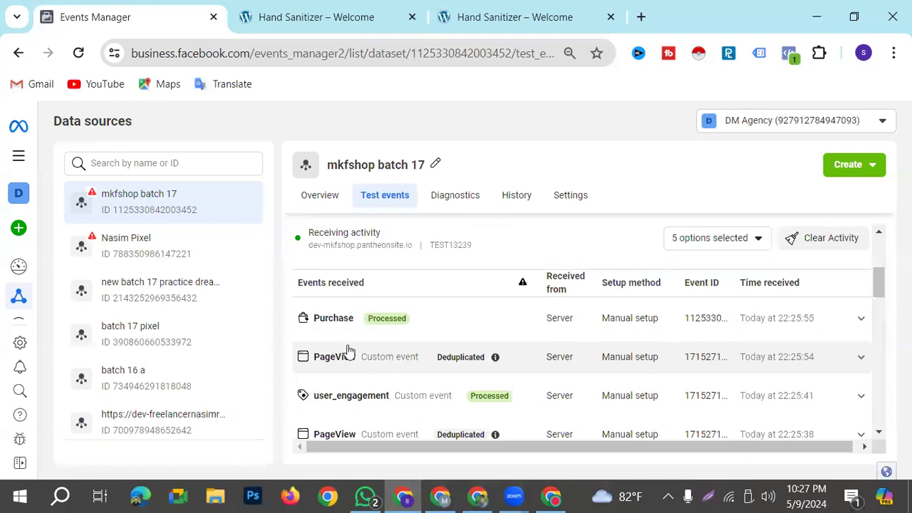
# Switch to the Google Docs document "Facebook Conversion API Setup with GA4 & GTM" and view its server-side tracking diagram
pyautogui.click(477, 497)
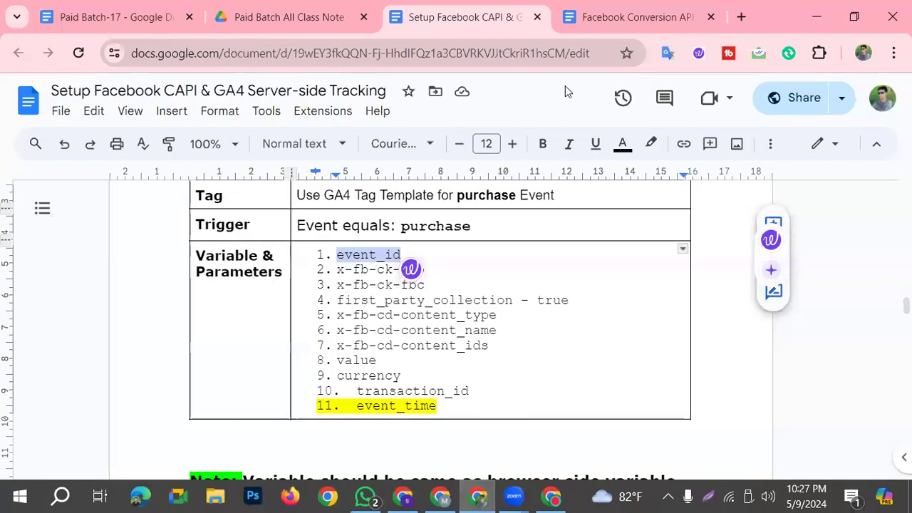
pyautogui.hotkey('ctrl', 'Tab')
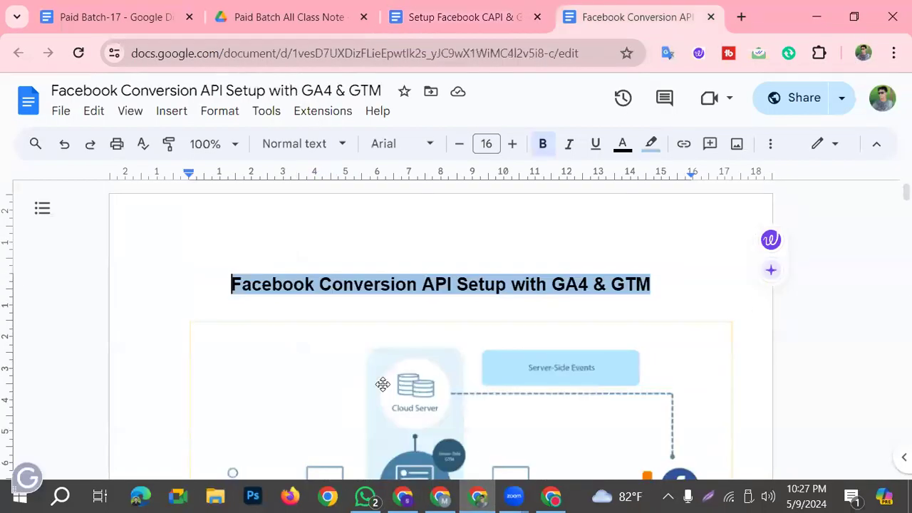
pyautogui.scroll(-1, 389, 399)
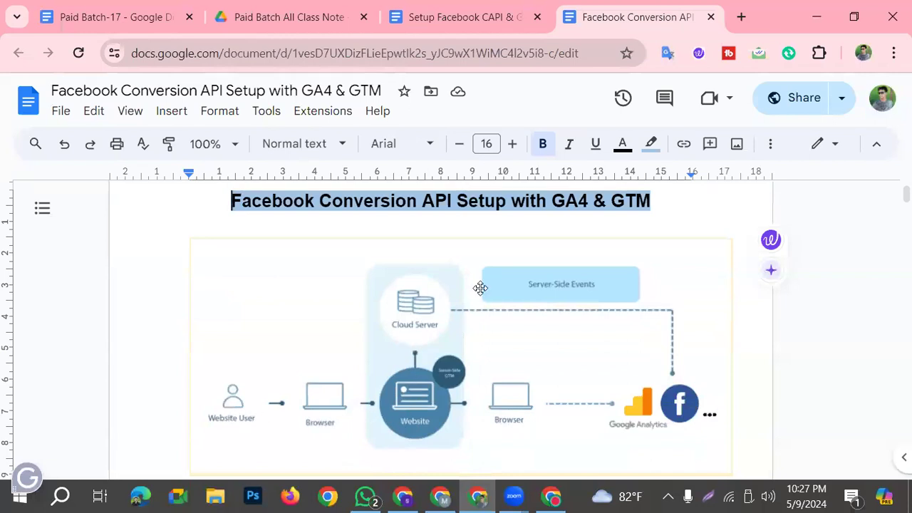
# Trace the server and browser data paths in red on a screen capture of the diagram, outline the document title, and discard the capture
pyautogui.click(708, 497)
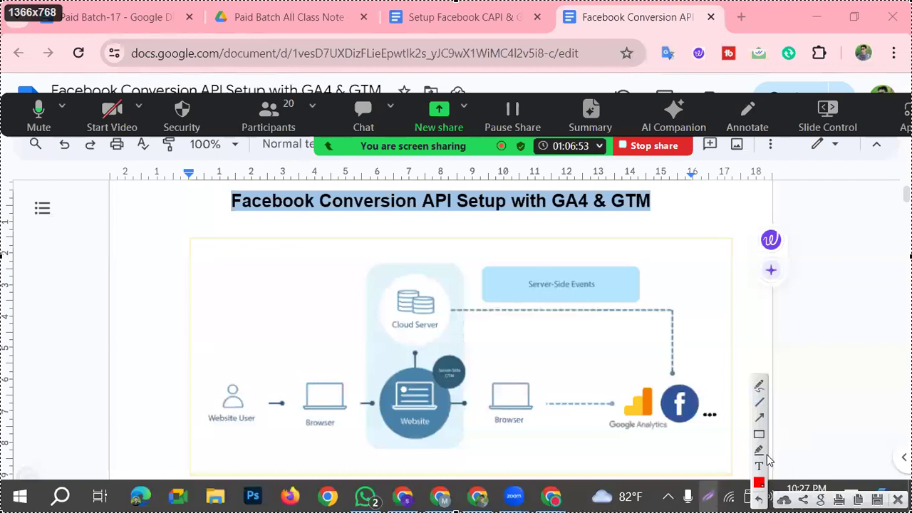
pyautogui.moveTo(215, 418)
pyautogui.mouseDown()
pyautogui.moveTo(415, 427)
pyautogui.moveTo(433, 372)
pyautogui.moveTo(422, 336)
pyautogui.moveTo(589, 291)
pyautogui.moveTo(640, 376)
pyautogui.moveTo(697, 408)
pyautogui.mouseUp()
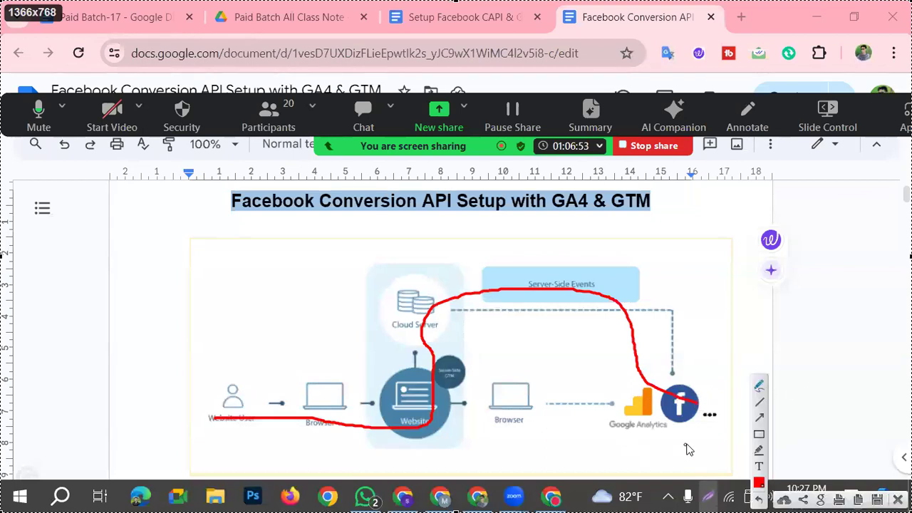
pyautogui.moveTo(221, 412)
pyautogui.mouseDown()
pyautogui.moveTo(667, 417)
pyautogui.moveTo(638, 427)
pyautogui.moveTo(661, 422)
pyautogui.moveTo(631, 404)
pyautogui.moveTo(651, 408)
pyautogui.moveTo(630, 415)
pyautogui.moveTo(578, 378)
pyautogui.moveTo(650, 402)
pyautogui.moveTo(658, 397)
pyautogui.moveTo(655, 378)
pyautogui.moveTo(724, 419)
pyautogui.moveTo(600, 421)
pyautogui.moveTo(670, 408)
pyautogui.mouseUp()
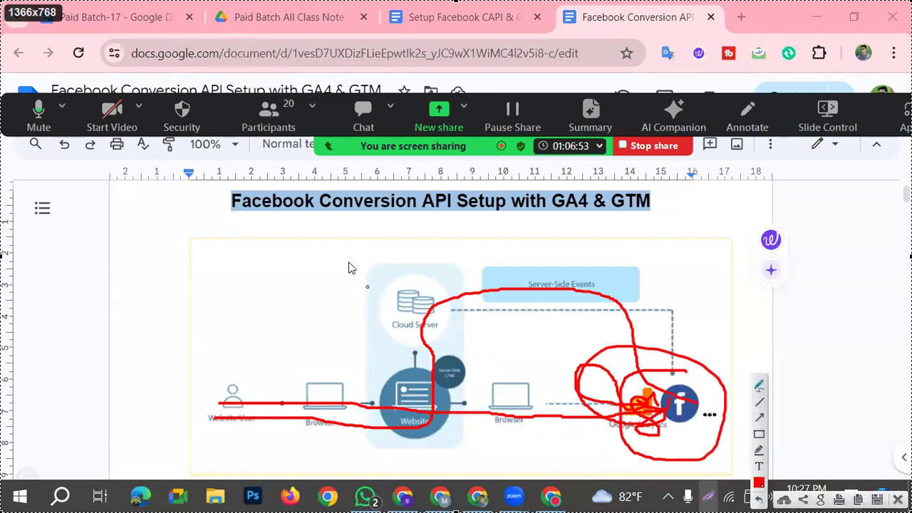
pyautogui.moveTo(312, 192)
pyautogui.mouseDown()
pyautogui.moveTo(442, 239)
pyautogui.moveTo(673, 239)
pyautogui.moveTo(619, 184)
pyautogui.moveTo(313, 194)
pyautogui.mouseUp()
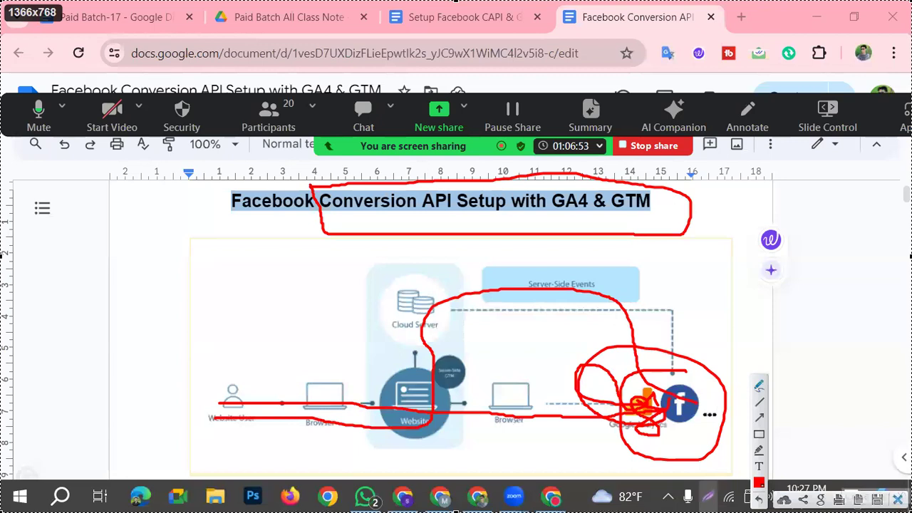
pyautogui.click(897, 499)
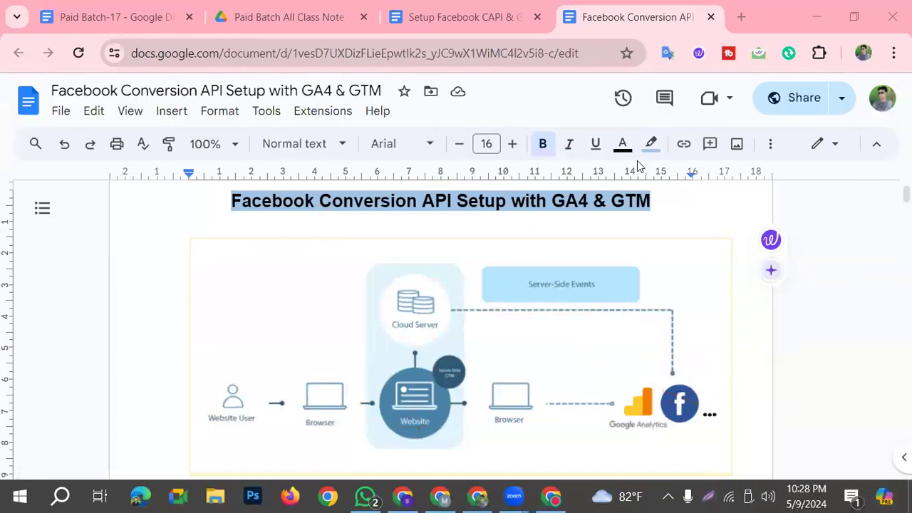